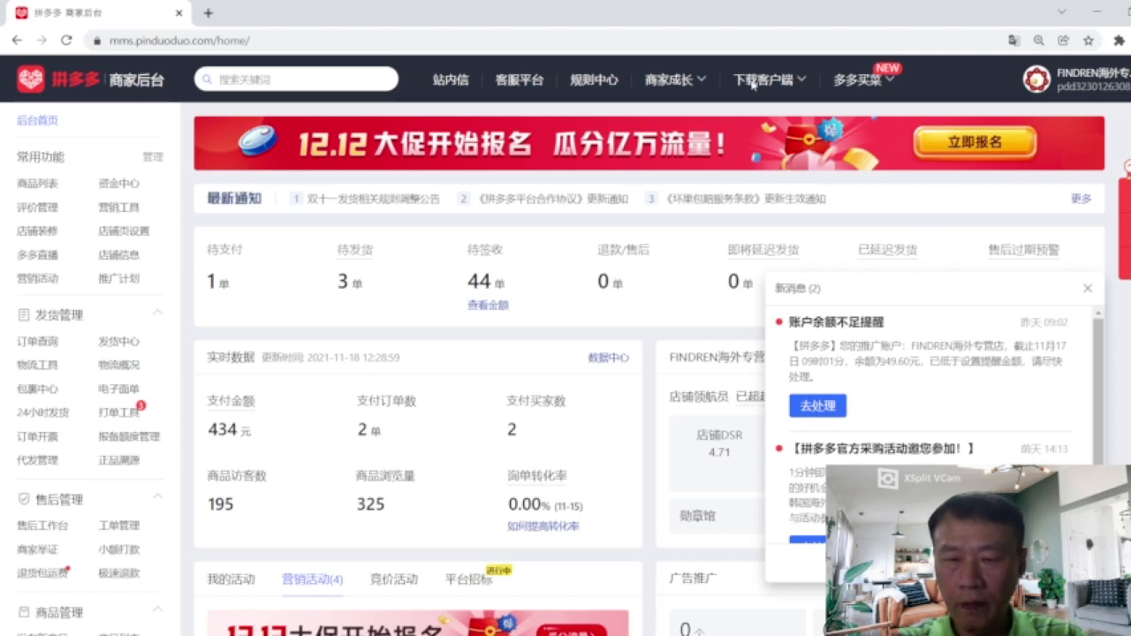
Dismiss the new-message pop-up and open 推广工具 from the 推广中心 section.
{"action": "left_click", "coordinate": [902, 406]}
{"action": "left_click", "coordinate": [1088, 289]}
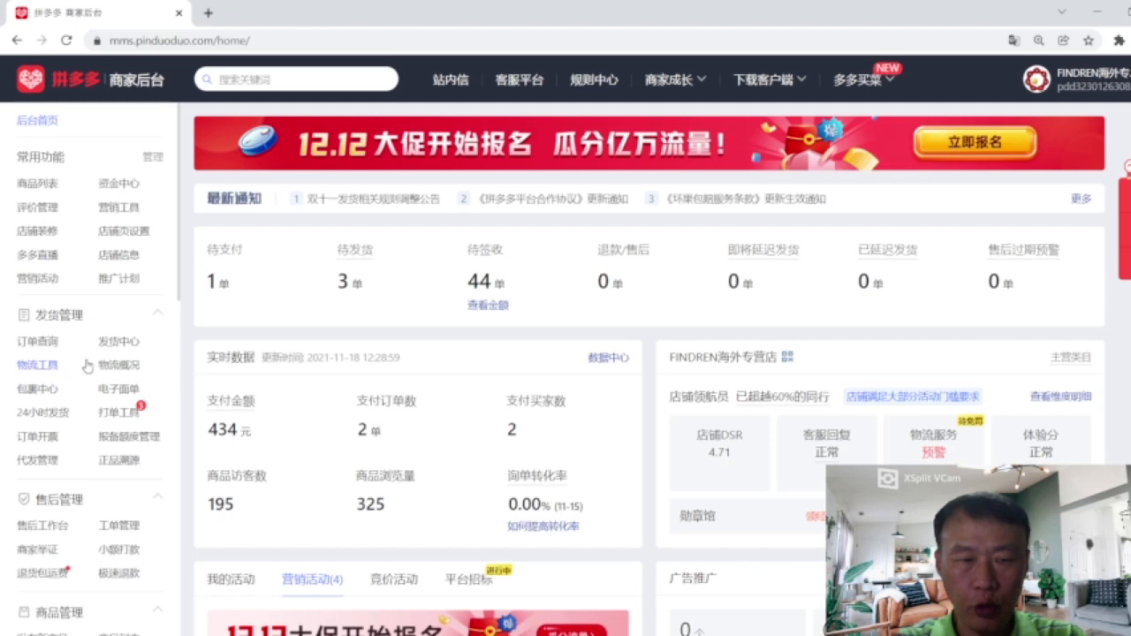
{"action": "scroll", "coordinate": [86, 366], "scroll_direction": "down", "scroll_amount": 4}
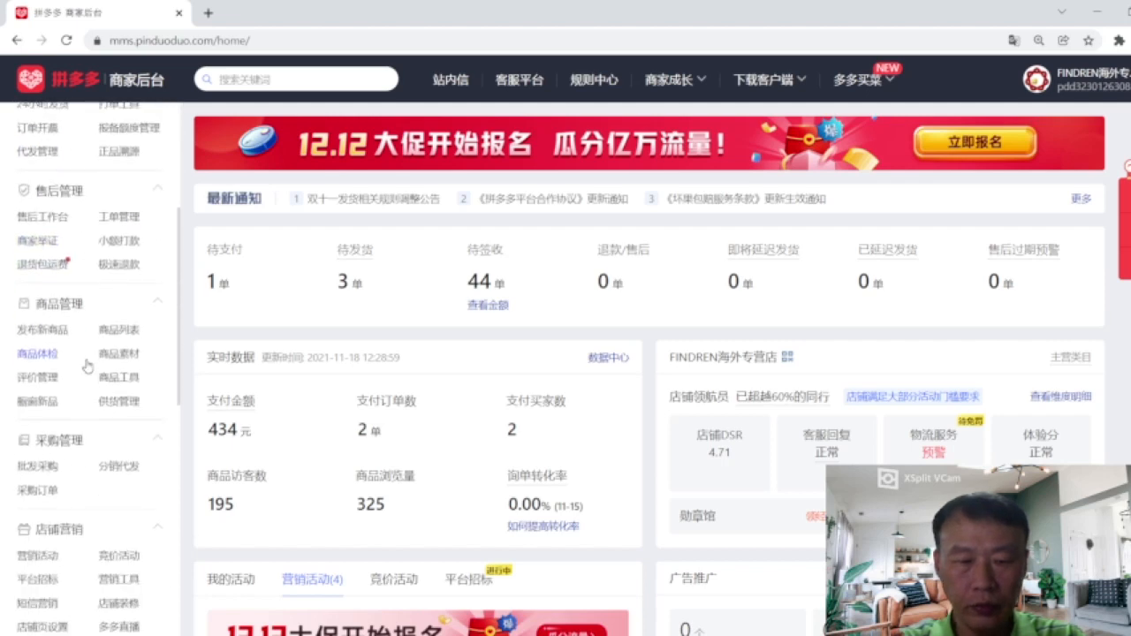
{"action": "scroll", "coordinate": [87, 366], "scroll_direction": "down", "scroll_amount": 4}
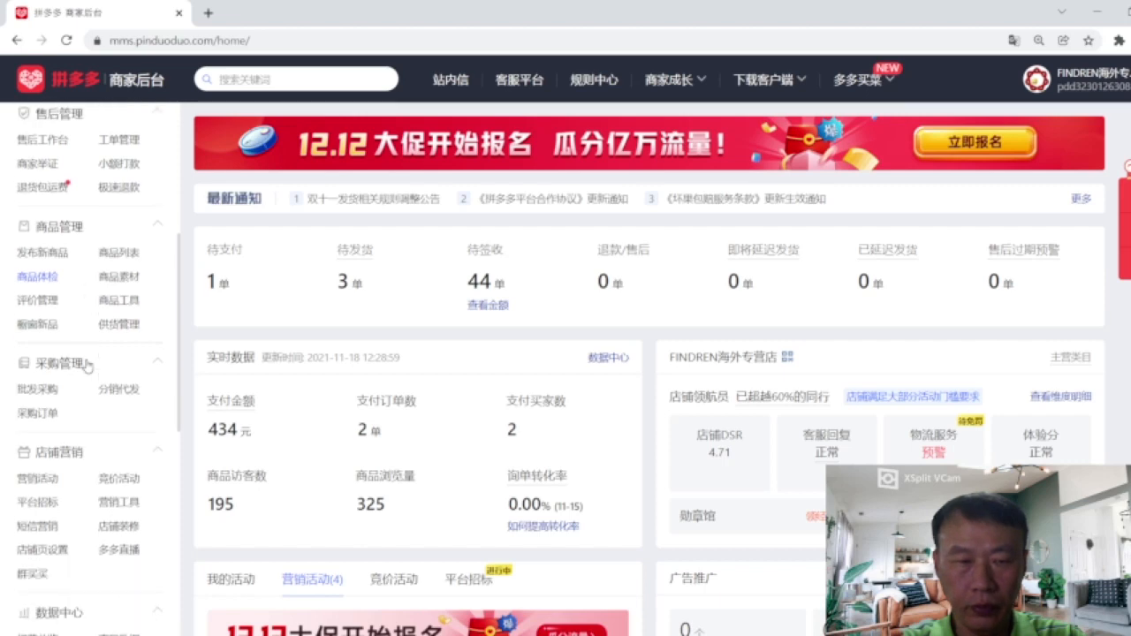
{"action": "scroll", "coordinate": [87, 366], "scroll_direction": "down", "scroll_amount": 6}
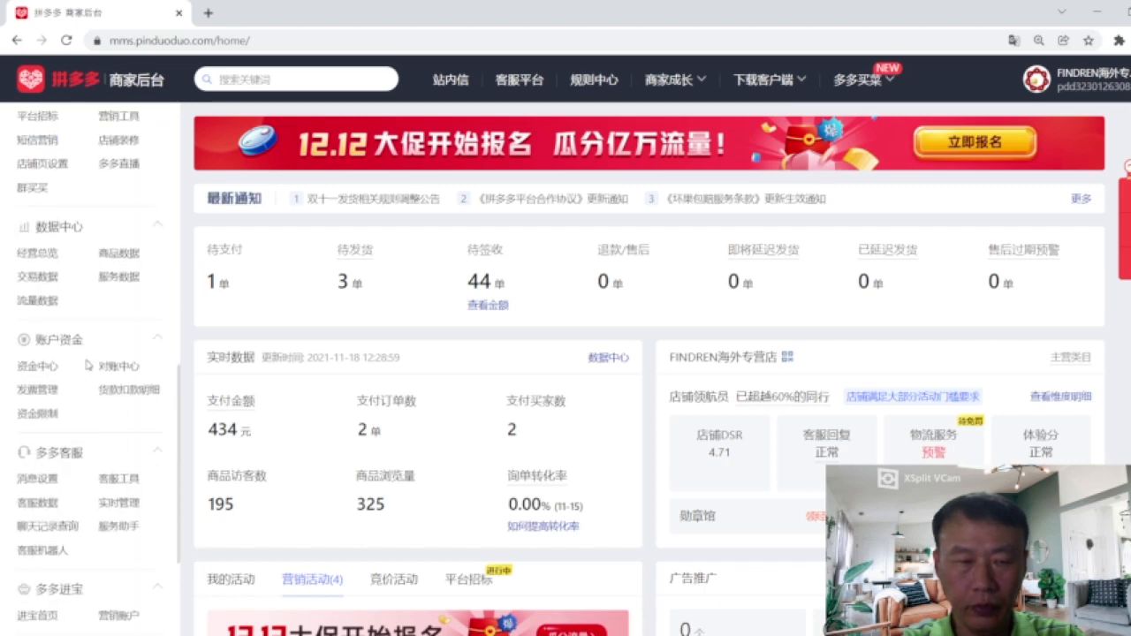
{"action": "scroll", "coordinate": [88, 366], "scroll_direction": "down", "scroll_amount": 1}
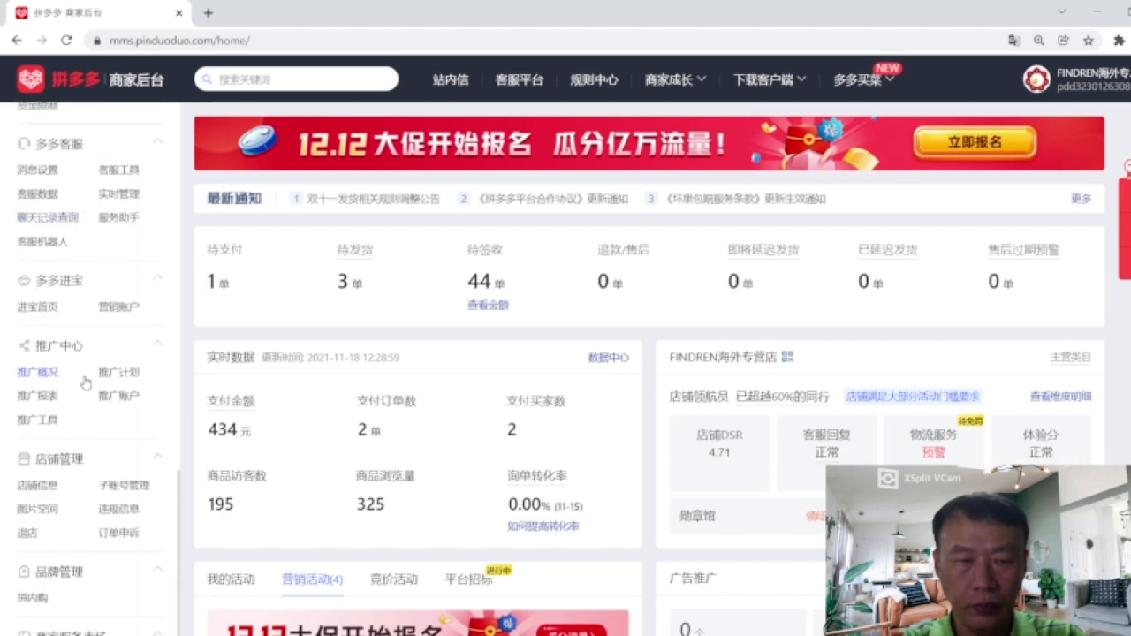
{"action": "scroll", "coordinate": [83, 402], "scroll_direction": "down", "scroll_amount": 1}
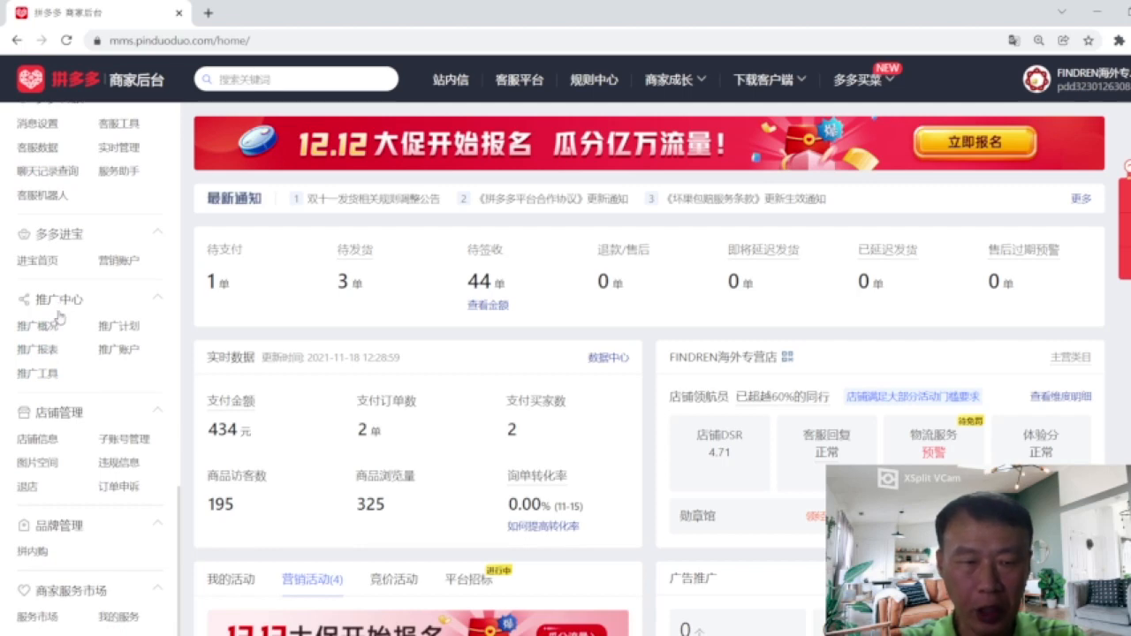
{"action": "left_click", "coordinate": [37, 374]}
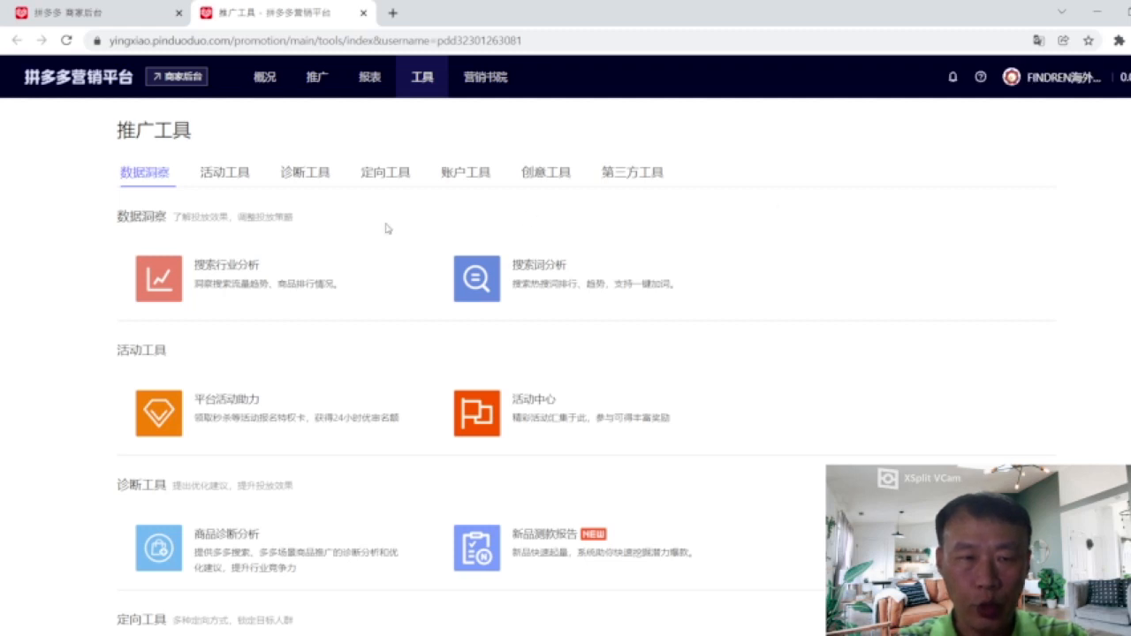
Go to the 多多搜索 promotion page and start creating a new promotion plan.
{"action": "mouse_move", "coordinate": [317, 88]}
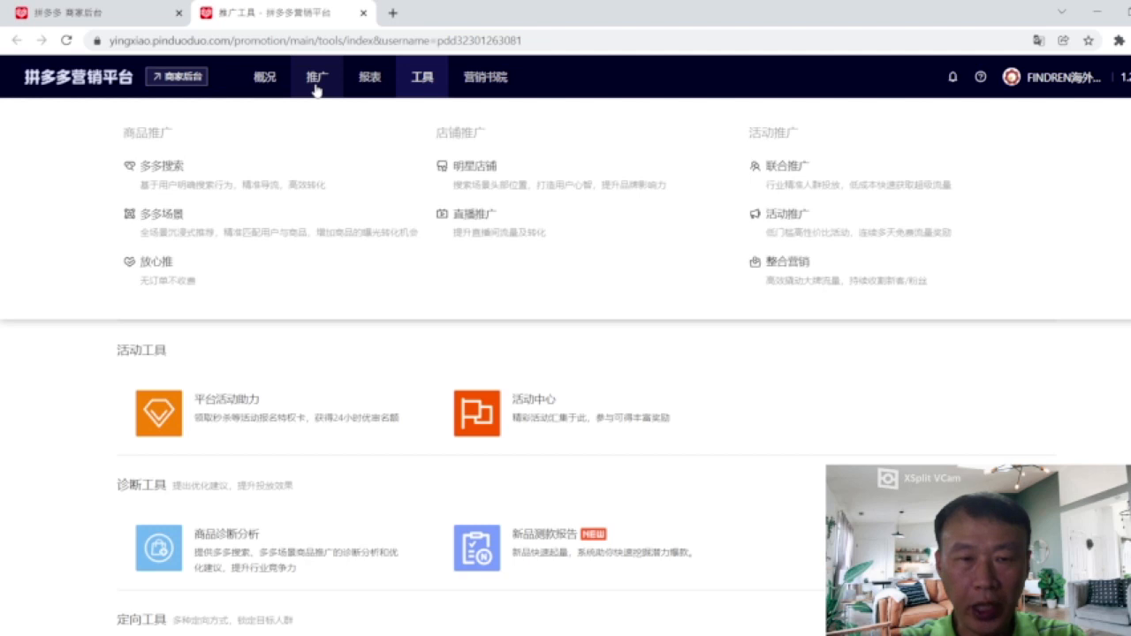
{"action": "left_click", "coordinate": [187, 186]}
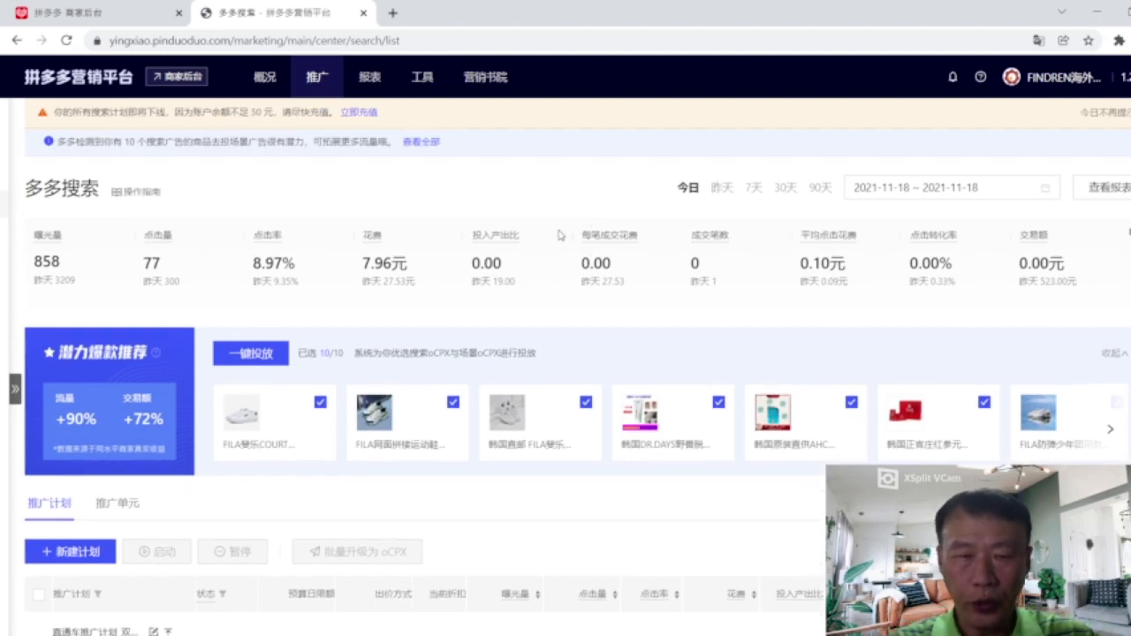
{"action": "scroll", "coordinate": [559, 235], "scroll_direction": "down", "scroll_amount": 3}
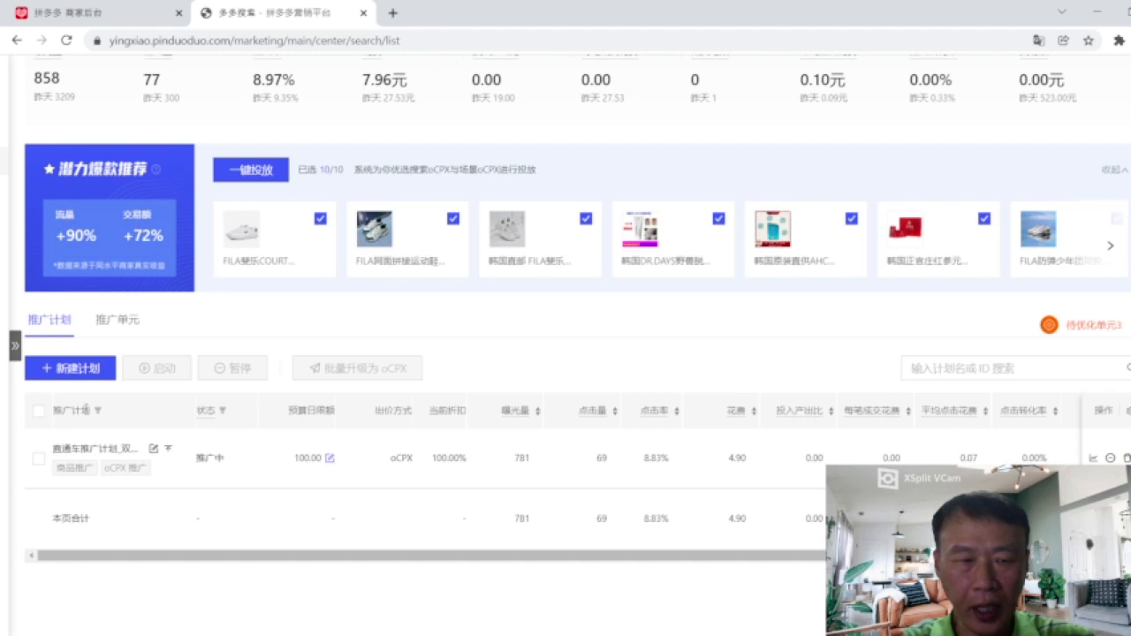
{"action": "left_click", "coordinate": [78, 368]}
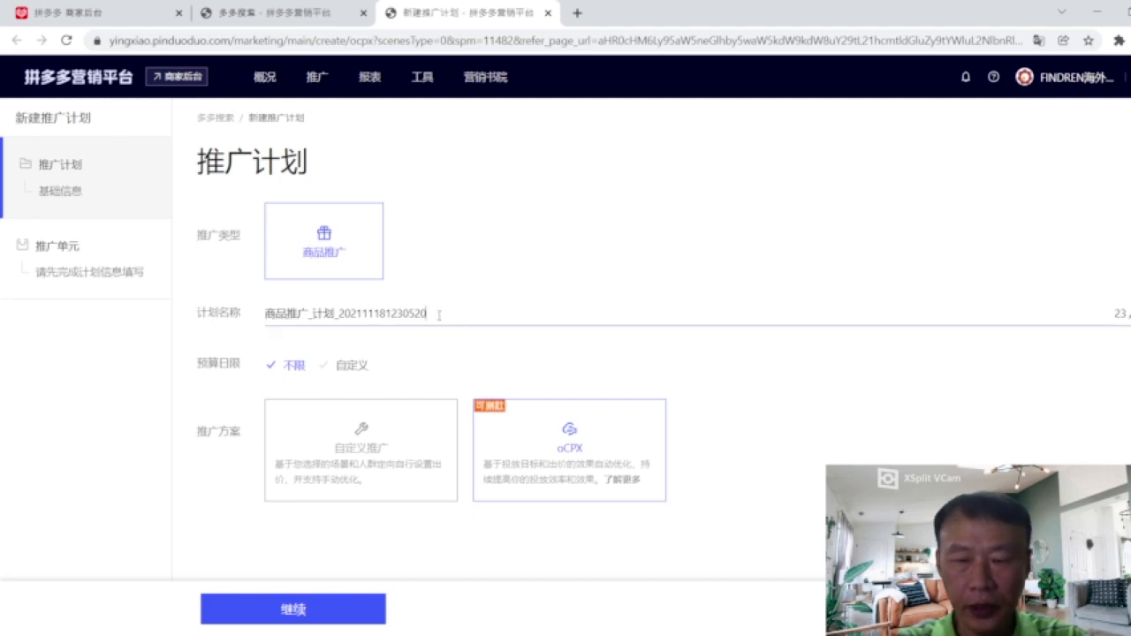
Name the new plan 脱毛膏推广计划 and set a custom daily budget limit of 100 yuan.
{"action": "key", "text": "BackSpace"}
{"action": "key", "text": "BackSpace"}
{"action": "key", "text": "BackSpace"}
{"action": "key", "text": "BackSpace"}
{"action": "key", "text": "BackSpace"}
{"action": "key", "text": "BackSpace"}
{"action": "key", "text": "BackSpace"}
{"action": "key", "text": "BackSpace"}
{"action": "key", "text": "BackSpace"}
{"action": "key", "text": "BackSpace"}
{"action": "key", "text": "BackSpace"}
{"action": "key", "text": "BackSpace"}
{"action": "key", "text": "BackSpace"}
{"action": "key", "text": "BackSpace"}
{"action": "key", "text": "BackSpace"}
{"action": "key", "text": "BackSpace"}
{"action": "key", "text": "BackSpace"}
{"action": "key", "text": "BackSpace"}
{"action": "key", "text": "BackSpace"}
{"action": "key", "text": "BackSpace"}
{"action": "key", "text": "BackSpace"}
{"action": "key", "text": "BackSpace"}
{"action": "key", "text": "BackSpace"}
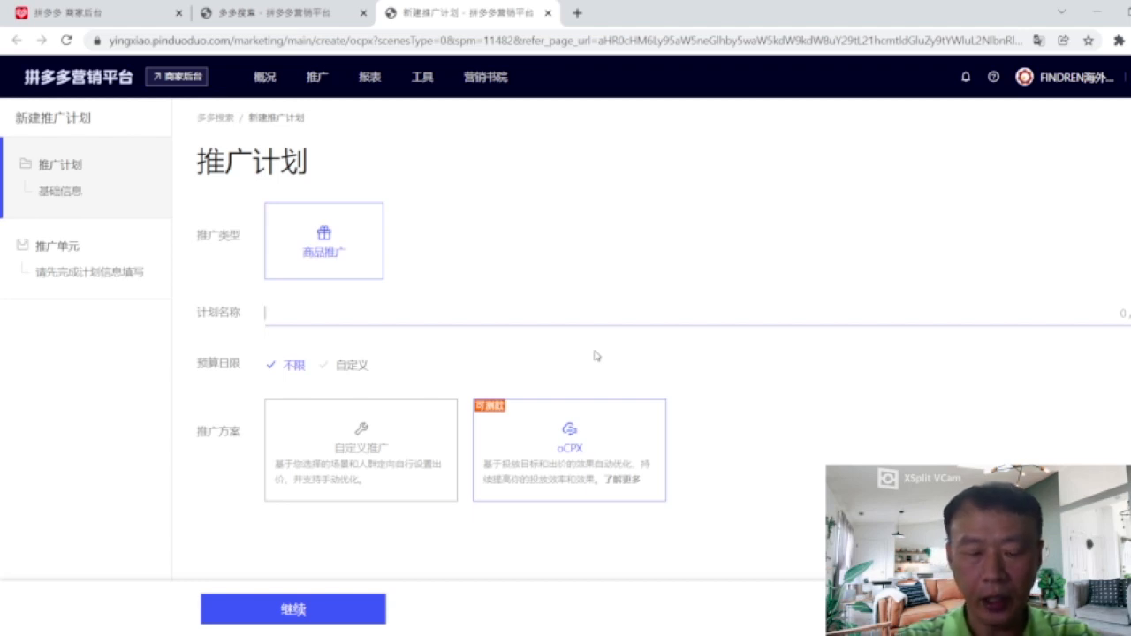
{"action": "type", "text": "tuomaog"}
{"action": "type", "text": "ao'gao"}
{"action": "key", "text": "space"}
{"action": "type", "text": "tuiguangjihua"}
{"action": "key", "text": "space"}
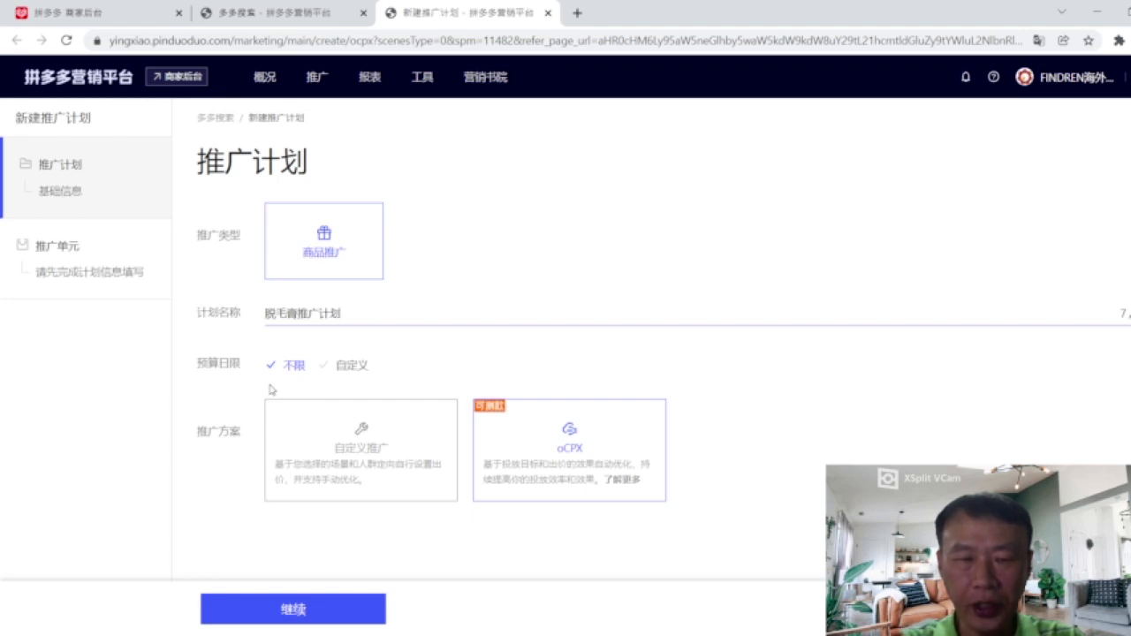
{"action": "left_click", "coordinate": [348, 365]}
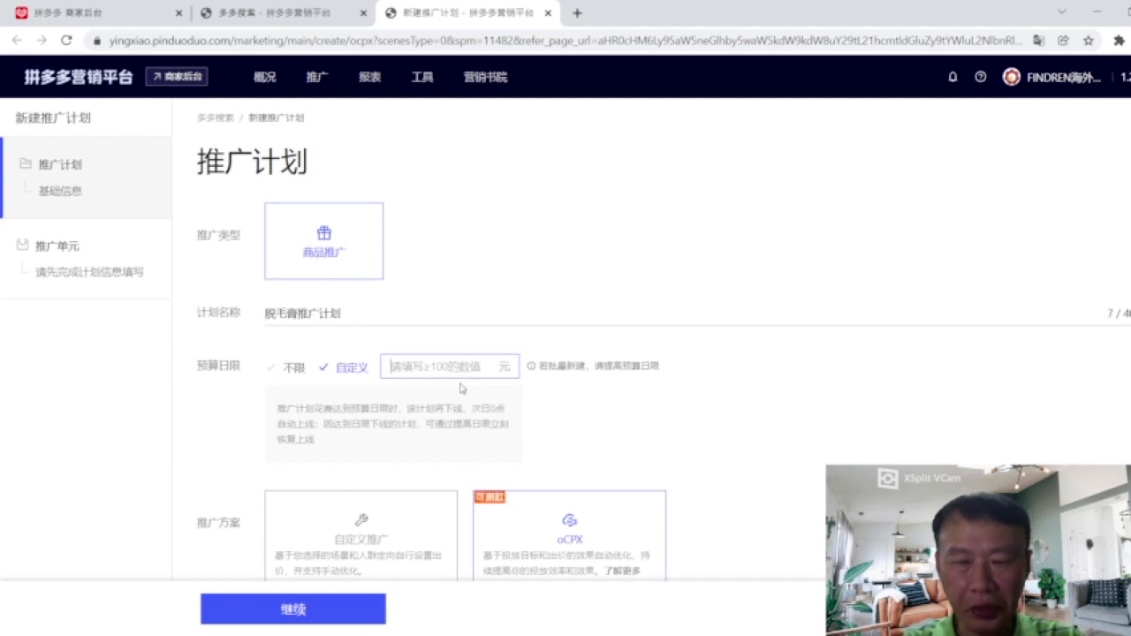
{"action": "type", "text": "100"}
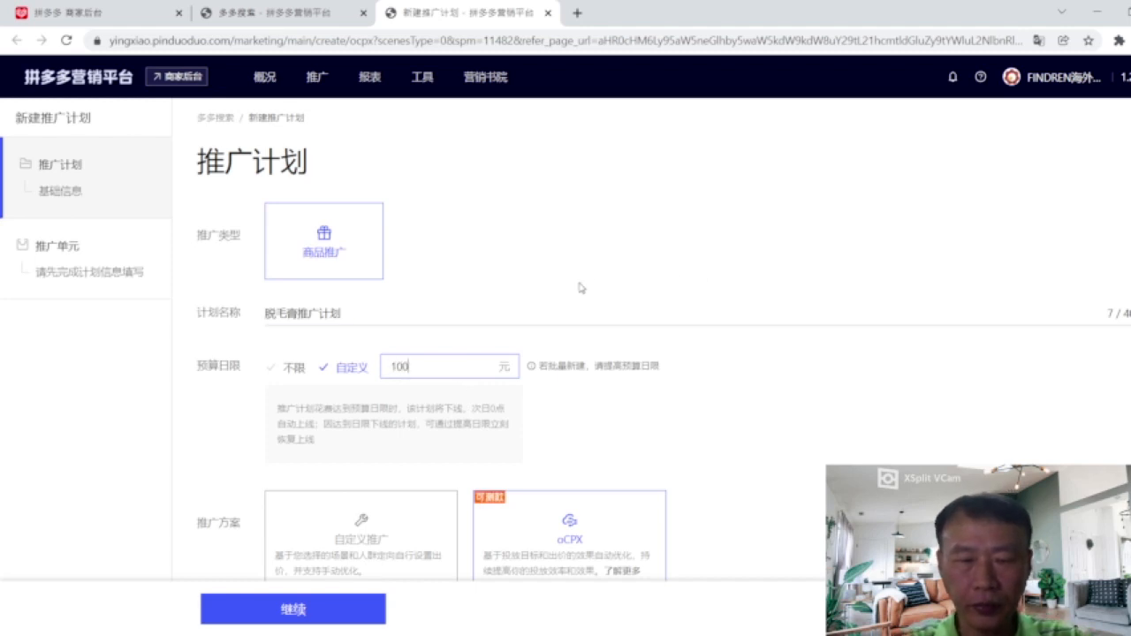
Choose the 自定义推广 scheme and apply a 50% time-slot discount for 03:00–11:00.
{"action": "scroll", "coordinate": [581, 287], "scroll_direction": "down", "scroll_amount": 1}
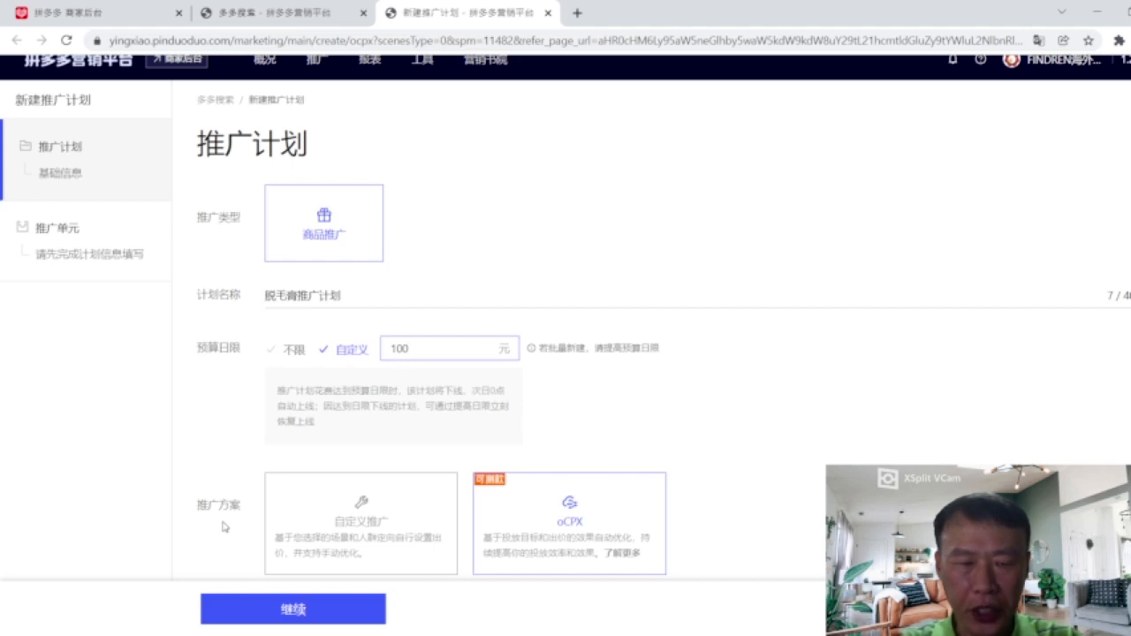
{"action": "left_click", "coordinate": [368, 540]}
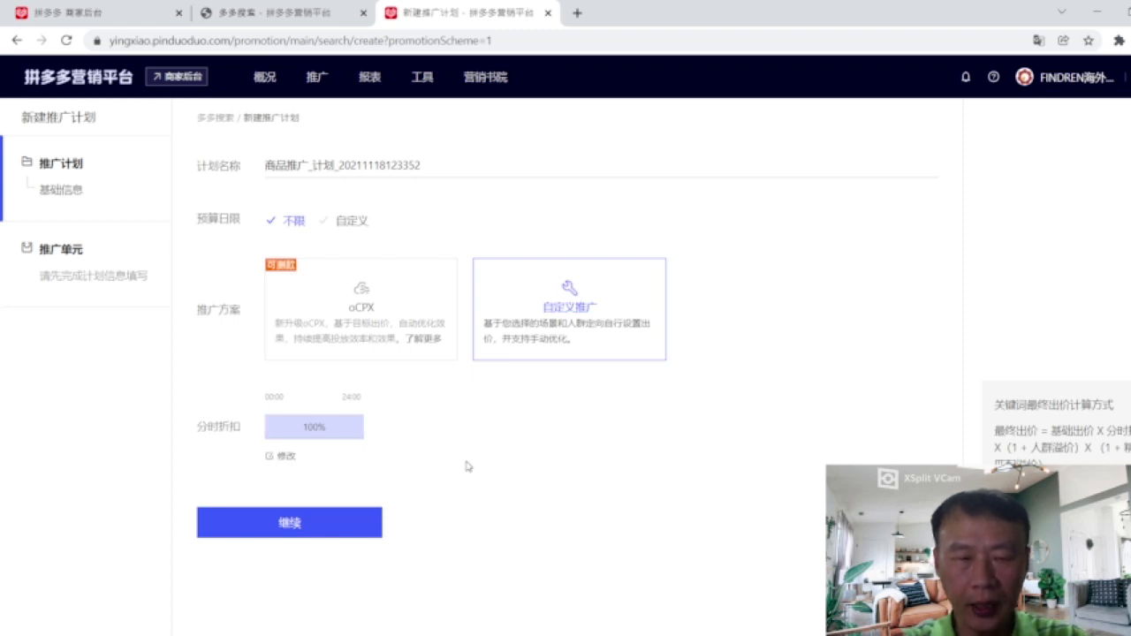
{"action": "left_click", "coordinate": [273, 458]}
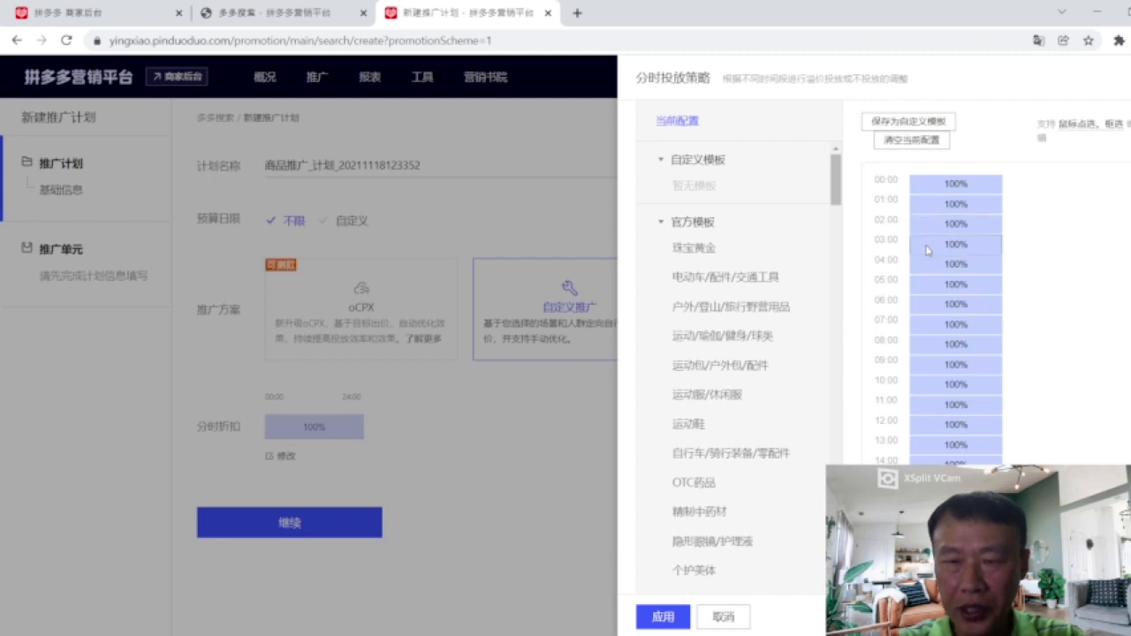
{"action": "left_click_drag", "start_coordinate": [938, 251], "coordinate": [931, 386]}
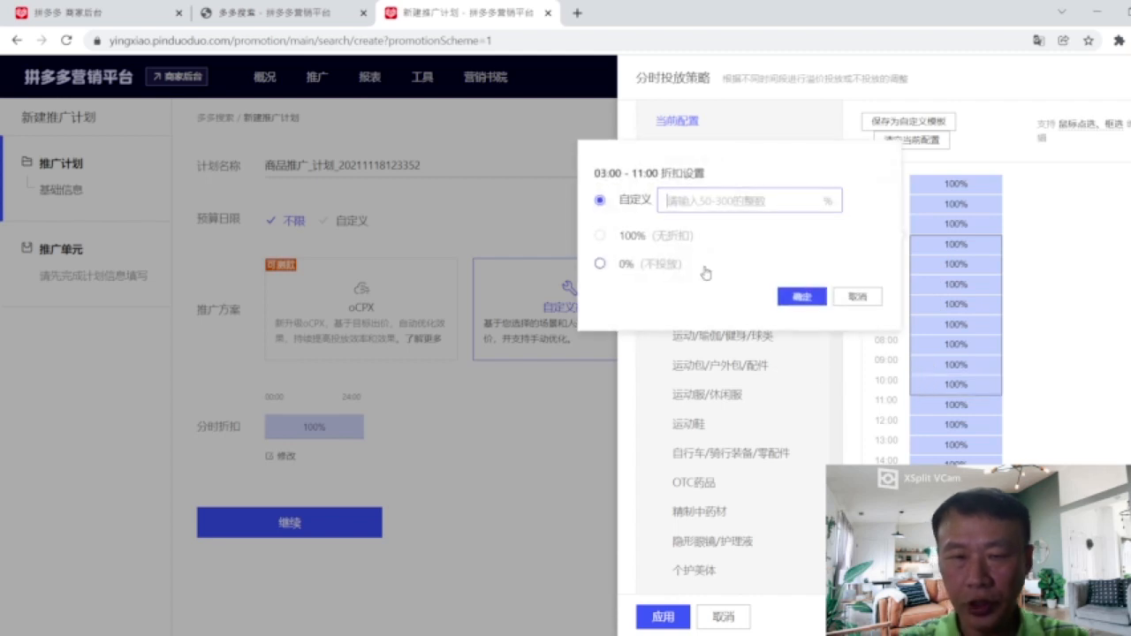
{"action": "type", "text": "50"}
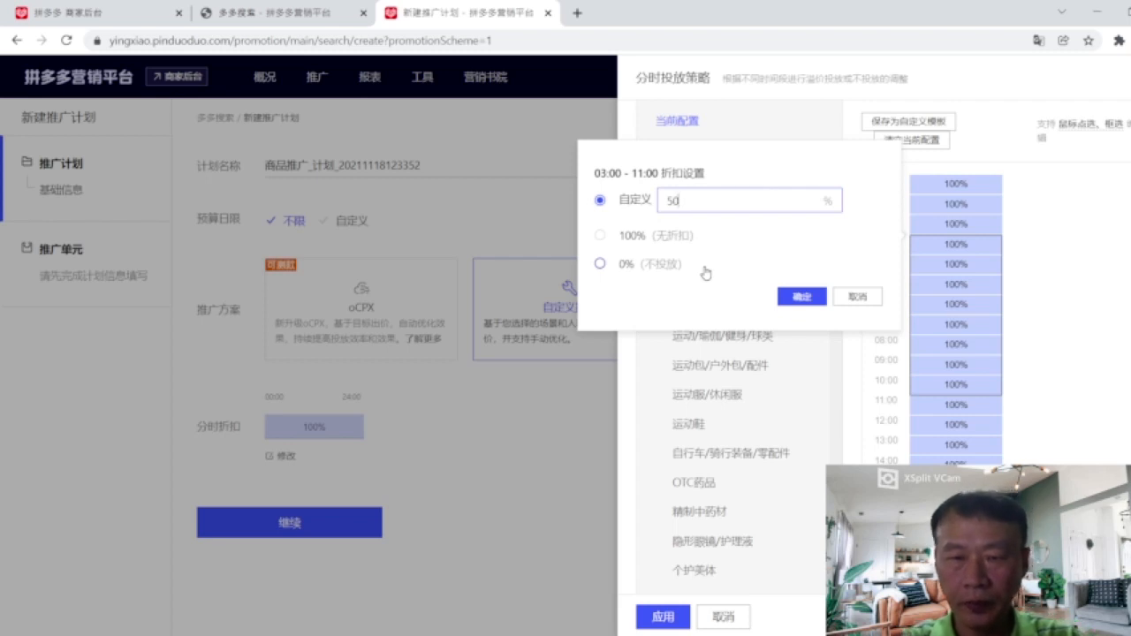
{"action": "left_click", "coordinate": [785, 295]}
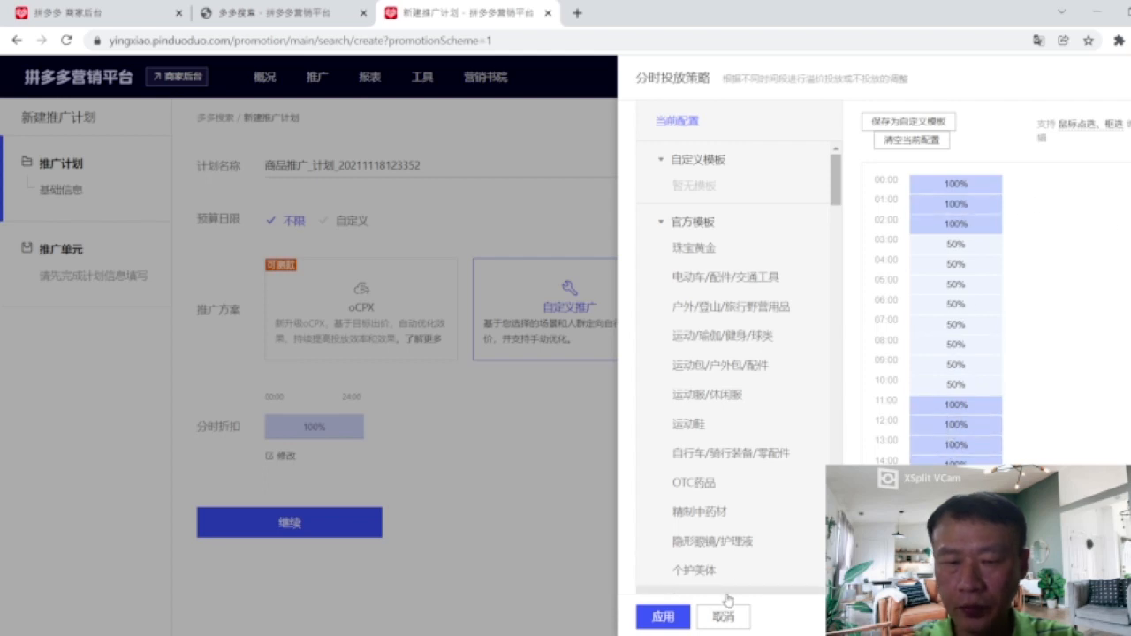
{"action": "left_click", "coordinate": [663, 618]}
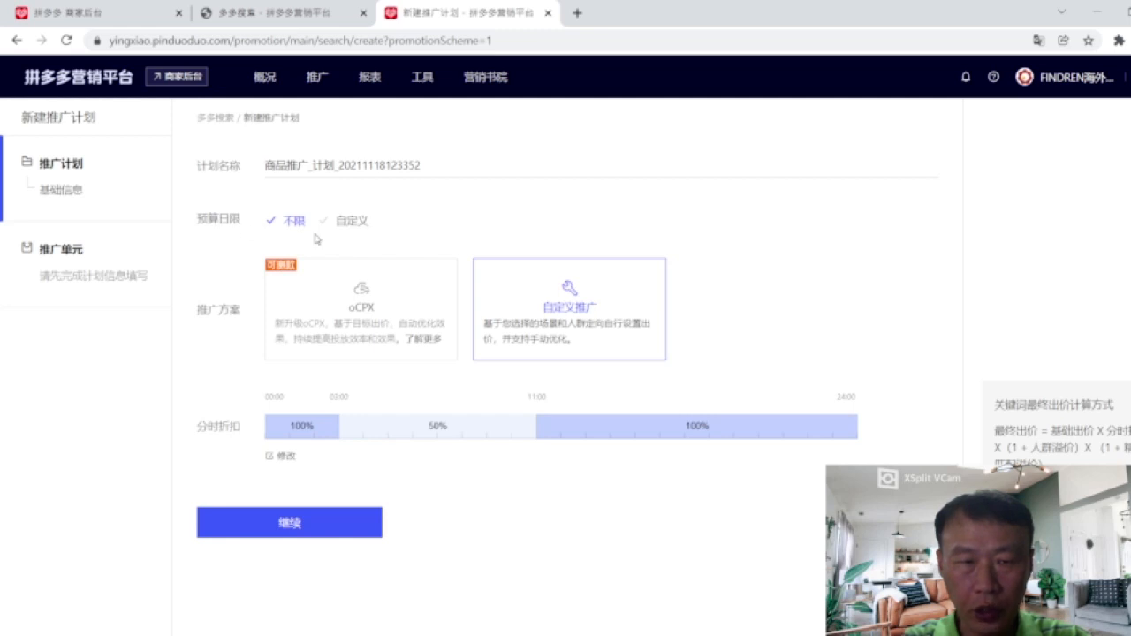
Set the plan's daily budget limit to a custom 100 yuan, keeping the 自定义推广 scheme.
{"action": "left_click", "coordinate": [349, 228]}
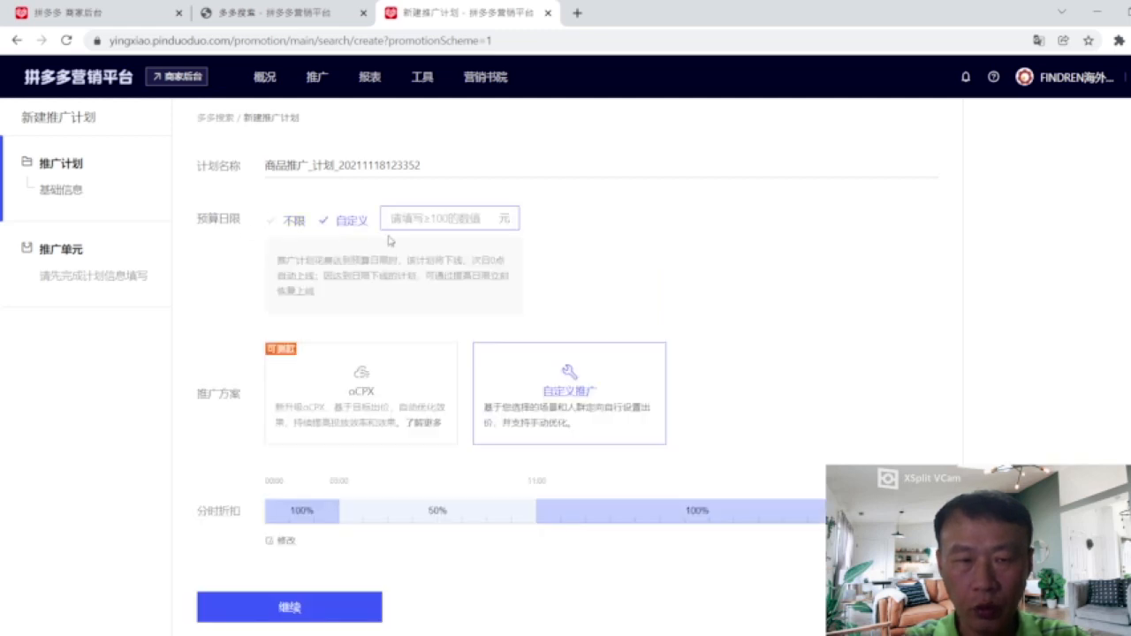
{"action": "type", "text": "100"}
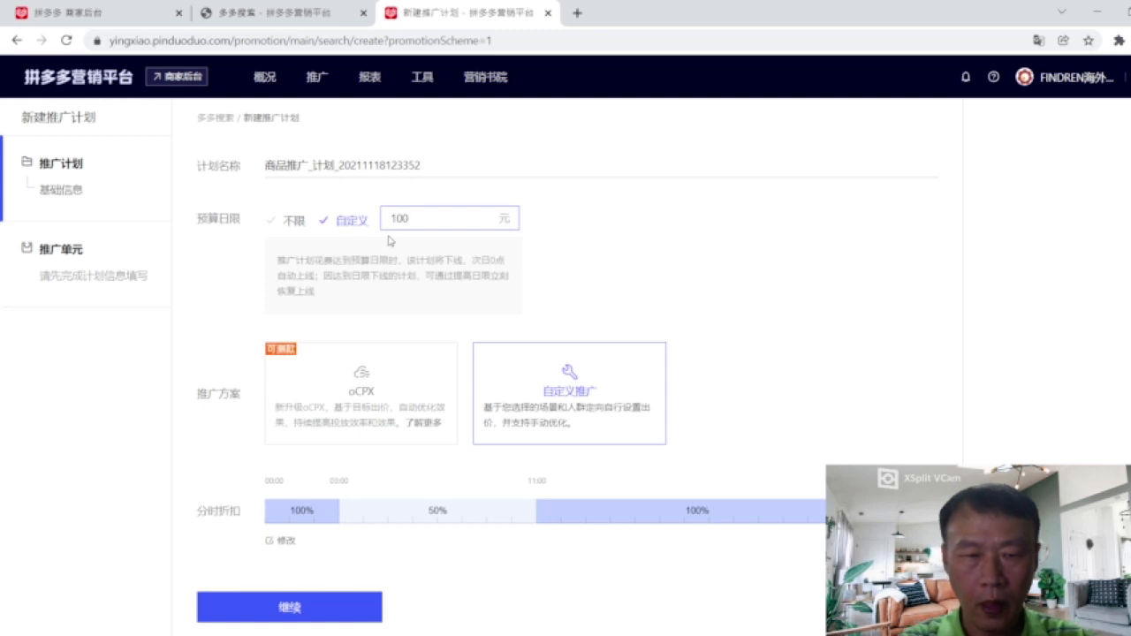
{"action": "left_click", "coordinate": [546, 400]}
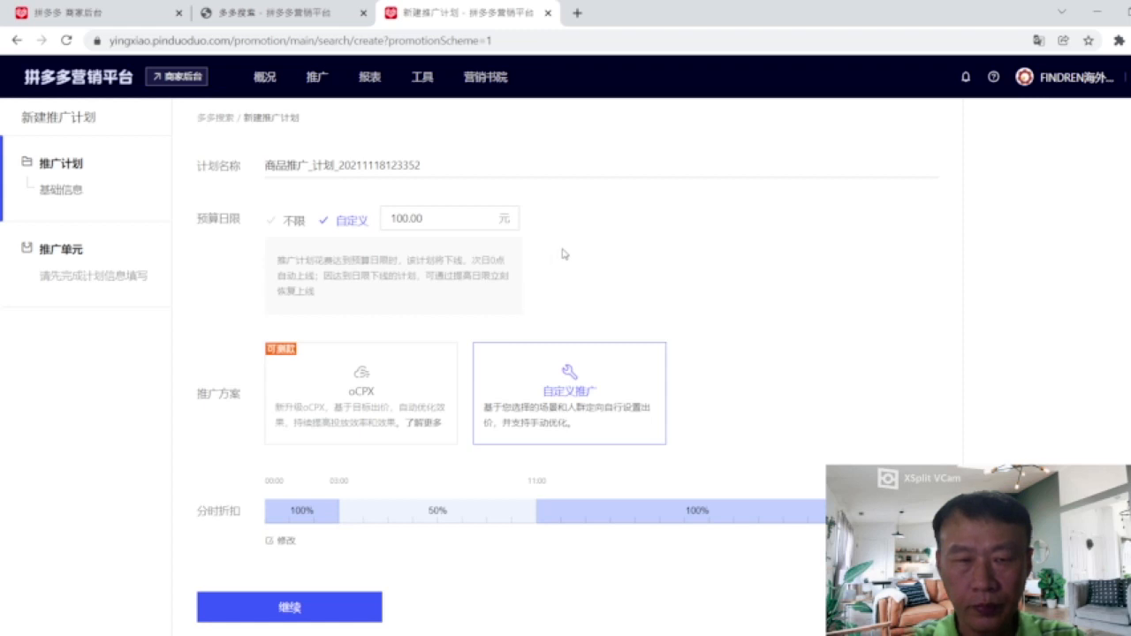
Rename the plan as 脱毛膏推广计划 and continue to the promotion unit settings.
{"action": "left_click", "coordinate": [430, 163]}
{"action": "key", "text": "BackSpace"}
{"action": "key", "text": "BackSpace"}
{"action": "key", "text": "BackSpace"}
{"action": "key", "text": "BackSpace"}
{"action": "key", "text": "BackSpace"}
{"action": "key", "text": "BackSpace"}
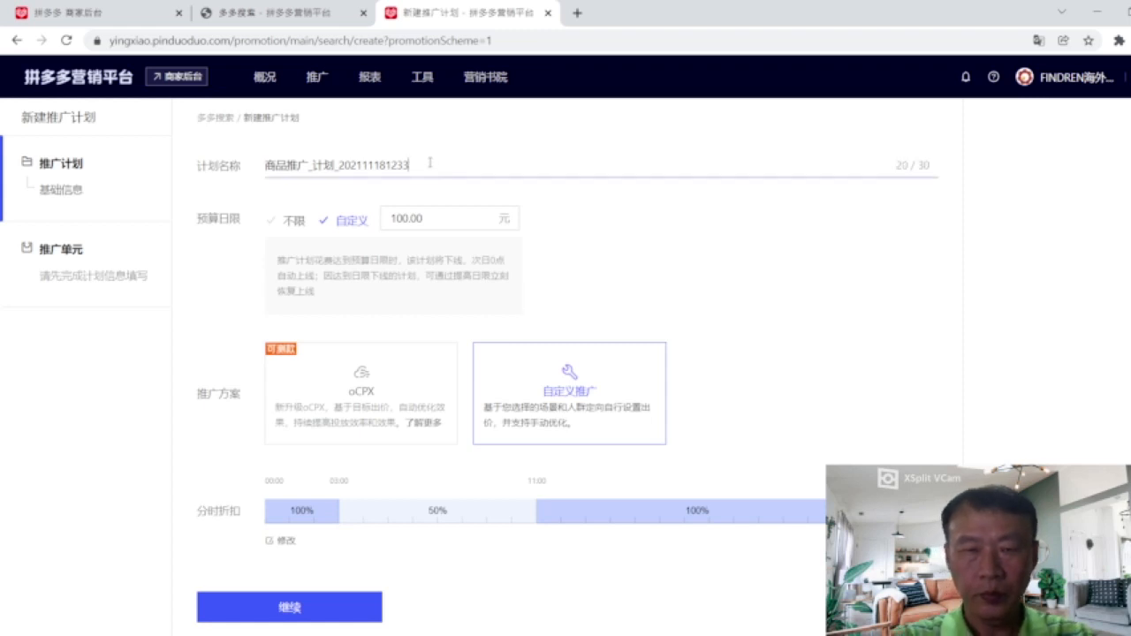
{"action": "key", "text": "BackSpace"}
{"action": "key", "text": "BackSpace"}
{"action": "key", "text": "BackSpace"}
{"action": "key", "text": "BackSpace"}
{"action": "key", "text": "BackSpace"}
{"action": "key", "text": "BackSpace"}
{"action": "key", "text": "BackSpace"}
{"action": "key", "text": "BackSpace"}
{"action": "key", "text": "BackSpace"}
{"action": "key", "text": "BackSpace"}
{"action": "key", "text": "BackSpace"}
{"action": "key", "text": "BackSpace"}
{"action": "key", "text": "BackSpace"}
{"action": "key", "text": "BackSpace"}
{"action": "key", "text": "BackSpace"}
{"action": "key", "text": "BackSpace"}
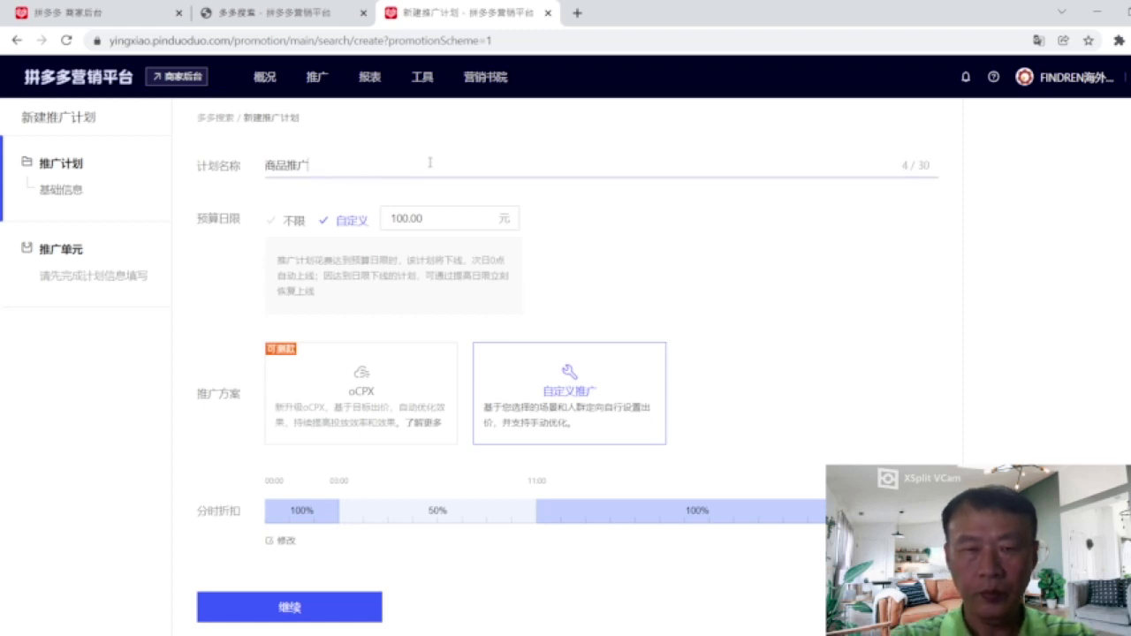
{"action": "type", "text": "tuo'mao"}
{"action": "type", "text": "gao"}
{"action": "key", "text": "space"}
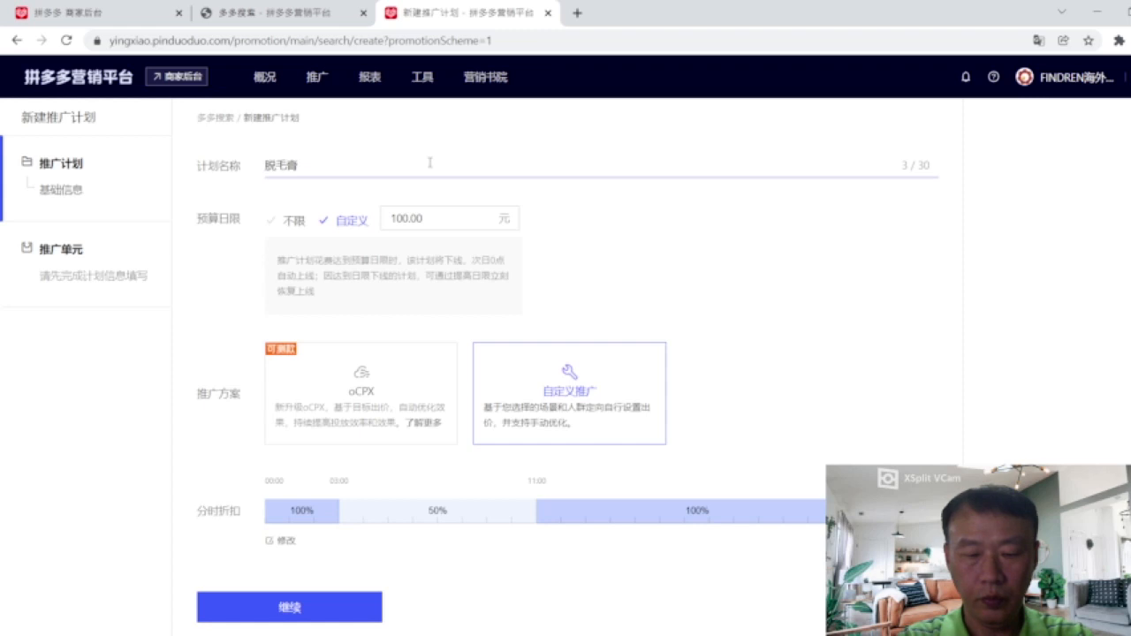
{"action": "type", "text": "tui'guang"}
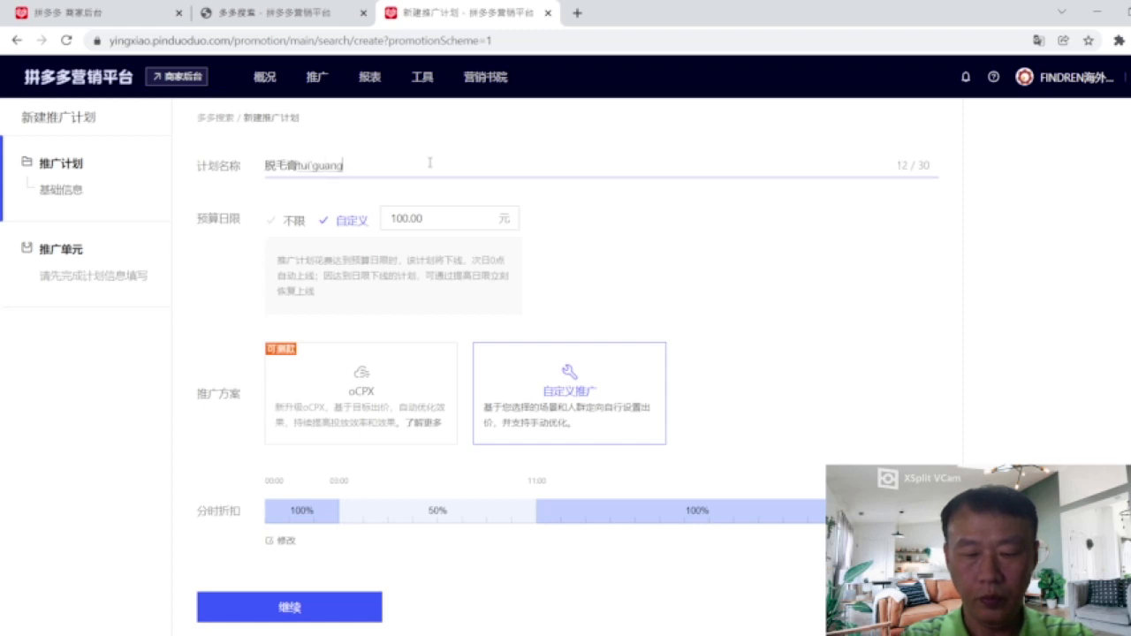
{"action": "type", "text": "'jihua"}
{"action": "key", "text": "space"}
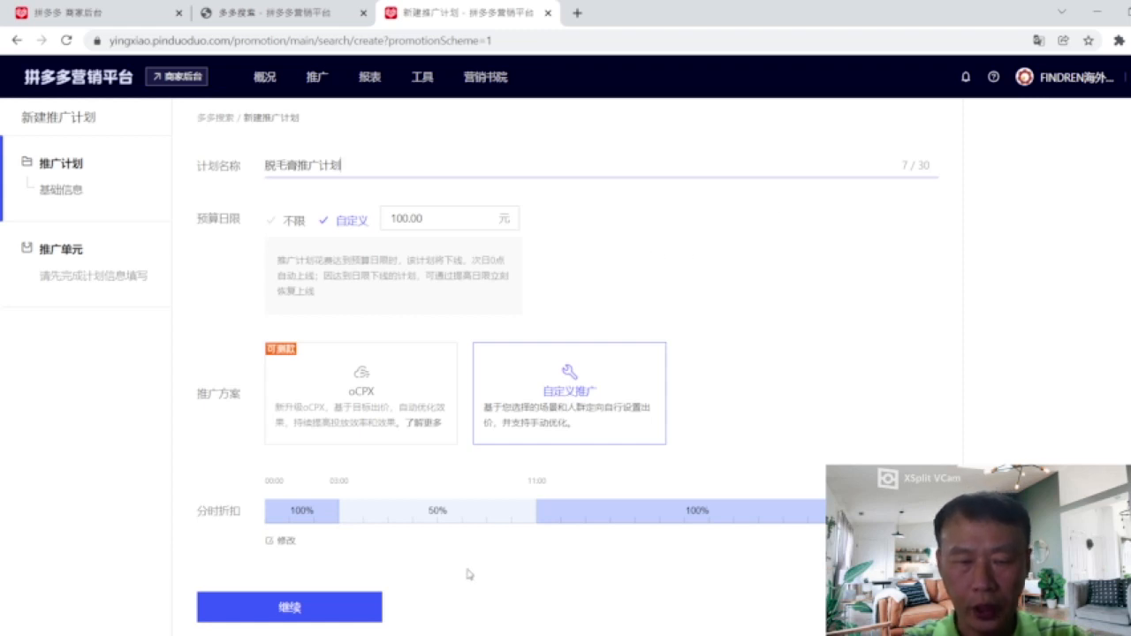
{"action": "left_click", "coordinate": [320, 612]}
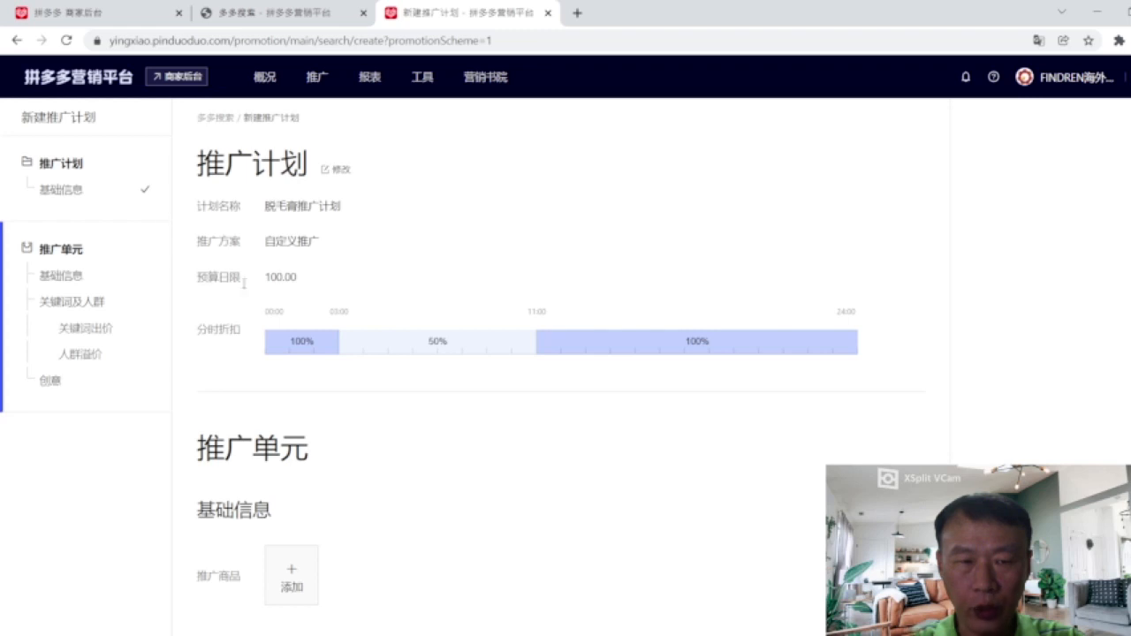
Search the shop's products for 脱毛膏 and add the 韩国DR.DAYS野兽脱毛膏 item as the unit's promoted product.
{"action": "scroll", "coordinate": [400, 239], "scroll_direction": "down", "scroll_amount": 1}
{"action": "scroll", "coordinate": [402, 239], "scroll_direction": "down", "scroll_amount": 1}
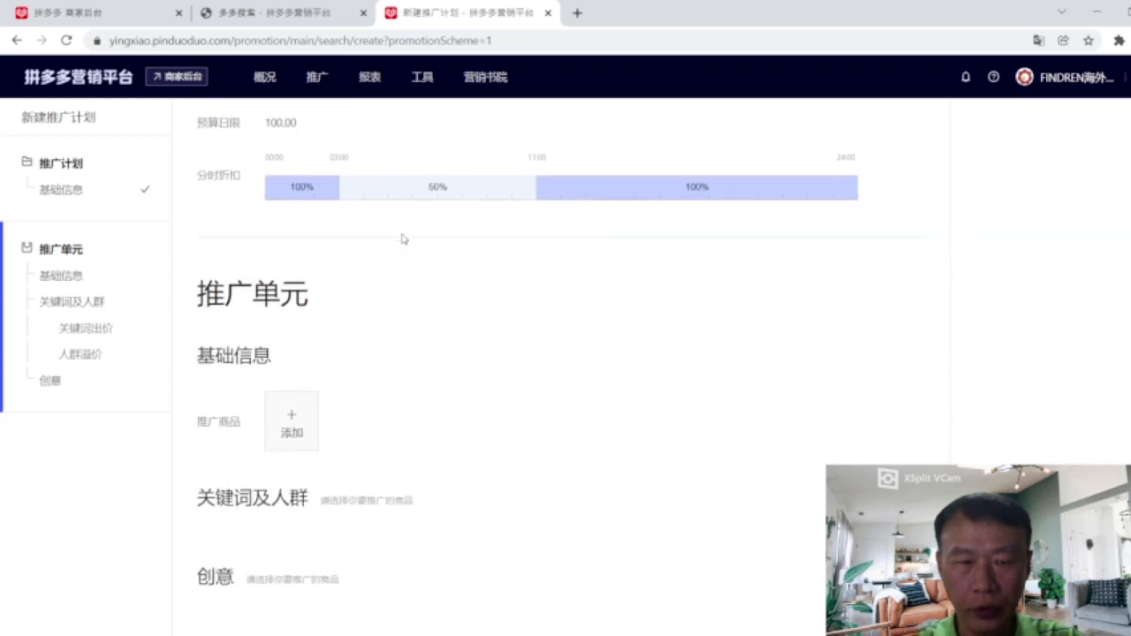
{"action": "scroll", "coordinate": [402, 238], "scroll_direction": "down", "scroll_amount": 1}
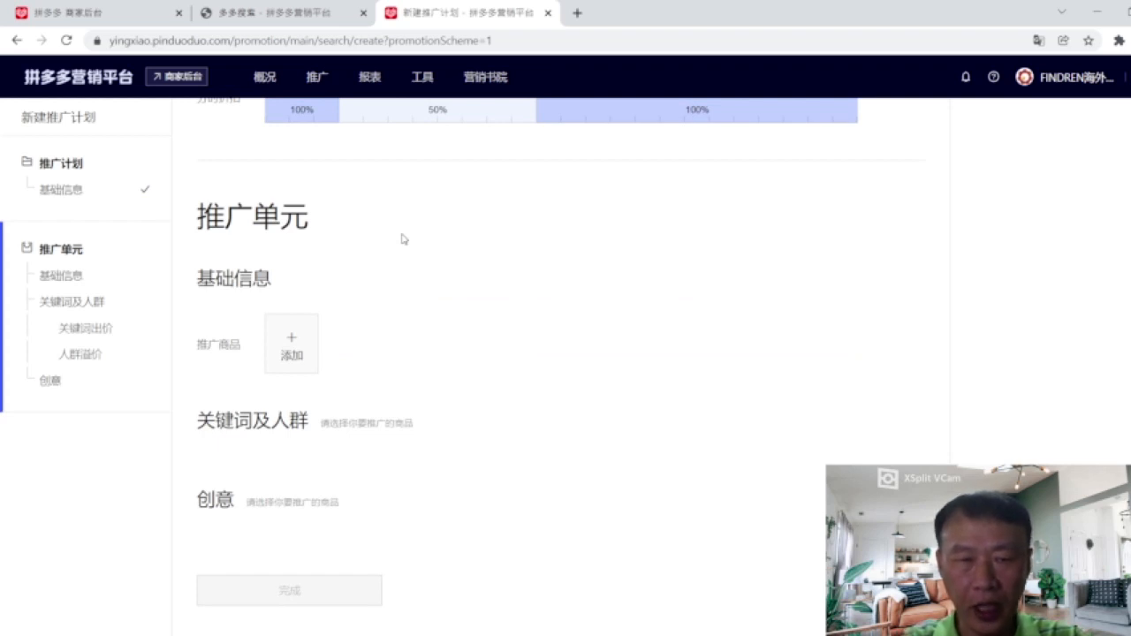
{"action": "scroll", "coordinate": [402, 239], "scroll_direction": "down", "scroll_amount": 1}
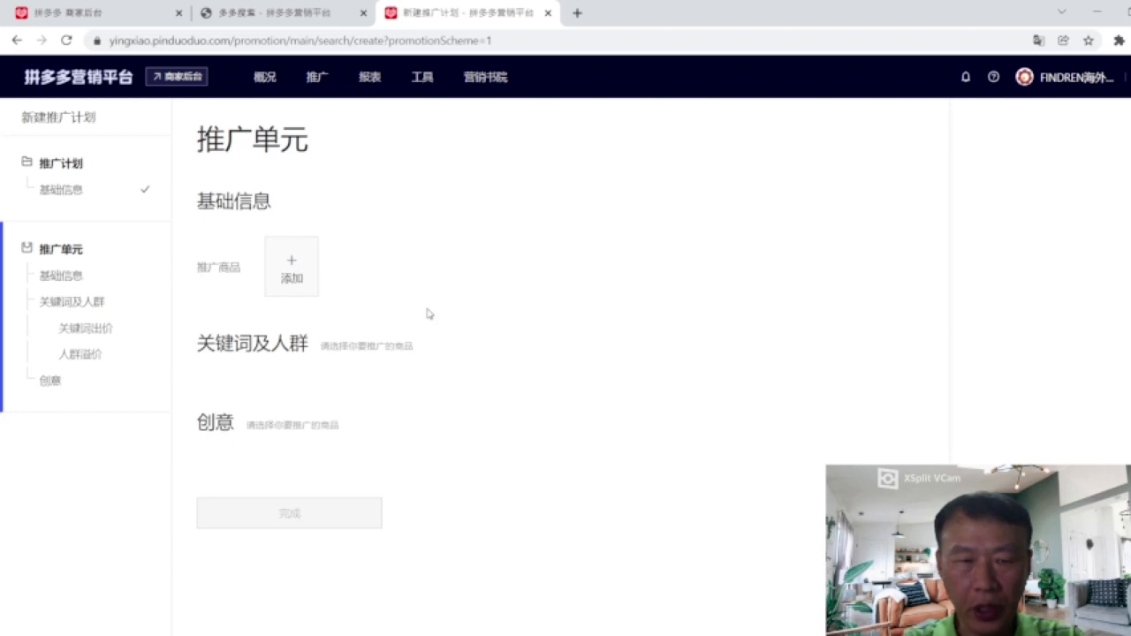
{"action": "left_click", "coordinate": [291, 279]}
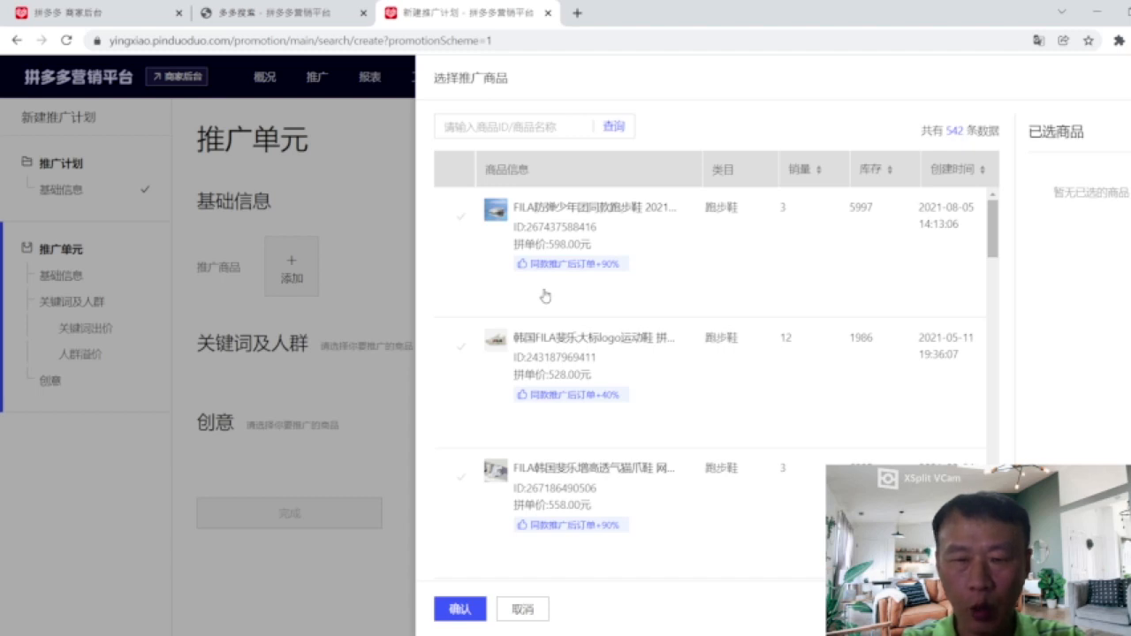
{"action": "left_click", "coordinate": [479, 127]}
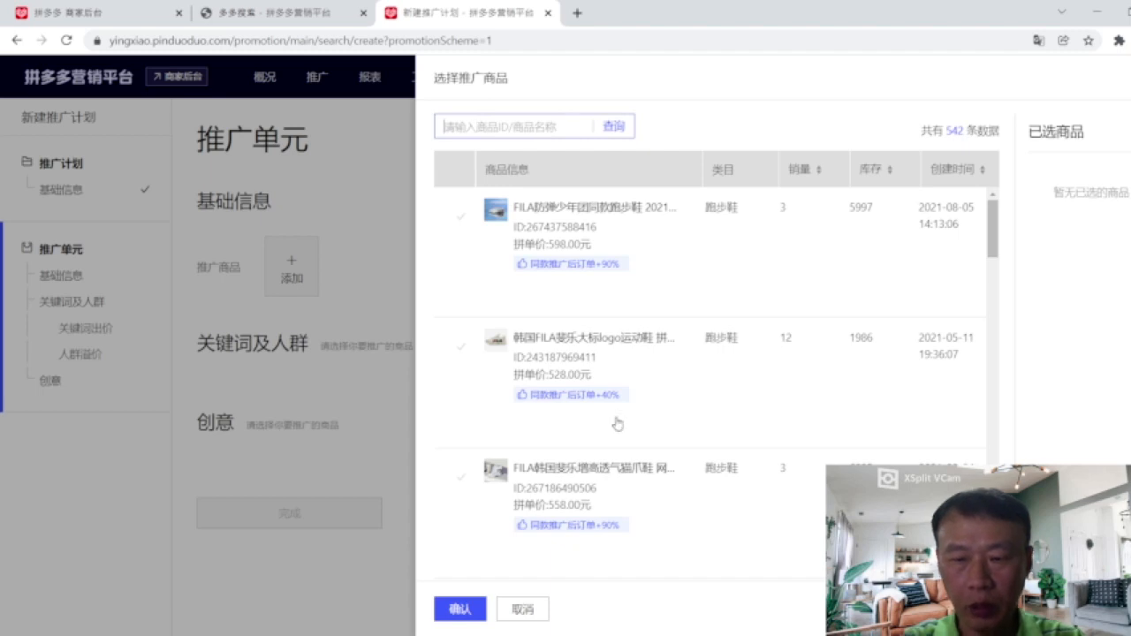
{"action": "type", "text": "tuo"}
{"action": "type", "text": "maoqi"}
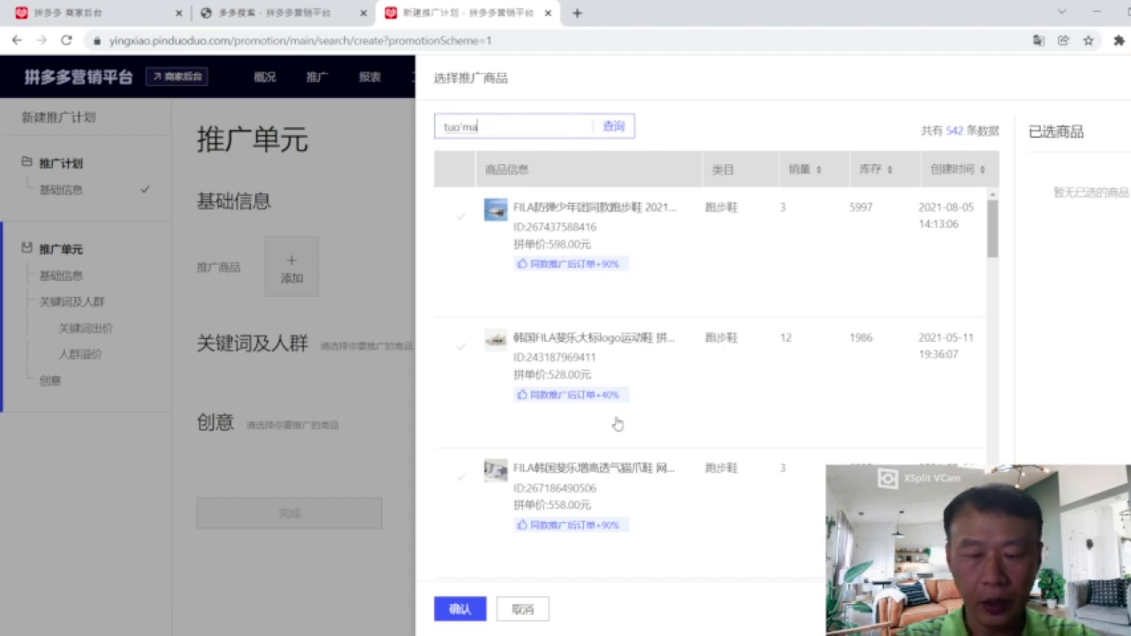
{"action": "key", "text": "space"}
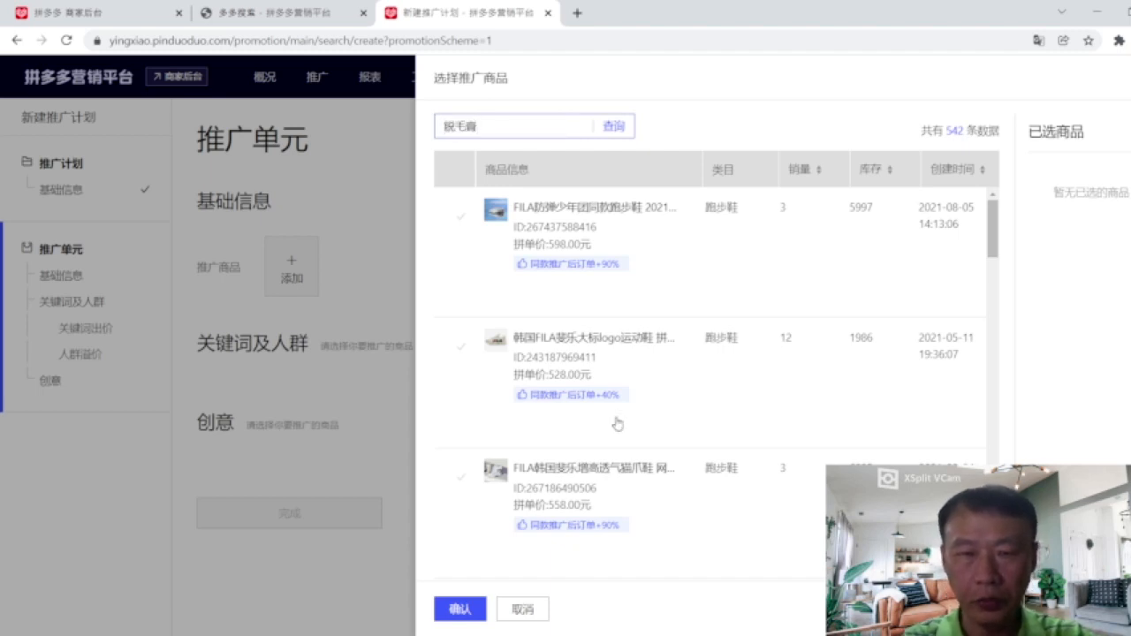
{"action": "left_click", "coordinate": [614, 126]}
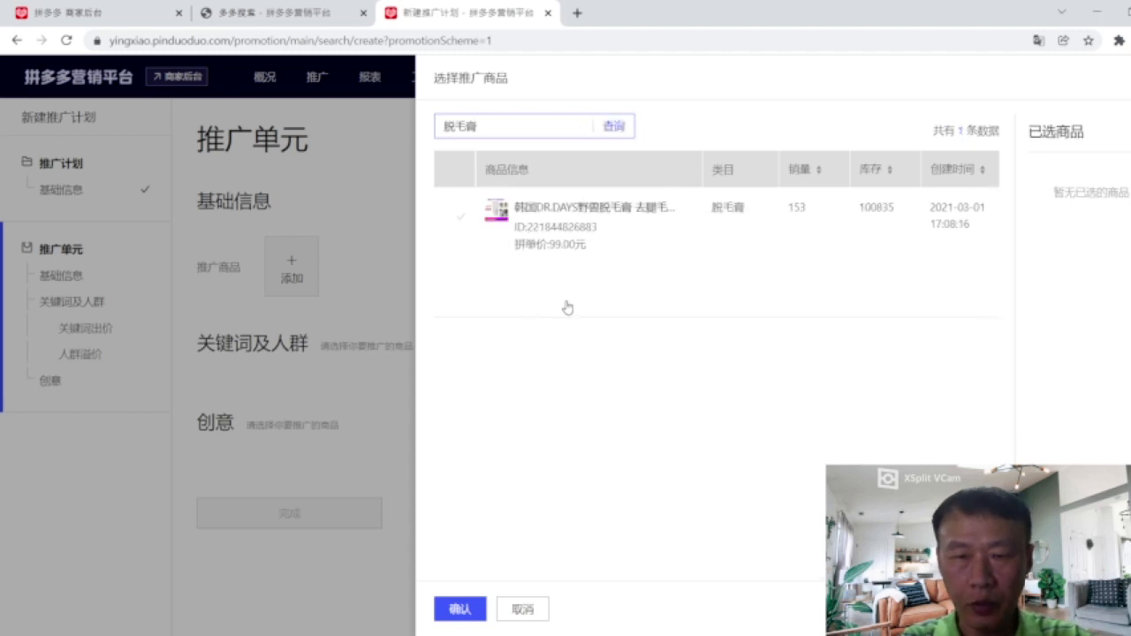
{"action": "left_click", "coordinate": [459, 221]}
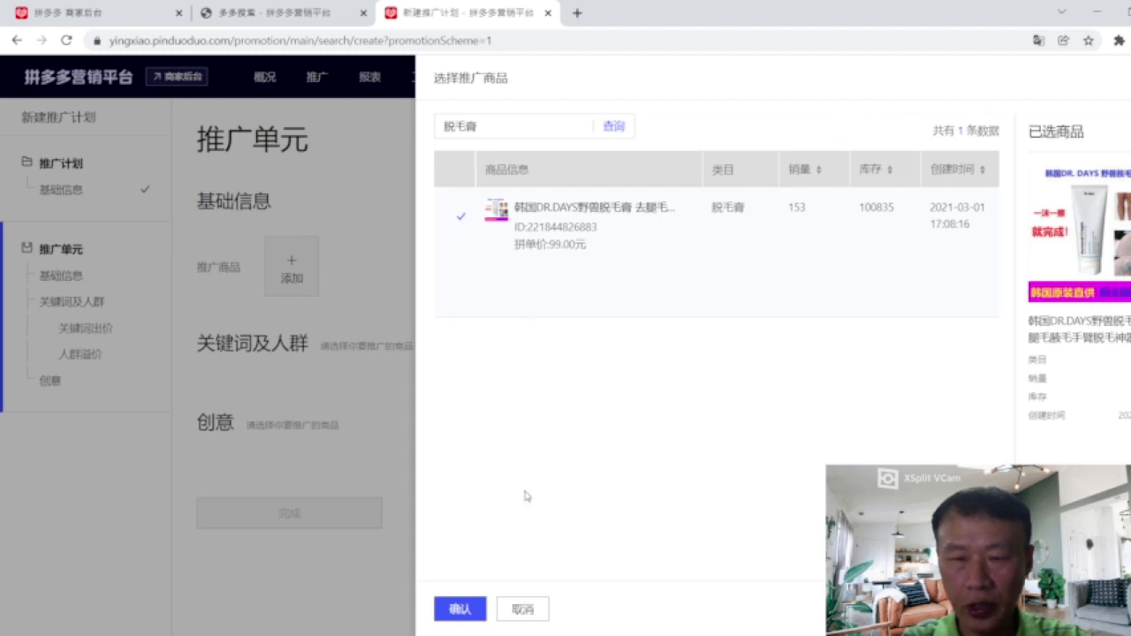
{"action": "left_click", "coordinate": [456, 617]}
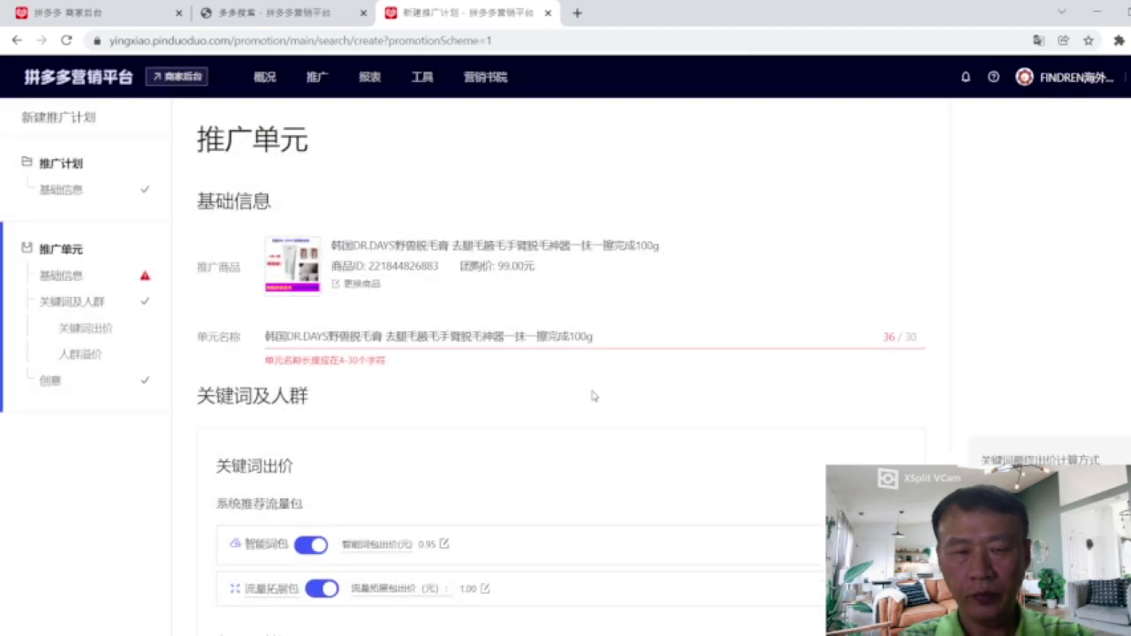
Shorten the promotion unit's name to 韩国DR.DAYS野兽脱毛膏 去腿毛腋毛手臂脱毛神器.
{"action": "scroll", "coordinate": [593, 397], "scroll_direction": "down", "scroll_amount": 1}
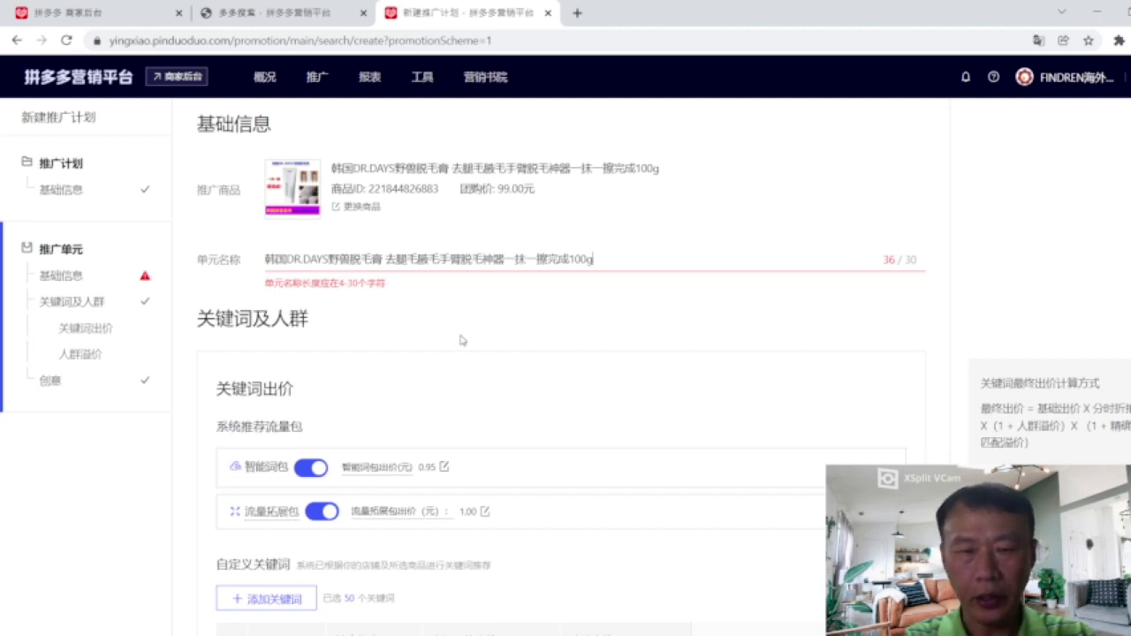
{"action": "key", "text": "BackSpace"}
{"action": "key", "text": "BackSpace"}
{"action": "key", "text": "BackSpace"}
{"action": "key", "text": "BackSpace"}
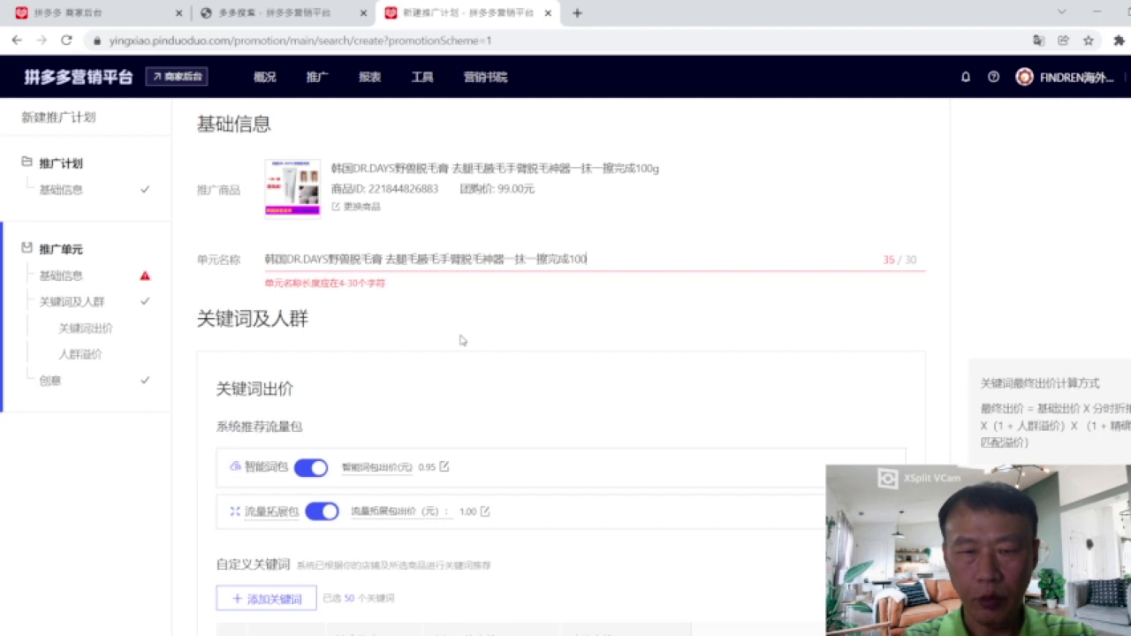
{"action": "key", "text": "BackSpace"}
{"action": "key", "text": "BackSpace"}
{"action": "key", "text": "BackSpace"}
{"action": "key", "text": "BackSpace"}
{"action": "key", "text": "BackSpace"}
{"action": "key", "text": "BackSpace"}
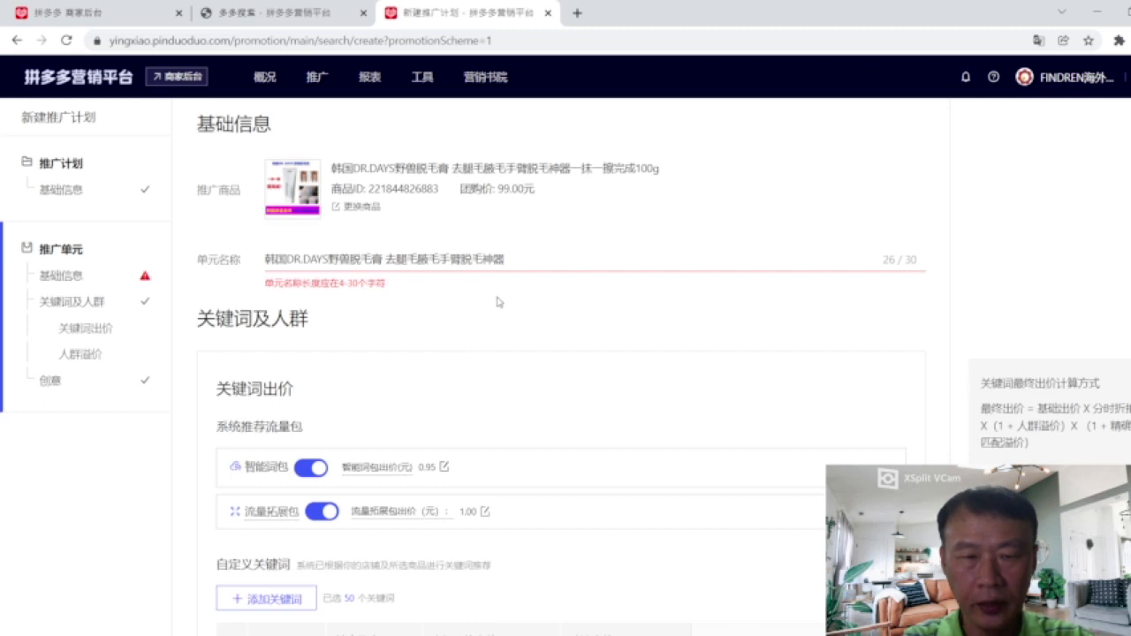
{"action": "scroll", "coordinate": [498, 300], "scroll_direction": "down", "scroll_amount": 1}
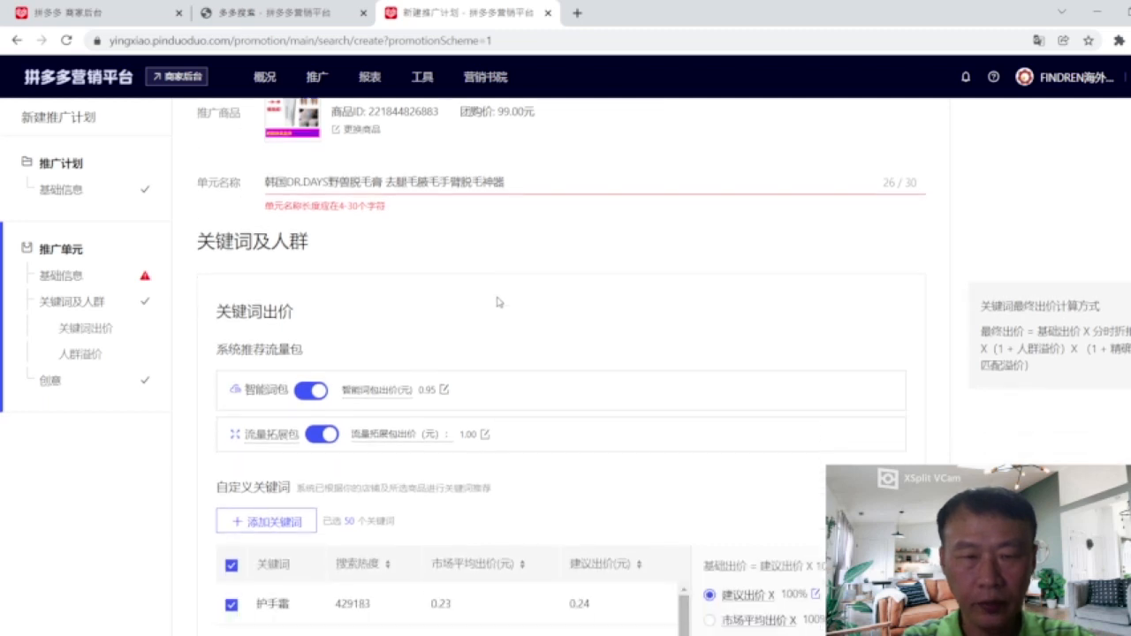
{"action": "left_click", "coordinate": [373, 344]}
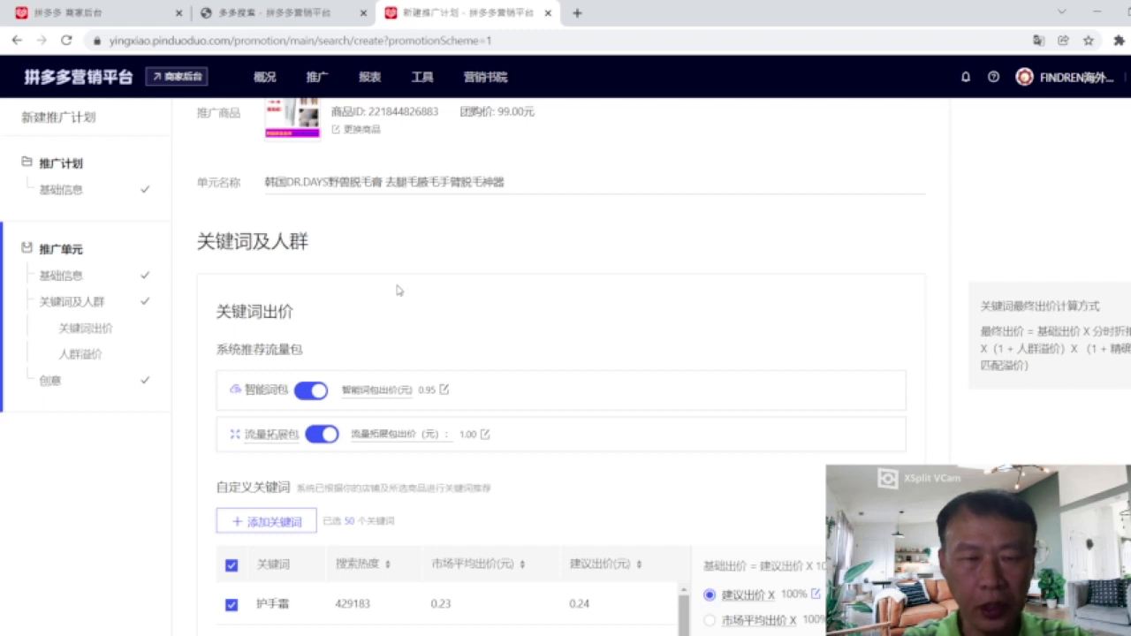
Turn off both system-recommended traffic packages, 智能词包 and 流量拓展包, in the keyword bidding settings.
{"action": "scroll", "coordinate": [398, 292], "scroll_direction": "down", "scroll_amount": 1}
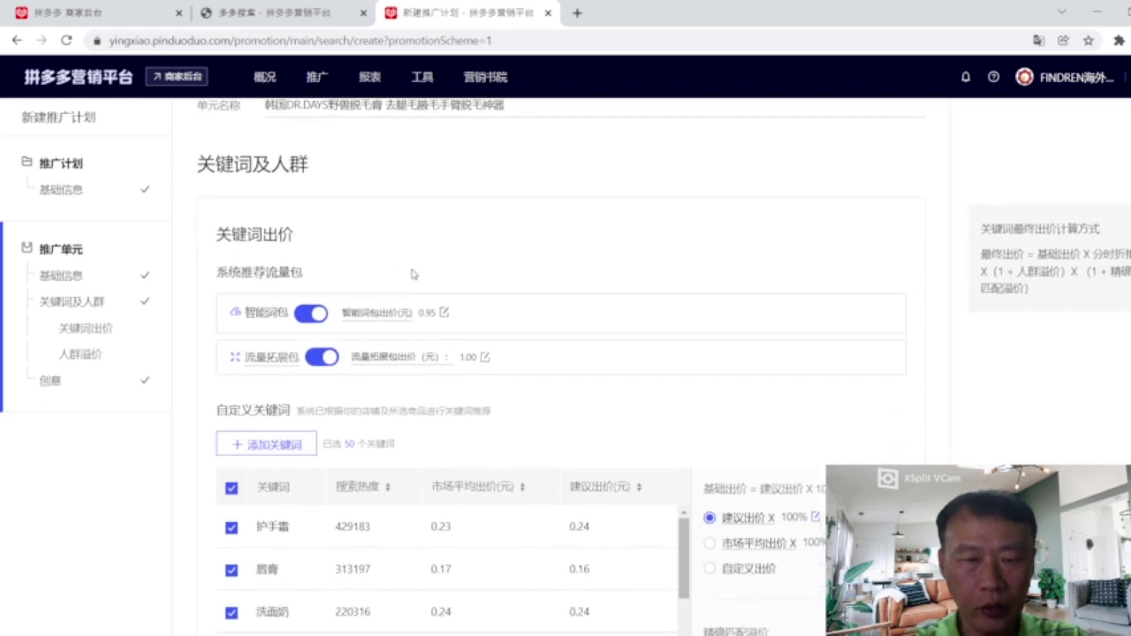
{"action": "scroll", "coordinate": [412, 273], "scroll_direction": "down", "scroll_amount": 1}
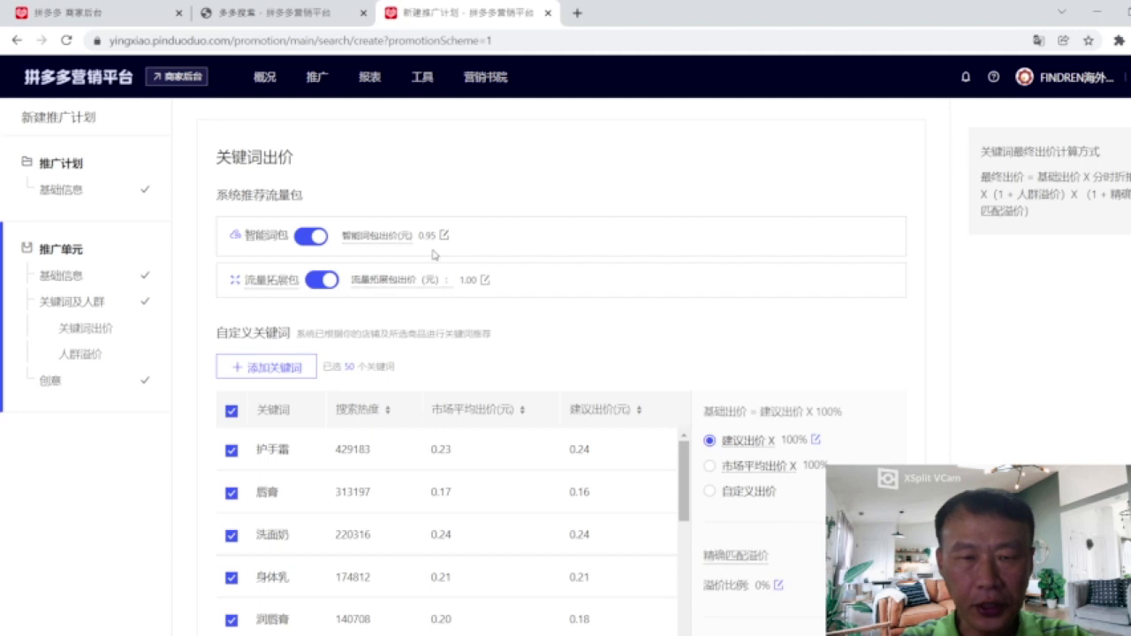
{"action": "left_click", "coordinate": [320, 239]}
{"action": "left_click", "coordinate": [336, 196]}
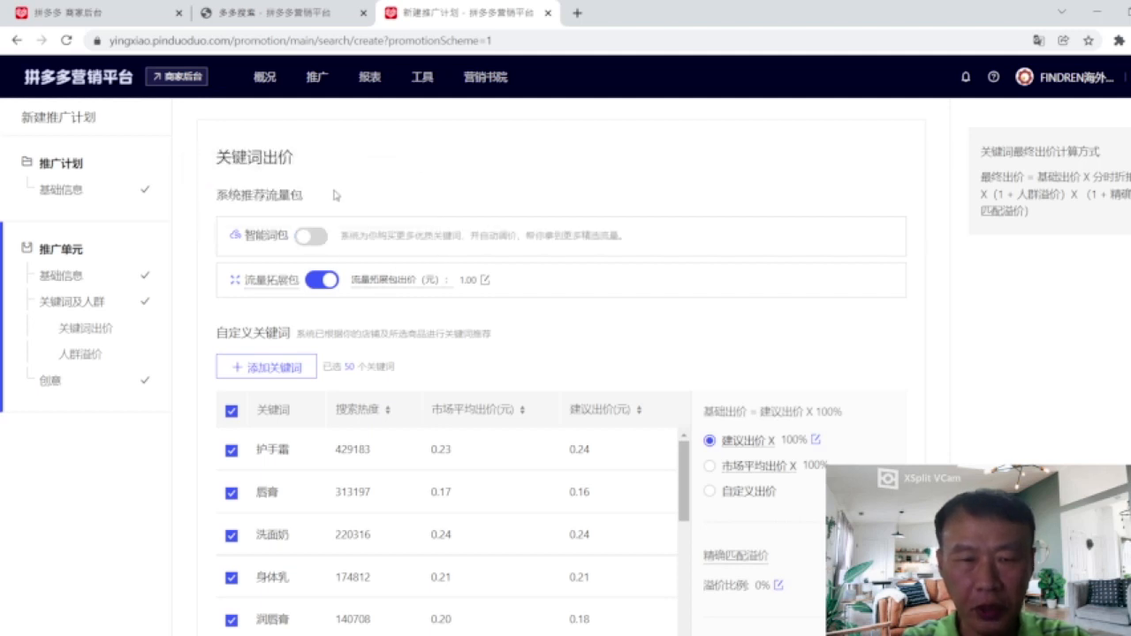
{"action": "left_click", "coordinate": [330, 281]}
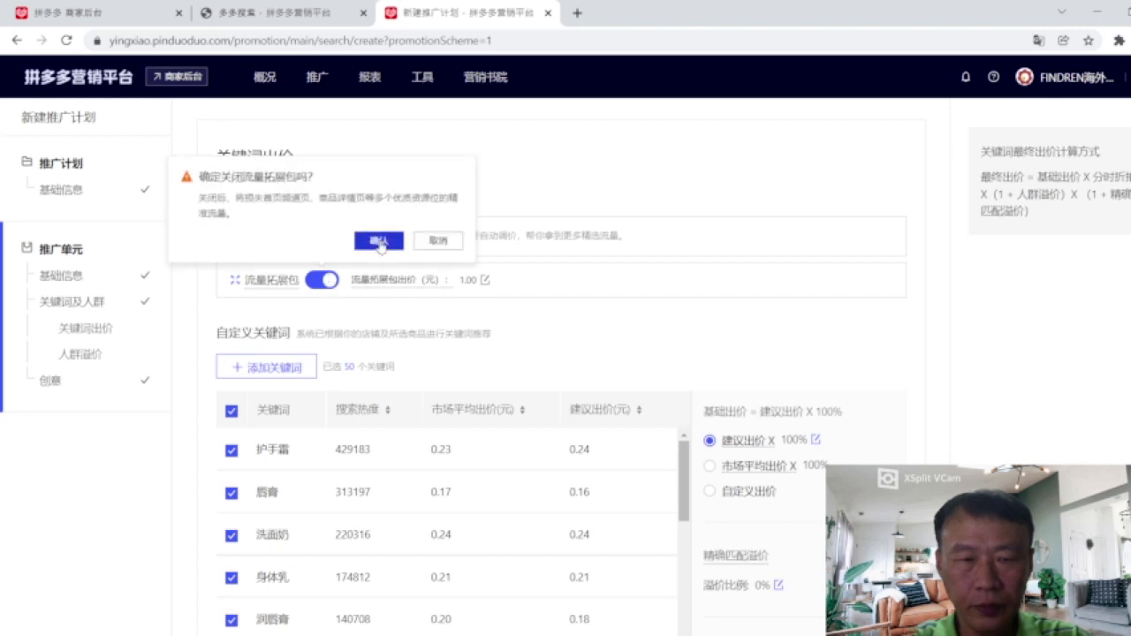
{"action": "left_click", "coordinate": [379, 242]}
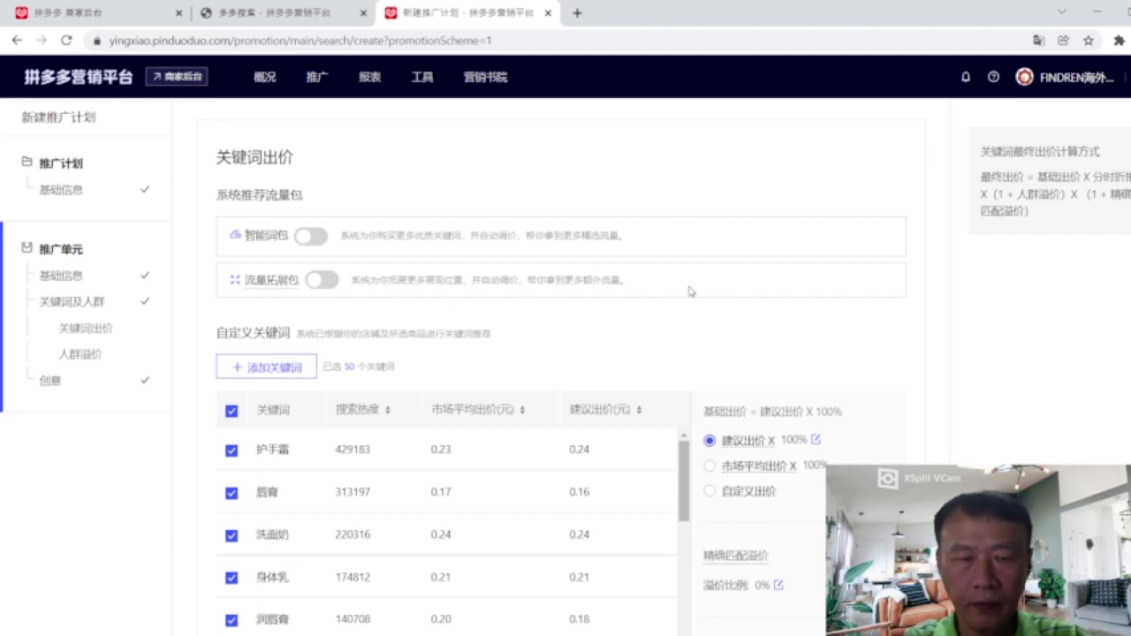
Review the recommended custom keywords and open the 搜索词分析 tool from the merchant backend's 推广工具.
{"action": "scroll", "coordinate": [690, 291], "scroll_direction": "down", "scroll_amount": 1}
{"action": "scroll", "coordinate": [691, 291], "scroll_direction": "down", "scroll_amount": 1}
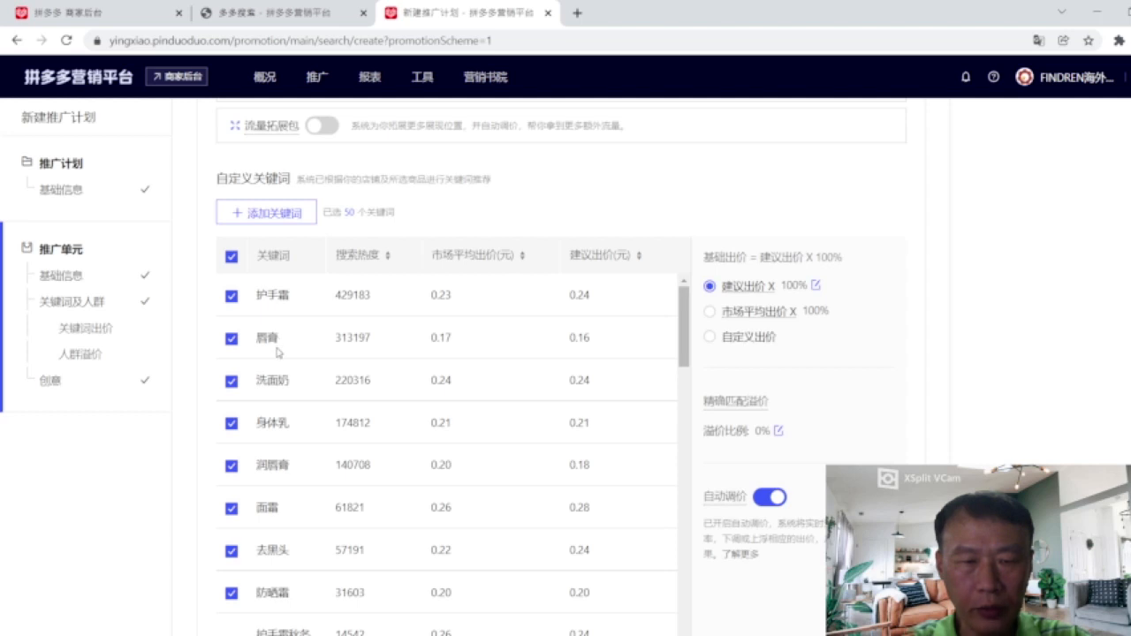
{"action": "scroll", "coordinate": [277, 352], "scroll_direction": "down", "scroll_amount": 1}
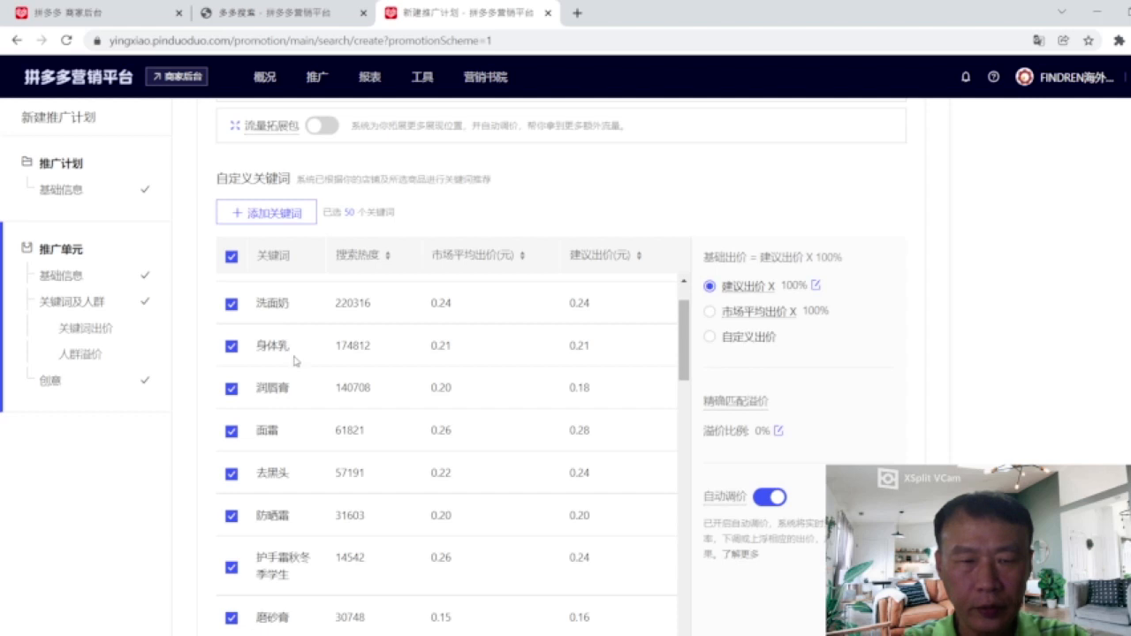
{"action": "scroll", "coordinate": [294, 361], "scroll_direction": "down", "scroll_amount": 1}
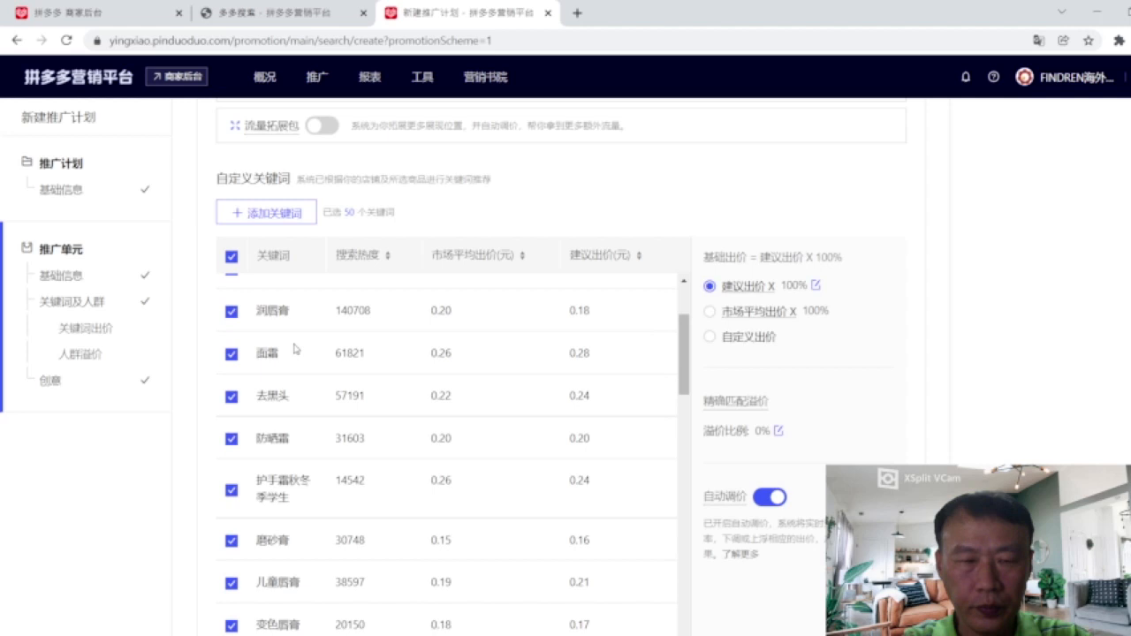
{"action": "scroll", "coordinate": [289, 353], "scroll_direction": "up", "scroll_amount": 2}
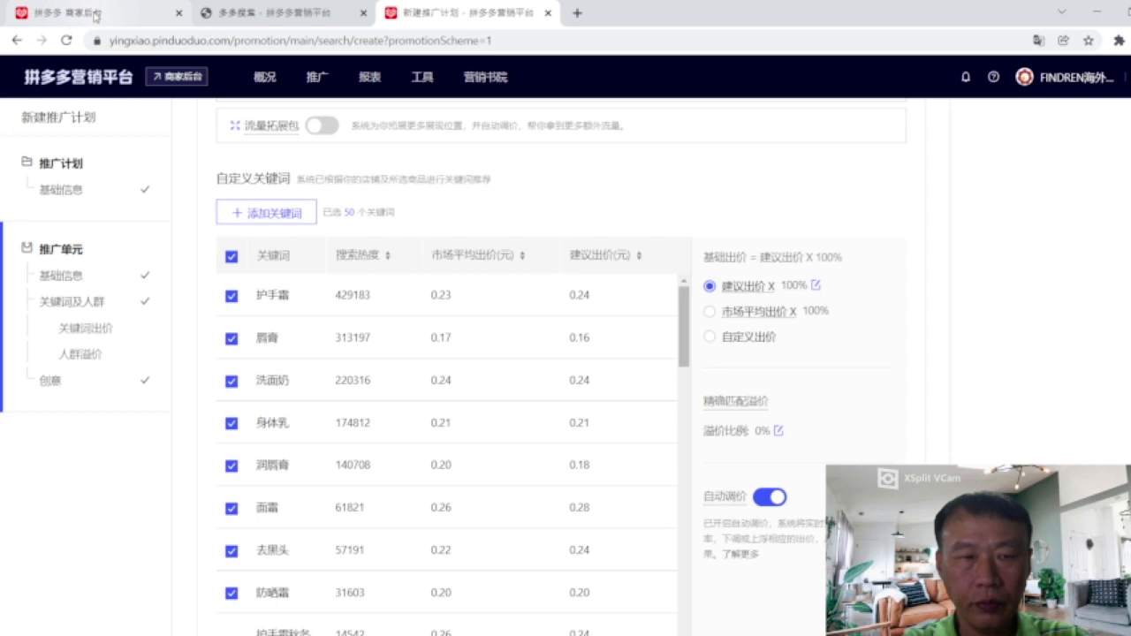
{"action": "left_click", "coordinate": [95, 16]}
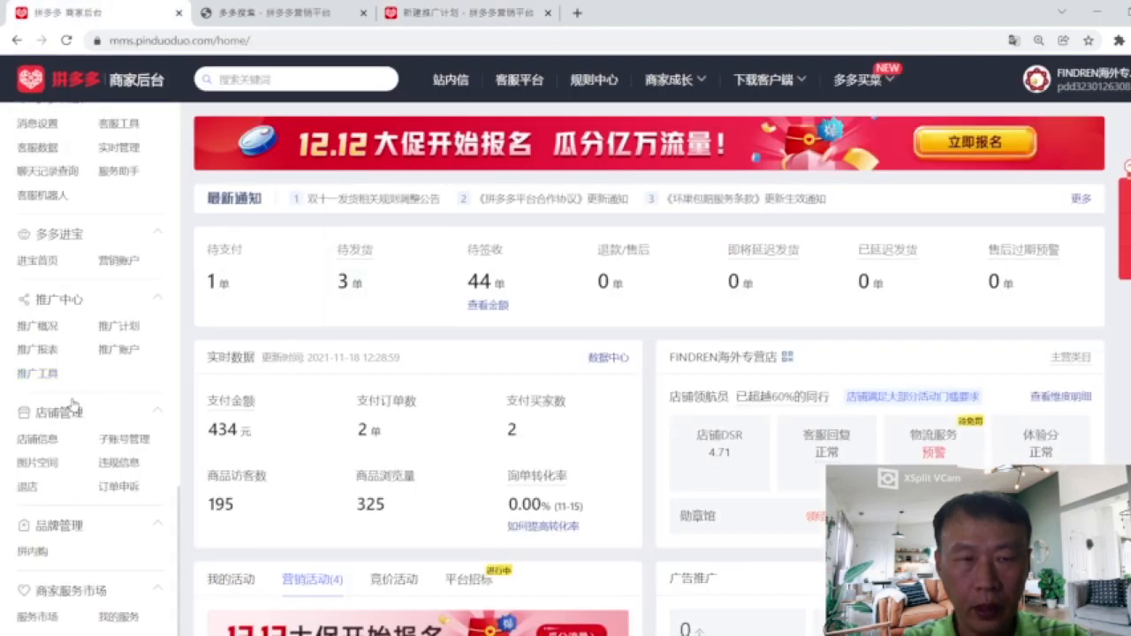
{"action": "left_click", "coordinate": [51, 380]}
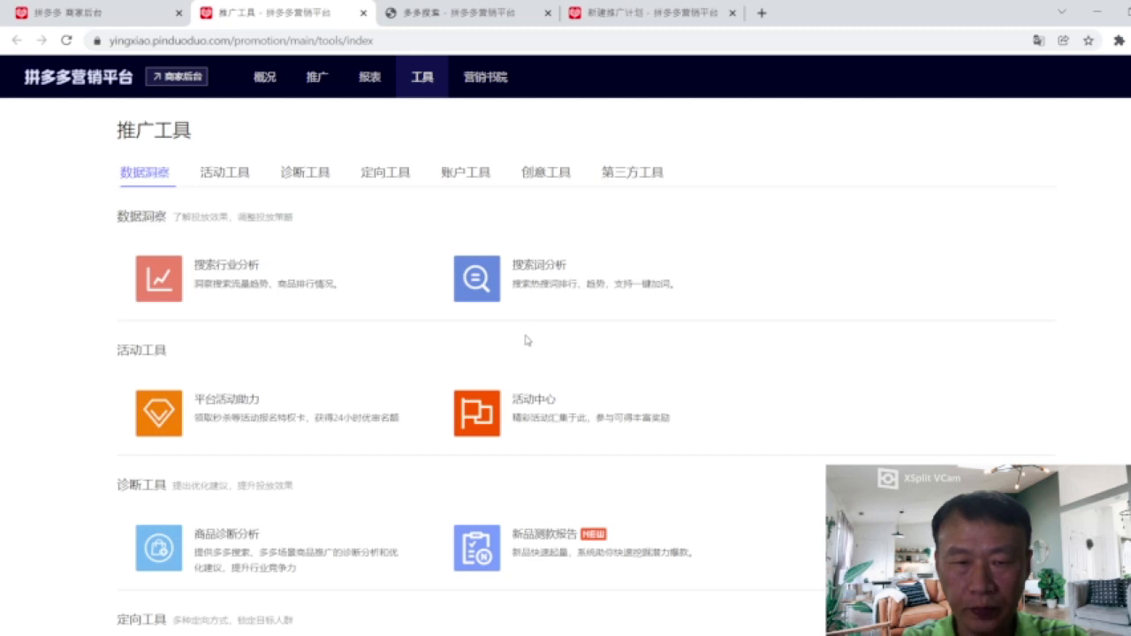
{"action": "left_click", "coordinate": [545, 293]}
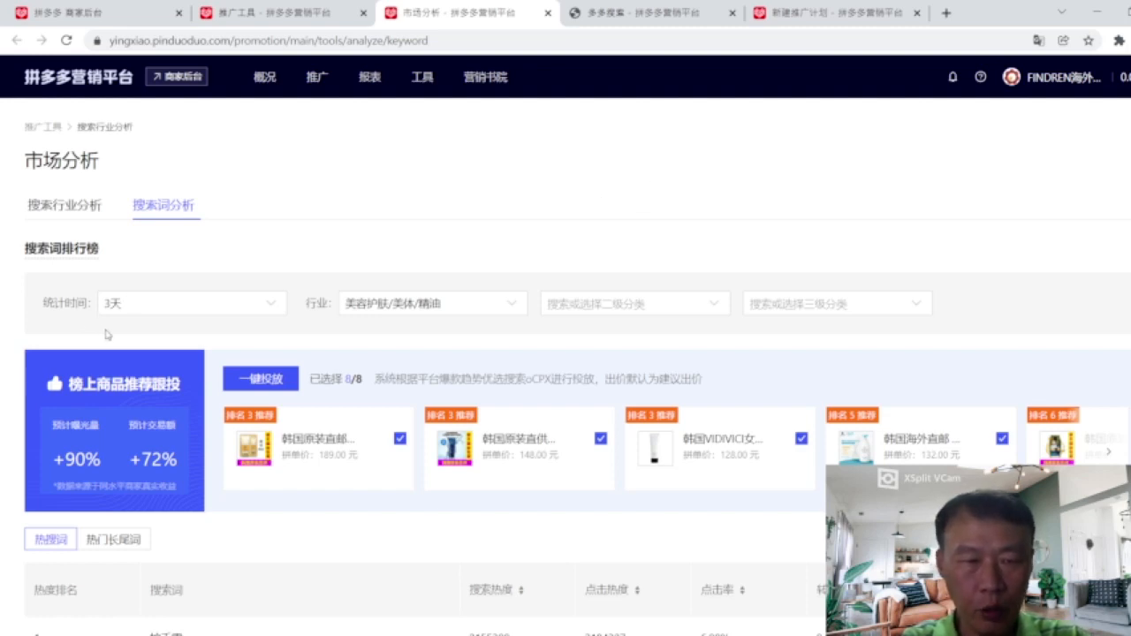
Filter the search-term ranking to a 7天 period and the 美容护肤/美体/精油 industry.
{"action": "left_click", "coordinate": [137, 311]}
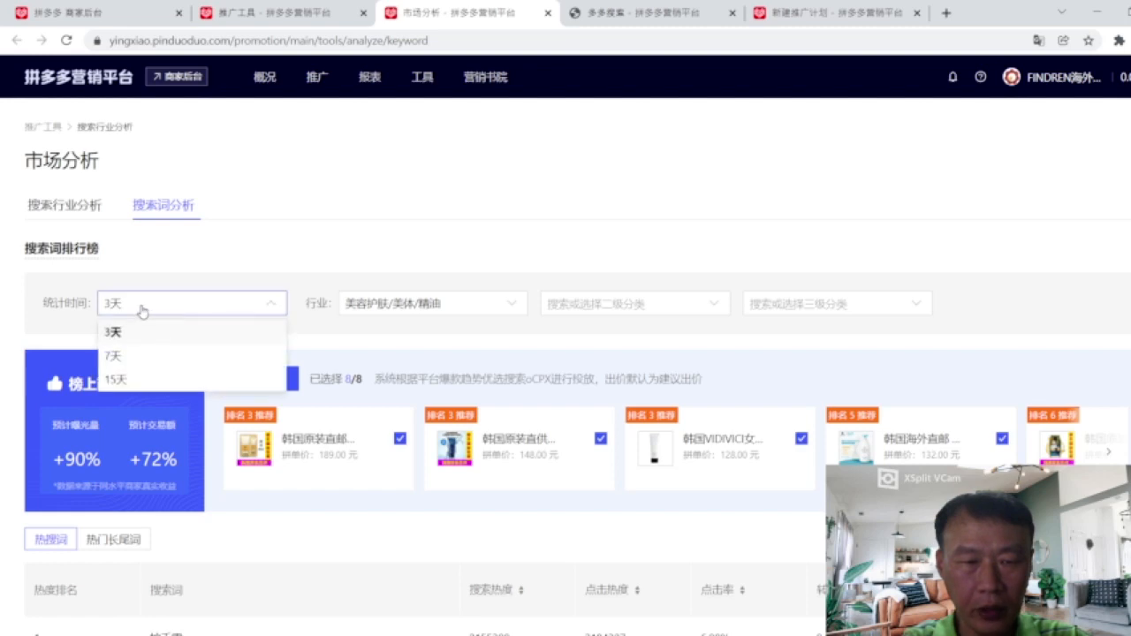
{"action": "left_click", "coordinate": [115, 357]}
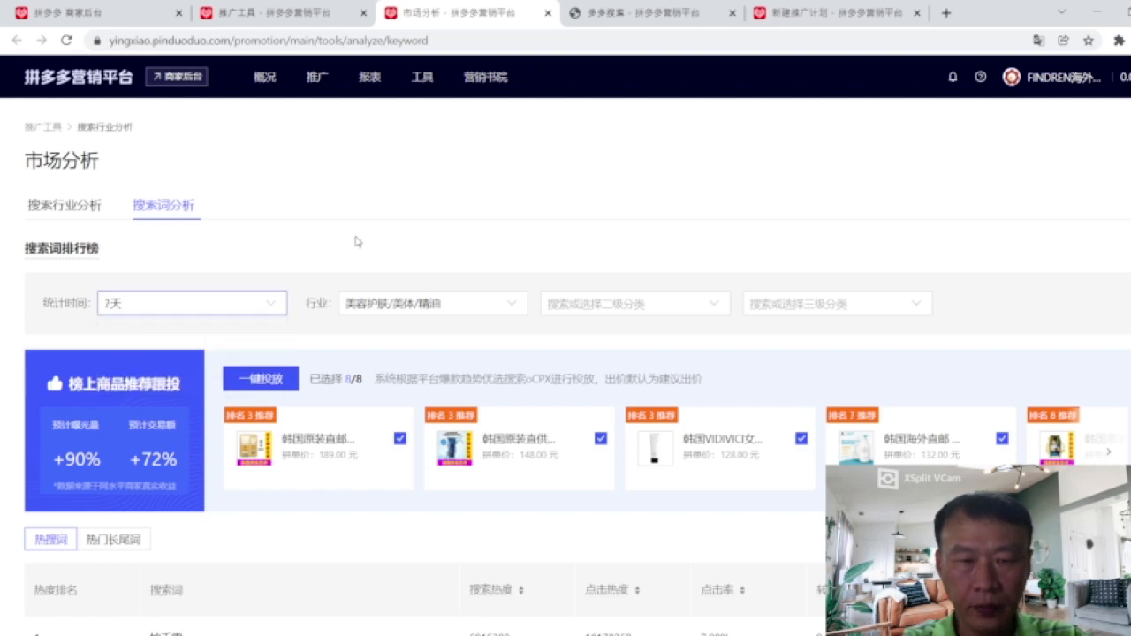
{"action": "scroll", "coordinate": [356, 241], "scroll_direction": "down", "scroll_amount": 1}
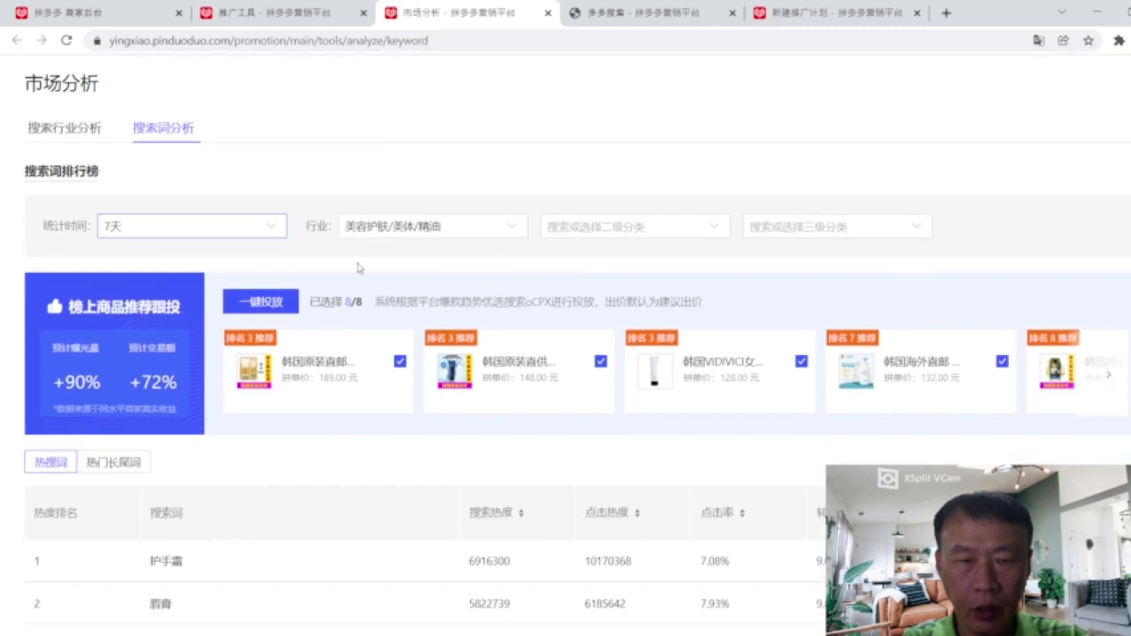
{"action": "left_click", "coordinate": [410, 237]}
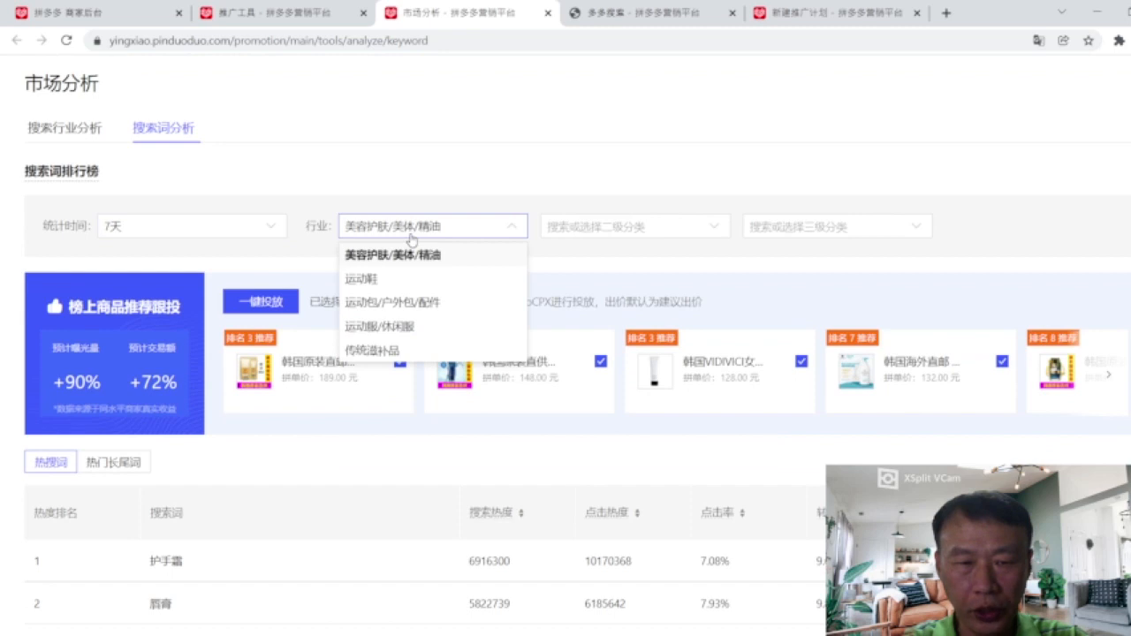
{"action": "scroll", "coordinate": [402, 265], "scroll_direction": "down", "scroll_amount": 1}
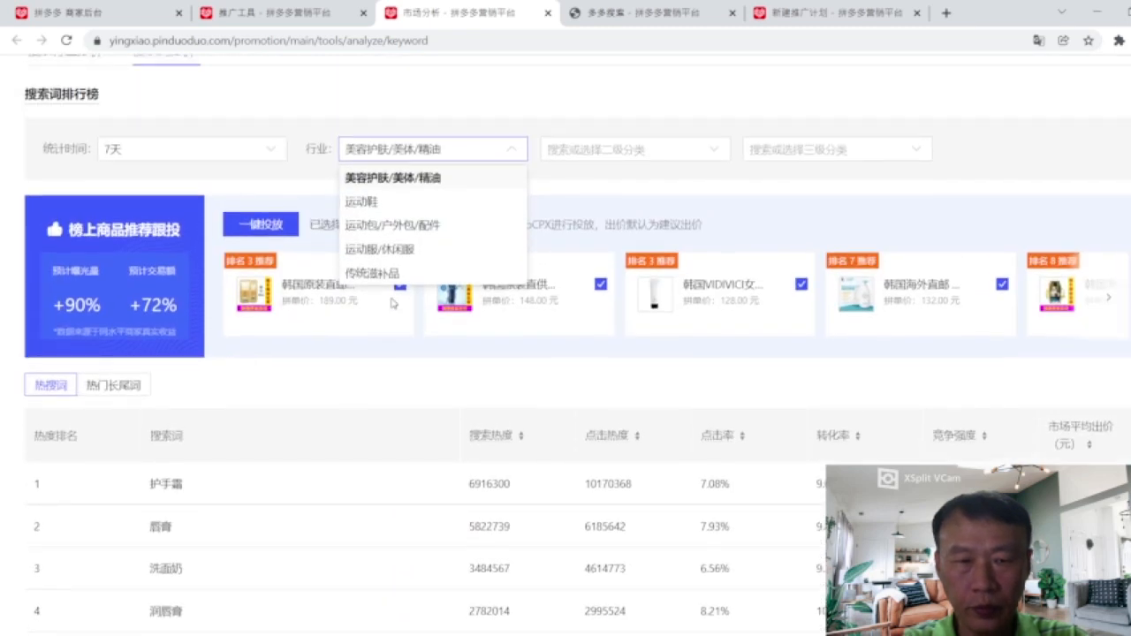
{"action": "left_click", "coordinate": [403, 182]}
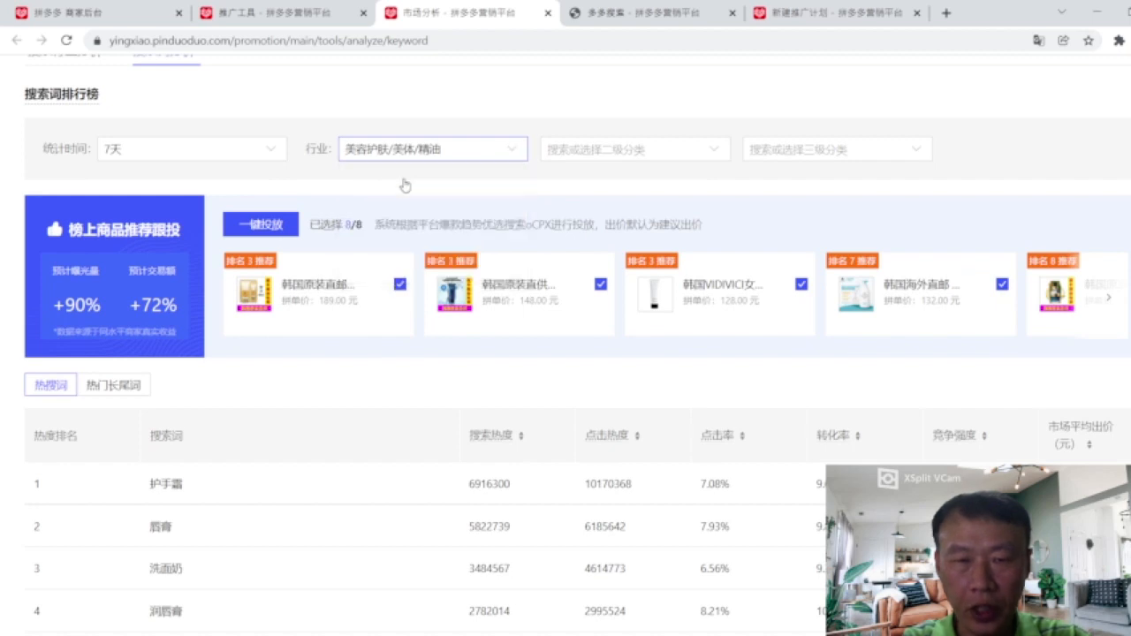
Narrow the search-term ranking to the second-level category 身体护理 and the third-level category 脱毛膏.
{"action": "left_click", "coordinate": [616, 159]}
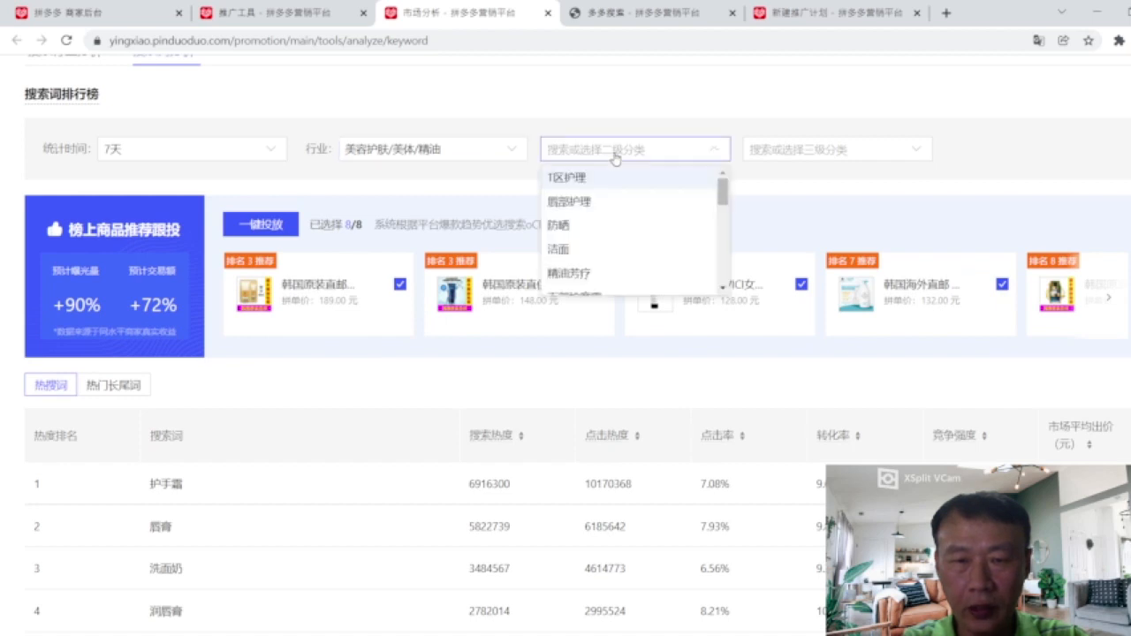
{"action": "scroll", "coordinate": [723, 202], "scroll_direction": "down", "scroll_amount": 1}
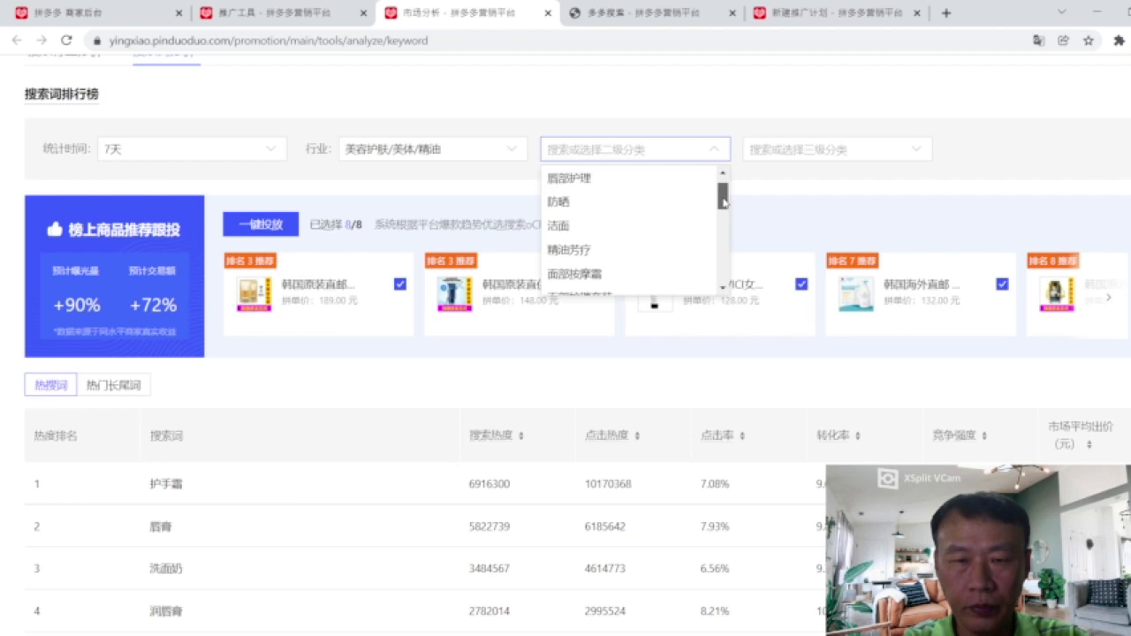
{"action": "left_click_drag", "start_coordinate": [723, 201], "coordinate": [719, 250]}
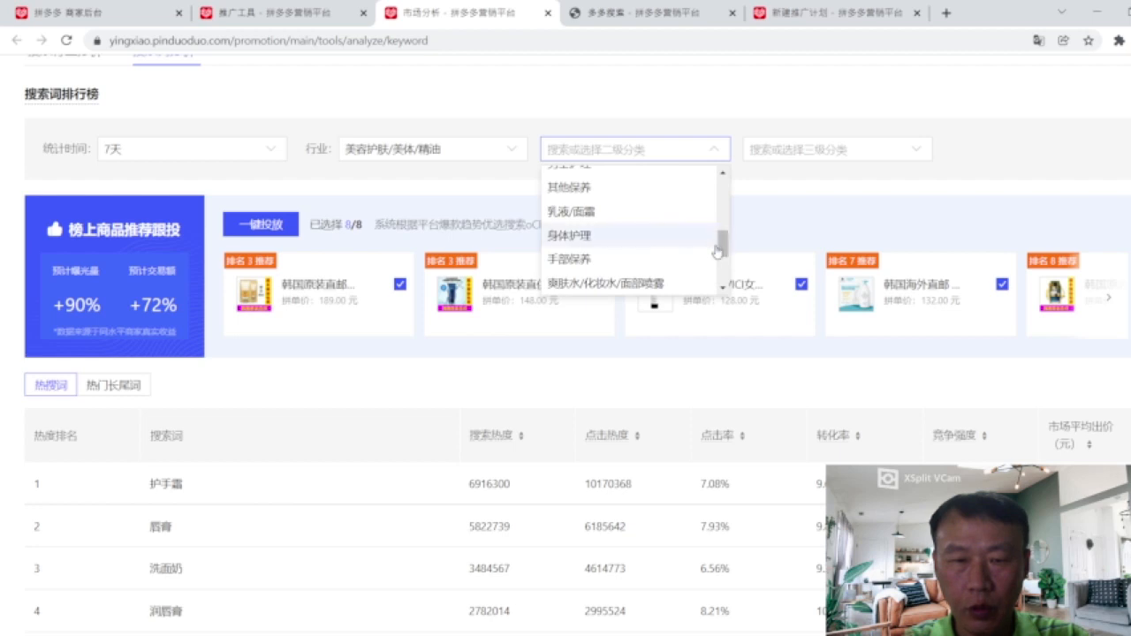
{"action": "left_click", "coordinate": [584, 236]}
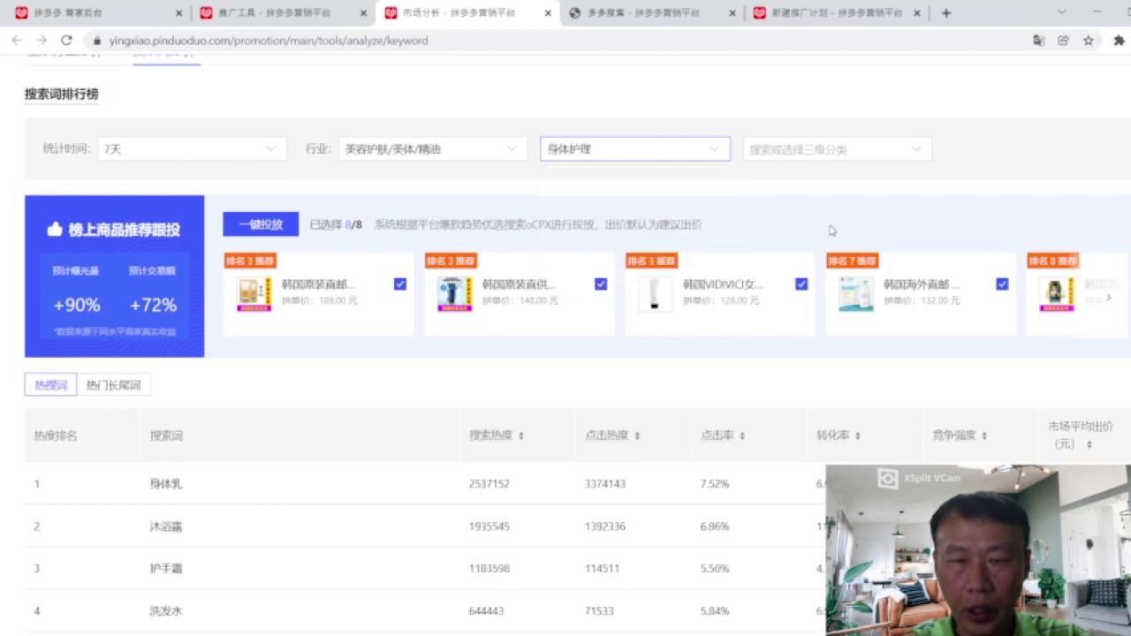
{"action": "left_click", "coordinate": [781, 155]}
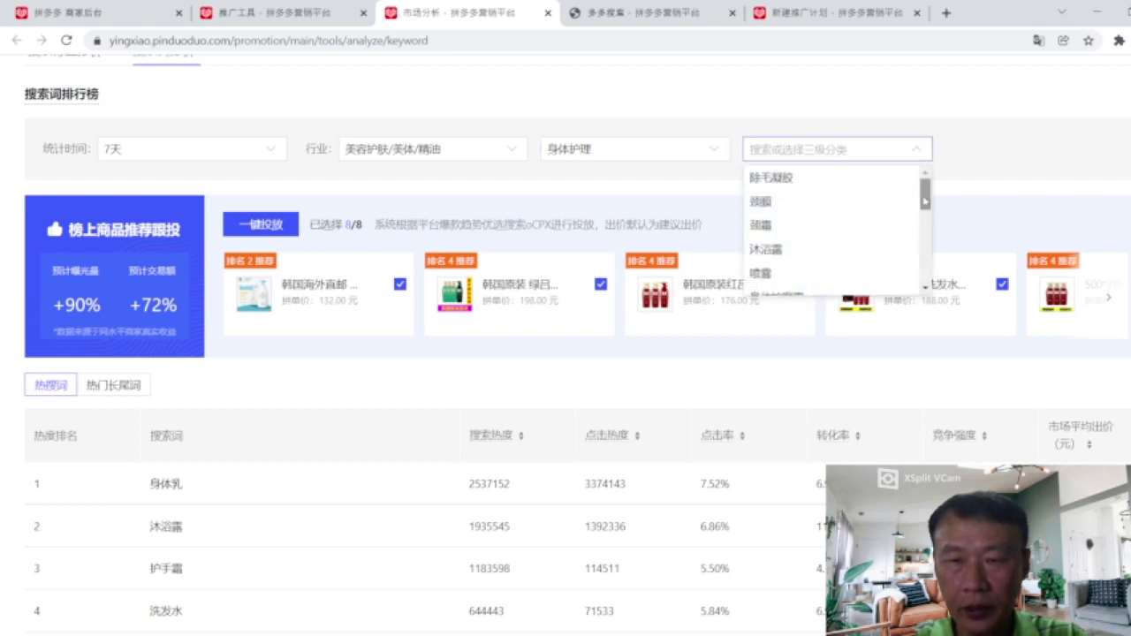
{"action": "left_click_drag", "start_coordinate": [925, 201], "coordinate": [926, 252]}
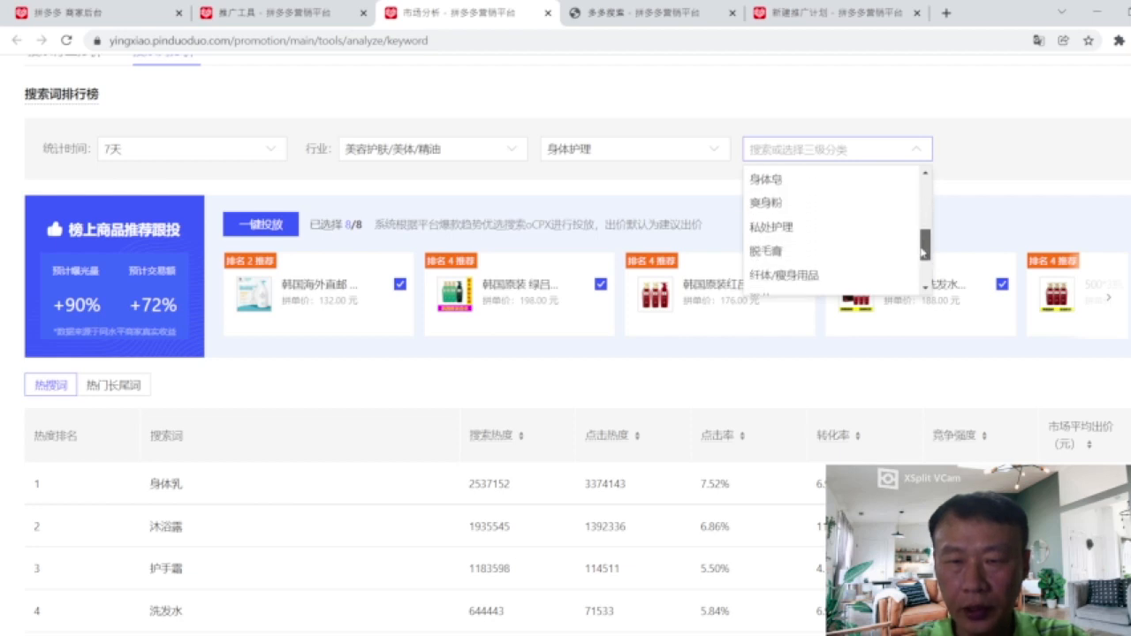
{"action": "left_click", "coordinate": [766, 252]}
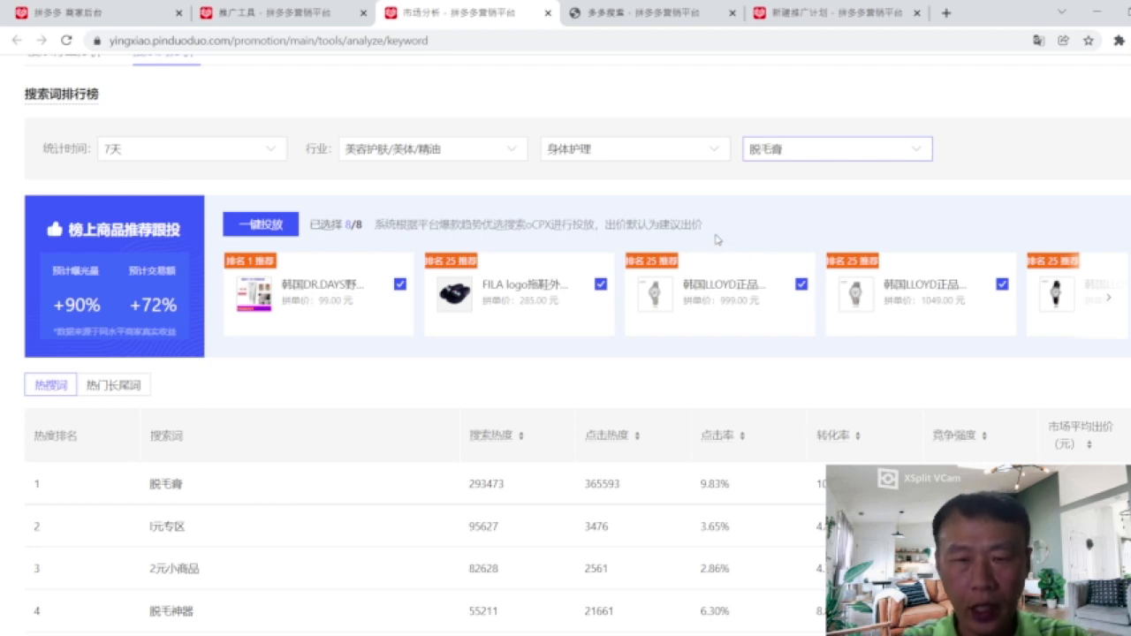
Examine the 点击率 and 转化率 of the search term 脱毛膏 in the 热搜词 ranking.
{"action": "scroll", "coordinate": [716, 240], "scroll_direction": "down", "scroll_amount": 3}
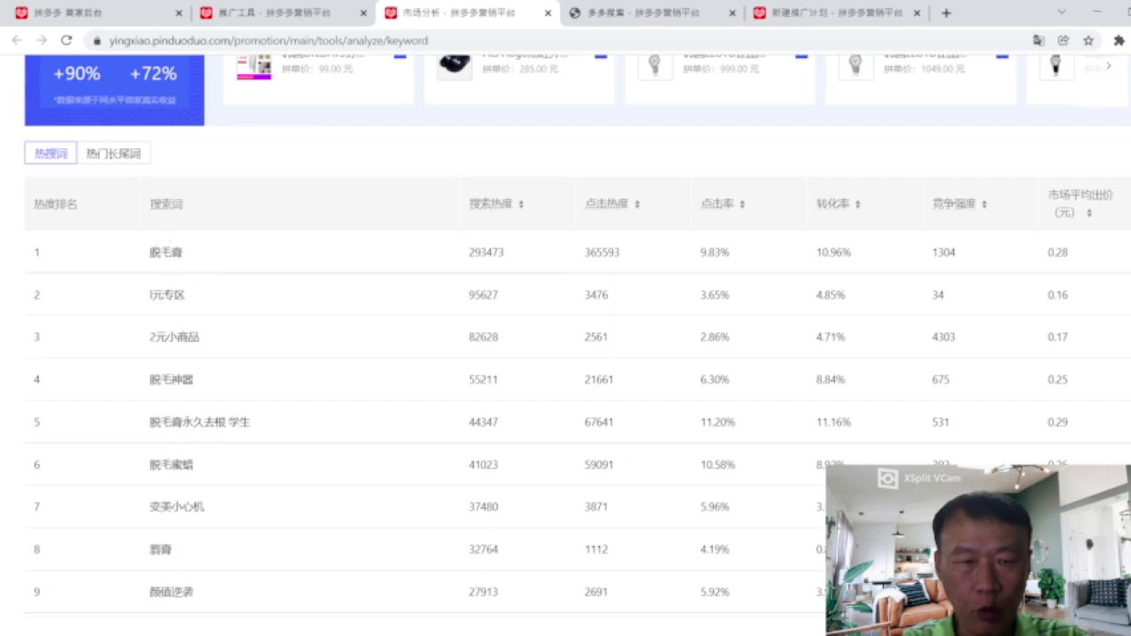
{"action": "left_click_drag", "start_coordinate": [149, 253], "coordinate": [185, 259]}
{"action": "left_click", "coordinate": [186, 261]}
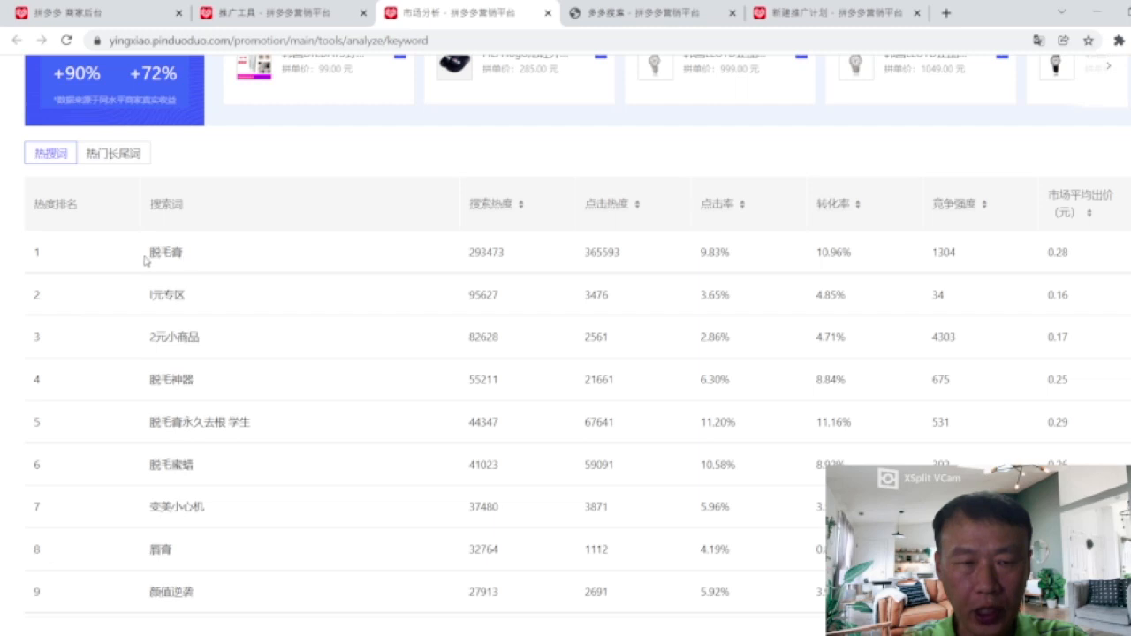
{"action": "left_click_drag", "start_coordinate": [152, 259], "coordinate": [187, 259]}
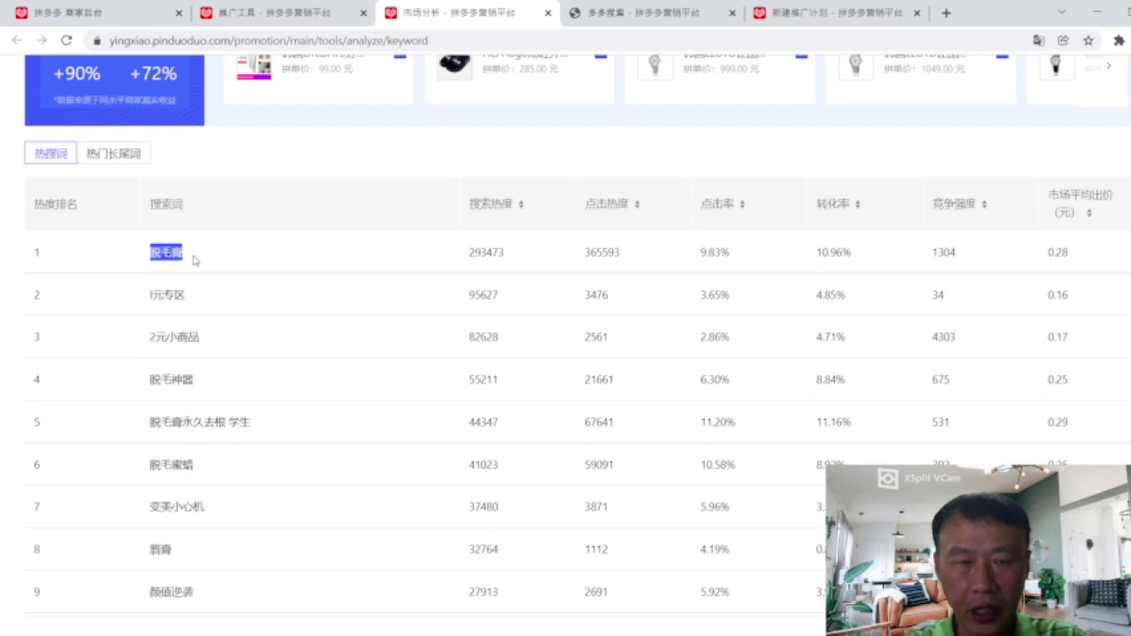
{"action": "left_click", "coordinate": [187, 261]}
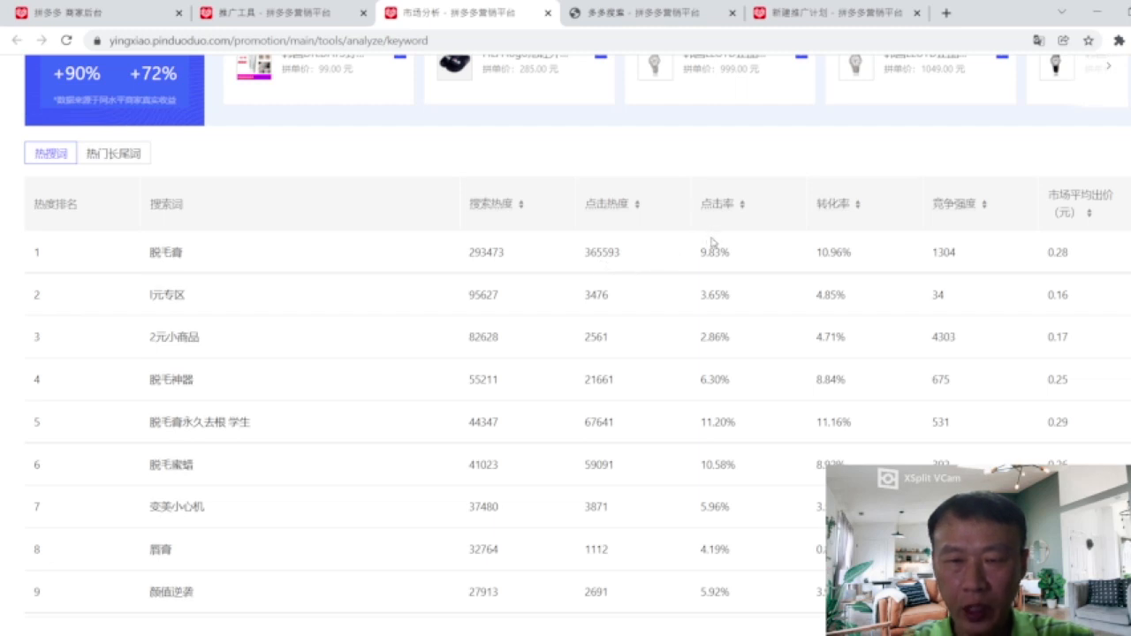
{"action": "left_click_drag", "start_coordinate": [702, 253], "coordinate": [730, 253]}
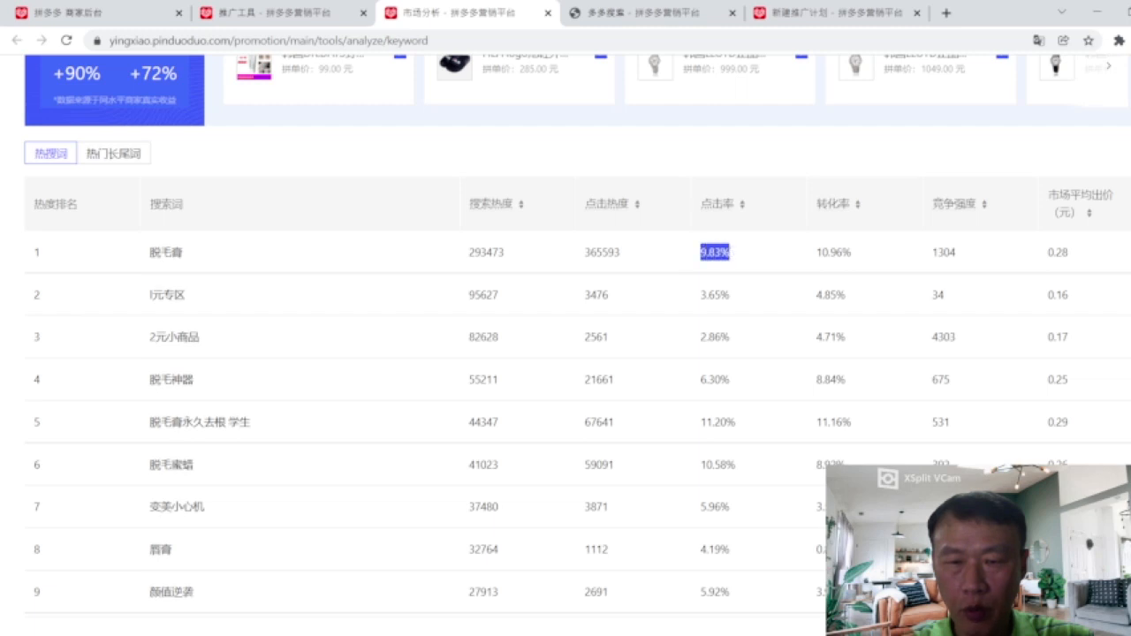
{"action": "left_click", "coordinate": [756, 262]}
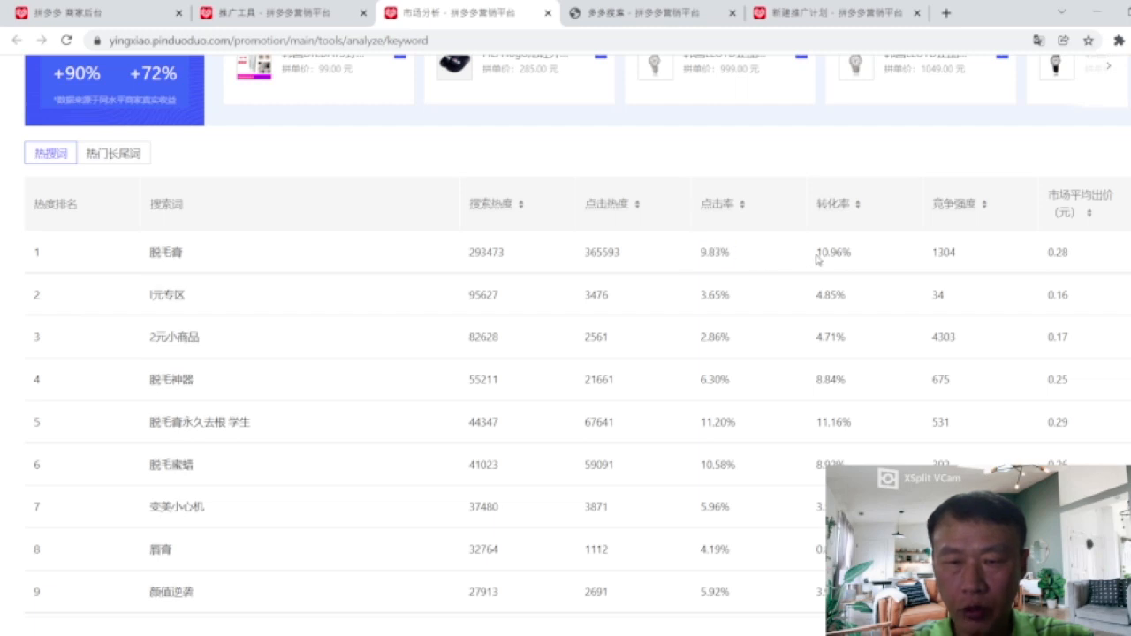
{"action": "left_click_drag", "start_coordinate": [817, 255], "coordinate": [857, 257]}
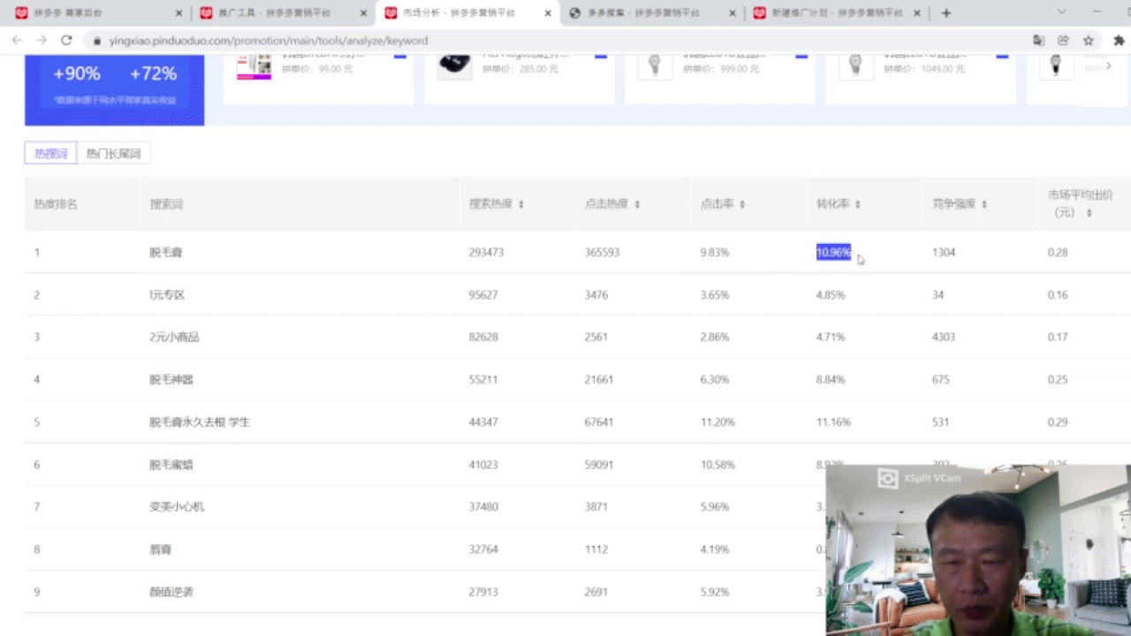
{"action": "left_click", "coordinate": [860, 258]}
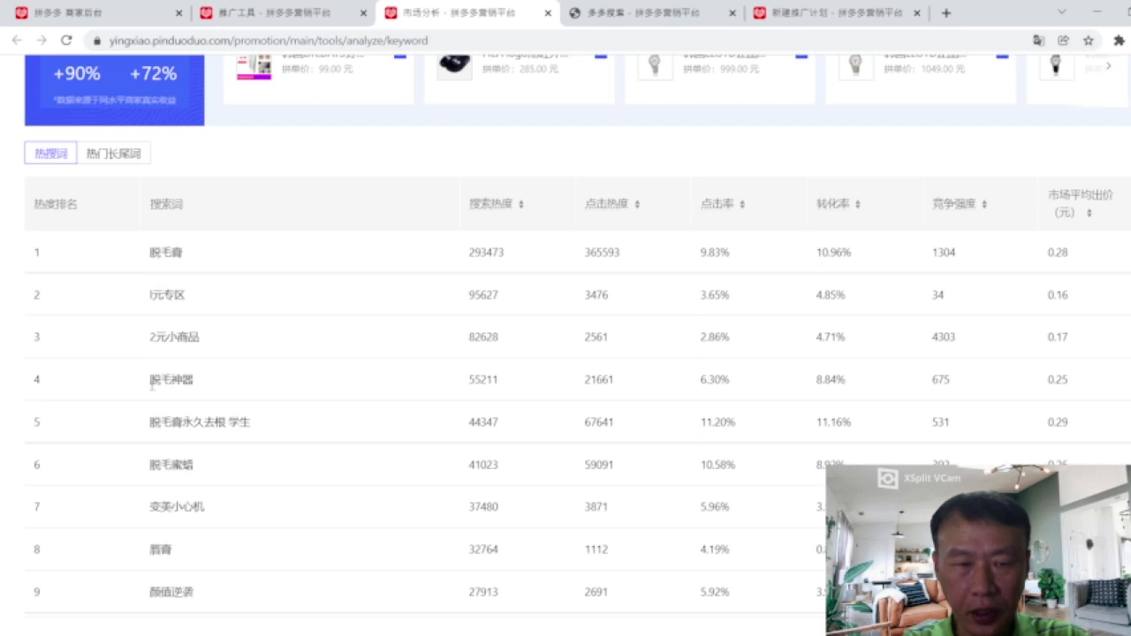
Review the ranked search terms, including 脱毛神器 and 脱毛膏永久去根 学生, for their relevance to the hair removal cream.
{"action": "left_click_drag", "start_coordinate": [150, 384], "coordinate": [196, 387]}
{"action": "left_click", "coordinate": [211, 394]}
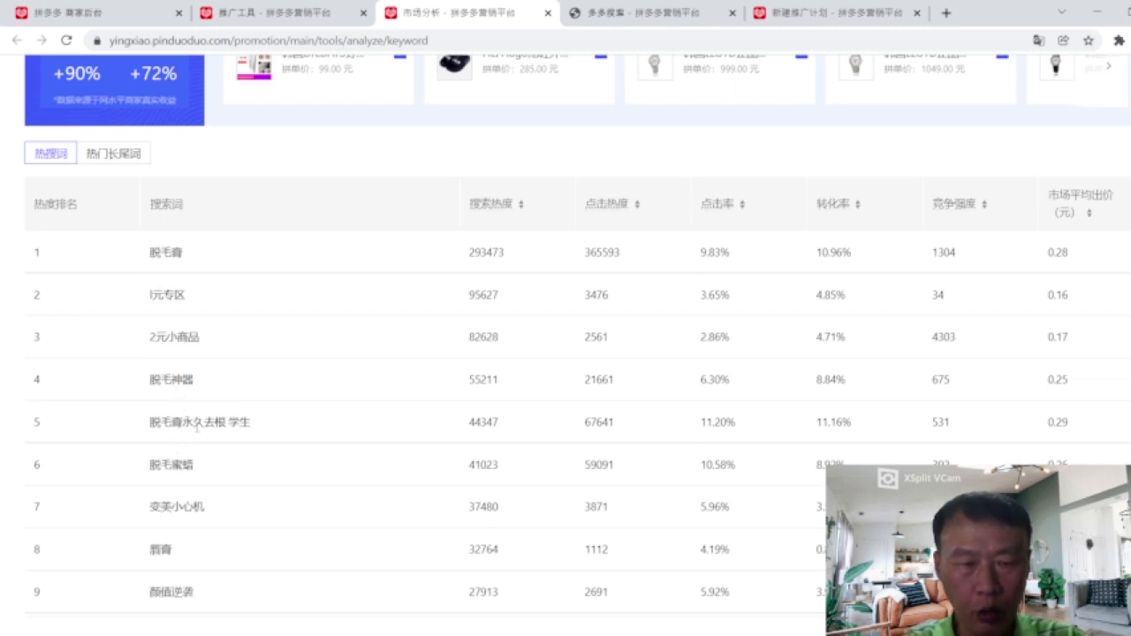
{"action": "left_click_drag", "start_coordinate": [229, 423], "coordinate": [251, 422]}
{"action": "left_click", "coordinate": [249, 424]}
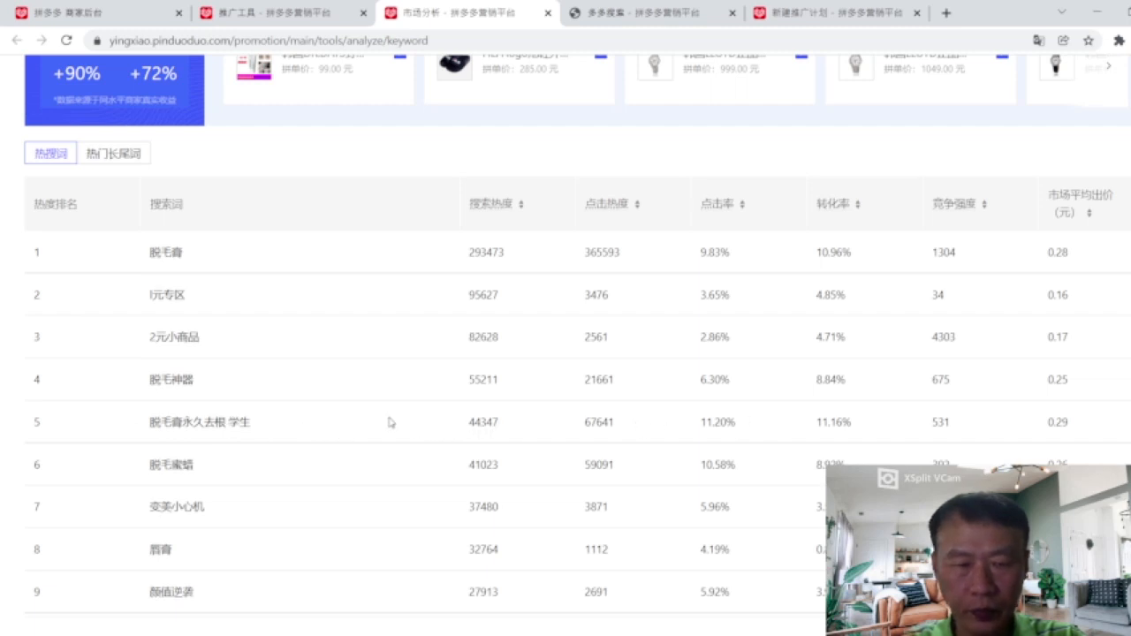
{"action": "scroll", "coordinate": [389, 422], "scroll_direction": "down", "scroll_amount": 1}
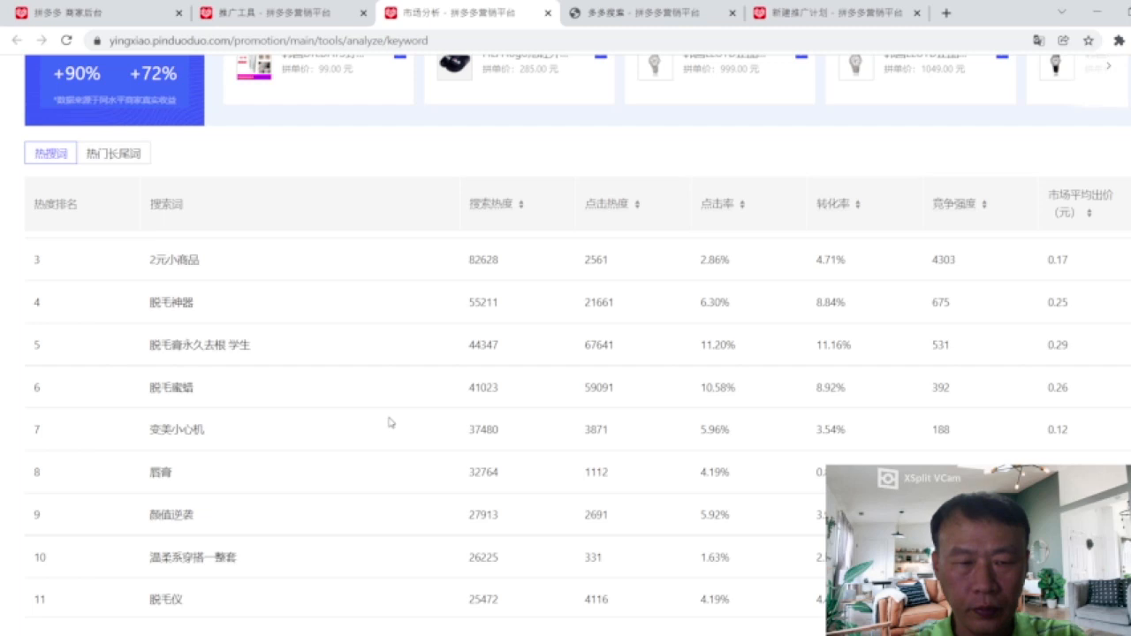
{"action": "scroll", "coordinate": [340, 409], "scroll_direction": "down", "scroll_amount": 1}
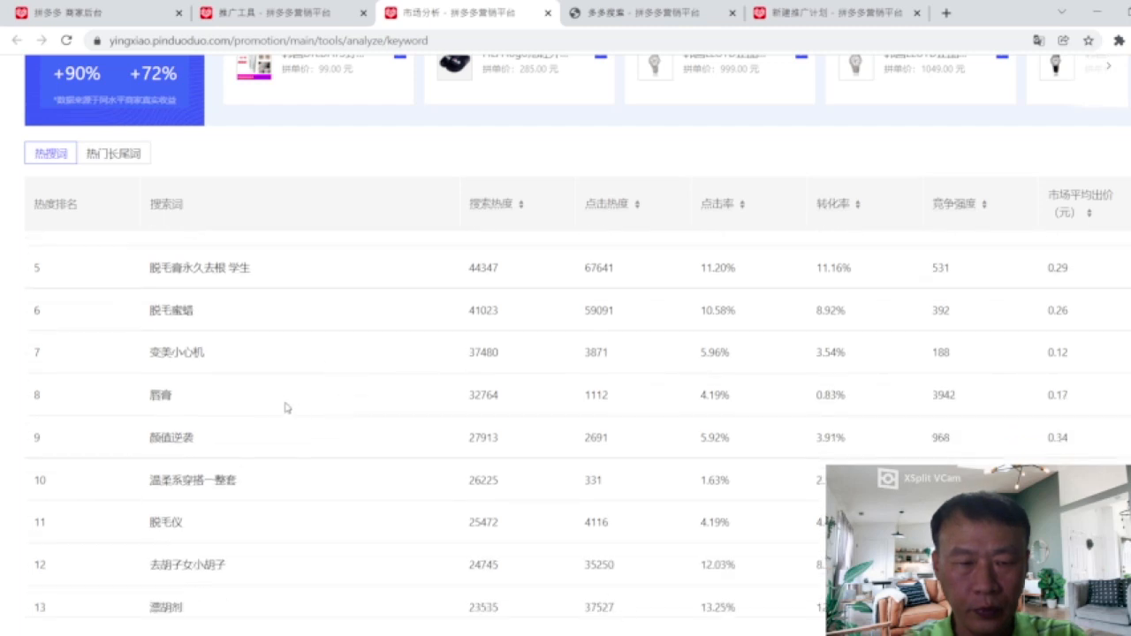
{"action": "scroll", "coordinate": [284, 408], "scroll_direction": "down", "scroll_amount": 1}
{"action": "scroll", "coordinate": [284, 408], "scroll_direction": "down", "scroll_amount": 1}
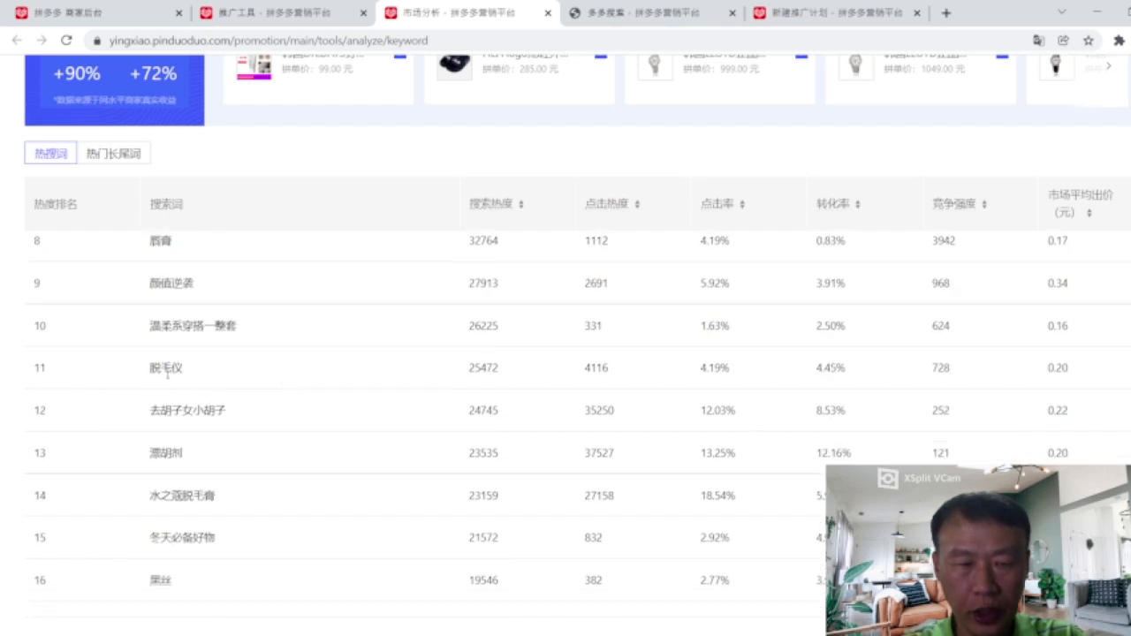
{"action": "scroll", "coordinate": [168, 373], "scroll_direction": "down", "scroll_amount": 1}
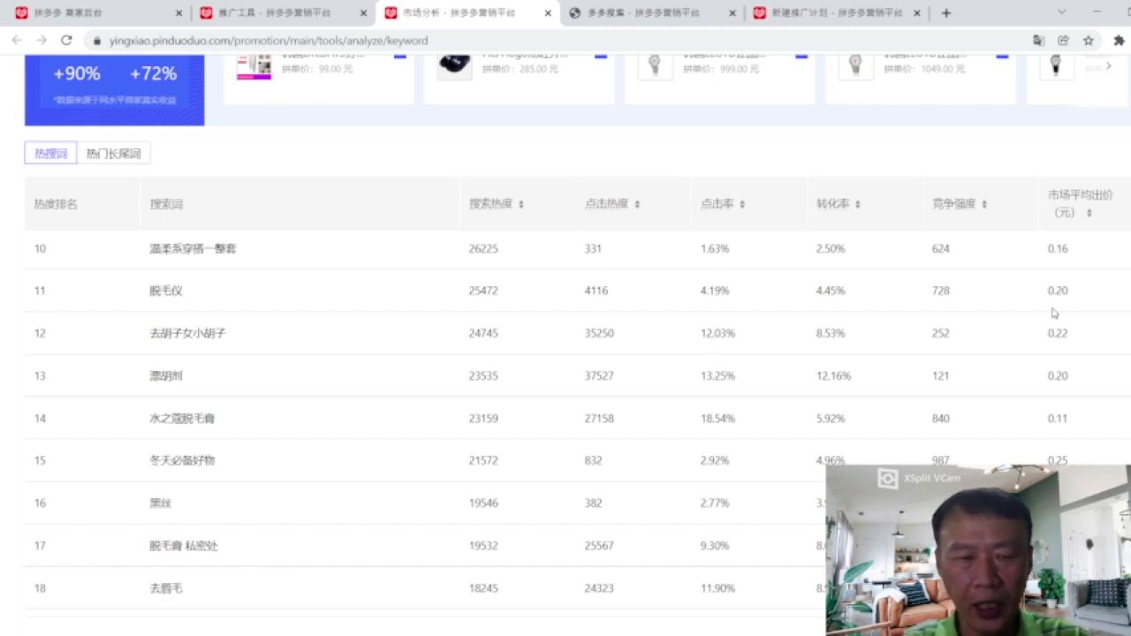
{"action": "scroll", "coordinate": [386, 424], "scroll_direction": "down", "scroll_amount": 5}
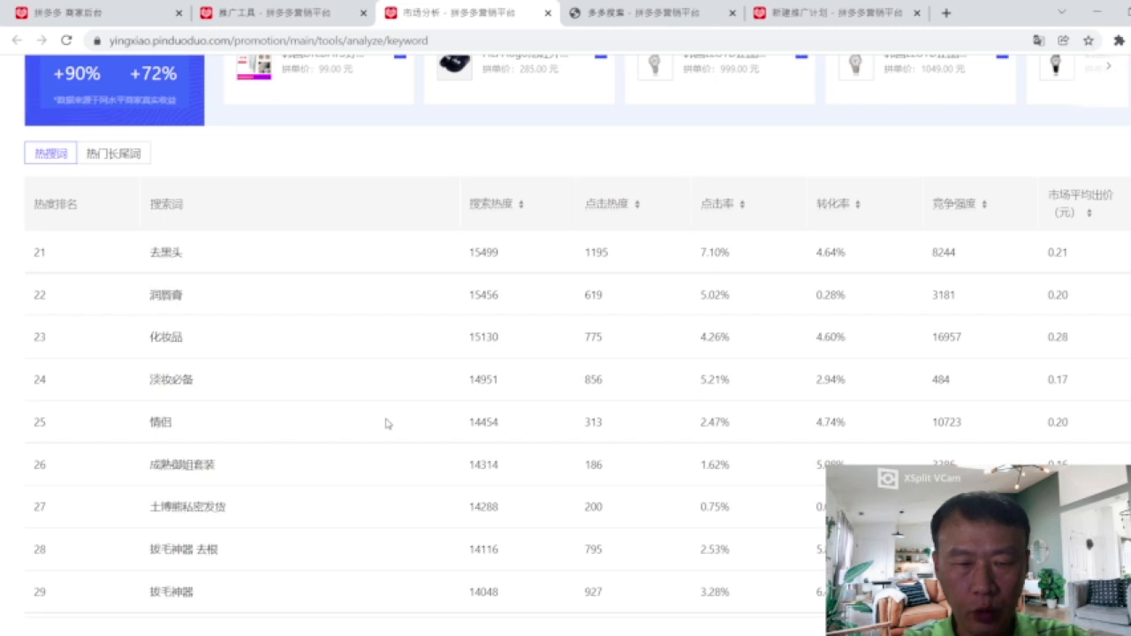
{"action": "scroll", "coordinate": [329, 424], "scroll_direction": "down", "scroll_amount": 1}
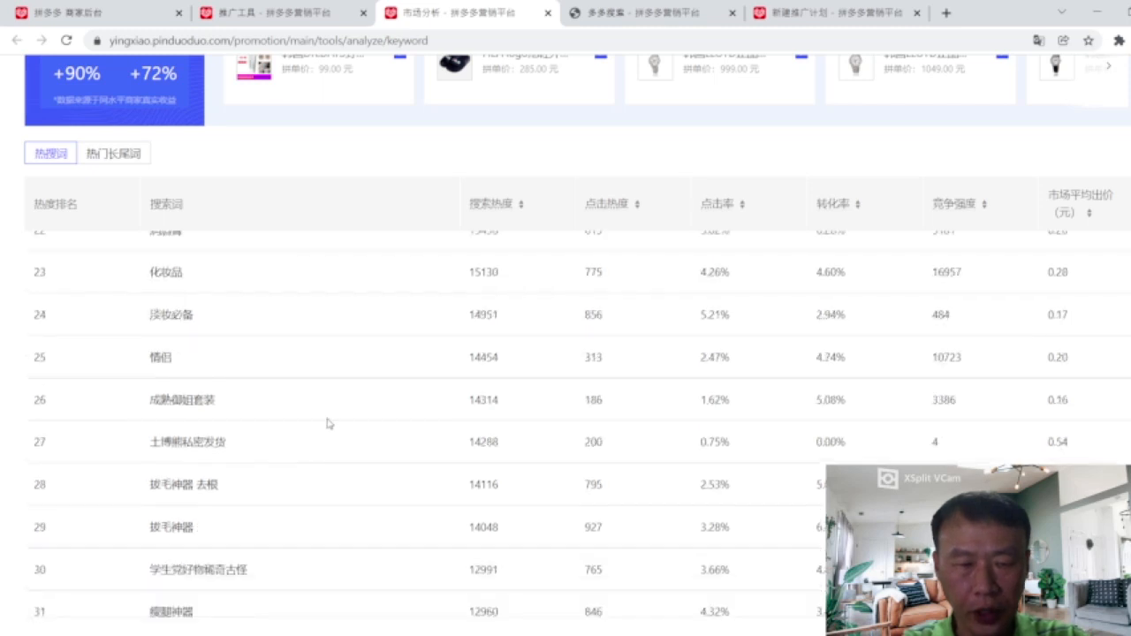
{"action": "scroll", "coordinate": [328, 424], "scroll_direction": "down", "scroll_amount": 2}
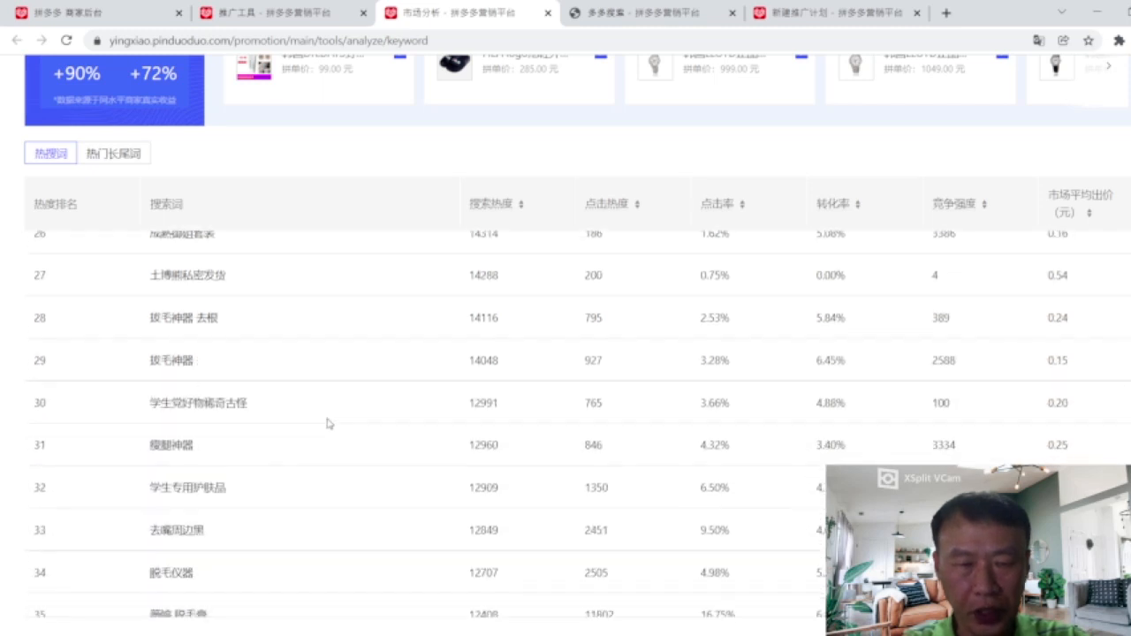
{"action": "scroll", "coordinate": [327, 424], "scroll_direction": "up", "scroll_amount": 12}
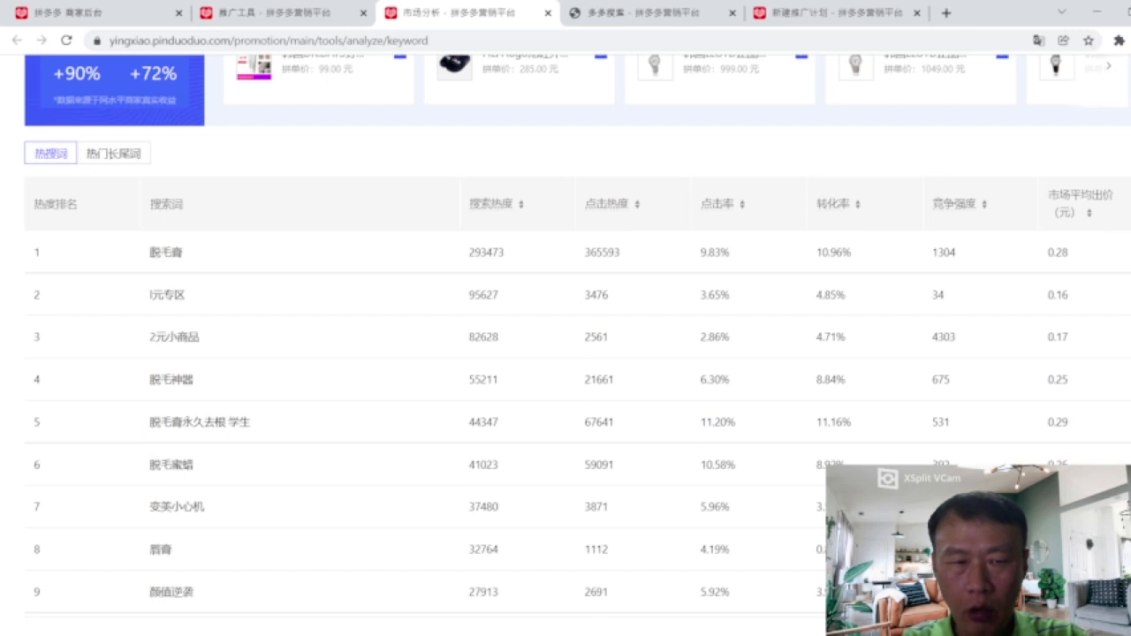
Recheck the 转化率 of 脱毛膏 against its 市场平均出价 in the search-term ranking.
{"action": "left_click_drag", "start_coordinate": [150, 253], "coordinate": [182, 253]}
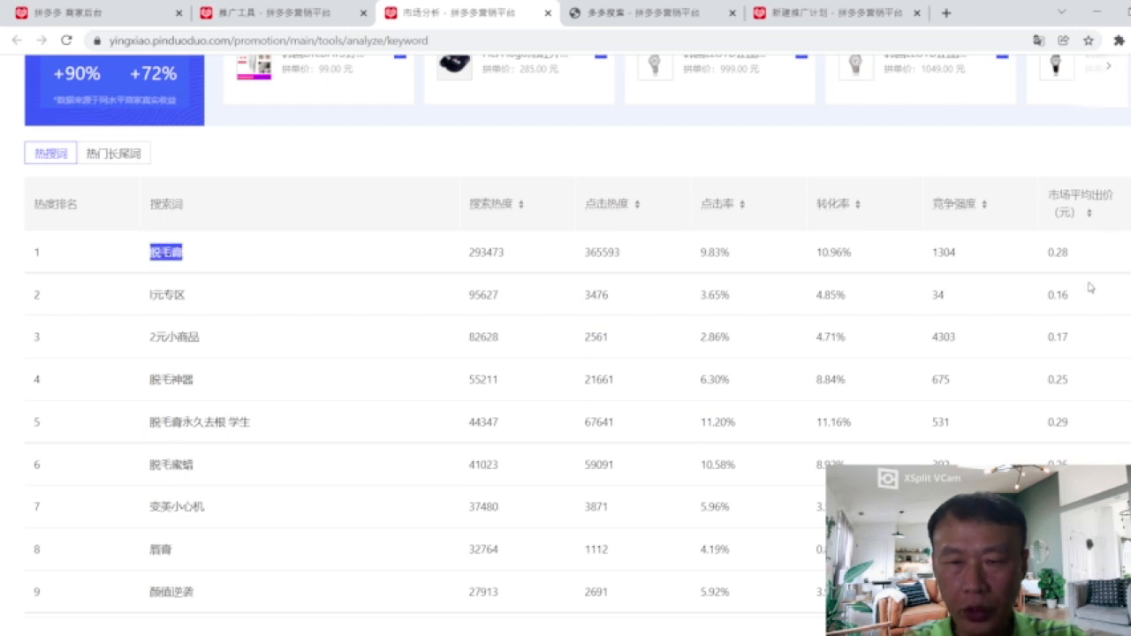
{"action": "left_click_drag", "start_coordinate": [818, 254], "coordinate": [856, 258]}
{"action": "left_click", "coordinate": [856, 258]}
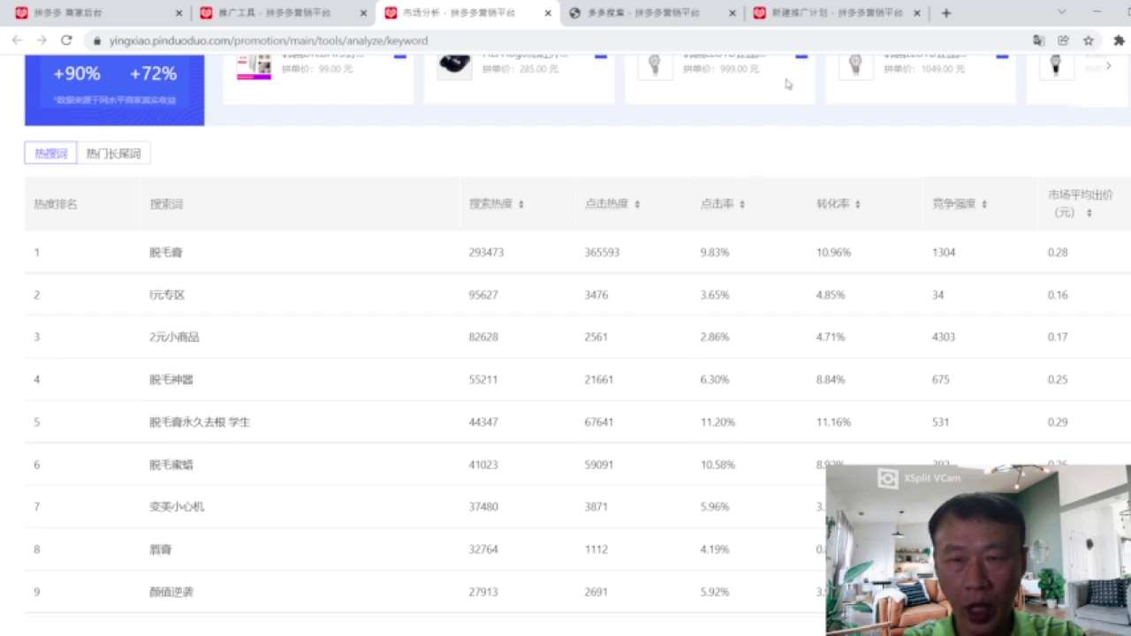
Return to the 新建推广计划 page and look through the preselected 自定义关键词 for hair-removal terms.
{"action": "left_click", "coordinate": [799, 17]}
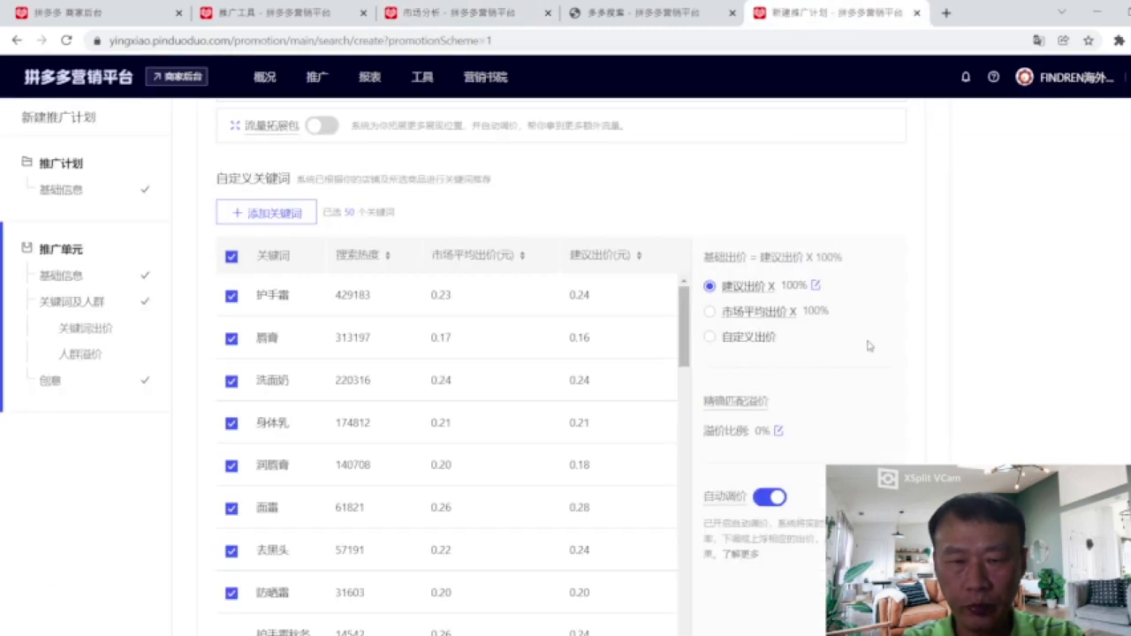
{"action": "scroll", "coordinate": [542, 383], "scroll_direction": "down", "scroll_amount": 3}
{"action": "scroll", "coordinate": [542, 384], "scroll_direction": "down", "scroll_amount": 3}
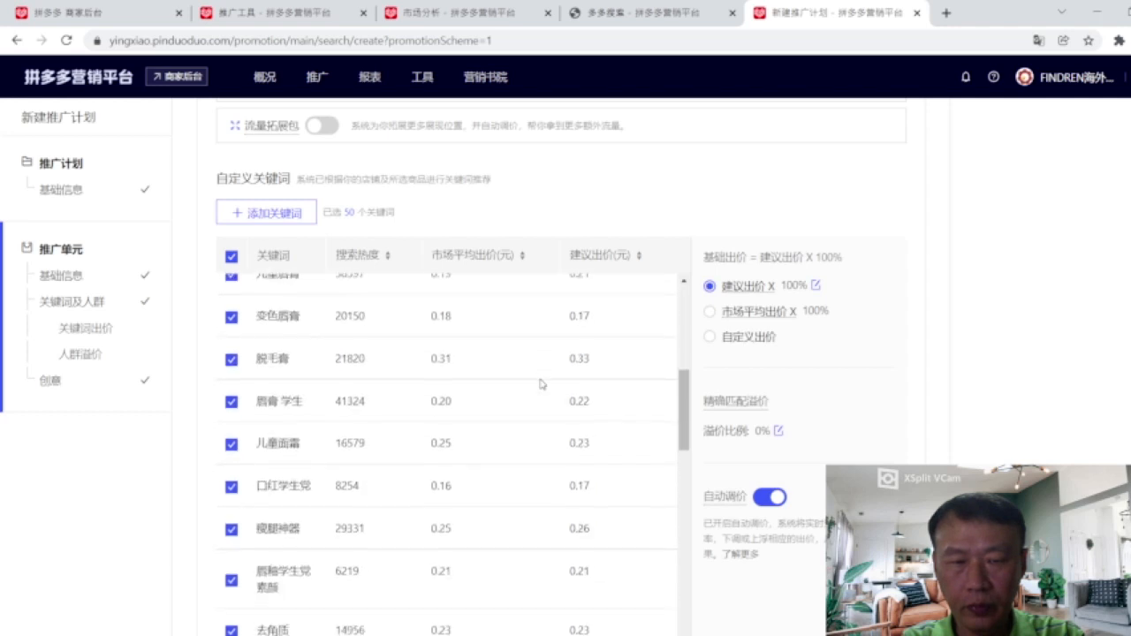
{"action": "scroll", "coordinate": [542, 383], "scroll_direction": "up", "scroll_amount": 6}
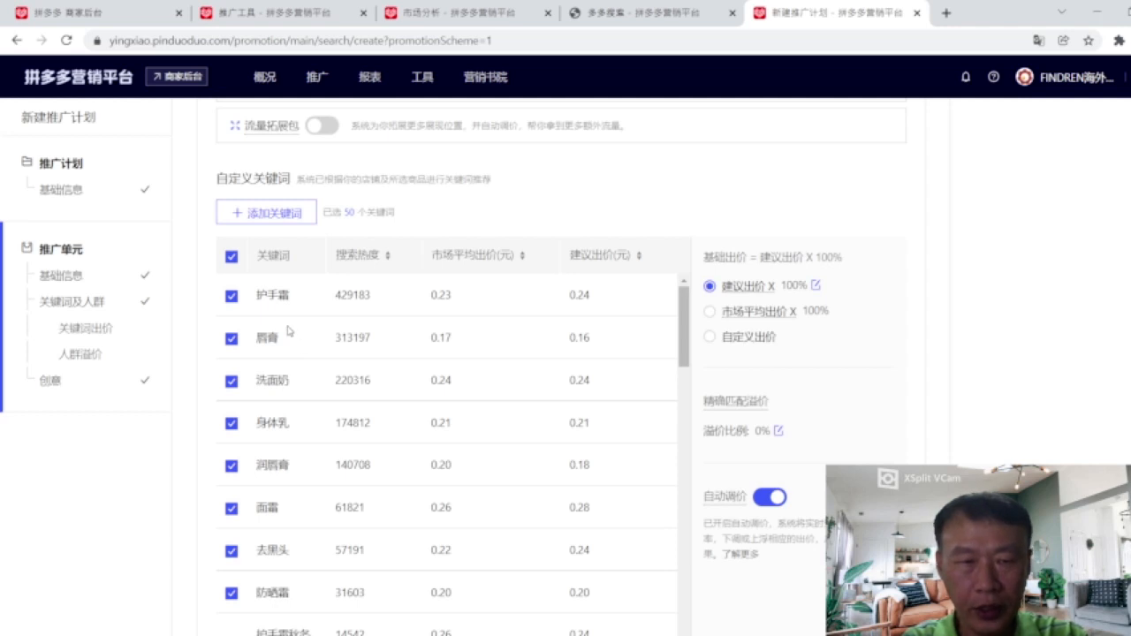
Open the add-keyword dialog for the promotion unit and look through the 推荐排序 recommendations for hair-removal terms.
{"action": "left_click", "coordinate": [286, 221]}
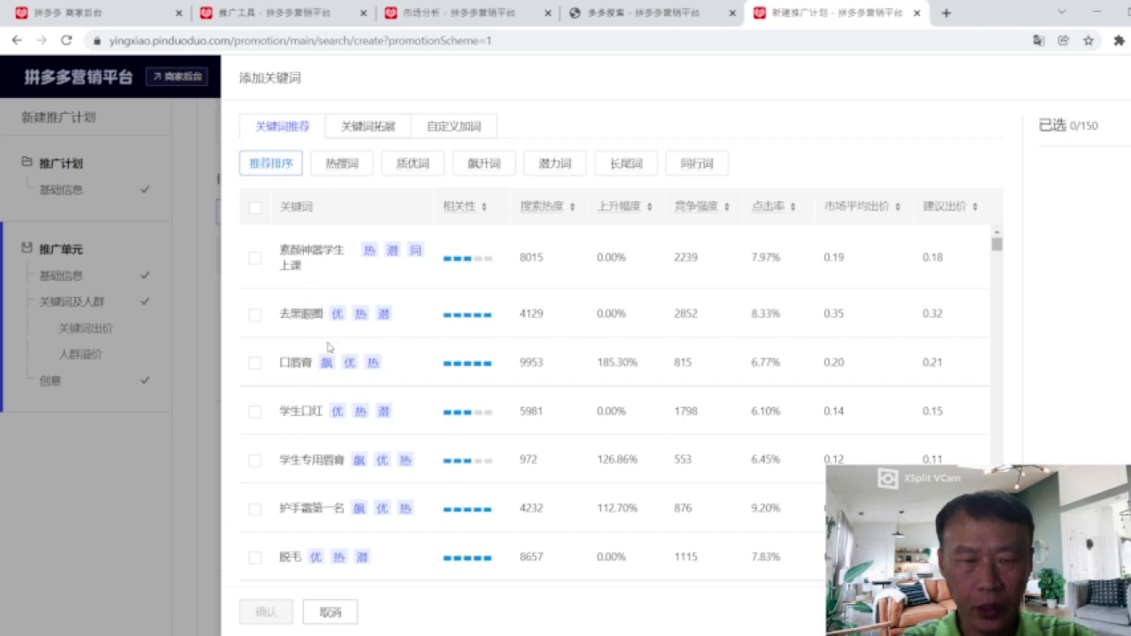
{"action": "scroll", "coordinate": [328, 347], "scroll_direction": "down", "scroll_amount": 3}
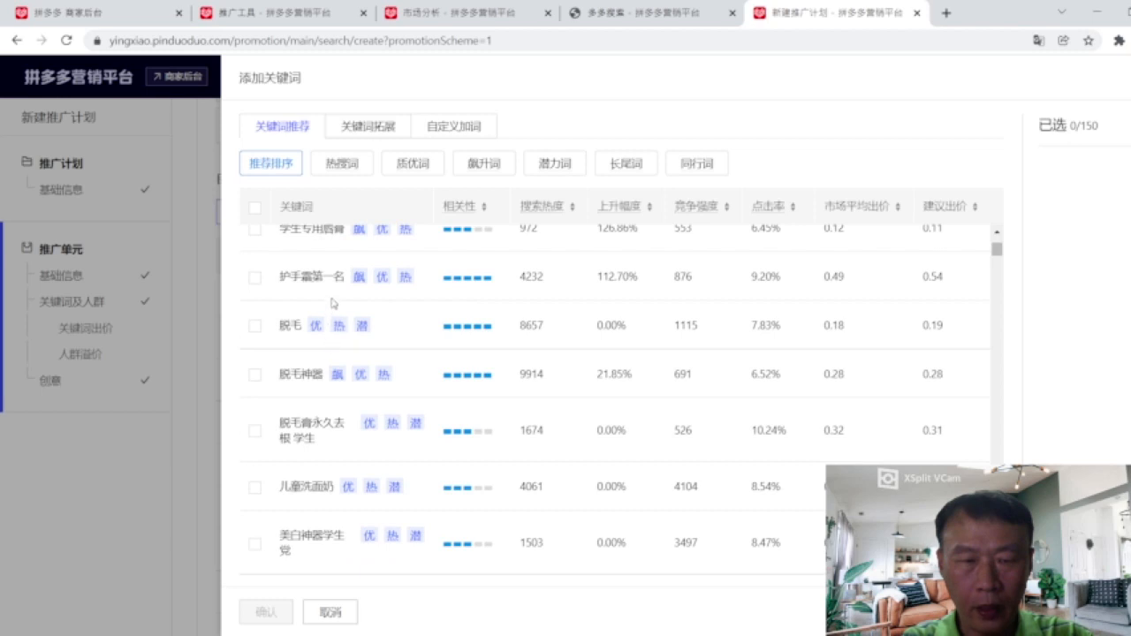
{"action": "scroll", "coordinate": [332, 303], "scroll_direction": "down", "scroll_amount": 1}
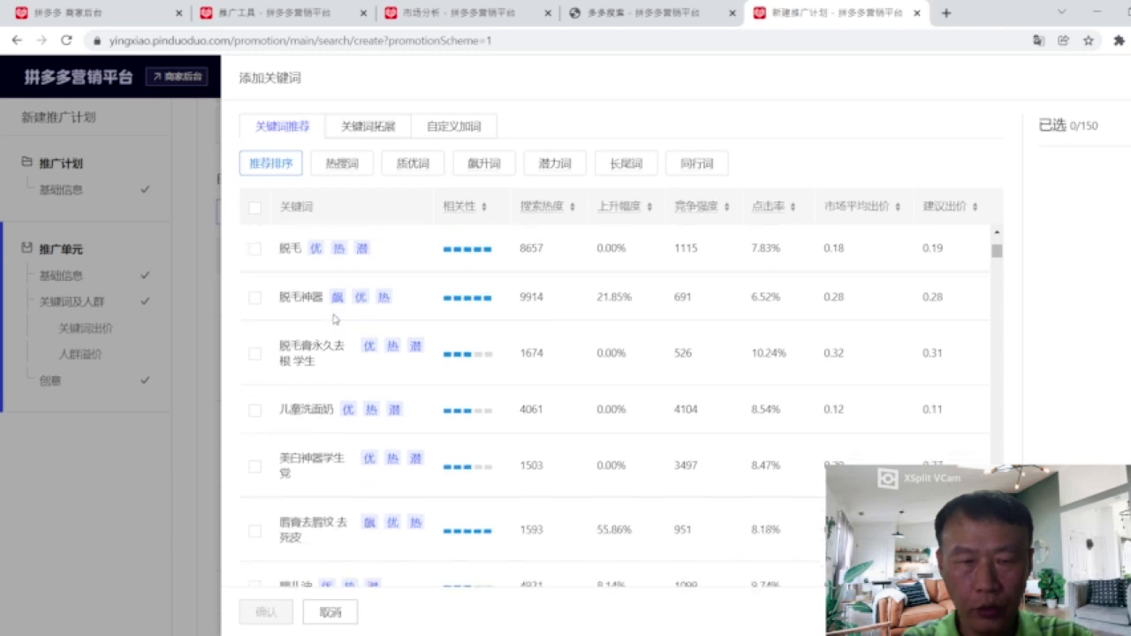
{"action": "scroll", "coordinate": [334, 319], "scroll_direction": "down", "scroll_amount": 2}
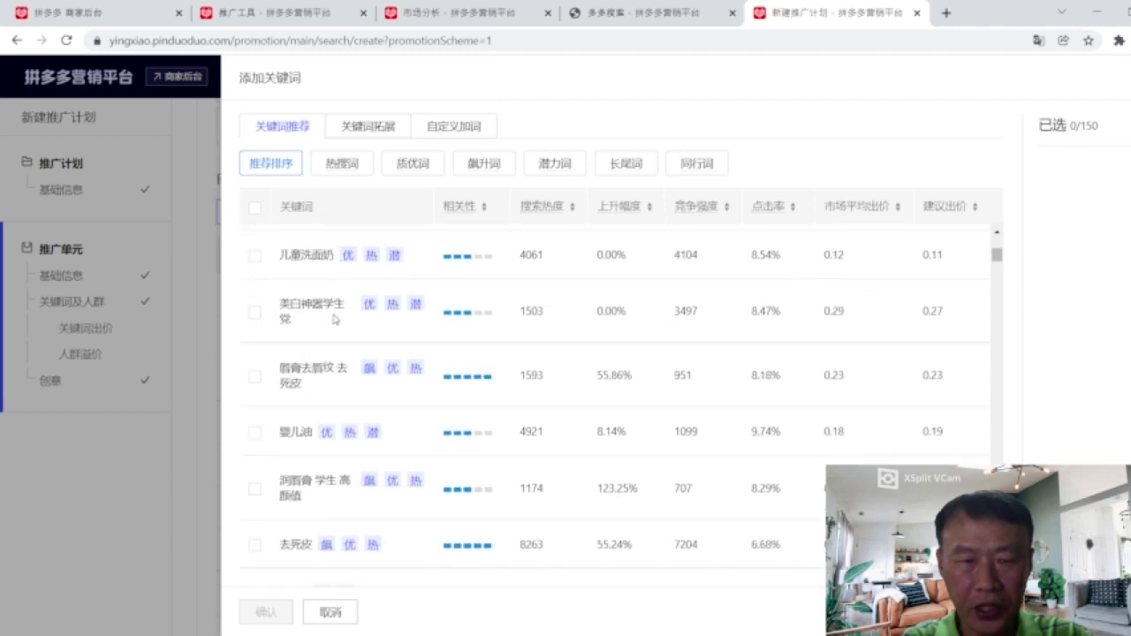
{"action": "scroll", "coordinate": [334, 319], "scroll_direction": "down", "scroll_amount": 2}
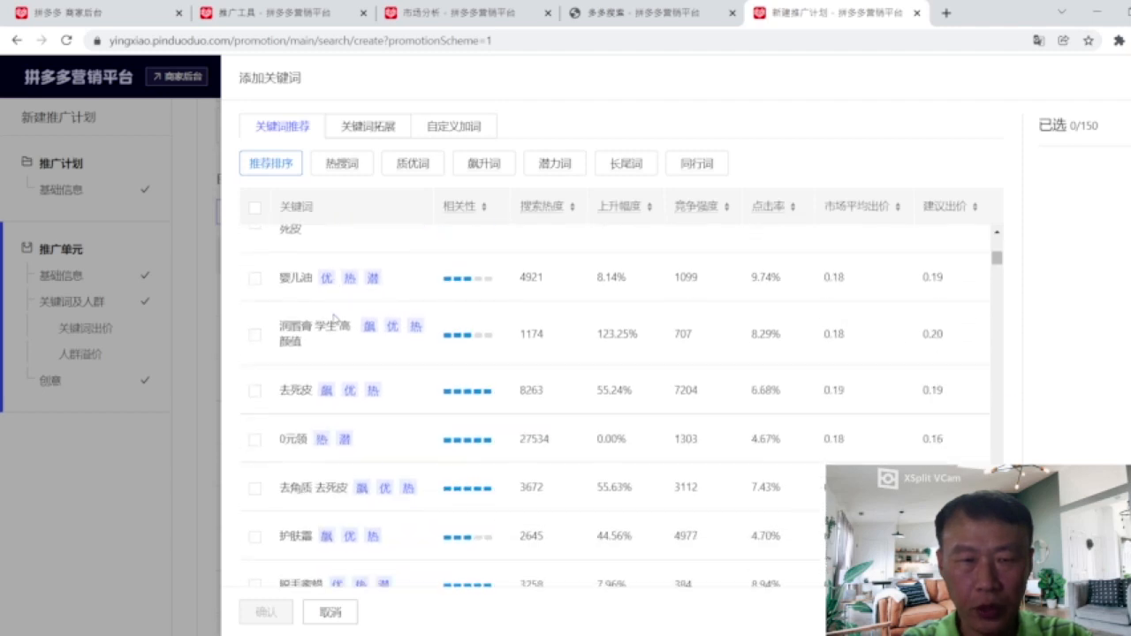
{"action": "scroll", "coordinate": [334, 319], "scroll_direction": "down", "scroll_amount": 2}
{"action": "scroll", "coordinate": [336, 318], "scroll_direction": "down", "scroll_amount": 2}
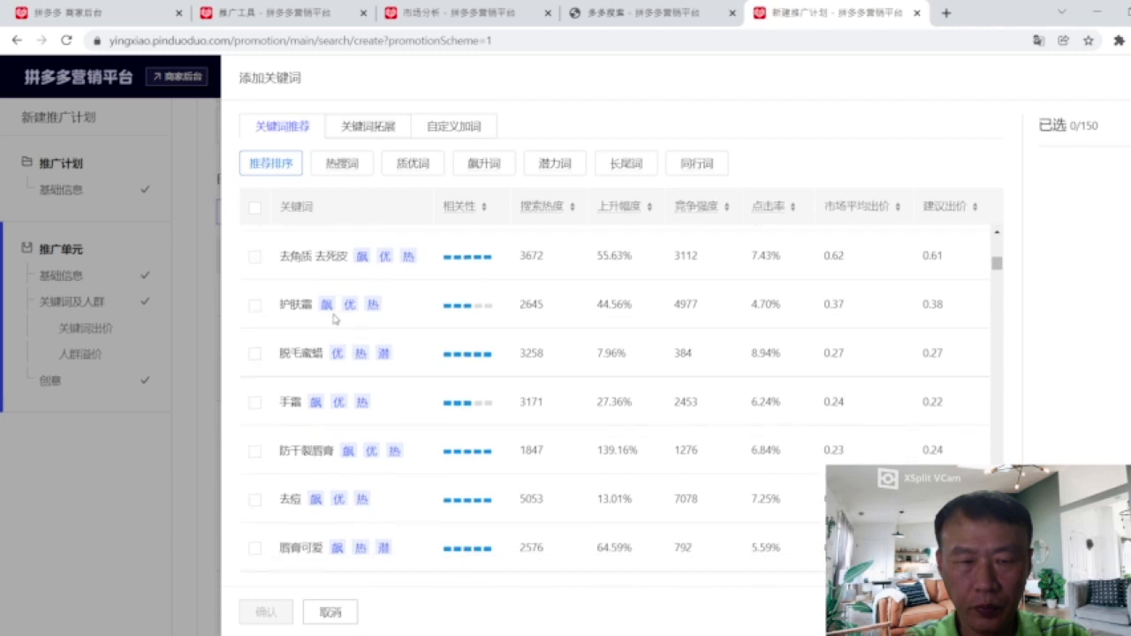
{"action": "scroll", "coordinate": [337, 319], "scroll_direction": "down", "scroll_amount": 2}
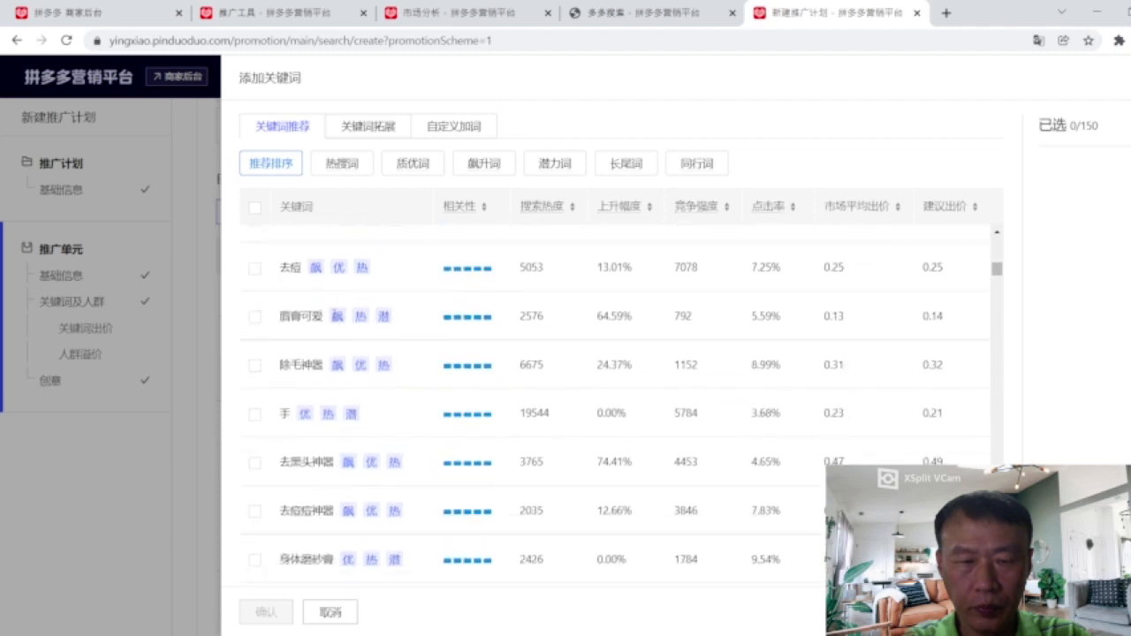
{"action": "scroll", "coordinate": [336, 316], "scroll_direction": "up", "scroll_amount": 8}
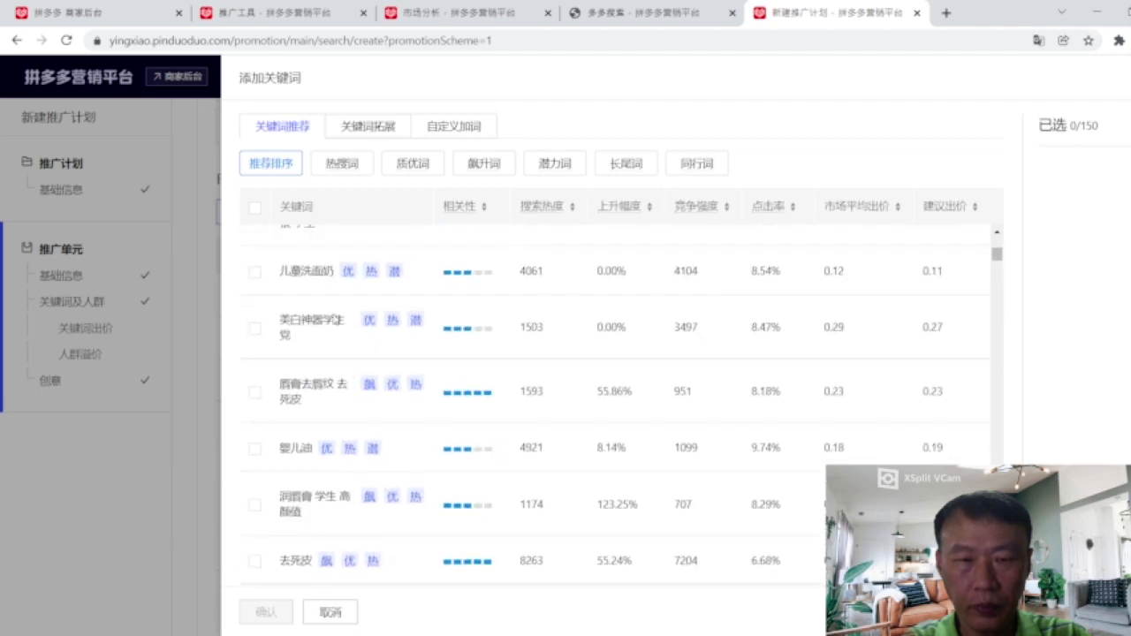
{"action": "scroll", "coordinate": [353, 318], "scroll_direction": "up", "scroll_amount": 4}
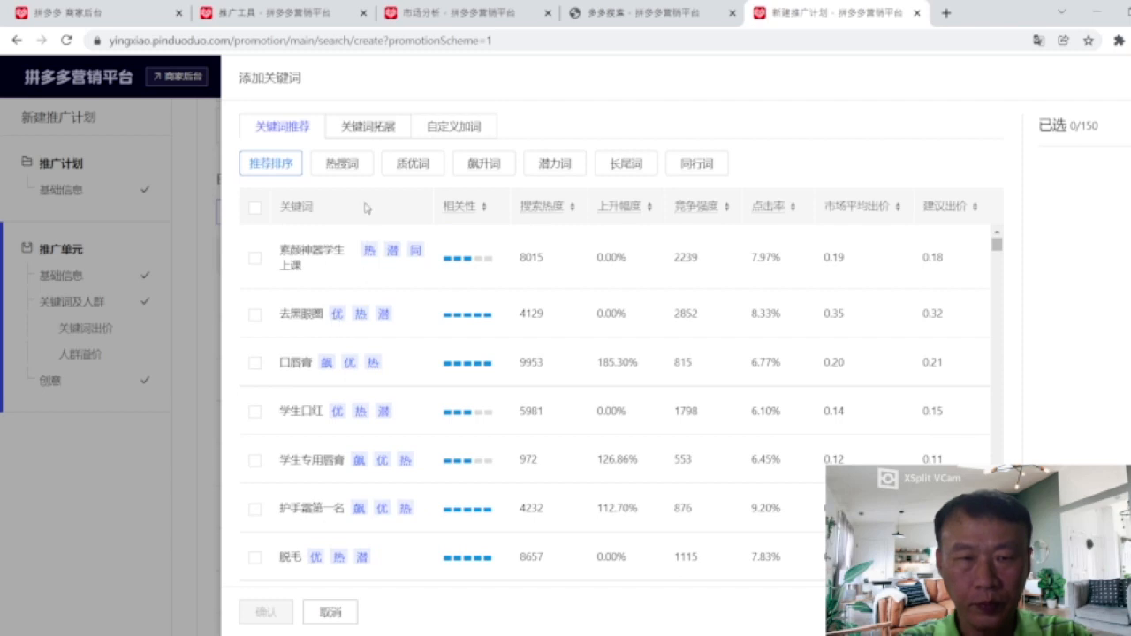
Filter the recommended keywords by 热搜词 and look through them for hair-removal terms.
{"action": "left_click", "coordinate": [343, 165]}
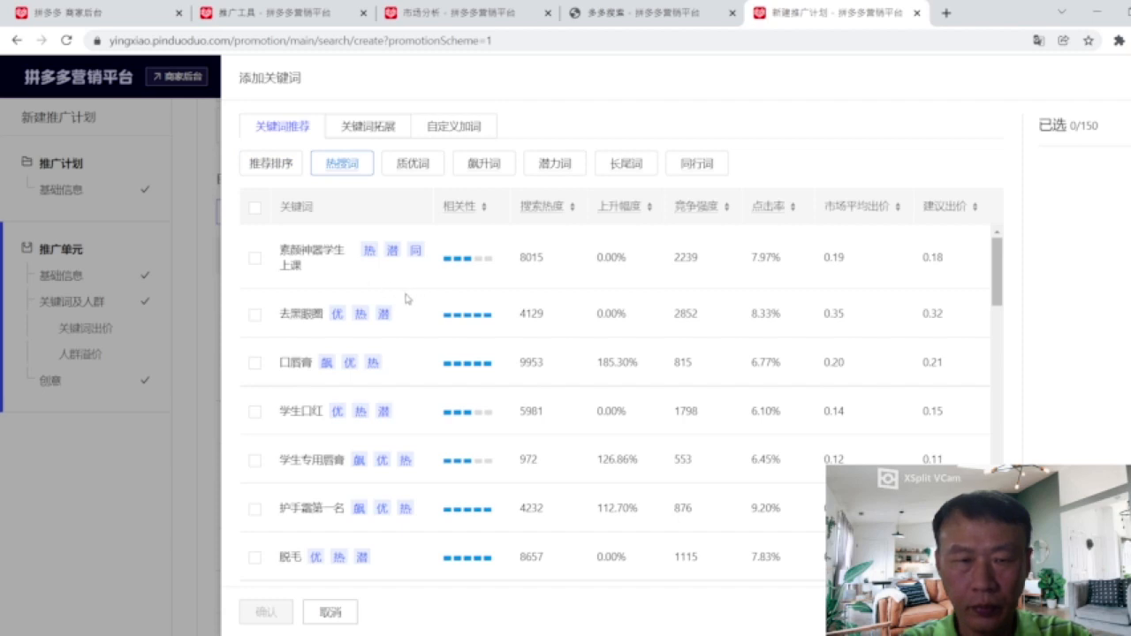
{"action": "scroll", "coordinate": [405, 299], "scroll_direction": "down", "scroll_amount": 8}
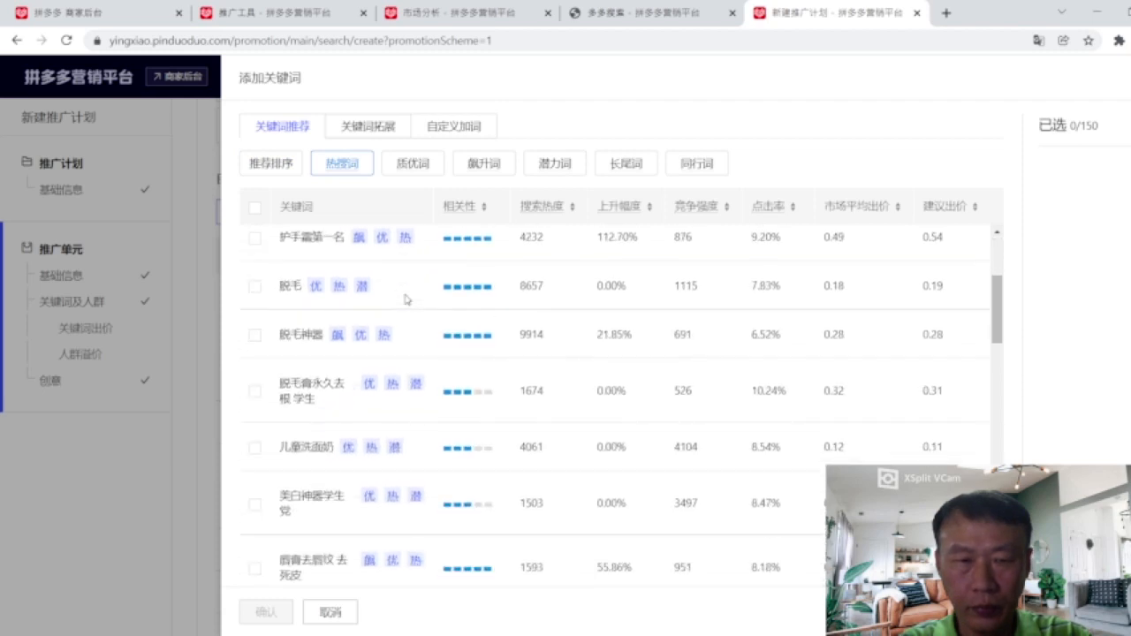
{"action": "scroll", "coordinate": [406, 299], "scroll_direction": "down", "scroll_amount": 8}
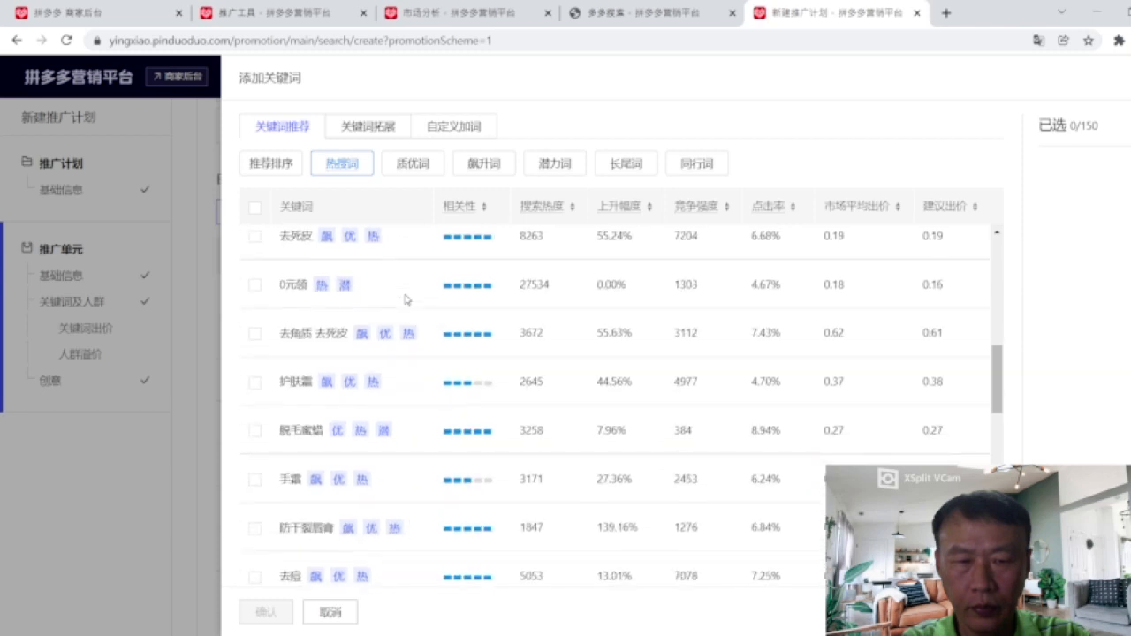
{"action": "scroll", "coordinate": [405, 298], "scroll_direction": "down", "scroll_amount": 5}
{"action": "scroll", "coordinate": [406, 298], "scroll_direction": "down", "scroll_amount": 3}
{"action": "scroll", "coordinate": [406, 298], "scroll_direction": "down", "scroll_amount": 1}
{"action": "scroll", "coordinate": [406, 299], "scroll_direction": "up", "scroll_amount": 12}
{"action": "scroll", "coordinate": [406, 299], "scroll_direction": "up", "scroll_amount": 5}
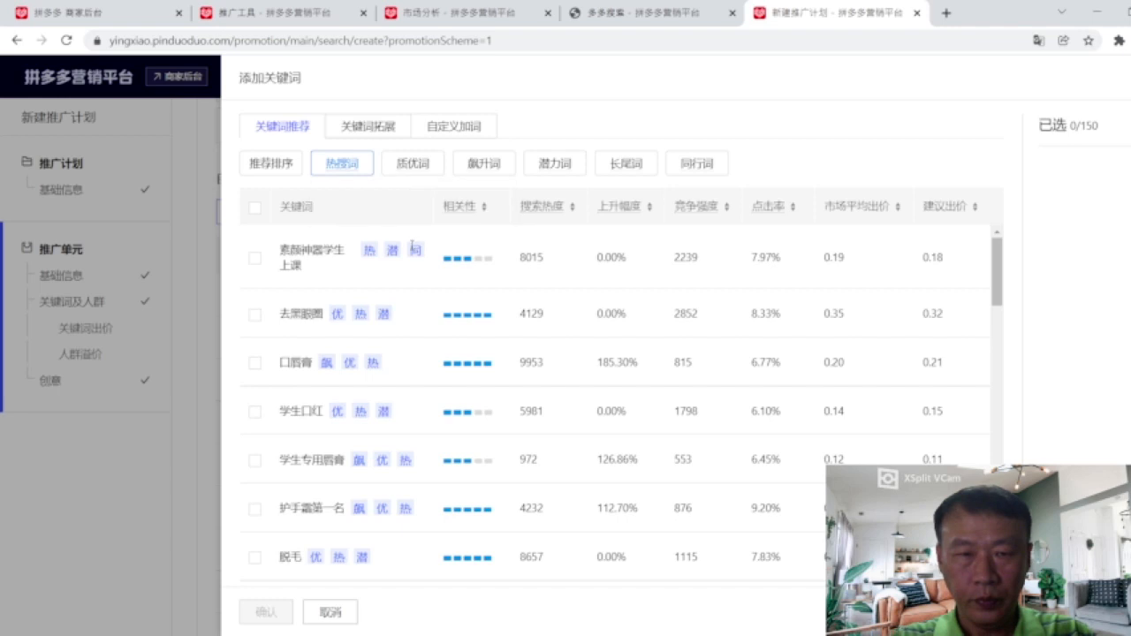
Add the 质优词, 飙升词, 潜力词 and 长尾词 filters to the recommendations and review the resulting keywords.
{"action": "left_click", "coordinate": [415, 170]}
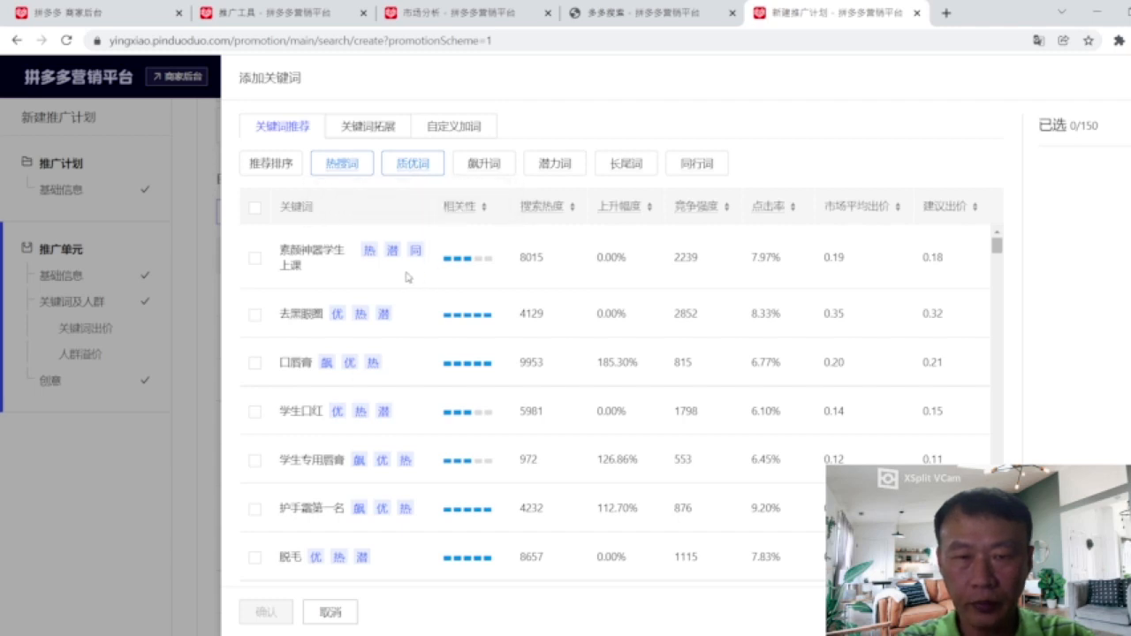
{"action": "left_click", "coordinate": [490, 169]}
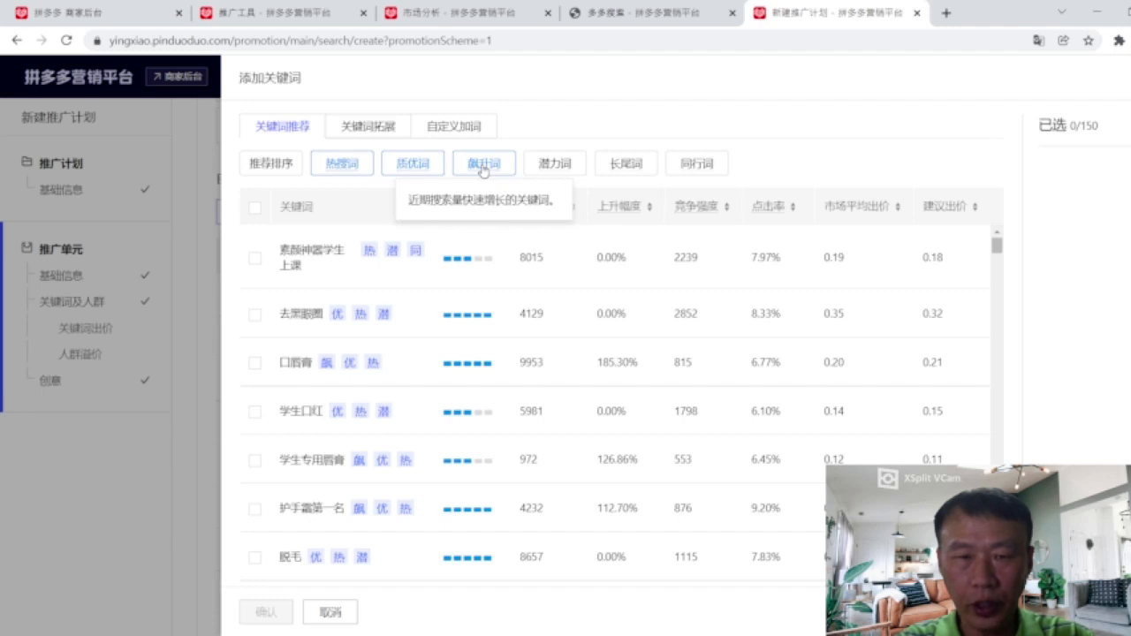
{"action": "left_click", "coordinate": [558, 173]}
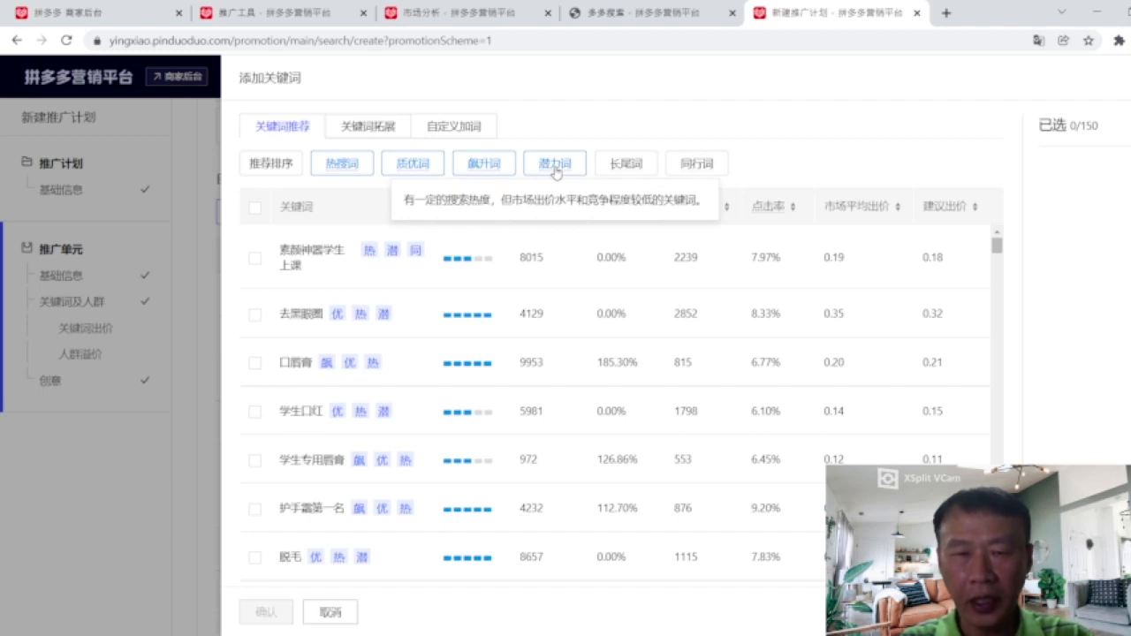
{"action": "left_click", "coordinate": [627, 168]}
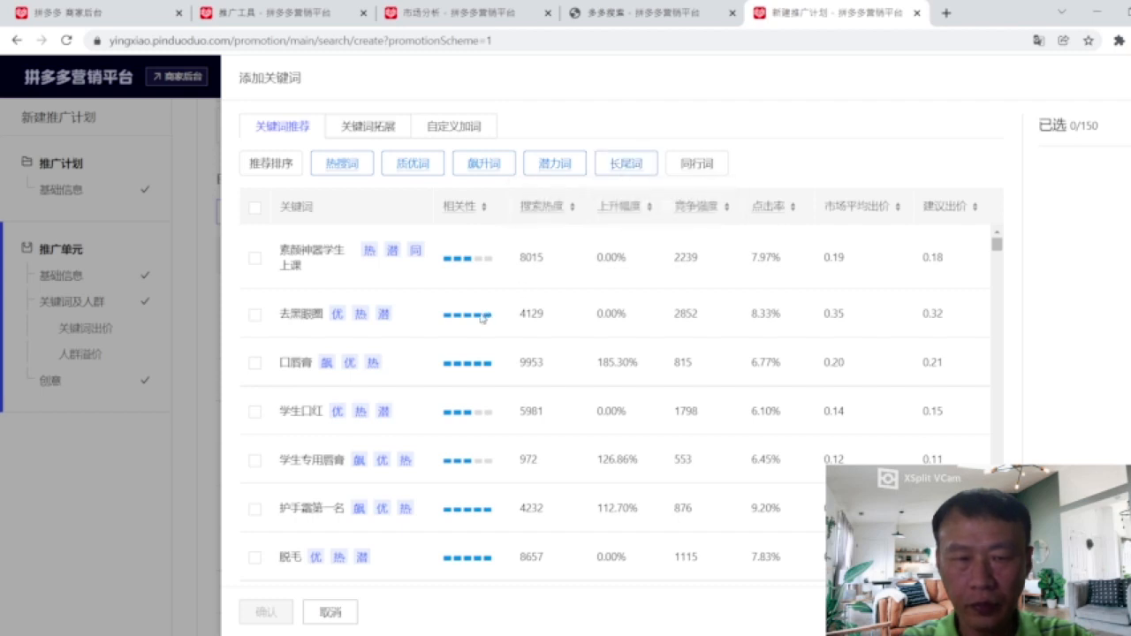
{"action": "scroll", "coordinate": [482, 316], "scroll_direction": "down", "scroll_amount": 6}
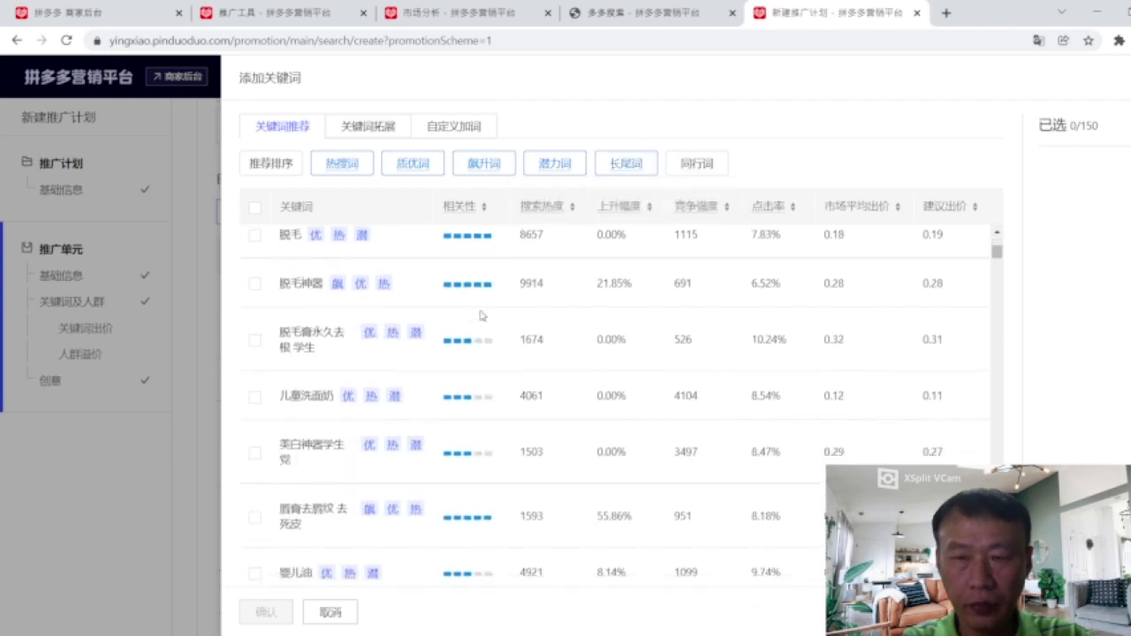
{"action": "scroll", "coordinate": [482, 316], "scroll_direction": "up", "scroll_amount": 5}
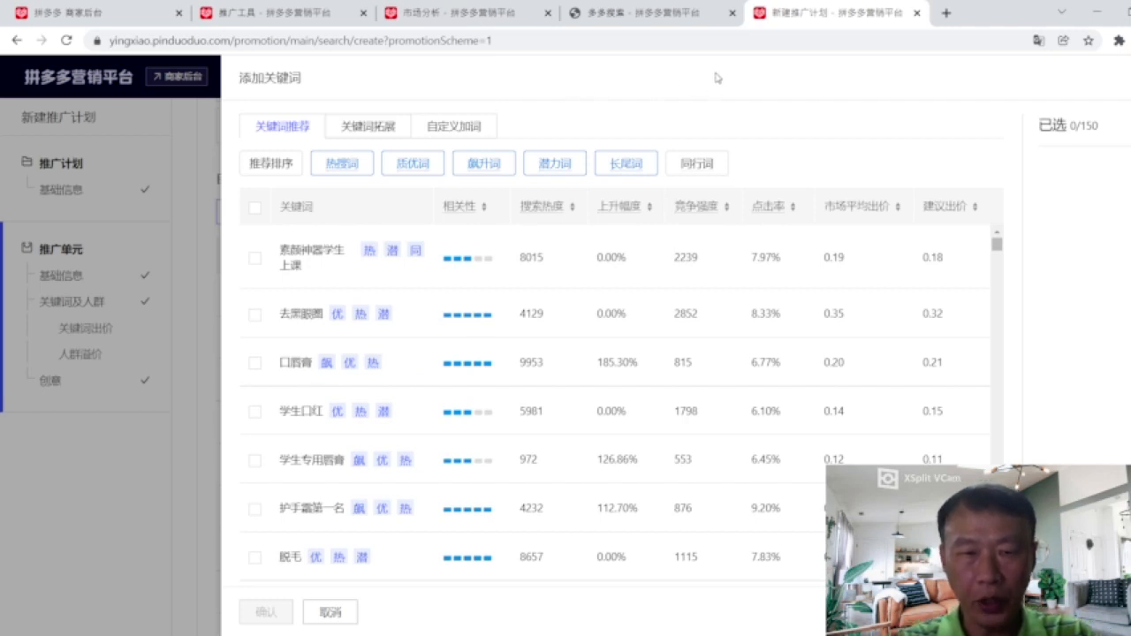
Create the custom keyword 脱毛膏 under 自定义加词, copying it from the 热搜词 ranking on the 市场分析 page.
{"action": "left_click", "coordinate": [454, 128]}
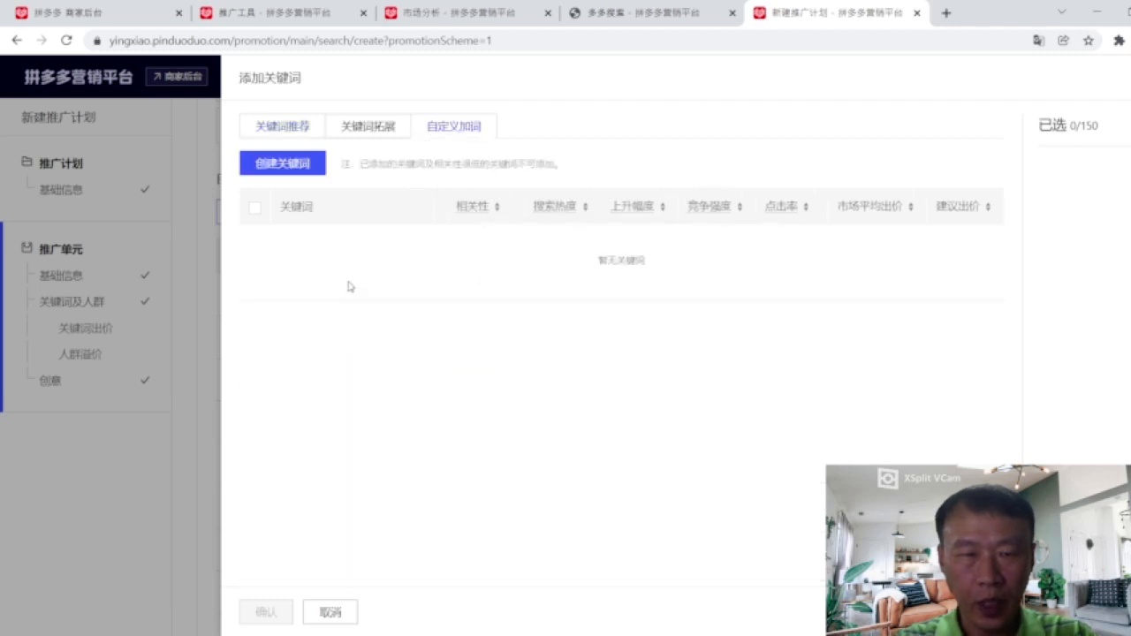
{"action": "left_click", "coordinate": [297, 168]}
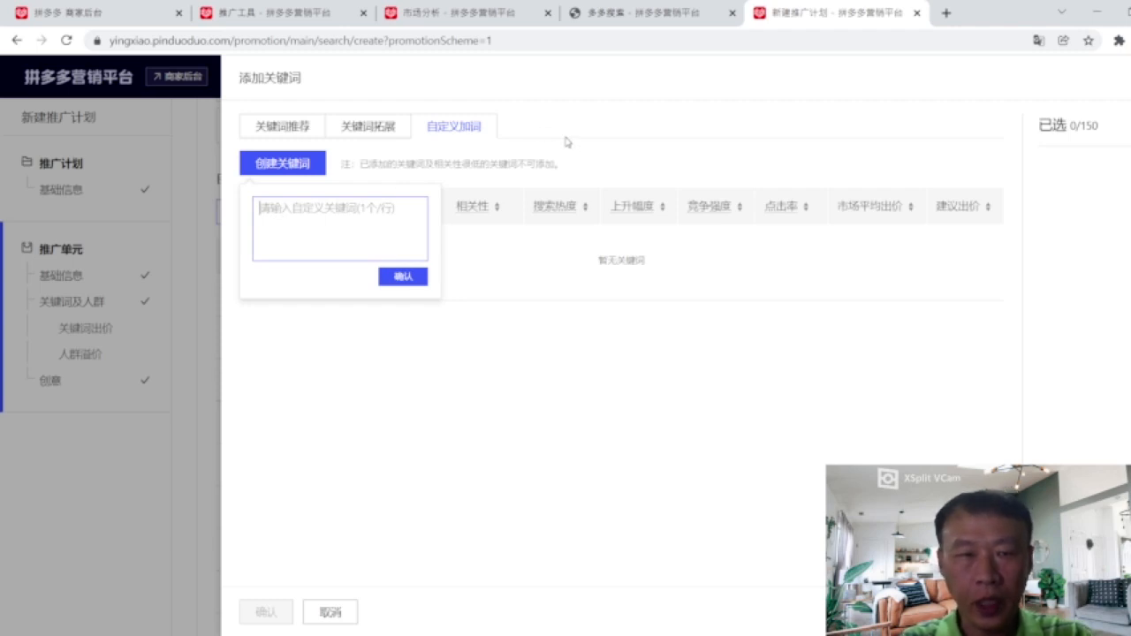
{"action": "left_click", "coordinate": [474, 22]}
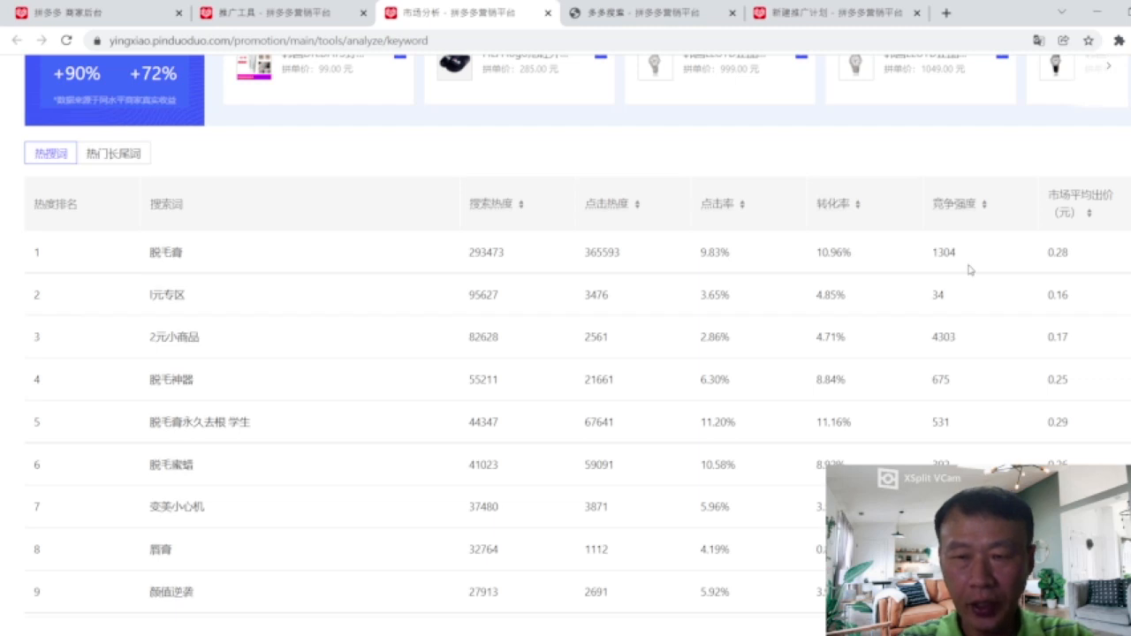
{"action": "double_click", "coordinate": [153, 253]}
{"action": "key", "text": "ctrl+c"}
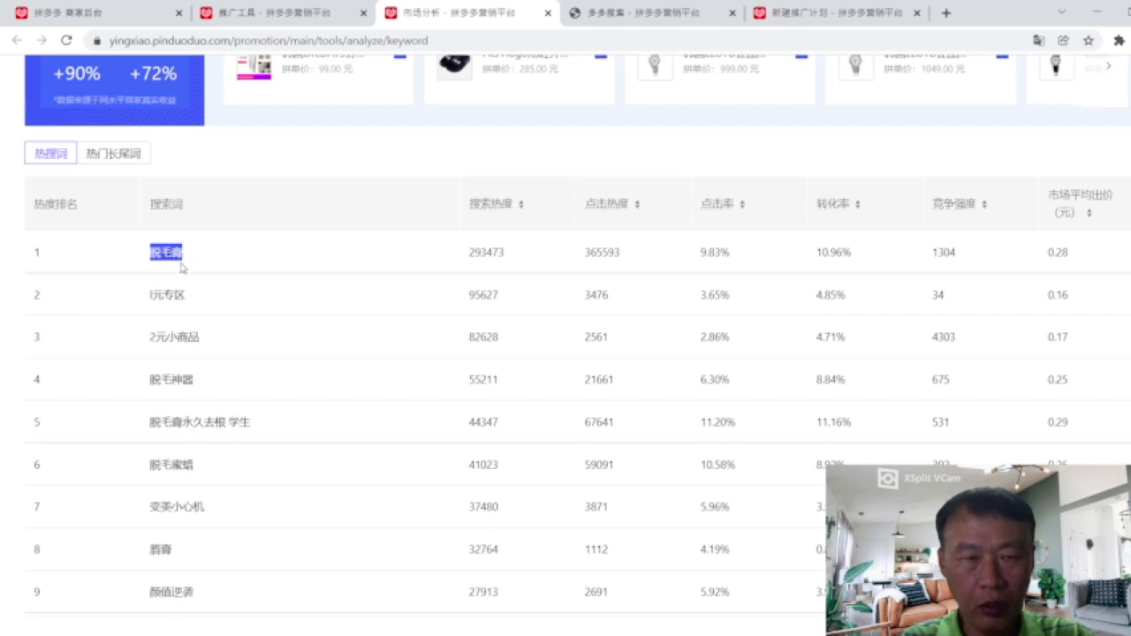
{"action": "left_click", "coordinate": [792, 14]}
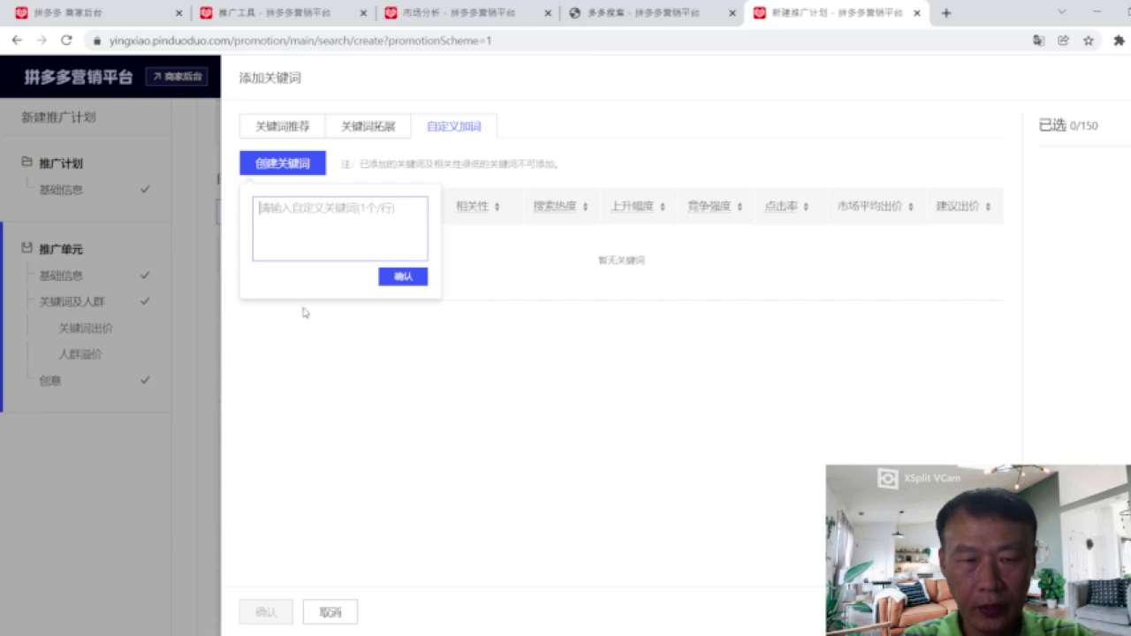
{"action": "key", "text": "ctrl+v"}
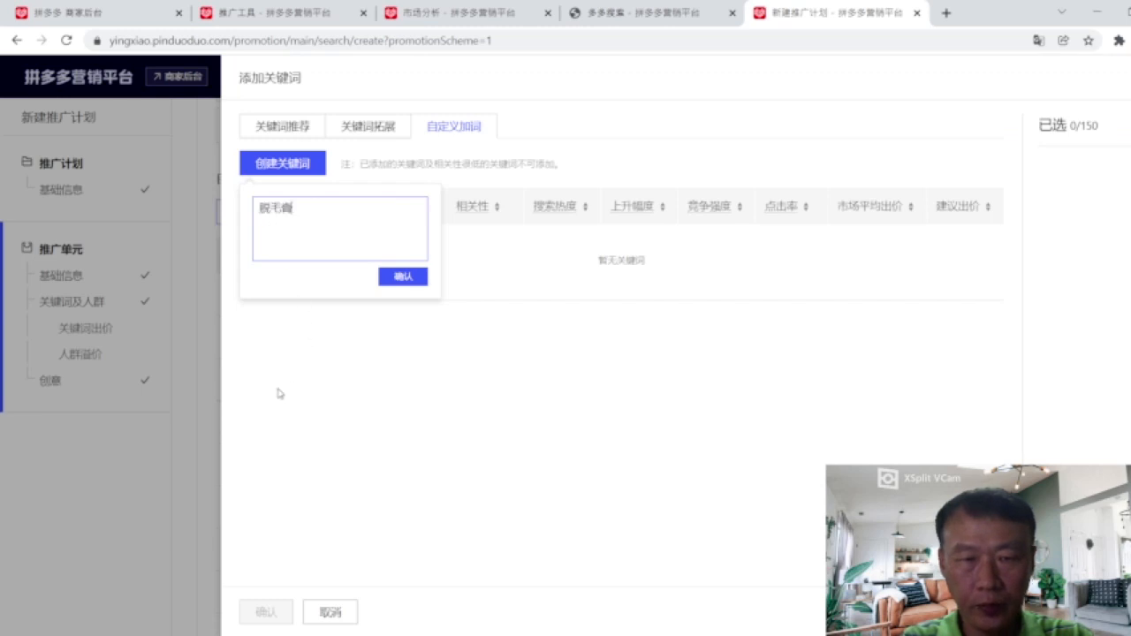
{"action": "left_click", "coordinate": [404, 276]}
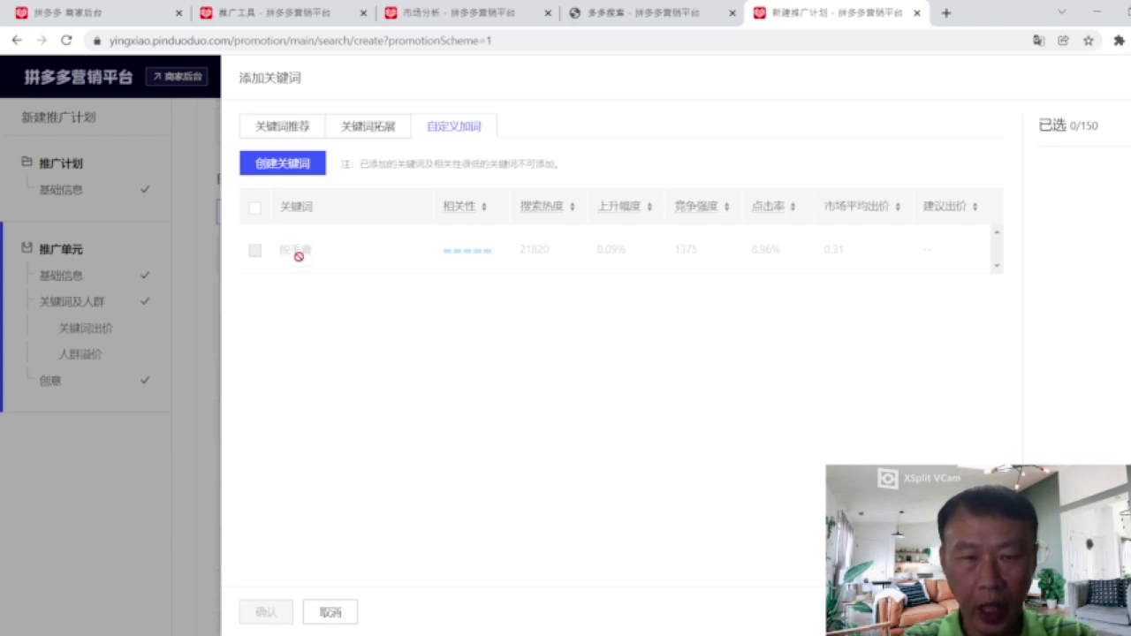
Copy 脱毛神器 from the 热搜词 ranking and create it as another custom keyword in the promotion unit.
{"action": "left_click", "coordinate": [468, 14]}
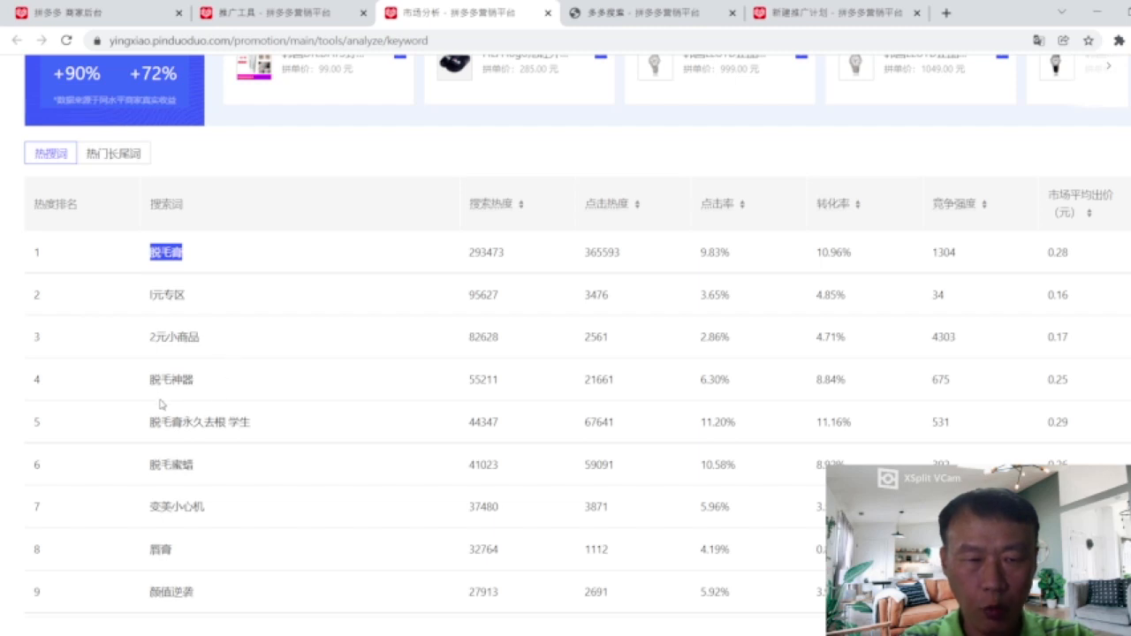
{"action": "left_click_drag", "start_coordinate": [153, 382], "coordinate": [197, 386]}
{"action": "key", "text": "ctrl+c"}
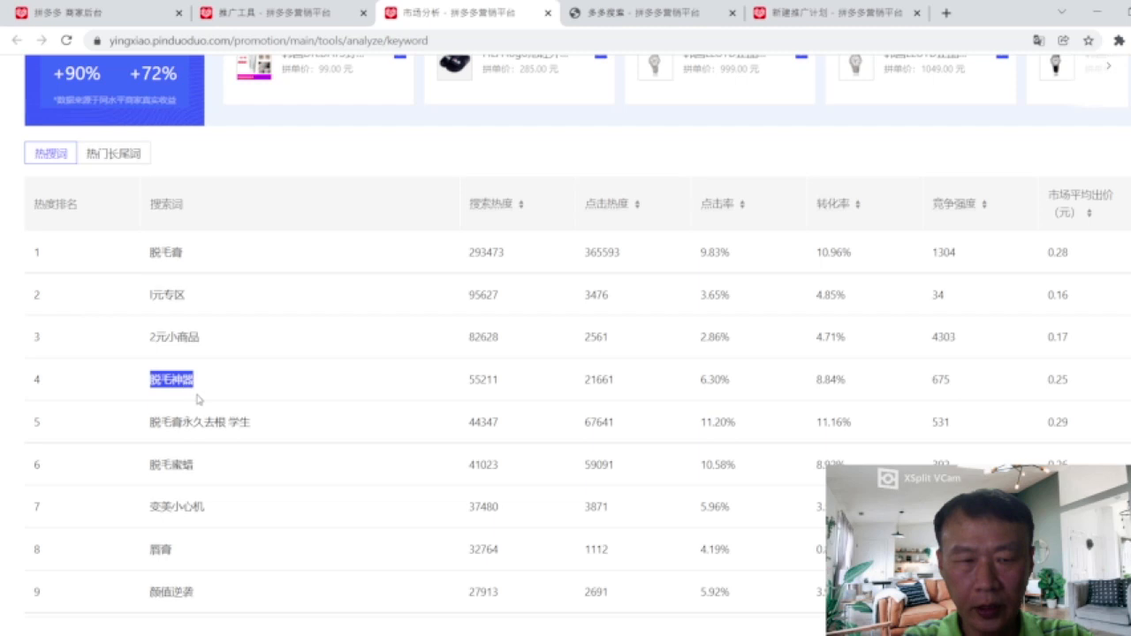
{"action": "left_click", "coordinate": [804, 16]}
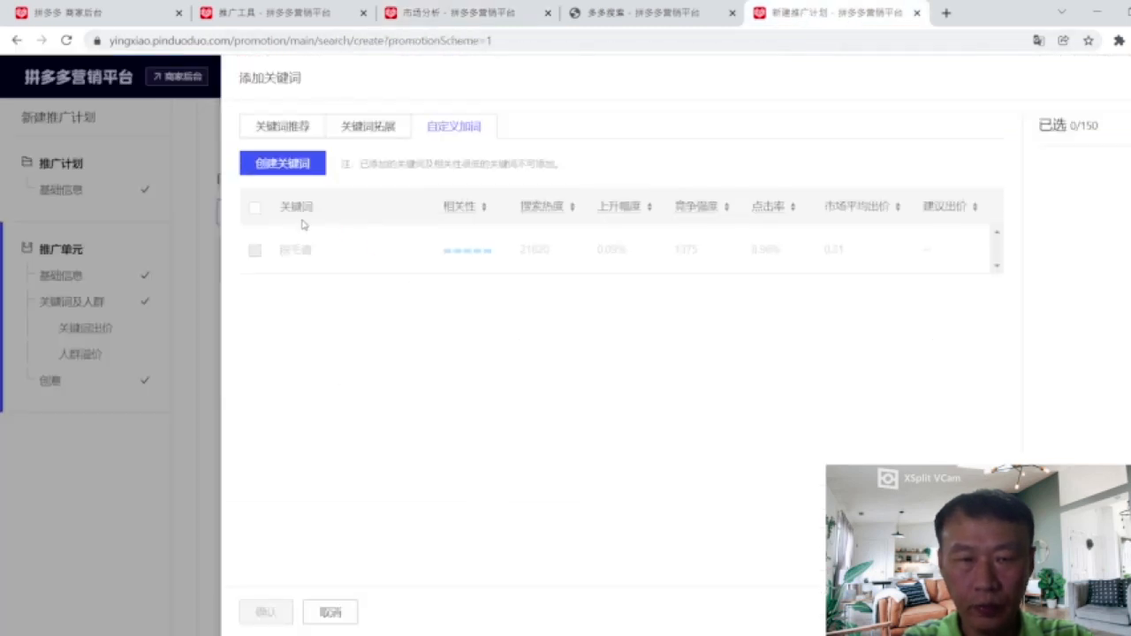
{"action": "left_click", "coordinate": [291, 168]}
{"action": "left_click", "coordinate": [268, 210]}
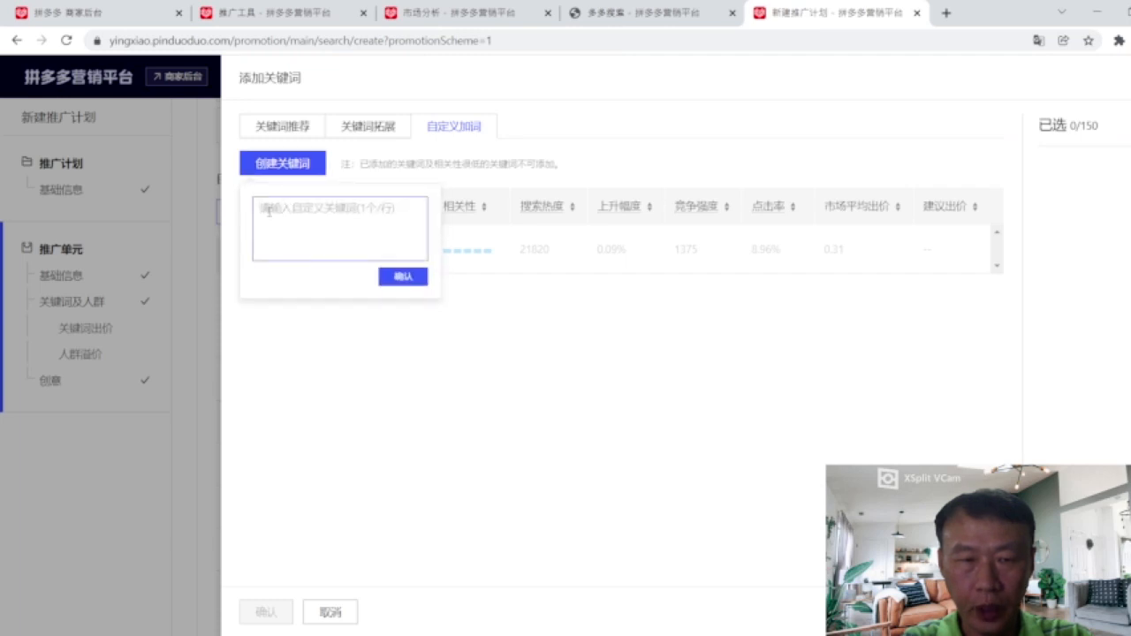
{"action": "key", "text": "ctrl+v"}
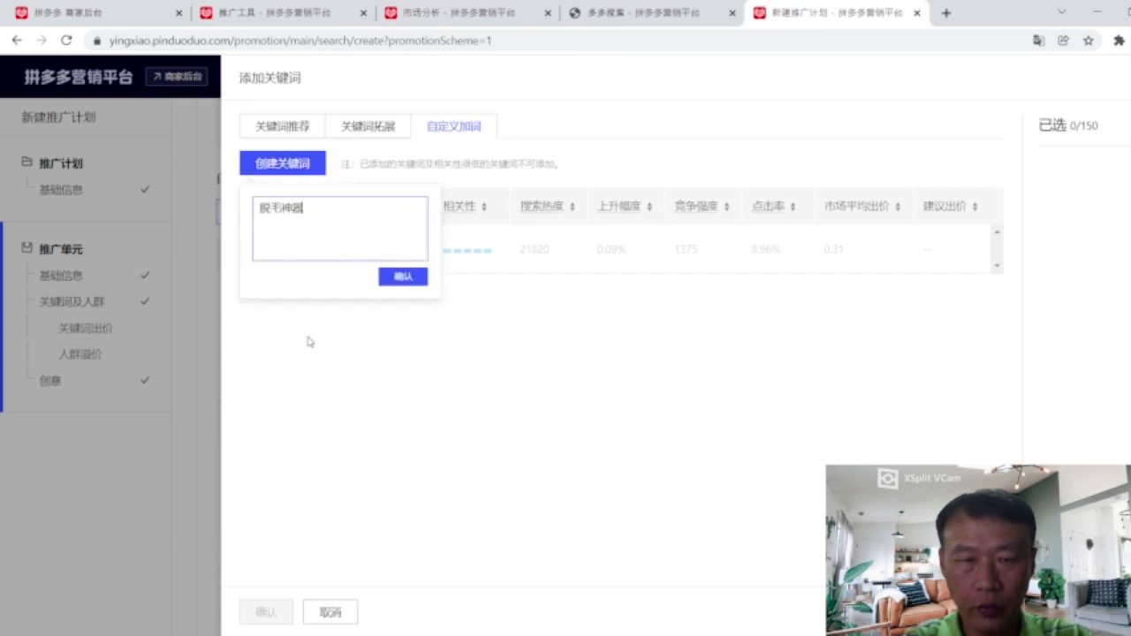
{"action": "left_click", "coordinate": [403, 279]}
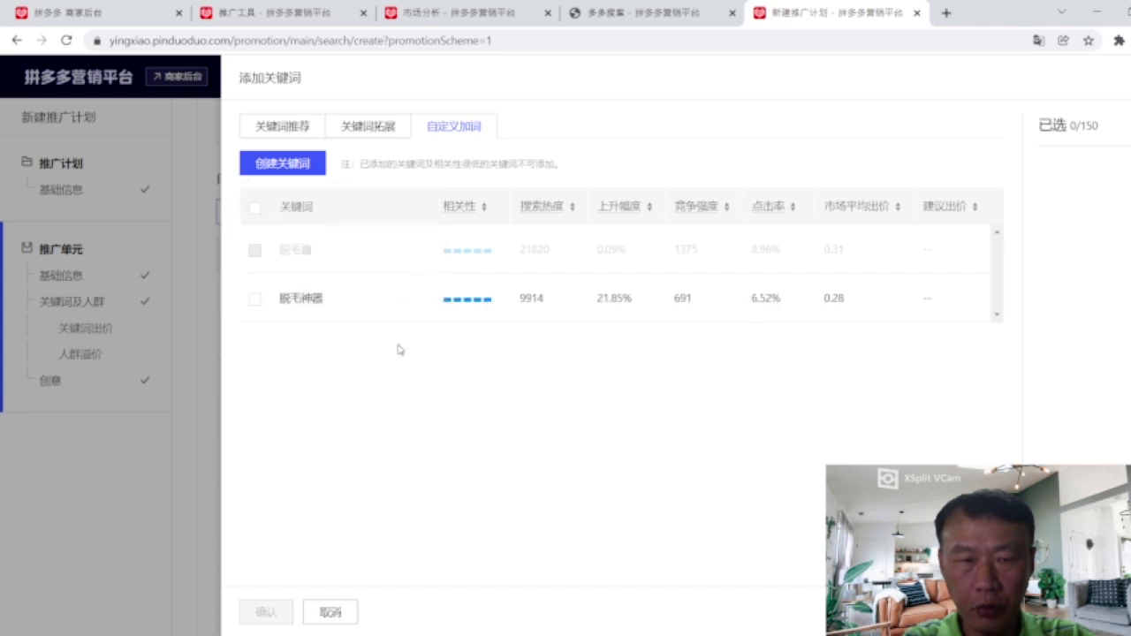
Copy 脱毛膏永久去根 学生 from the 热搜词 ranking on the 市场分析 page and create it as a custom keyword in the promotion unit.
{"action": "left_click", "coordinate": [460, 13]}
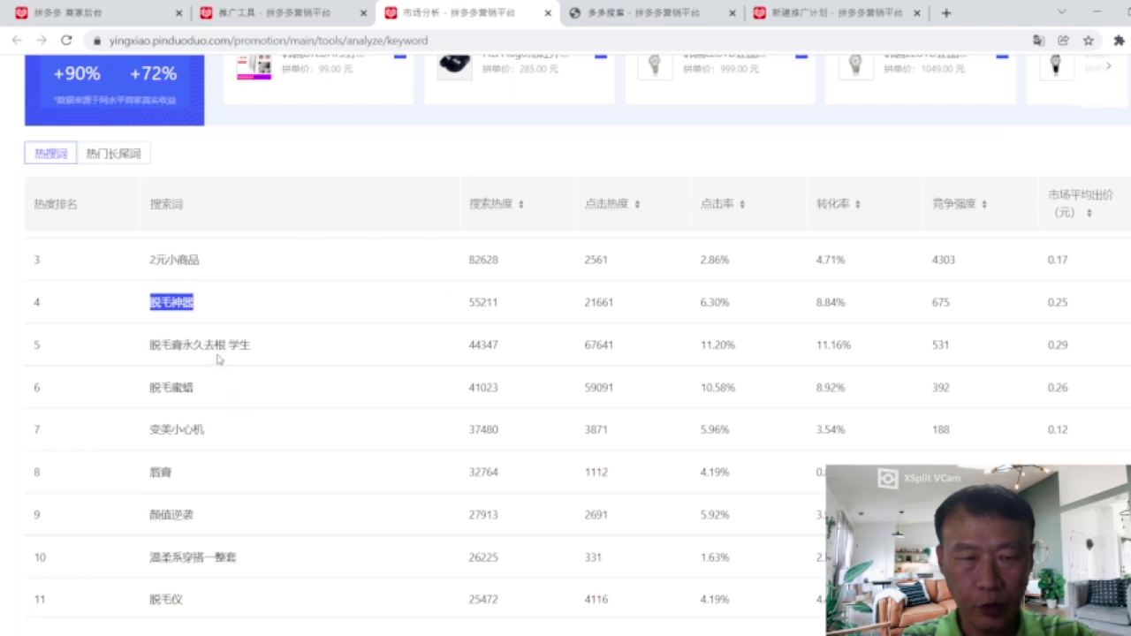
{"action": "left_click_drag", "start_coordinate": [205, 346], "coordinate": [225, 346]}
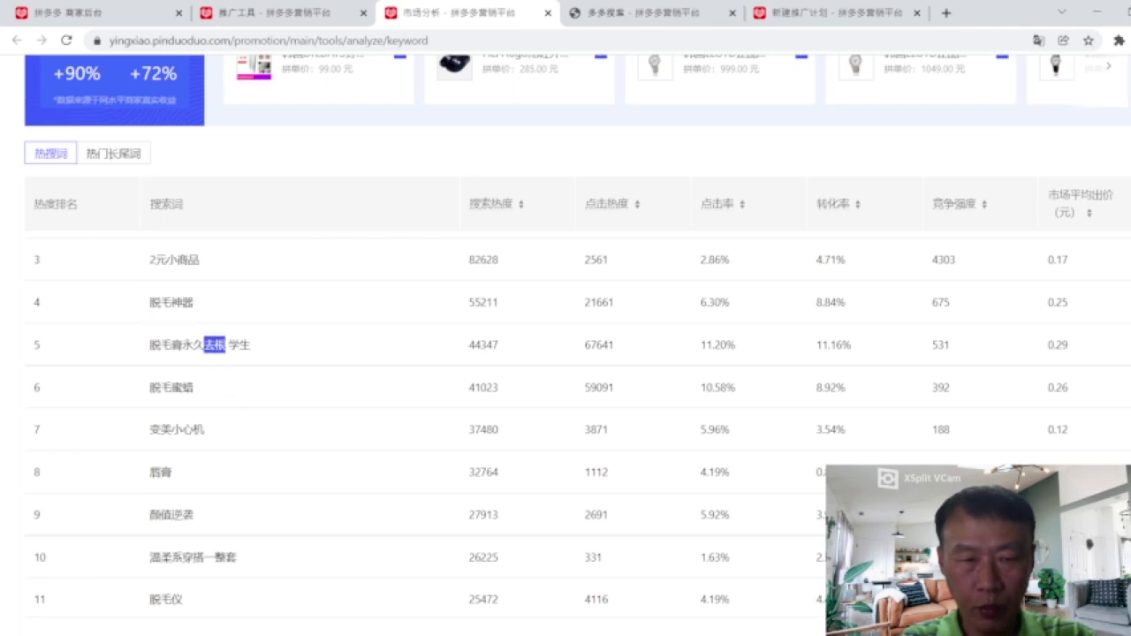
{"action": "left_click", "coordinate": [232, 352]}
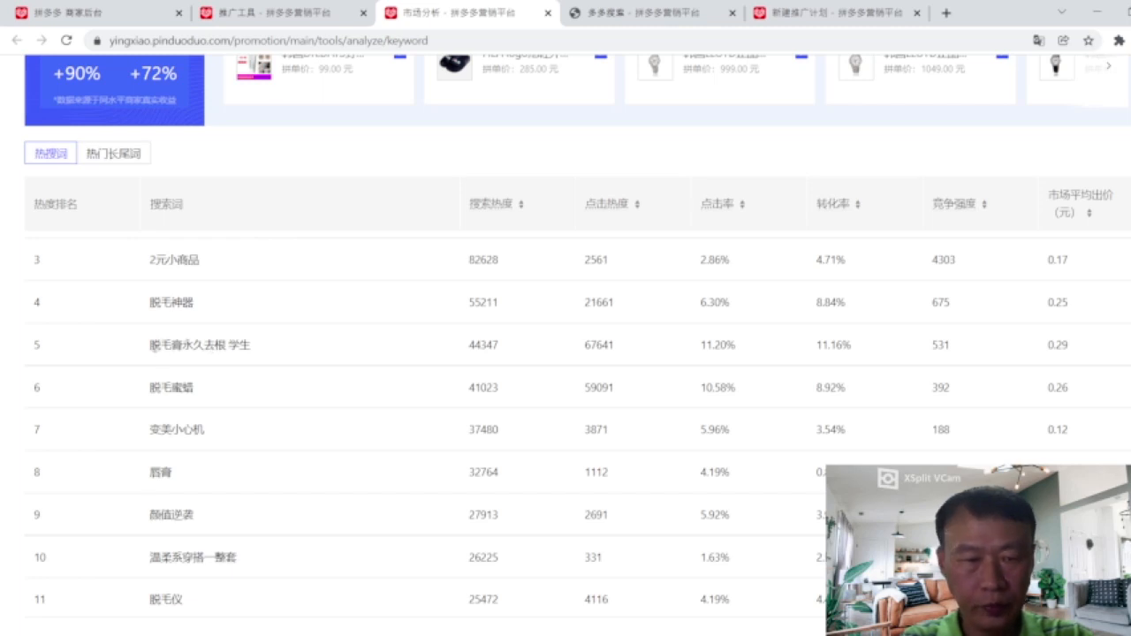
{"action": "left_click_drag", "start_coordinate": [148, 345], "coordinate": [252, 352]}
{"action": "key", "text": "ctrl+c"}
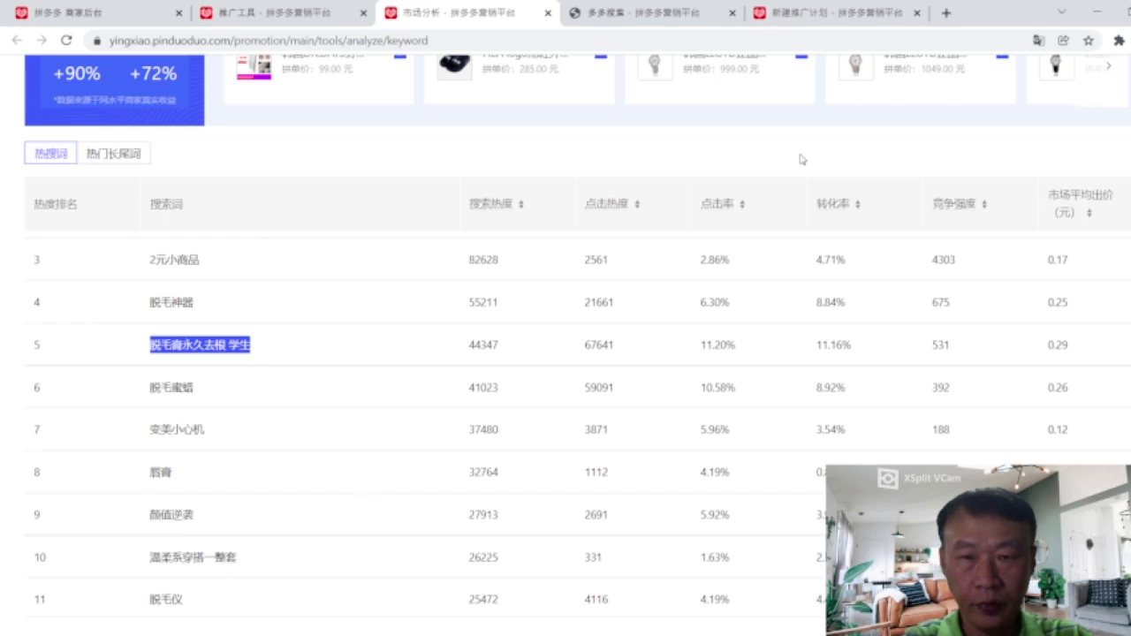
{"action": "left_click", "coordinate": [831, 13]}
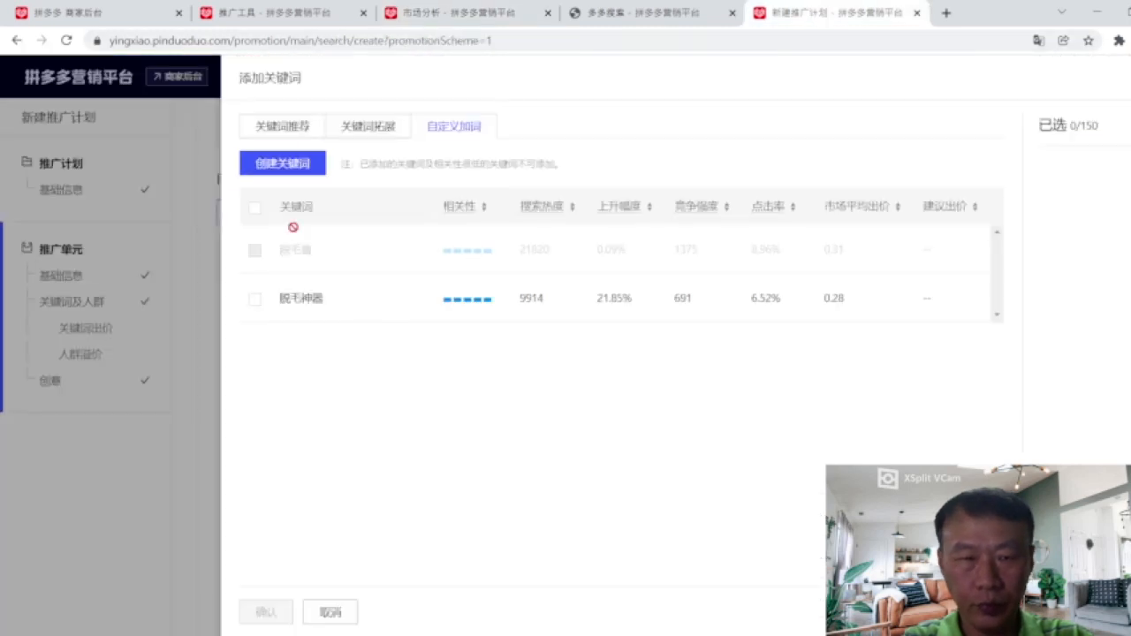
{"action": "left_click", "coordinate": [284, 165]}
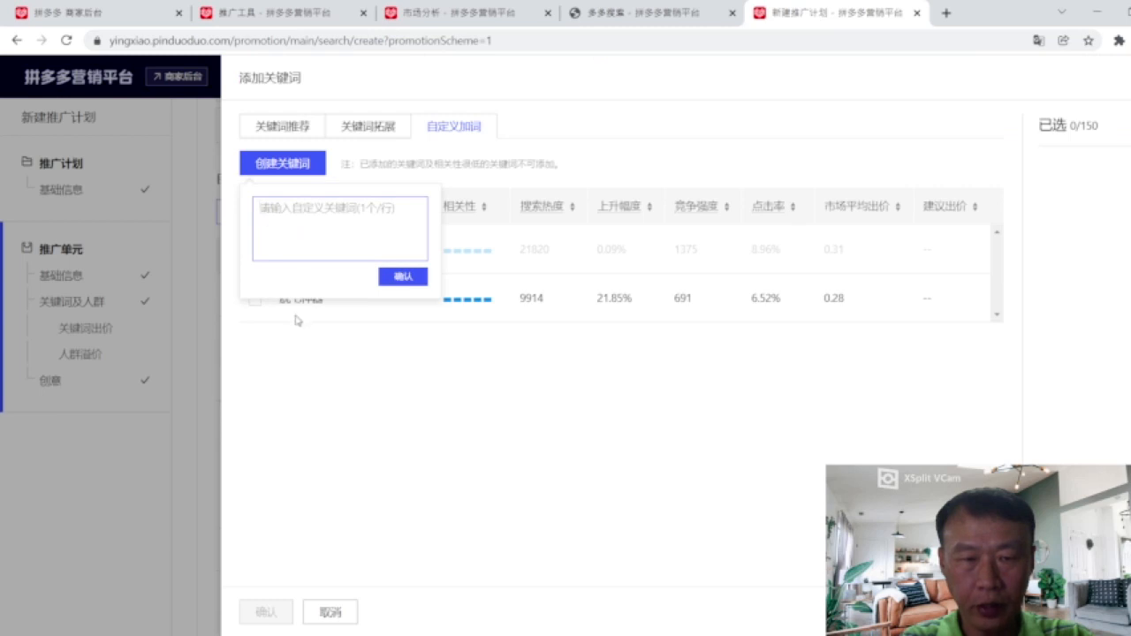
{"action": "key", "text": "ctrl+v"}
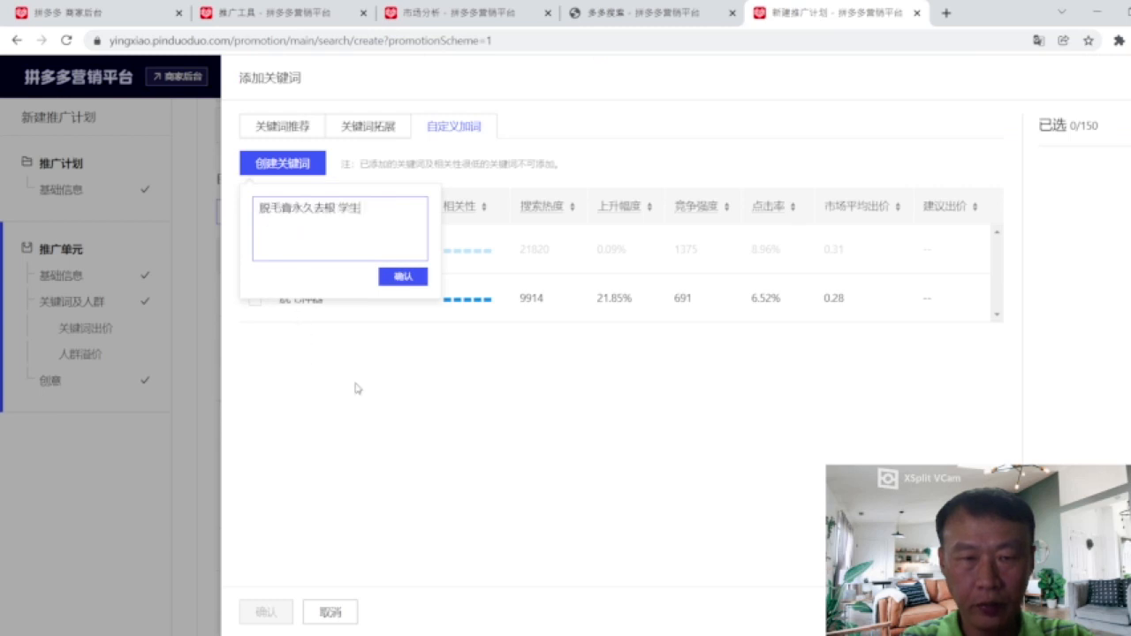
{"action": "left_click", "coordinate": [401, 278]}
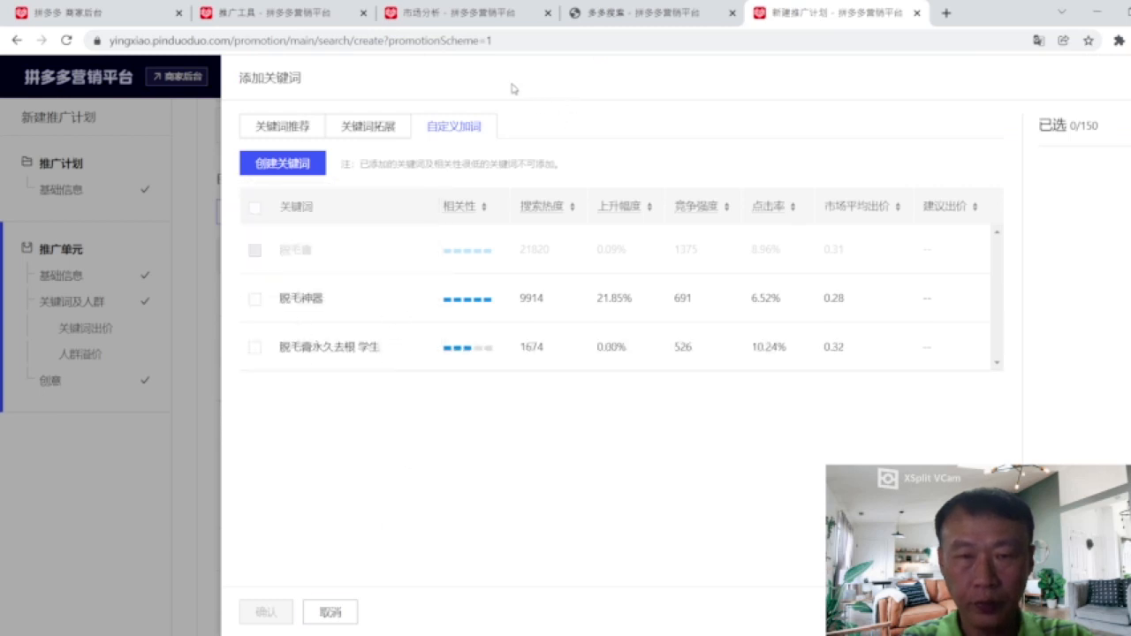
Look further down the 热搜词 ranking and check the conversion rate and search heat of 脱毛仪.
{"action": "left_click", "coordinate": [469, 16]}
{"action": "scroll", "coordinate": [327, 436], "scroll_direction": "down", "scroll_amount": 1}
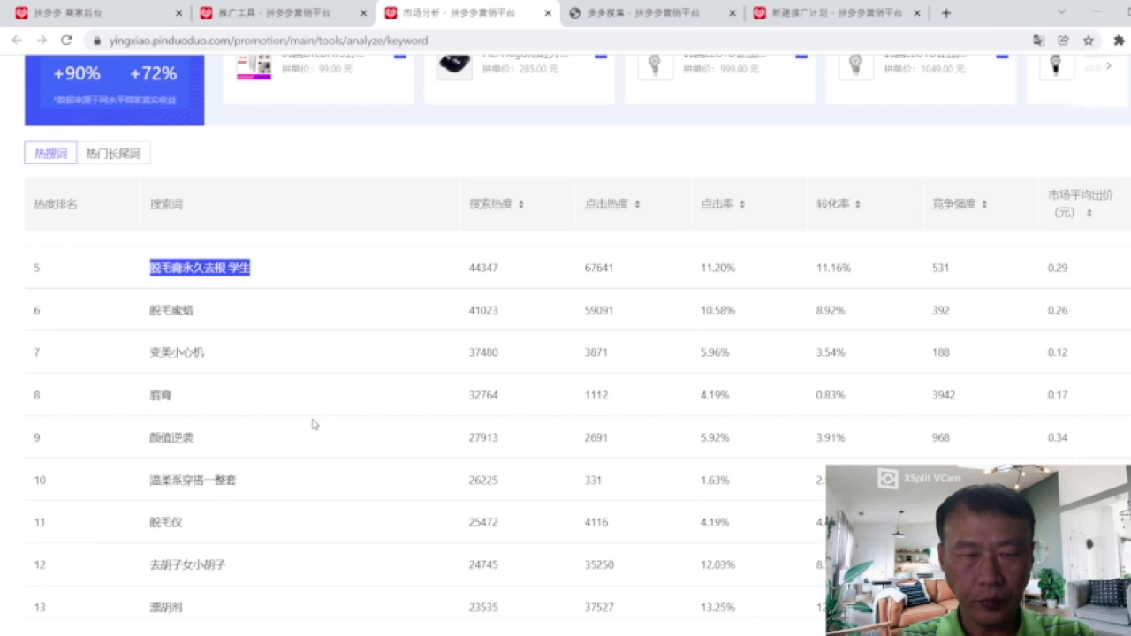
{"action": "scroll", "coordinate": [312, 424], "scroll_direction": "down", "scroll_amount": 1}
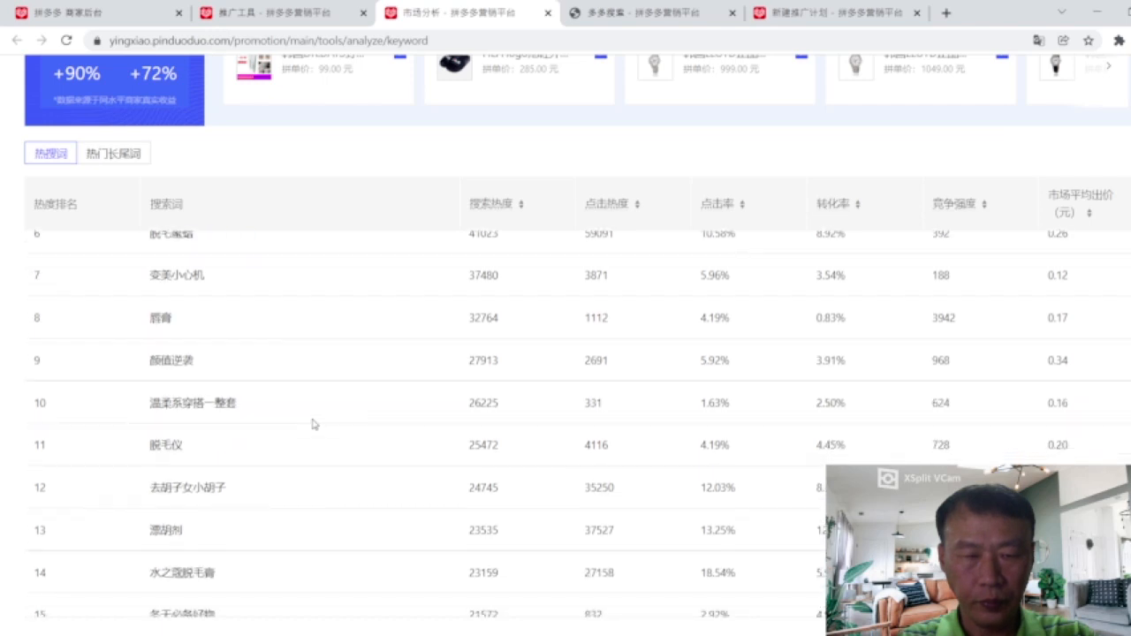
{"action": "scroll", "coordinate": [312, 425], "scroll_direction": "down", "scroll_amount": 1}
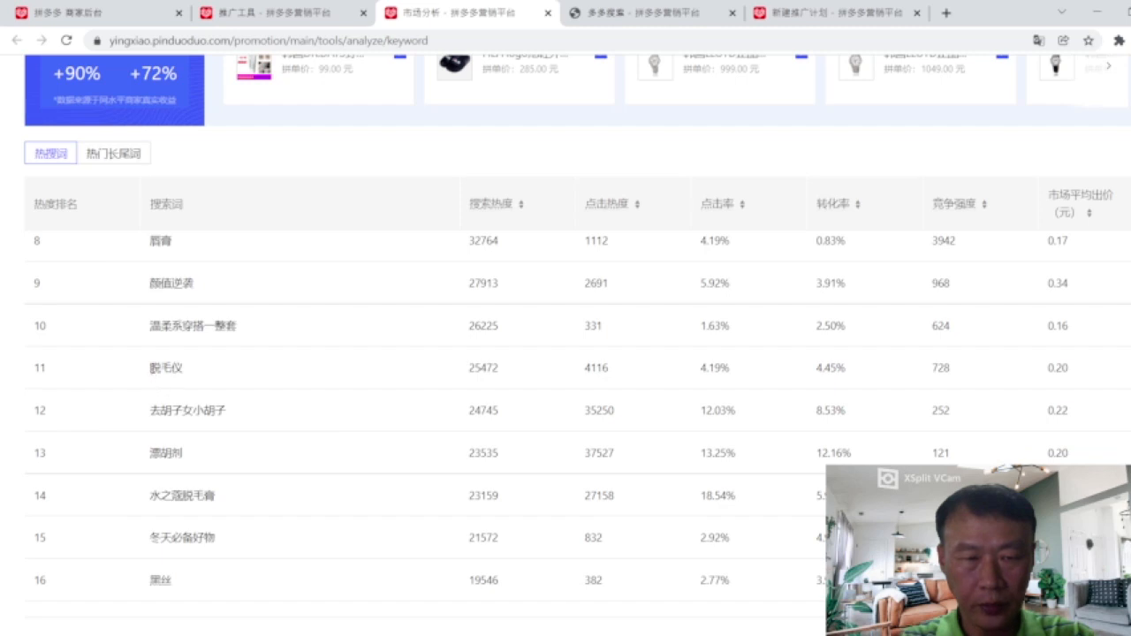
{"action": "left_click_drag", "start_coordinate": [149, 368], "coordinate": [186, 373]}
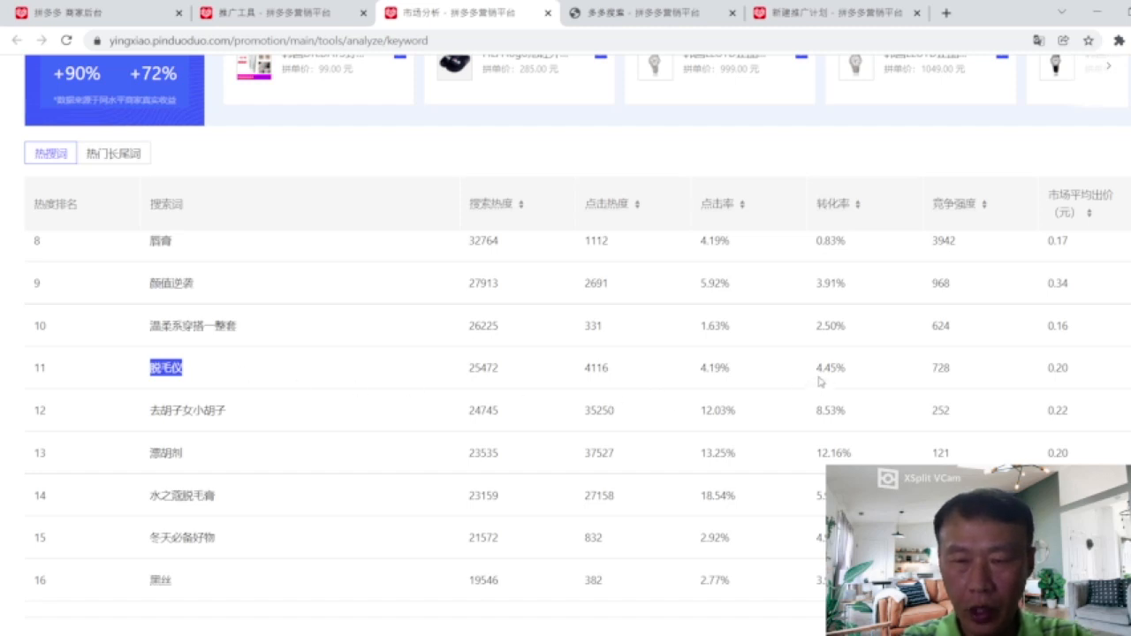
{"action": "left_click_drag", "start_coordinate": [817, 372], "coordinate": [849, 376]}
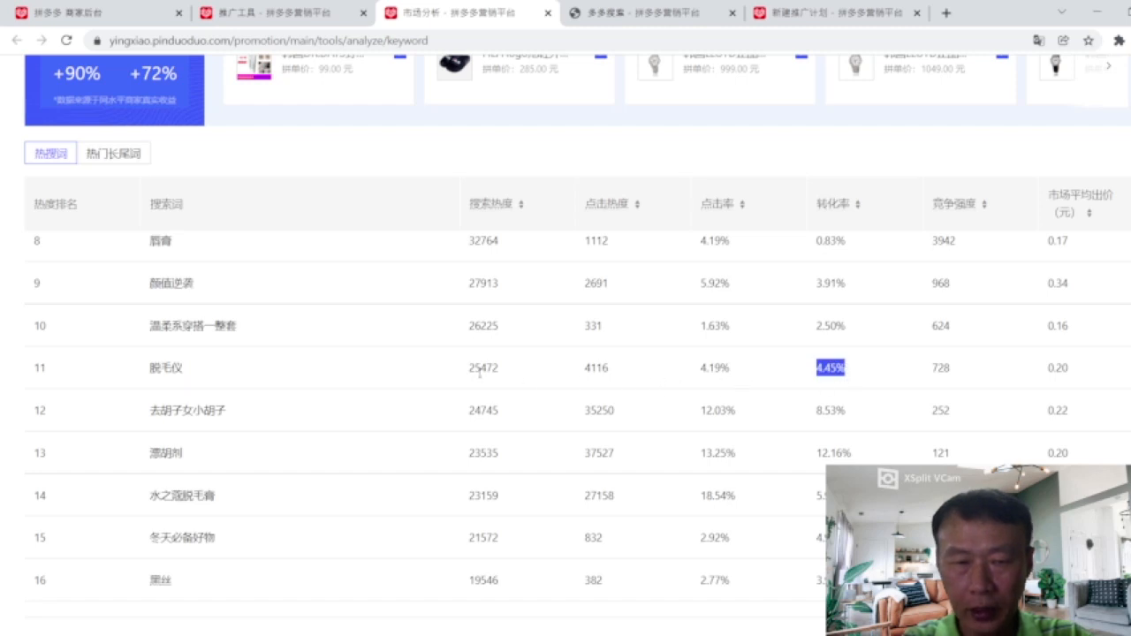
{"action": "left_click_drag", "start_coordinate": [470, 372], "coordinate": [519, 380]}
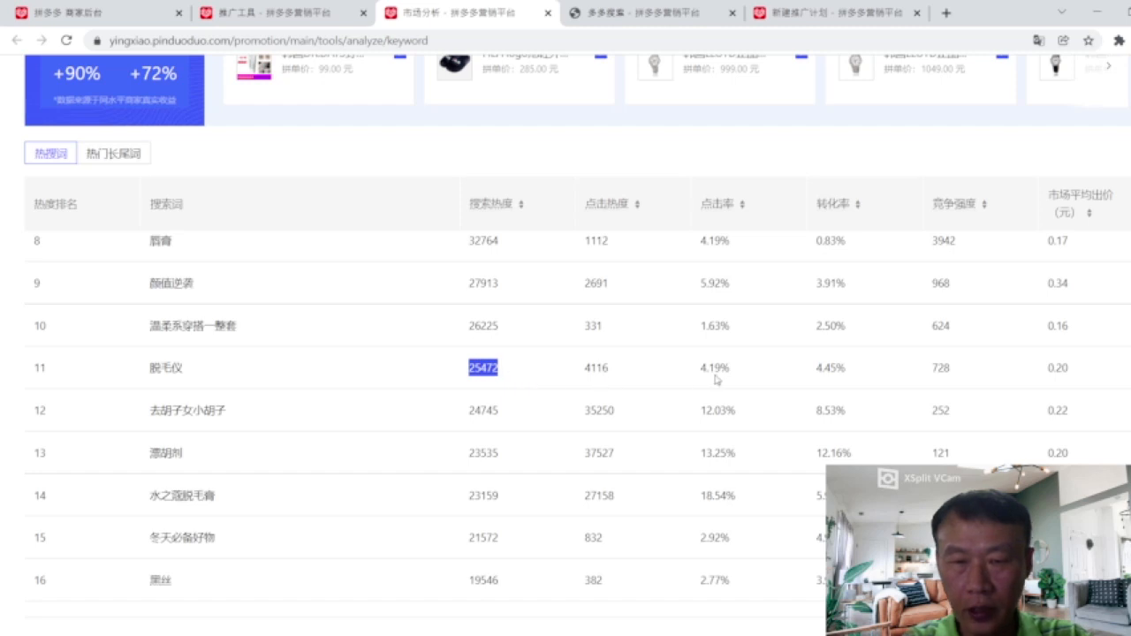
Copy 脱毛仪 from the ranking and create it as a custom keyword in the promotion unit.
{"action": "left_click_drag", "start_coordinate": [149, 370], "coordinate": [182, 370]}
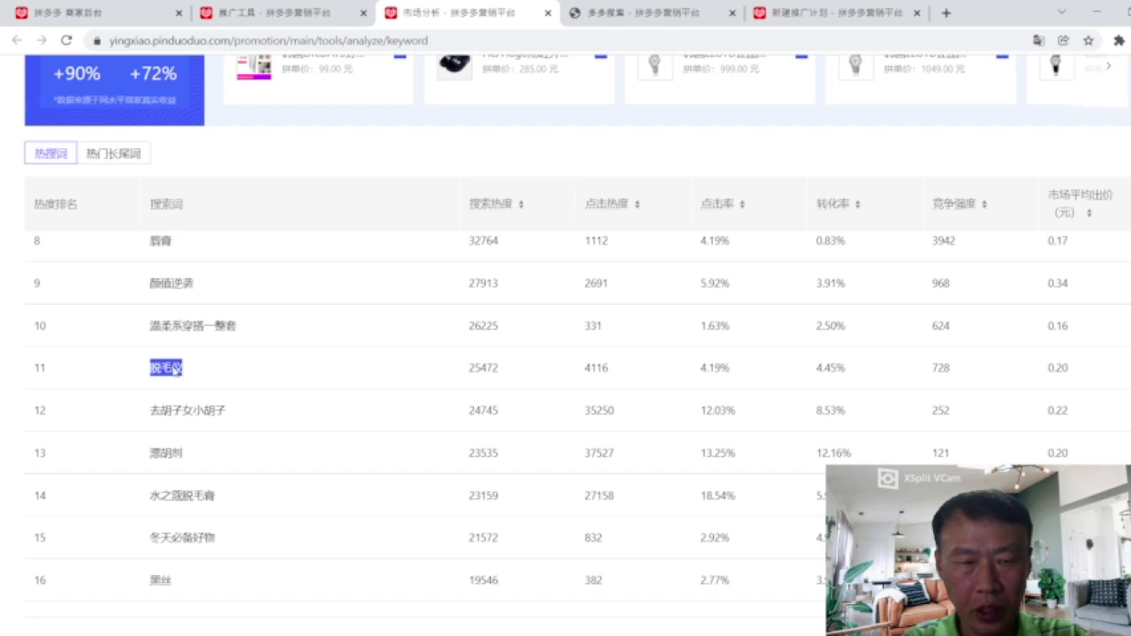
{"action": "left_click", "coordinate": [818, 16]}
{"action": "left_click", "coordinate": [281, 166]}
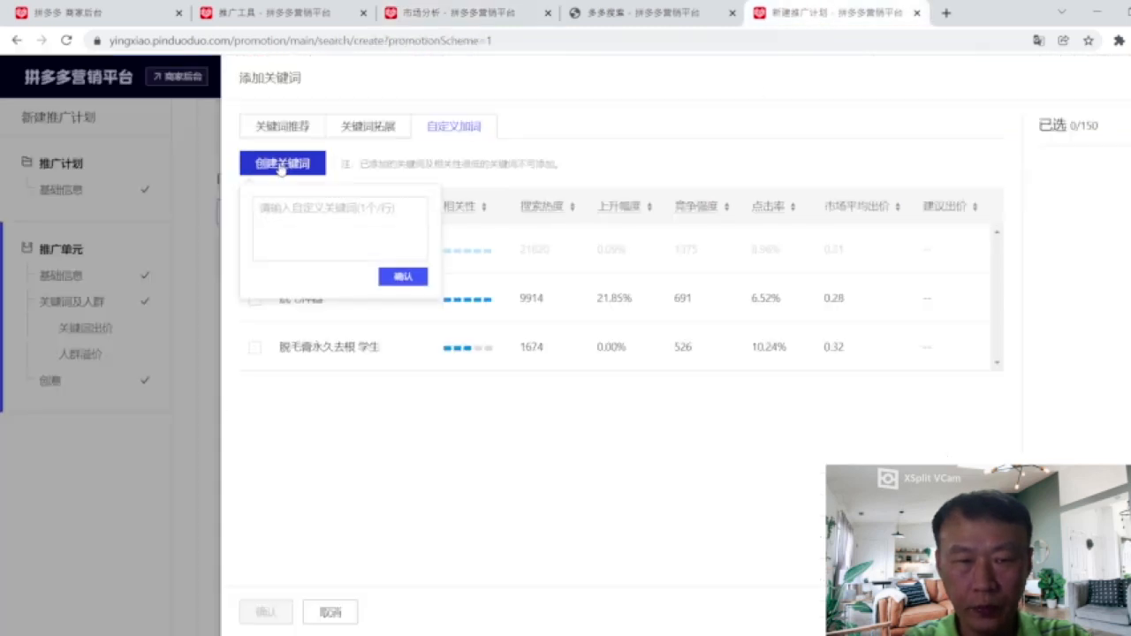
{"action": "left_click", "coordinate": [266, 209]}
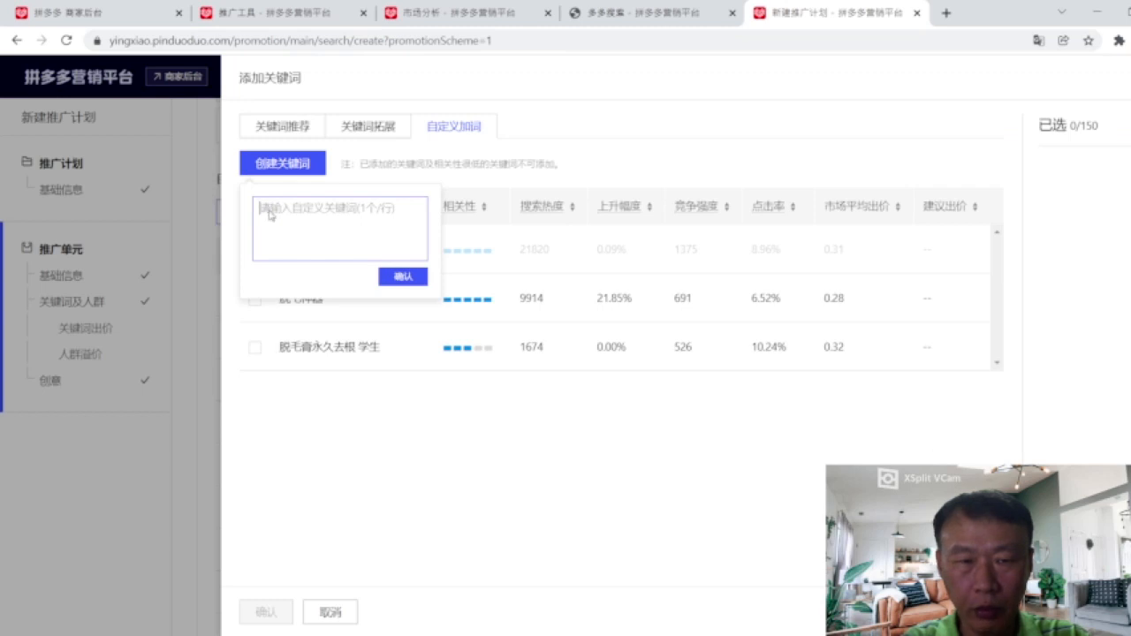
{"action": "type", "text": "脱毛仪"}
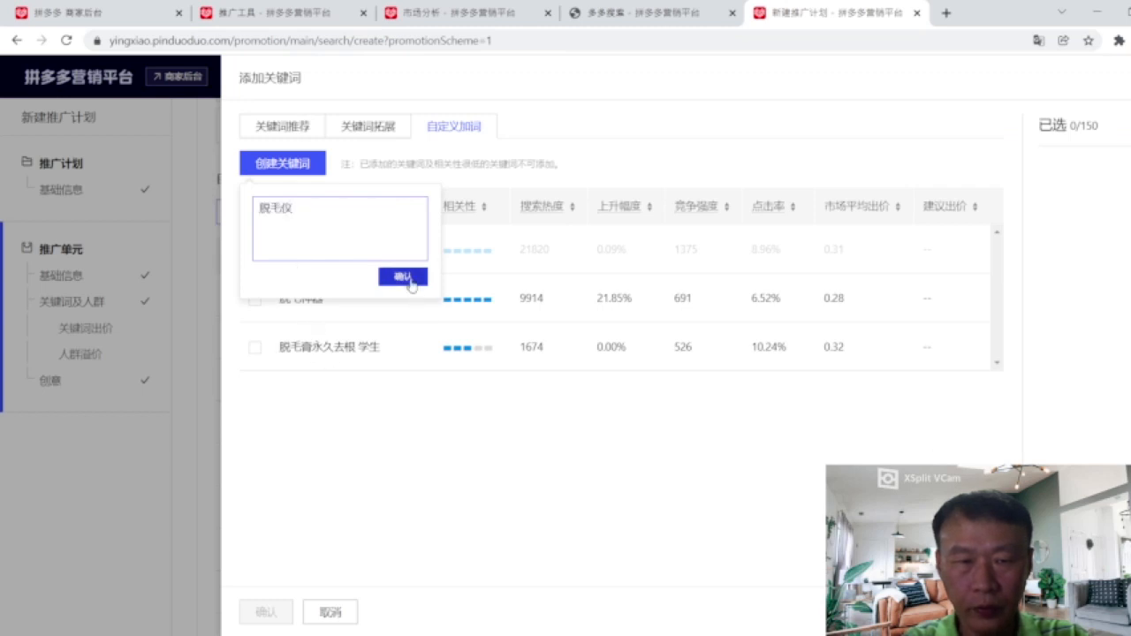
{"action": "left_click", "coordinate": [404, 278]}
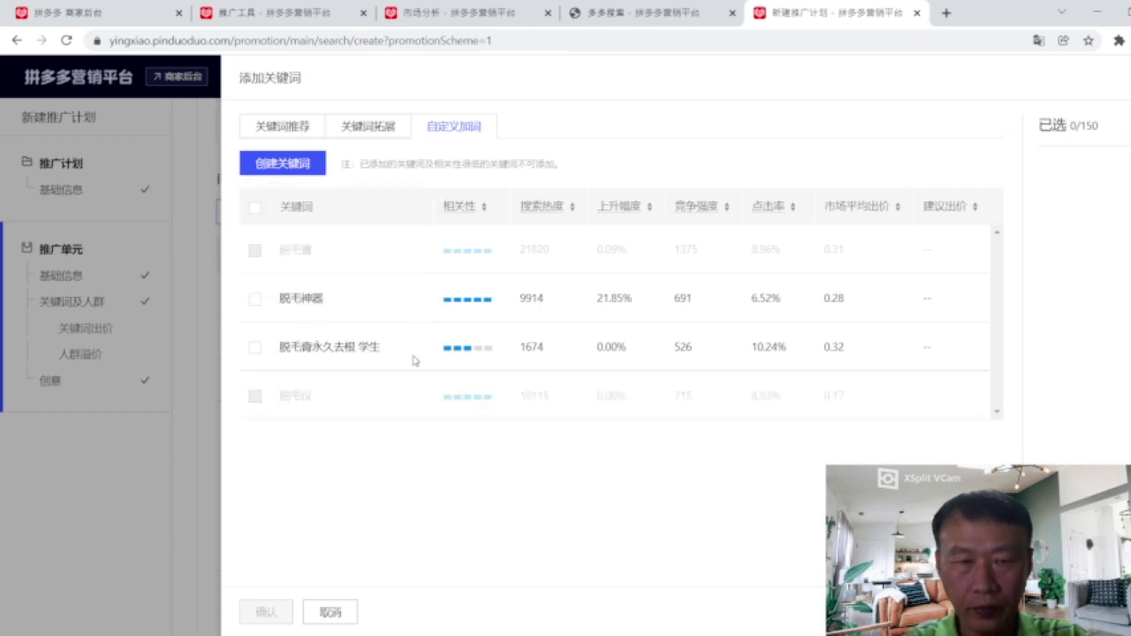
Examine the lower-ranked 热搜词 for more hair-removal terms and check the conversion rate of 脱毛膏女永久去根不留黑点.
{"action": "left_click", "coordinate": [470, 17]}
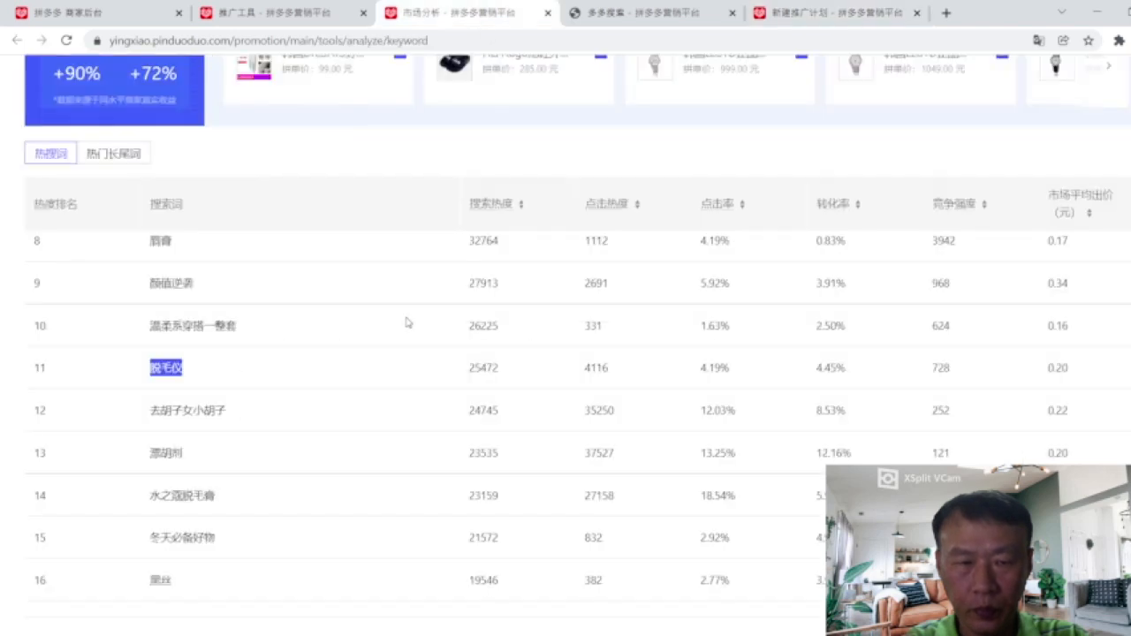
{"action": "scroll", "coordinate": [401, 325], "scroll_direction": "down", "scroll_amount": 1}
{"action": "scroll", "coordinate": [401, 324], "scroll_direction": "down", "scroll_amount": 2}
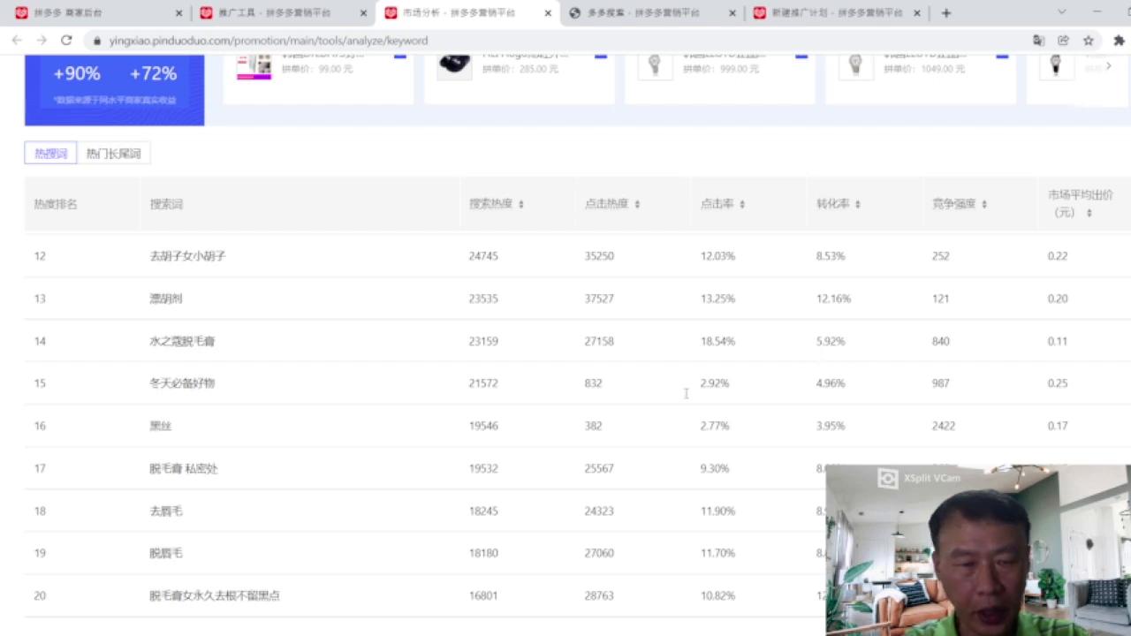
{"action": "scroll", "coordinate": [369, 399], "scroll_direction": "down", "scroll_amount": 1}
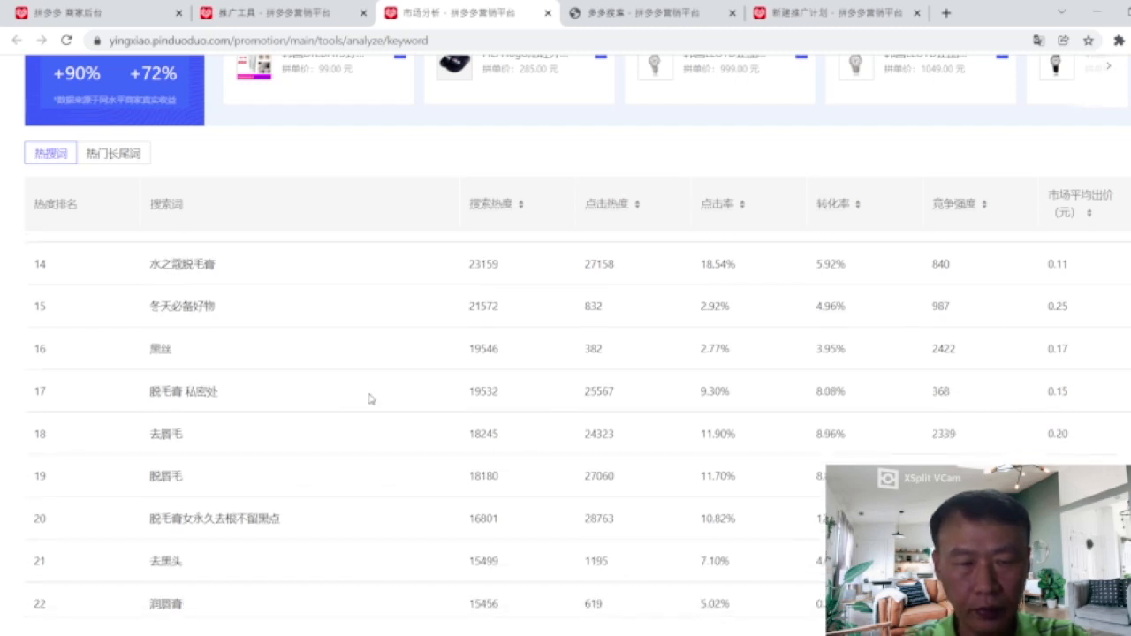
{"action": "scroll", "coordinate": [370, 398], "scroll_direction": "down", "scroll_amount": 1}
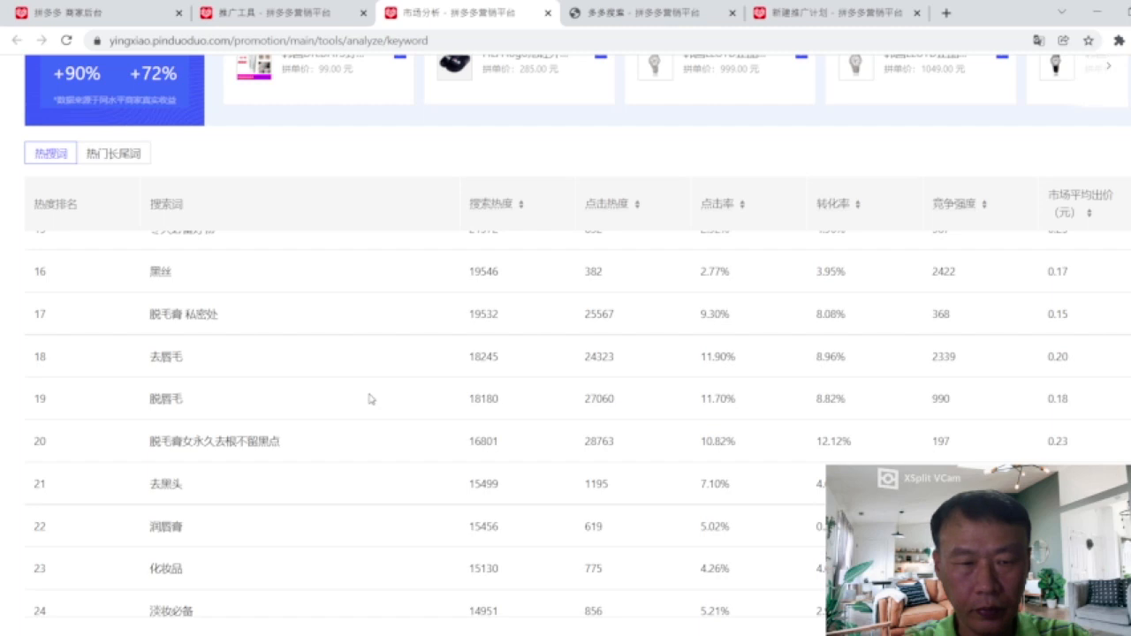
{"action": "scroll", "coordinate": [370, 399], "scroll_direction": "down", "scroll_amount": 1}
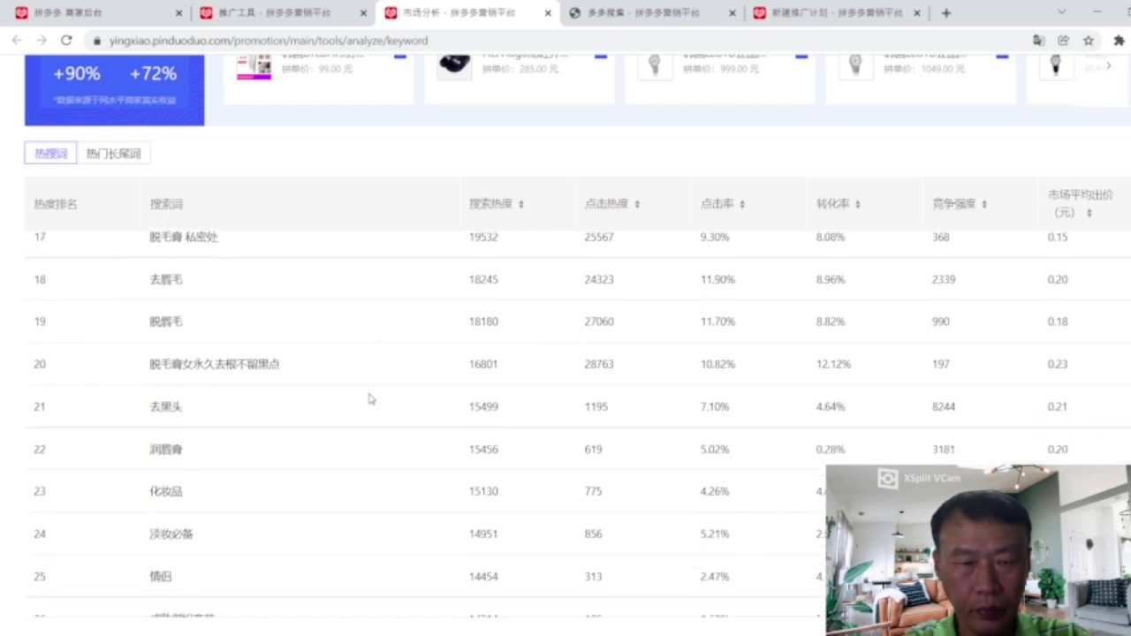
{"action": "scroll", "coordinate": [369, 398], "scroll_direction": "down", "scroll_amount": 1}
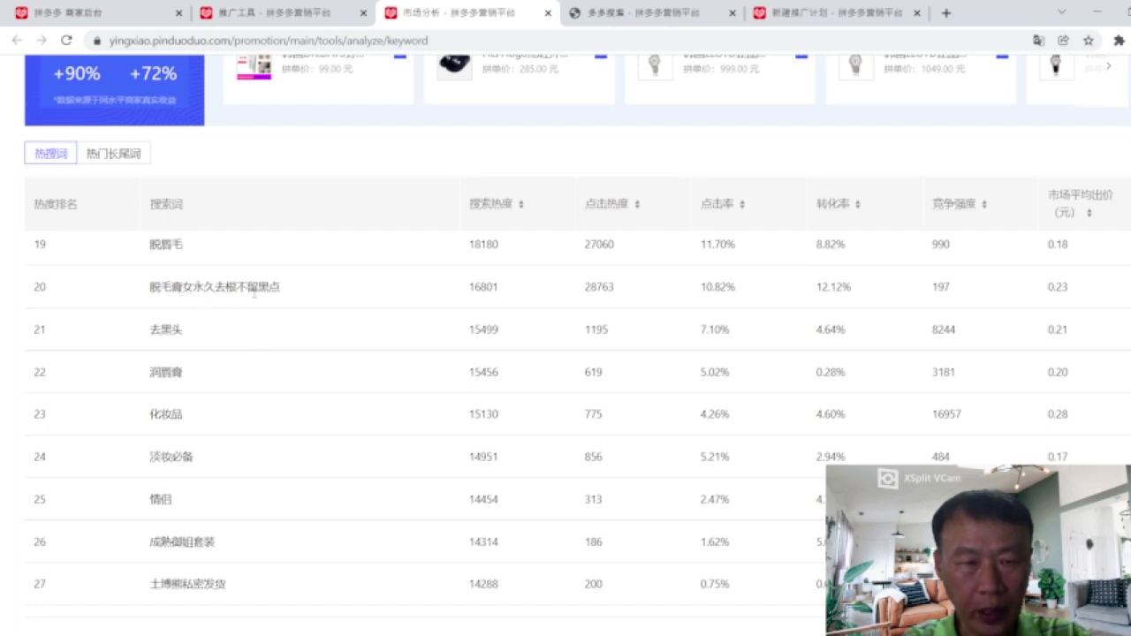
{"action": "left_click_drag", "start_coordinate": [149, 288], "coordinate": [288, 297]}
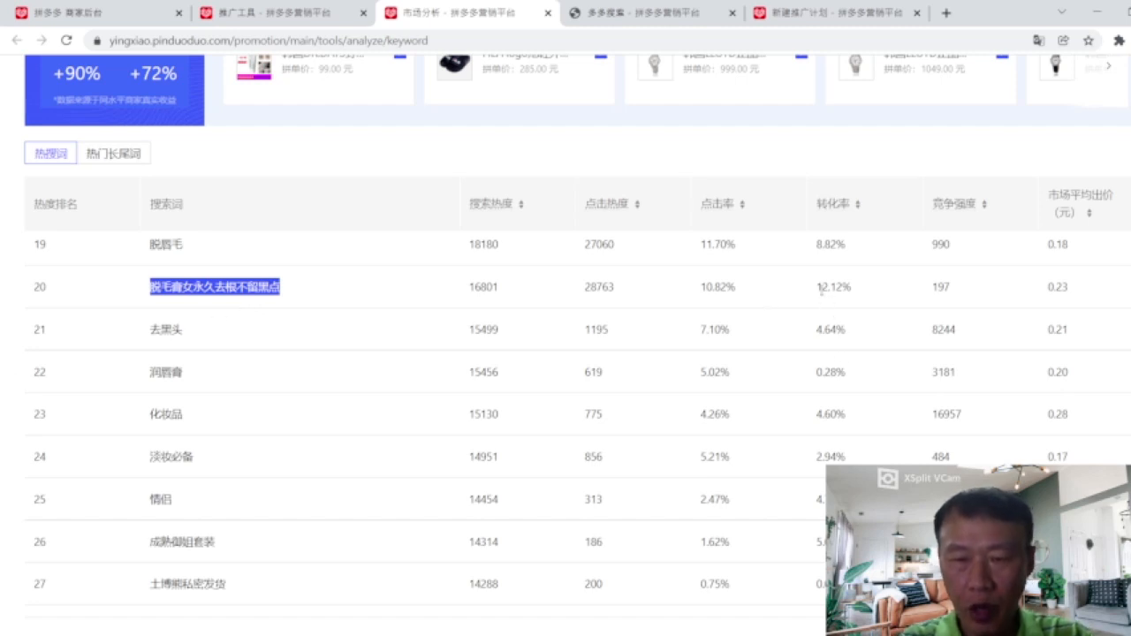
{"action": "left_click_drag", "start_coordinate": [820, 288], "coordinate": [858, 293]}
{"action": "left_click", "coordinate": [857, 292]}
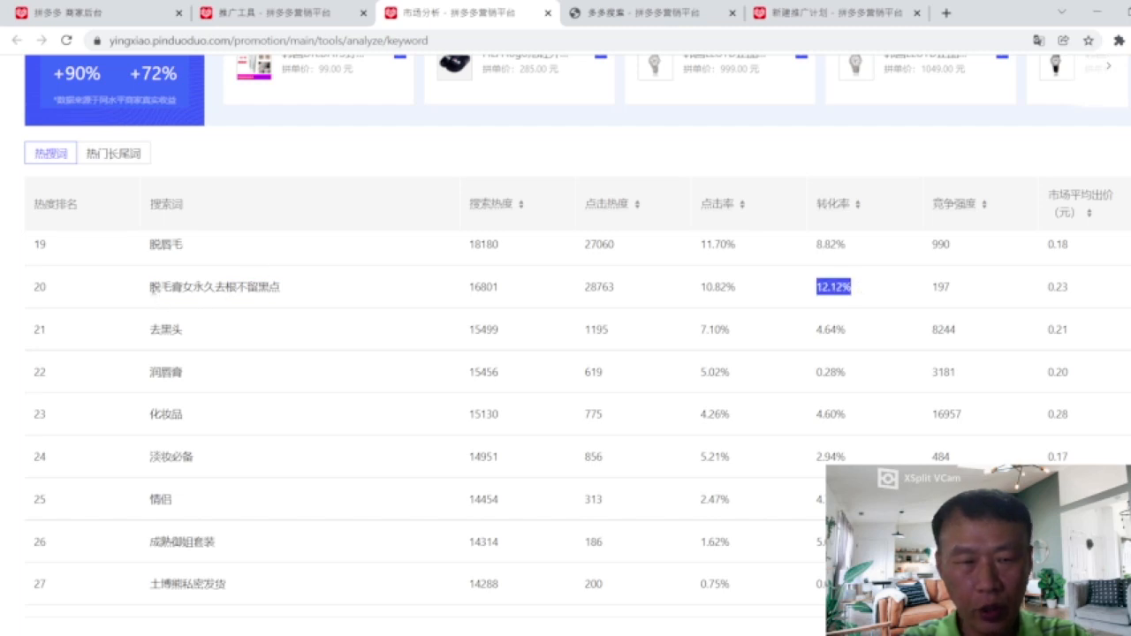
Copy 脱毛膏女永久去根不留黑点 from the ranking and create it as a custom keyword in the promotion unit.
{"action": "left_click_drag", "start_coordinate": [150, 287], "coordinate": [280, 289]}
{"action": "key", "text": "ctrl+c"}
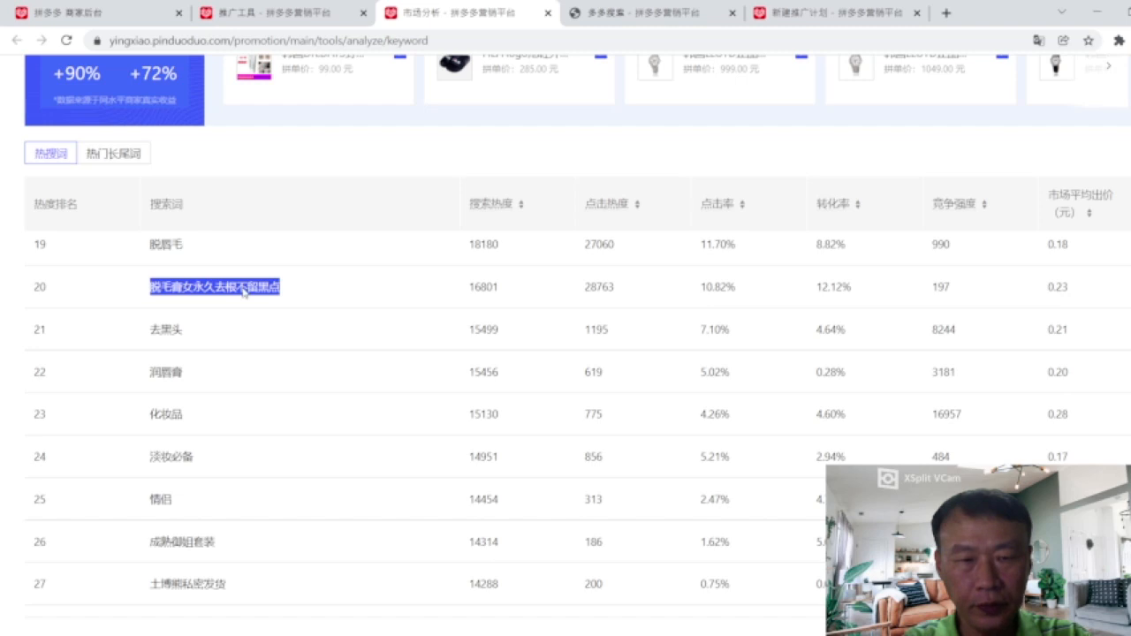
{"action": "left_click", "coordinate": [806, 16]}
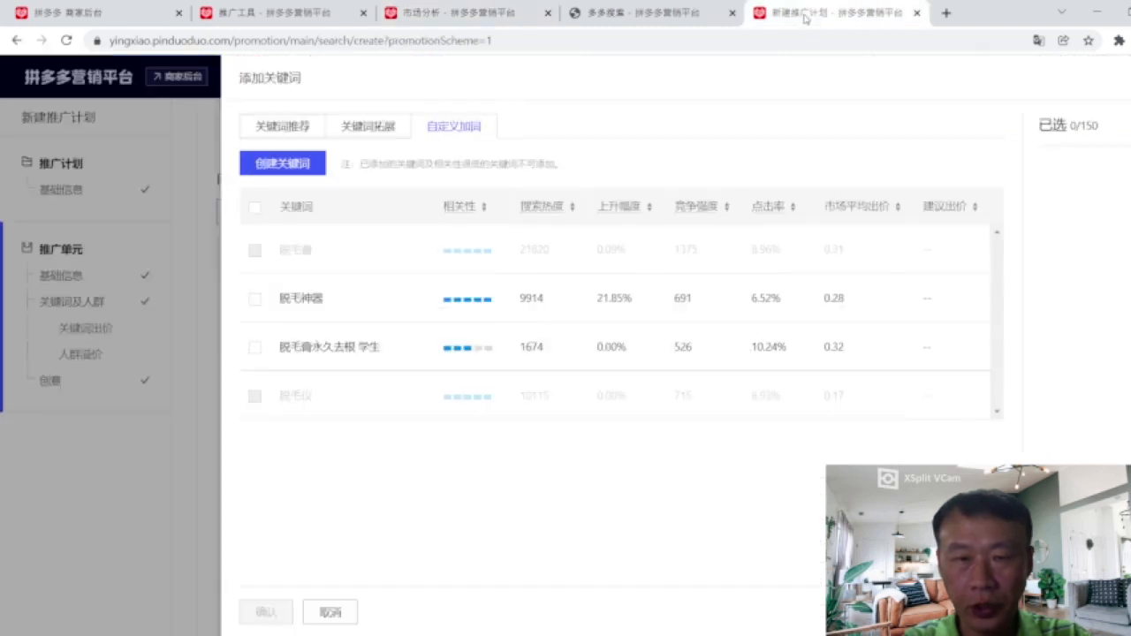
{"action": "left_click", "coordinate": [293, 169]}
{"action": "left_click", "coordinate": [284, 212]}
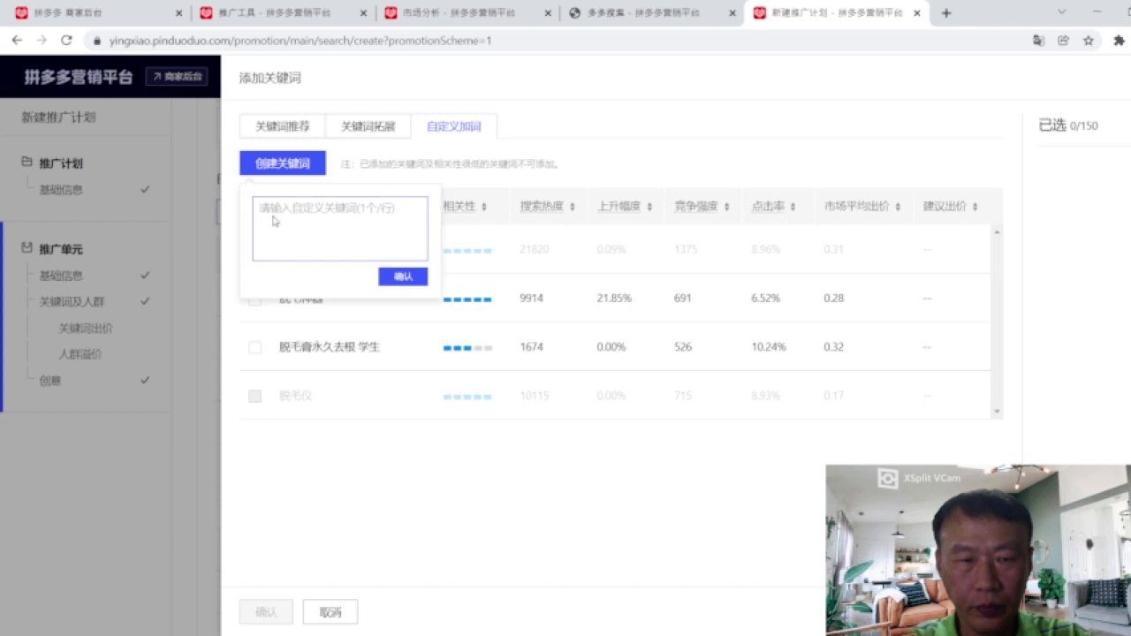
{"action": "key", "text": "ctrl+v"}
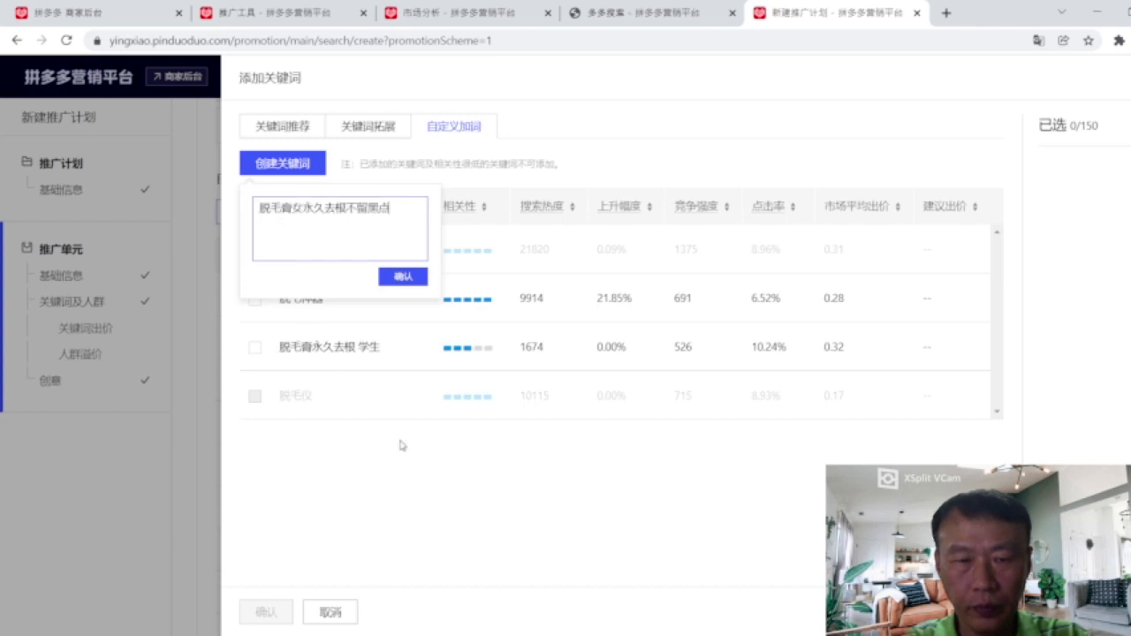
{"action": "left_click", "coordinate": [404, 277]}
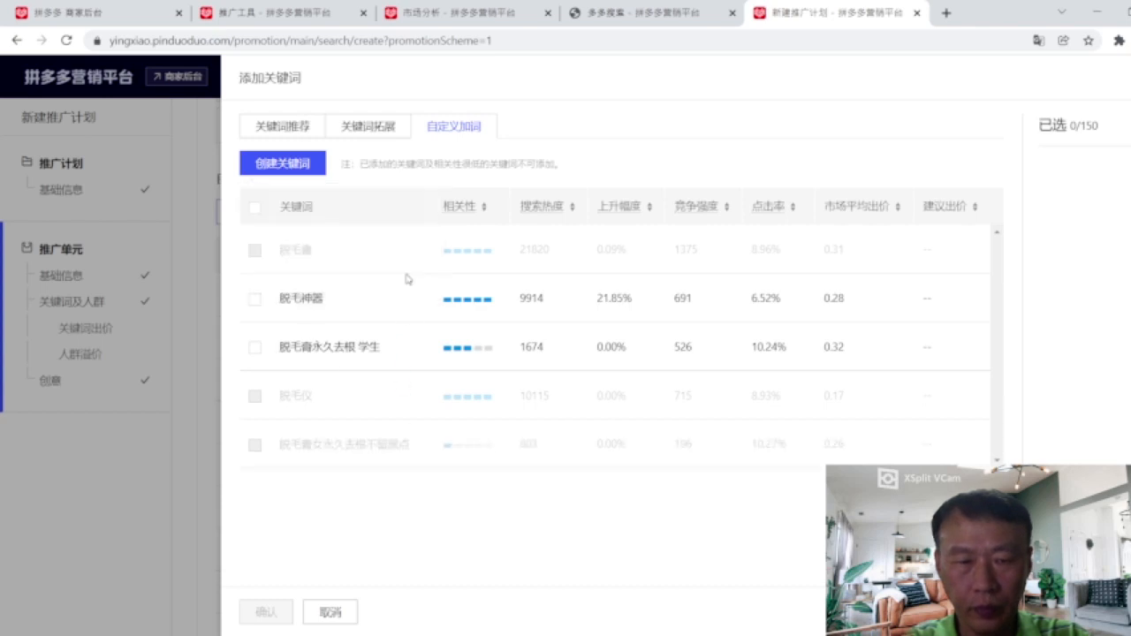
Copy 脱毛仪器 from the 热搜词 ranking and create it as a custom keyword in the promotion unit.
{"action": "left_click", "coordinate": [453, 15]}
{"action": "scroll", "coordinate": [313, 470], "scroll_direction": "down", "scroll_amount": 6}
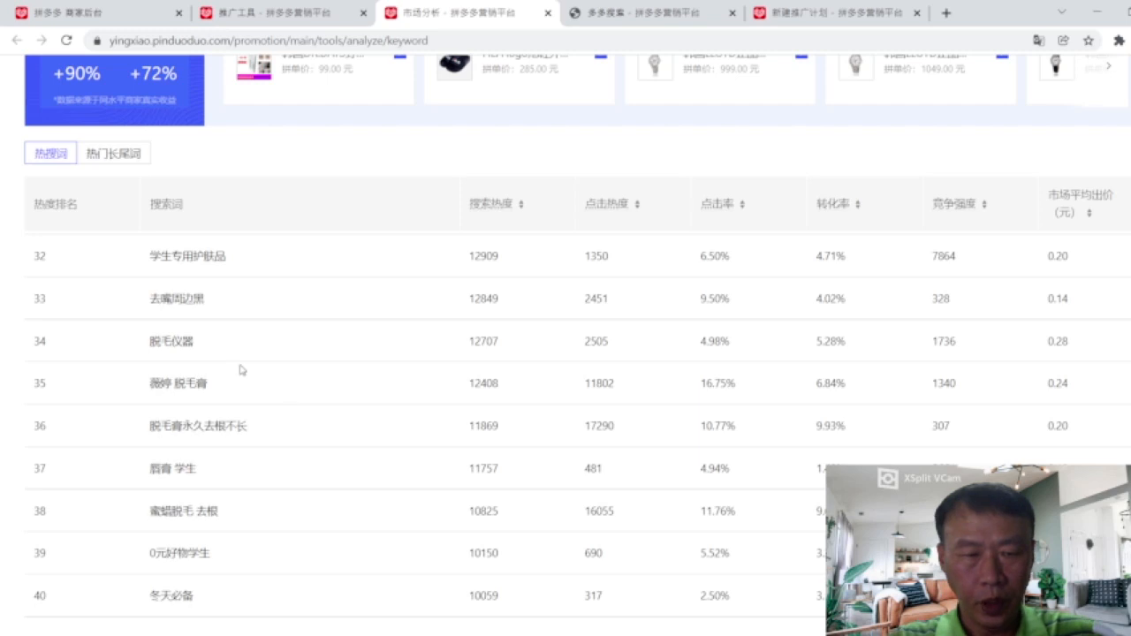
{"action": "left_click_drag", "start_coordinate": [152, 342], "coordinate": [202, 348]}
{"action": "key", "text": "ctrl+c"}
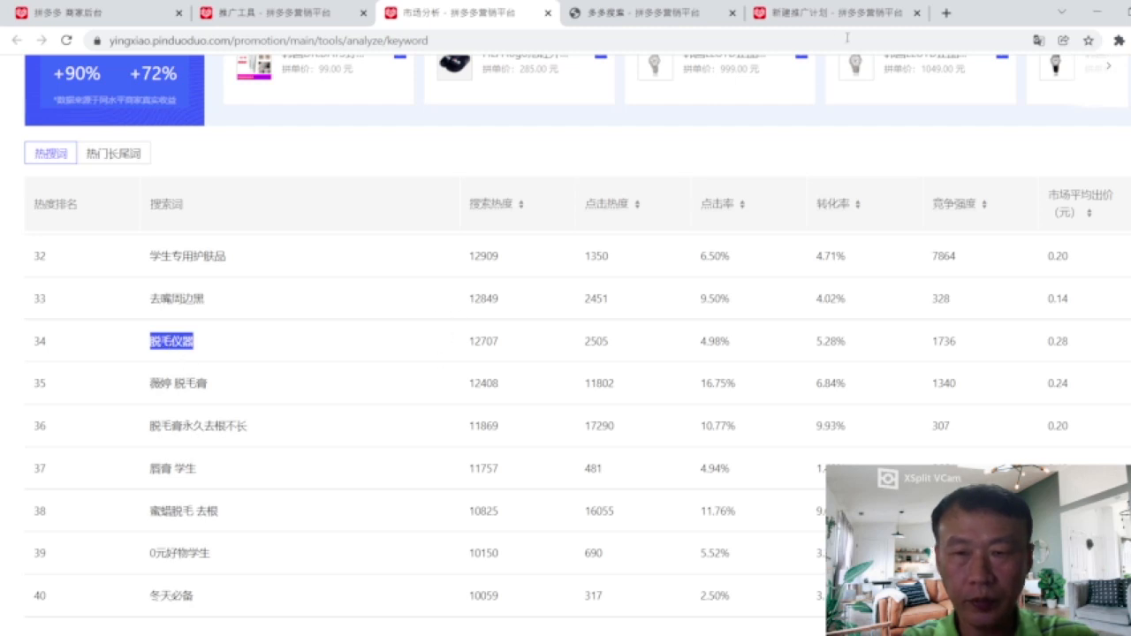
{"action": "left_click", "coordinate": [824, 15]}
{"action": "left_click", "coordinate": [290, 167]}
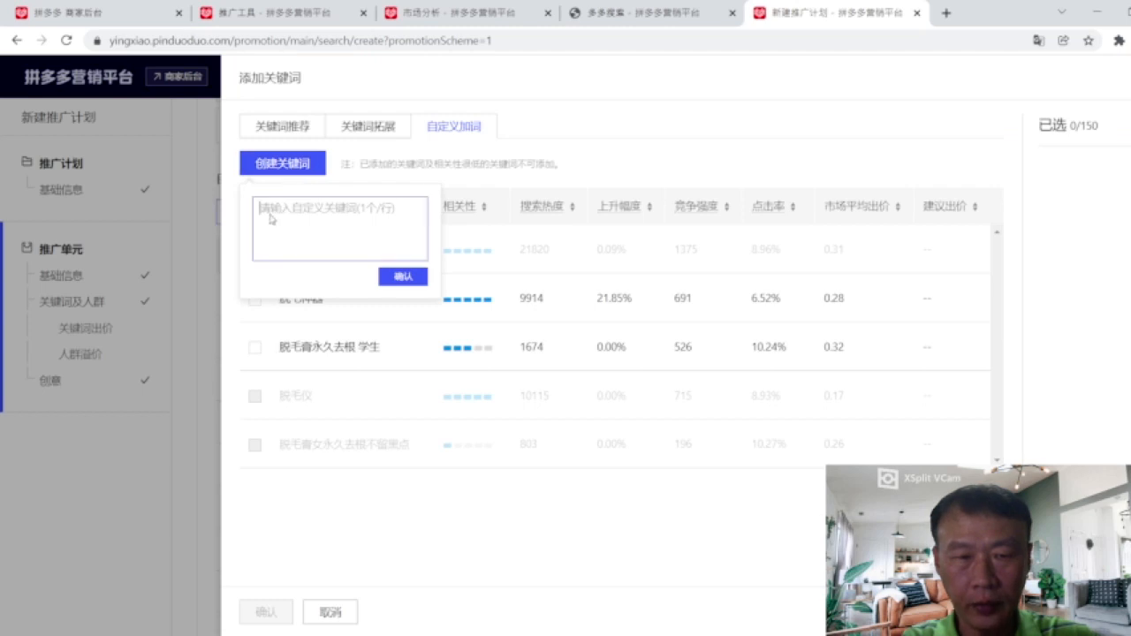
{"action": "key", "text": "ctrl+v"}
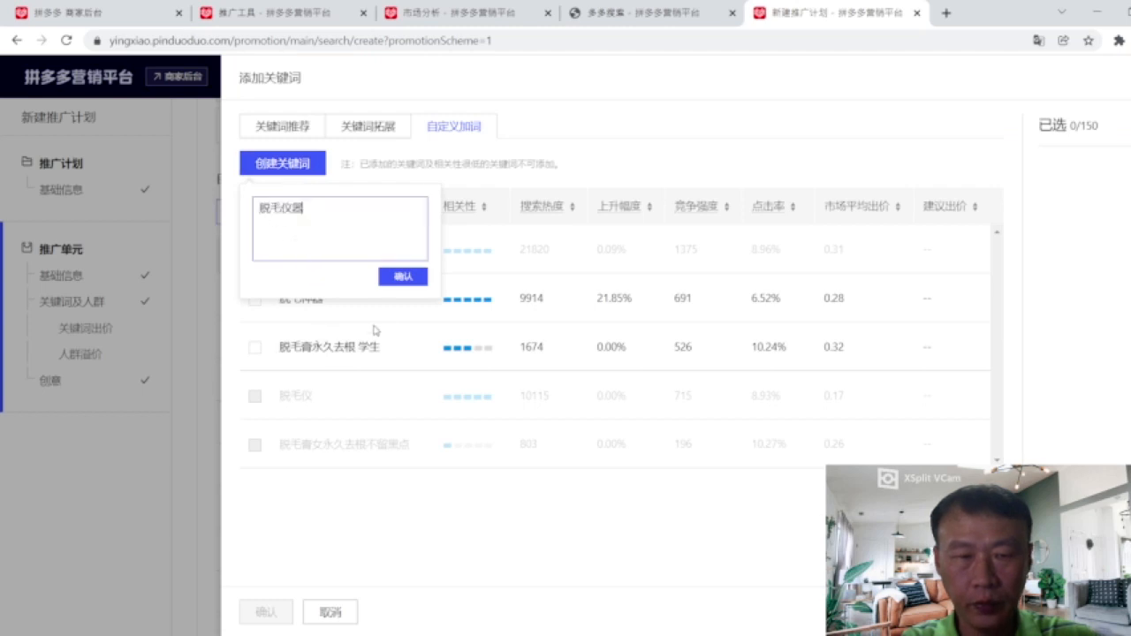
{"action": "left_click", "coordinate": [397, 277]}
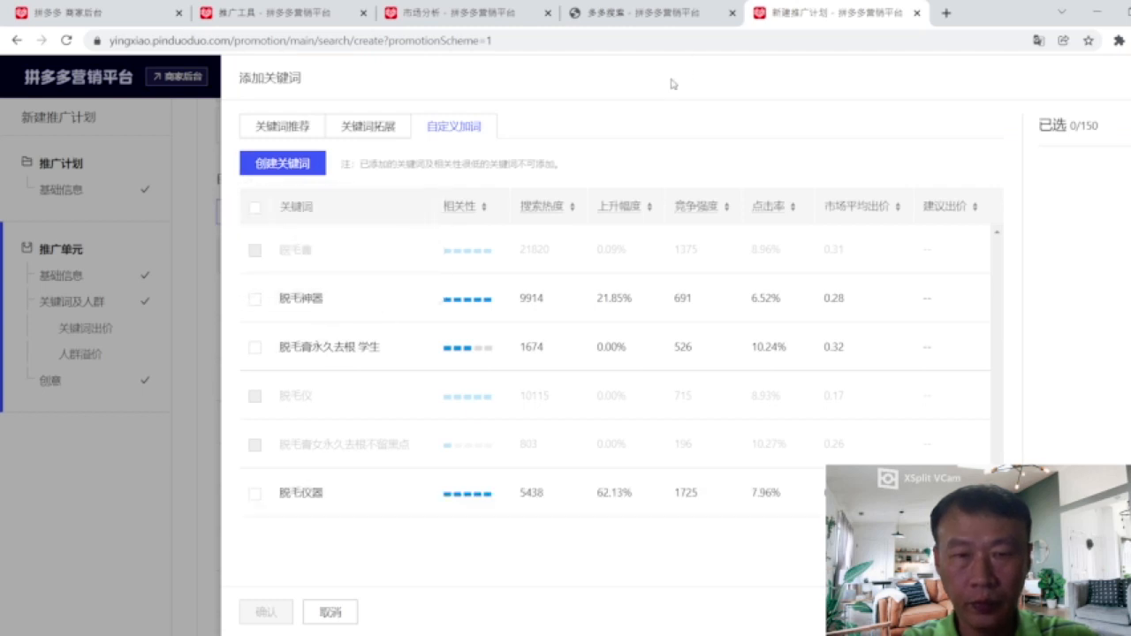
Copy 脱毛膏永久去根不长 from the 热搜词 ranking and create it as a custom keyword in the promotion unit.
{"action": "left_click", "coordinate": [463, 21]}
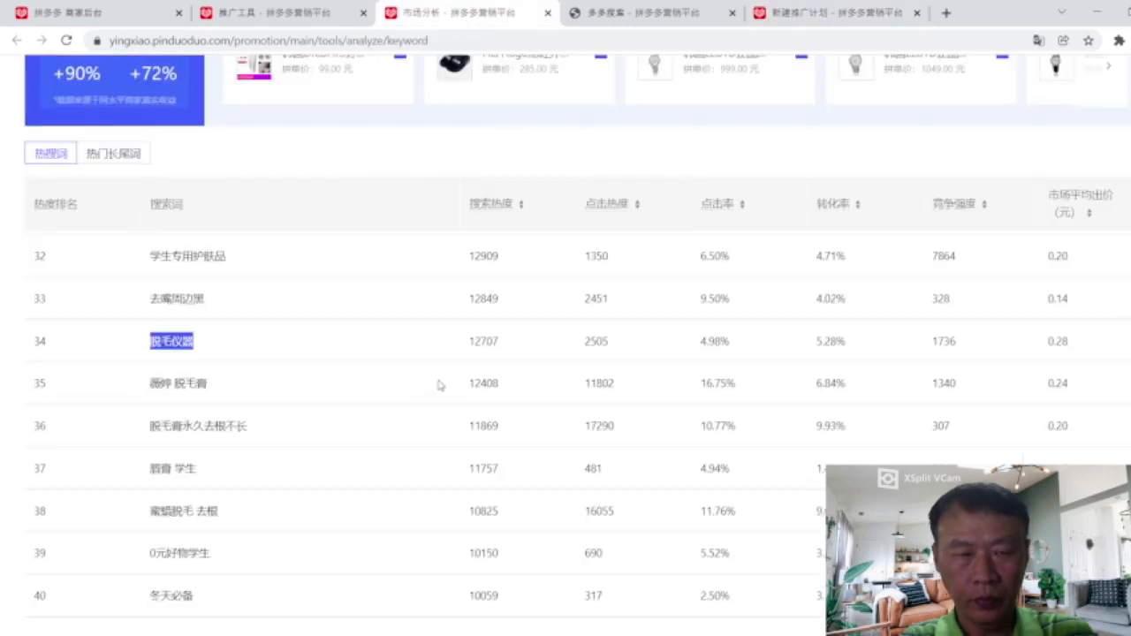
{"action": "scroll", "coordinate": [442, 383], "scroll_direction": "down", "scroll_amount": 1}
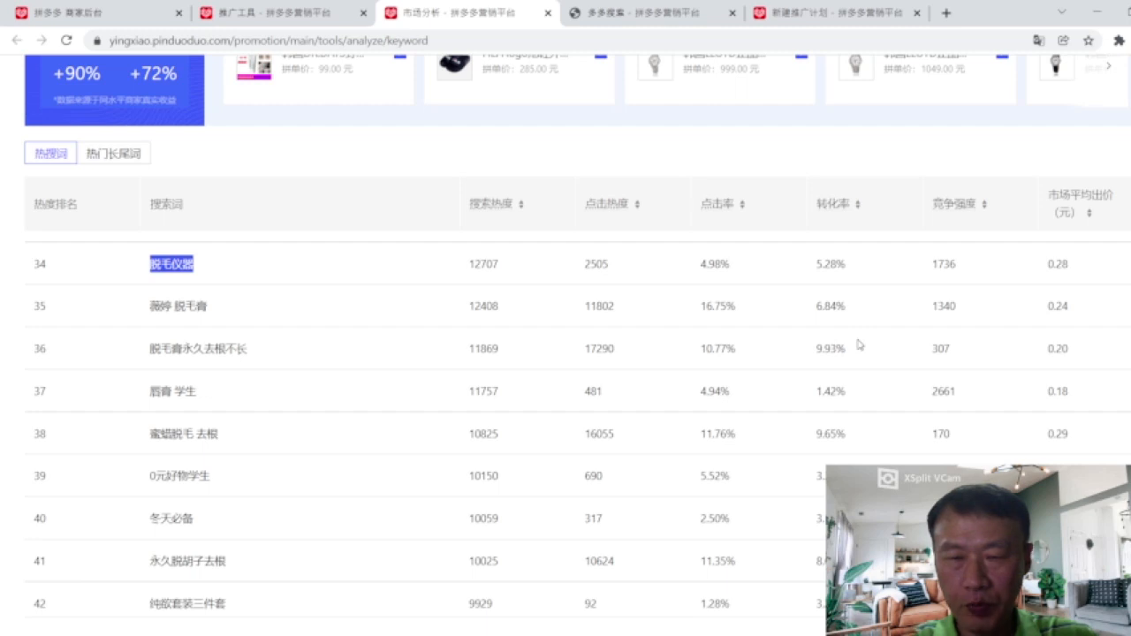
{"action": "left_click_drag", "start_coordinate": [151, 350], "coordinate": [244, 355]}
{"action": "key", "text": "ctrl+c"}
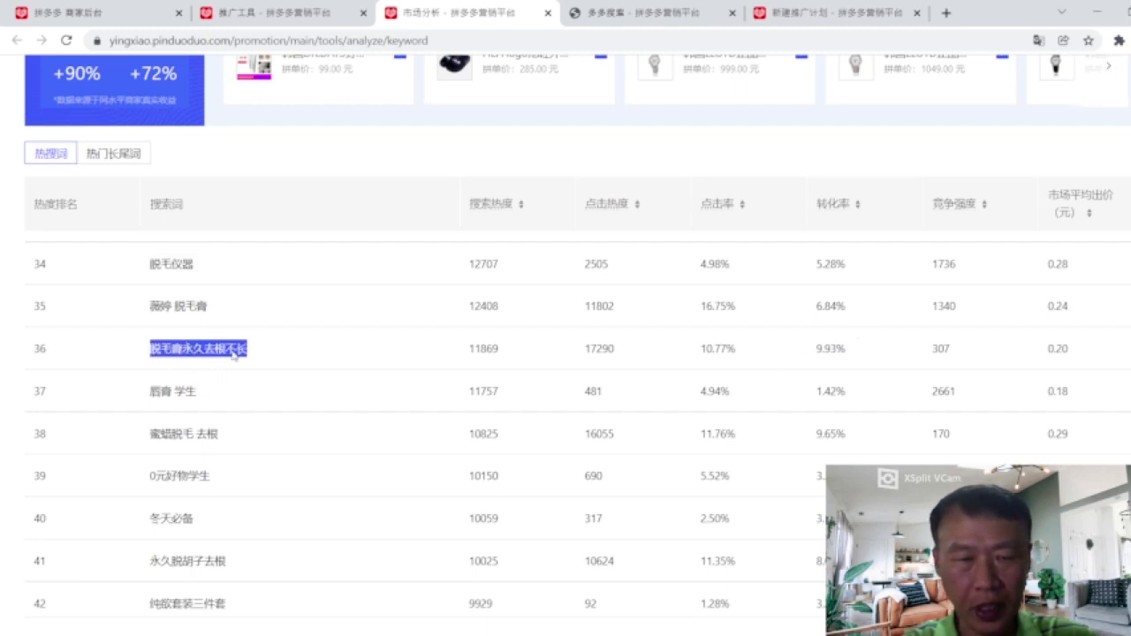
{"action": "left_click", "coordinate": [827, 13]}
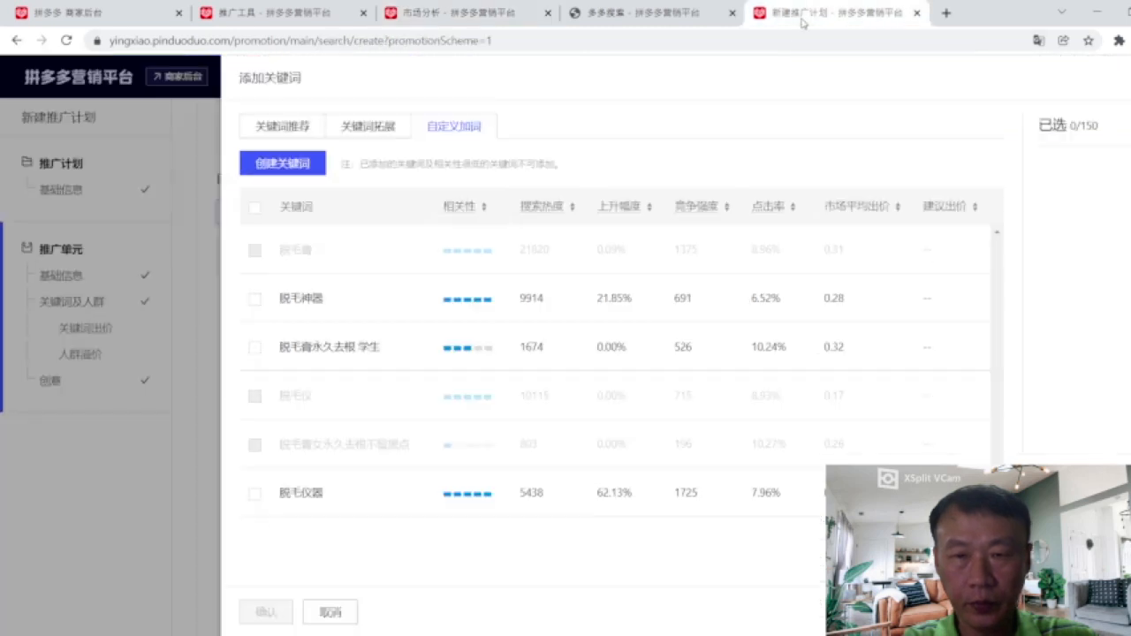
{"action": "left_click", "coordinate": [290, 167]}
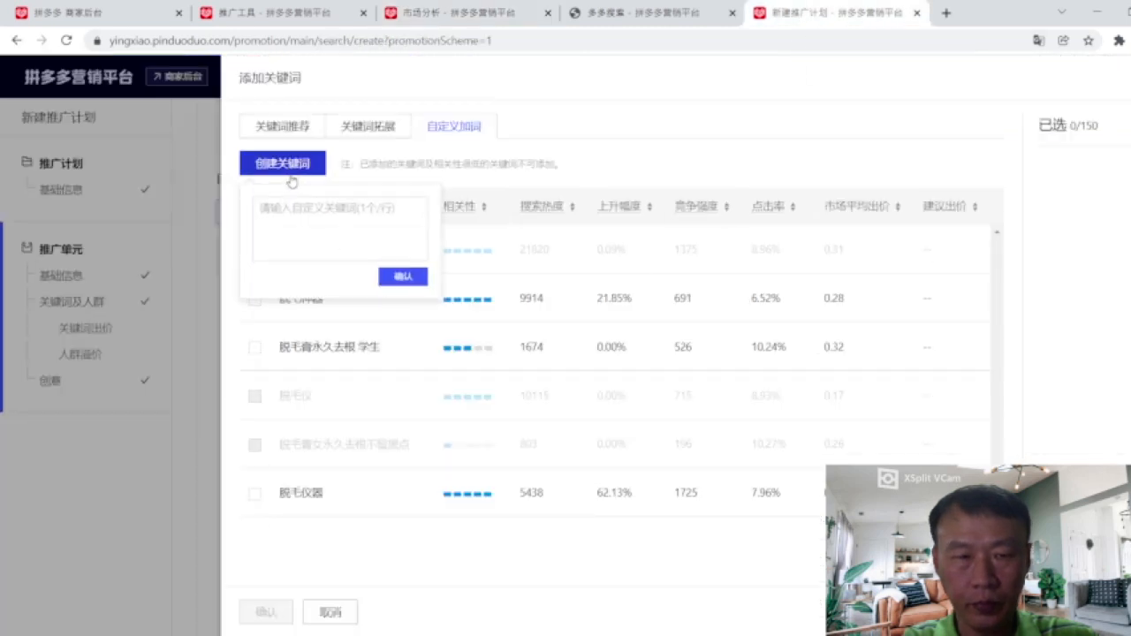
{"action": "key", "text": "ctrl+v"}
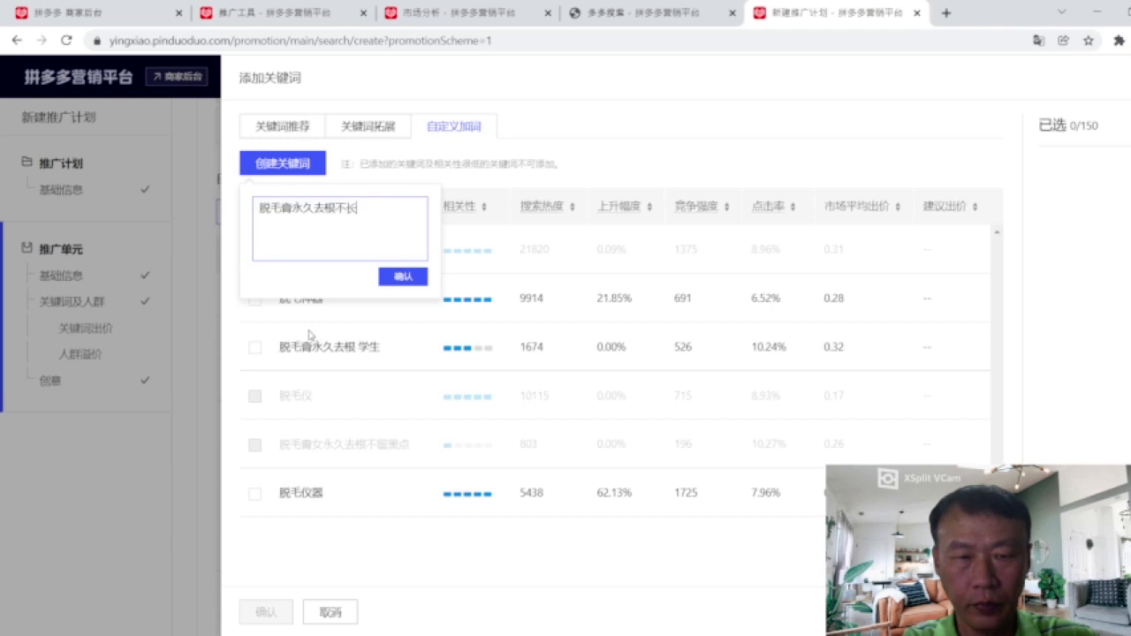
{"action": "left_click", "coordinate": [403, 280]}
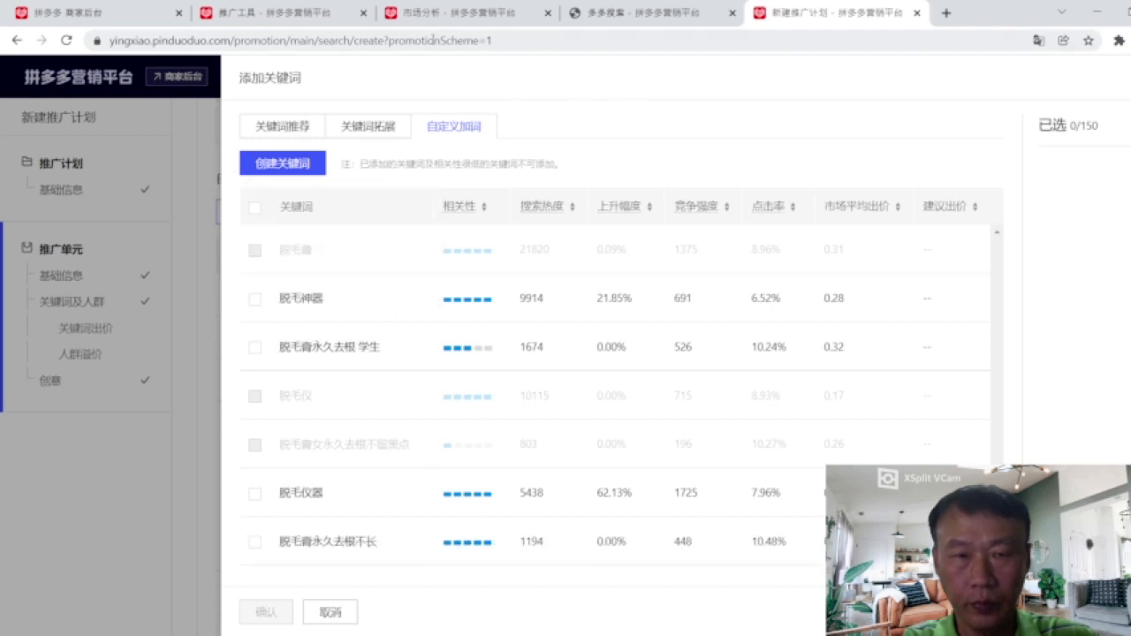
Find 去毛膏 further down the 热搜词 ranking and create it as a custom keyword in the promotion unit.
{"action": "left_click", "coordinate": [442, 16]}
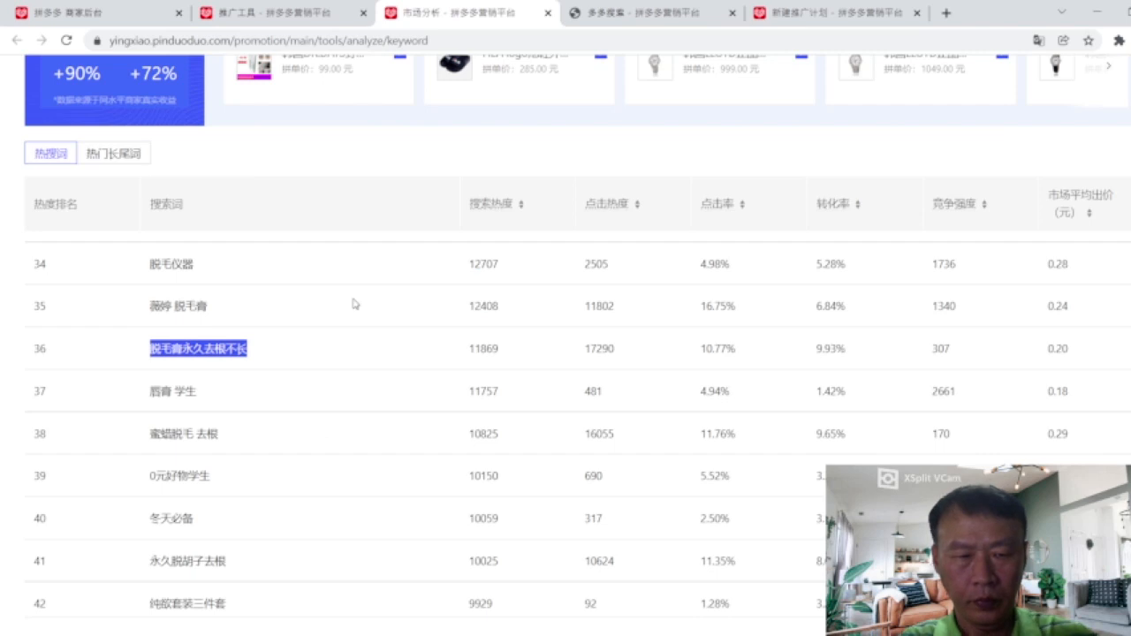
{"action": "scroll", "coordinate": [353, 327], "scroll_direction": "down", "scroll_amount": 9}
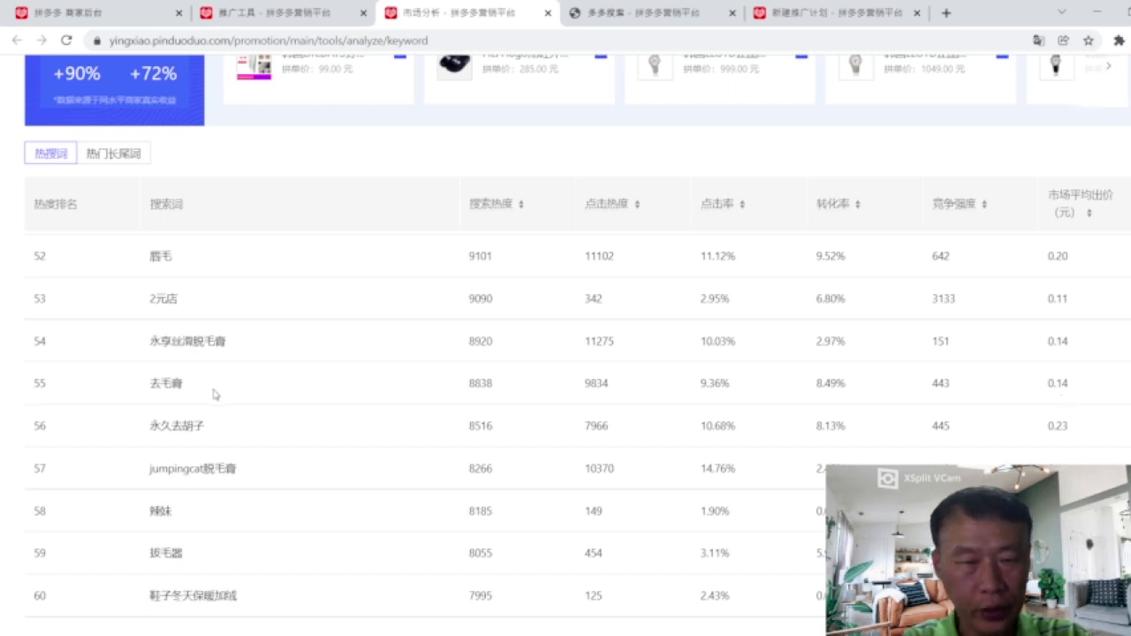
{"action": "left_click_drag", "start_coordinate": [149, 381], "coordinate": [186, 388]}
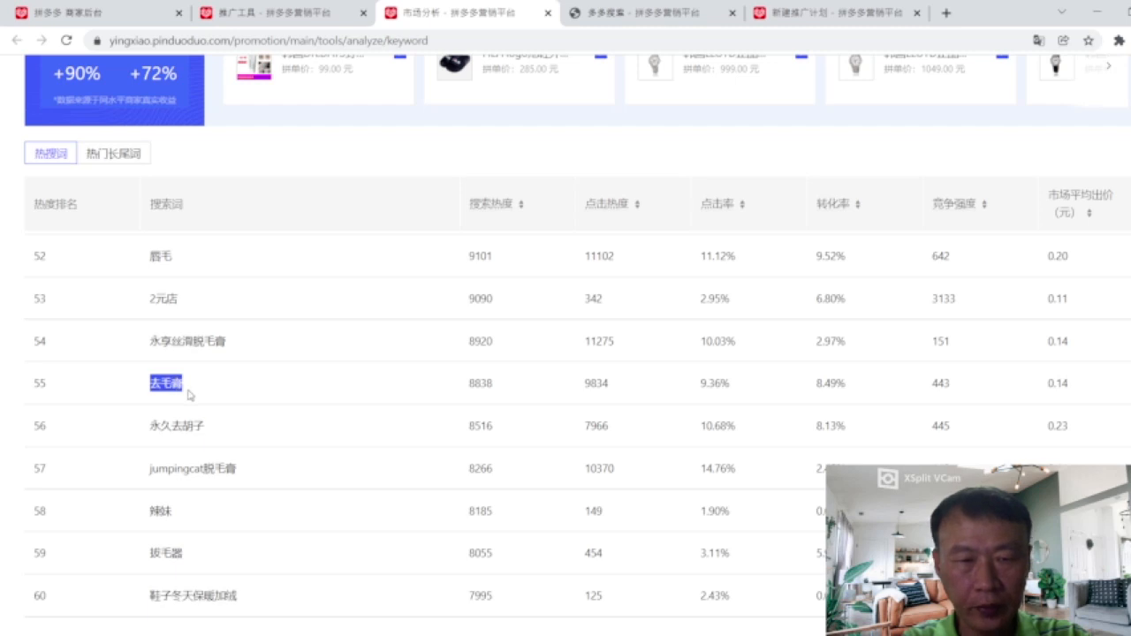
{"action": "left_click", "coordinate": [811, 14]}
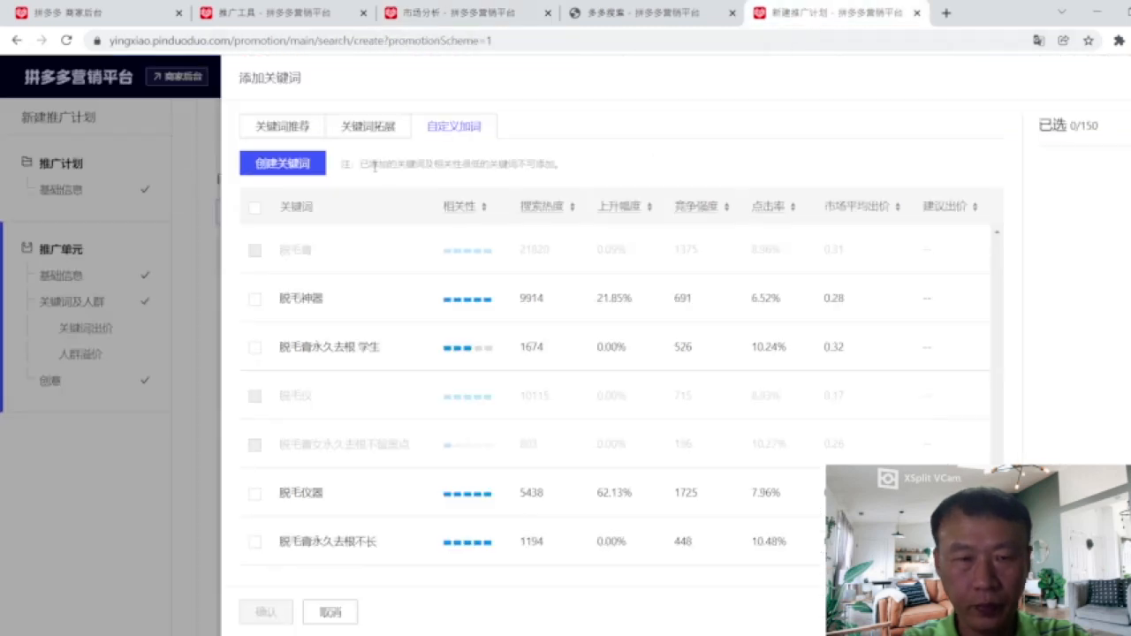
{"action": "left_click", "coordinate": [281, 164]}
{"action": "left_click", "coordinate": [280, 215]}
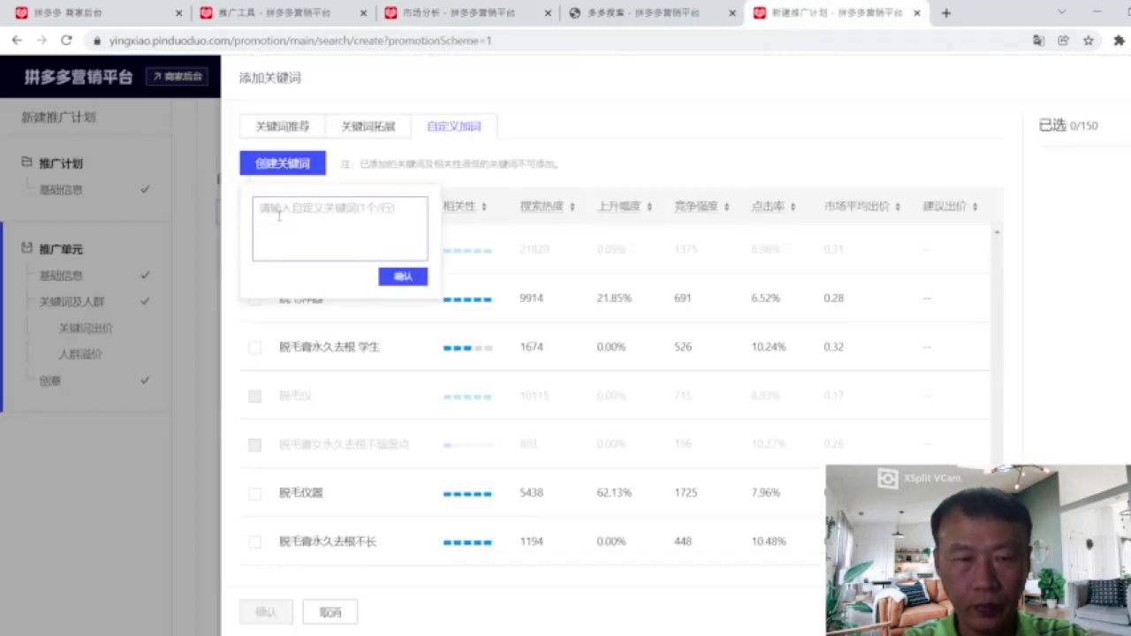
{"action": "type", "text": "去毛膏"}
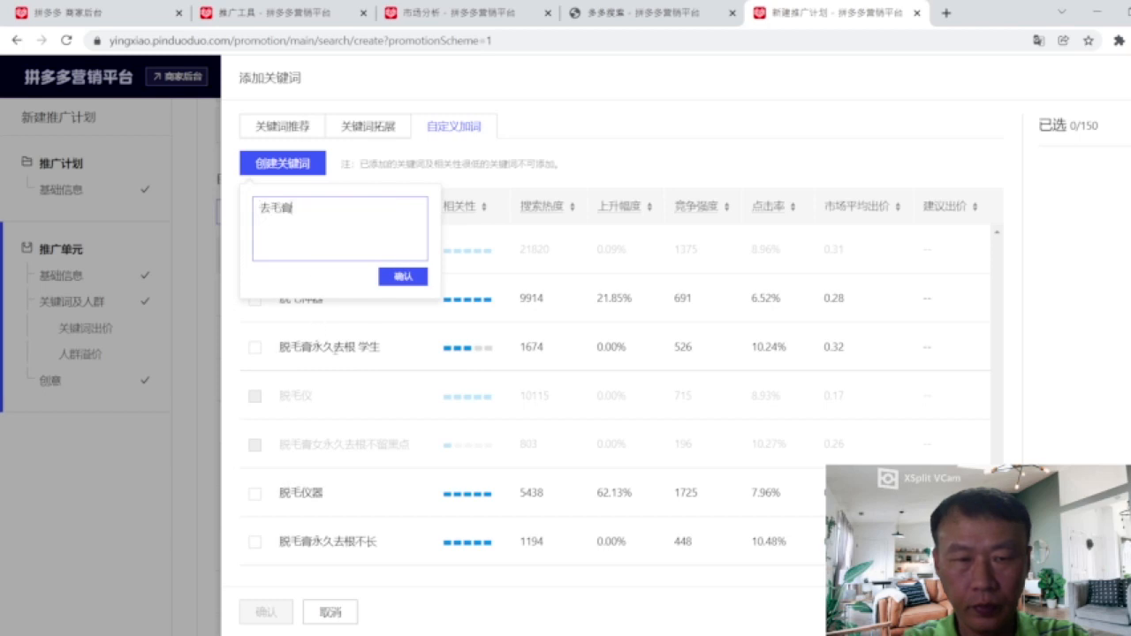
{"action": "left_click", "coordinate": [403, 277]}
{"action": "scroll", "coordinate": [397, 321], "scroll_direction": "down", "scroll_amount": 2}
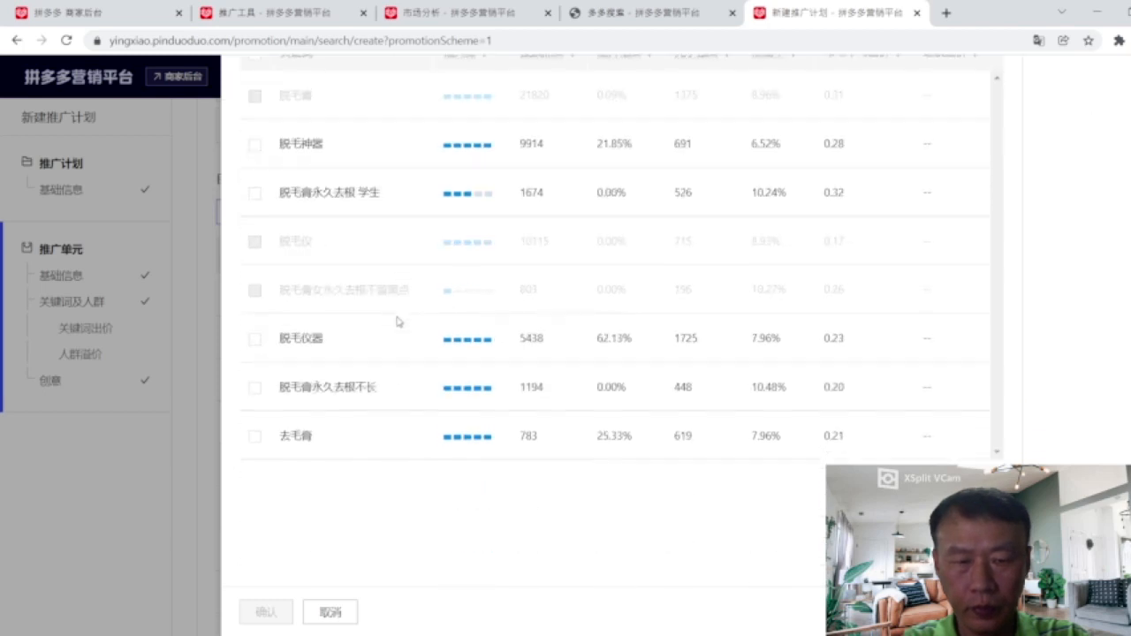
Find 脱毛膏学生党 further down the 热搜词 ranking and create it as a custom keyword in the promotion unit.
{"action": "left_click", "coordinate": [439, 13]}
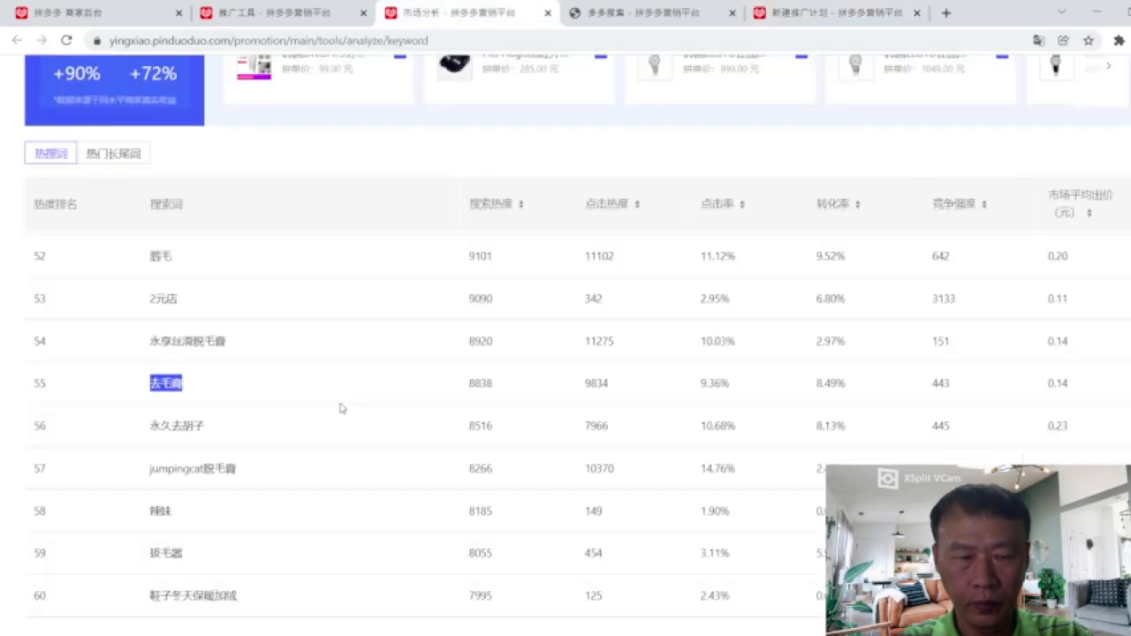
{"action": "scroll", "coordinate": [341, 408], "scroll_direction": "down", "scroll_amount": 5}
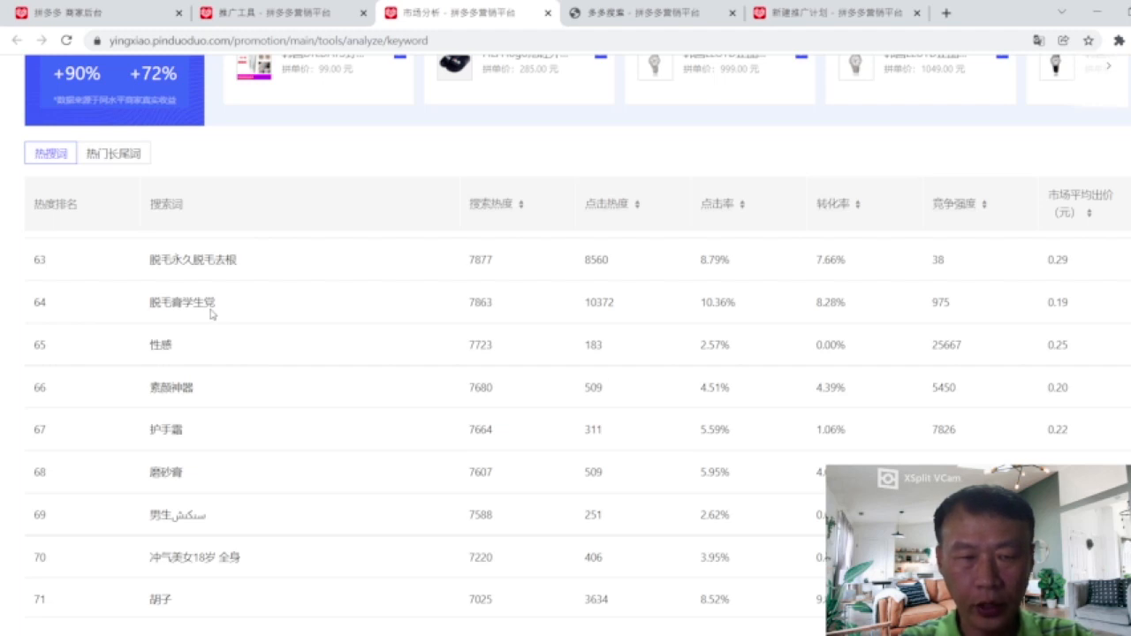
{"action": "left_click_drag", "start_coordinate": [148, 303], "coordinate": [216, 303]}
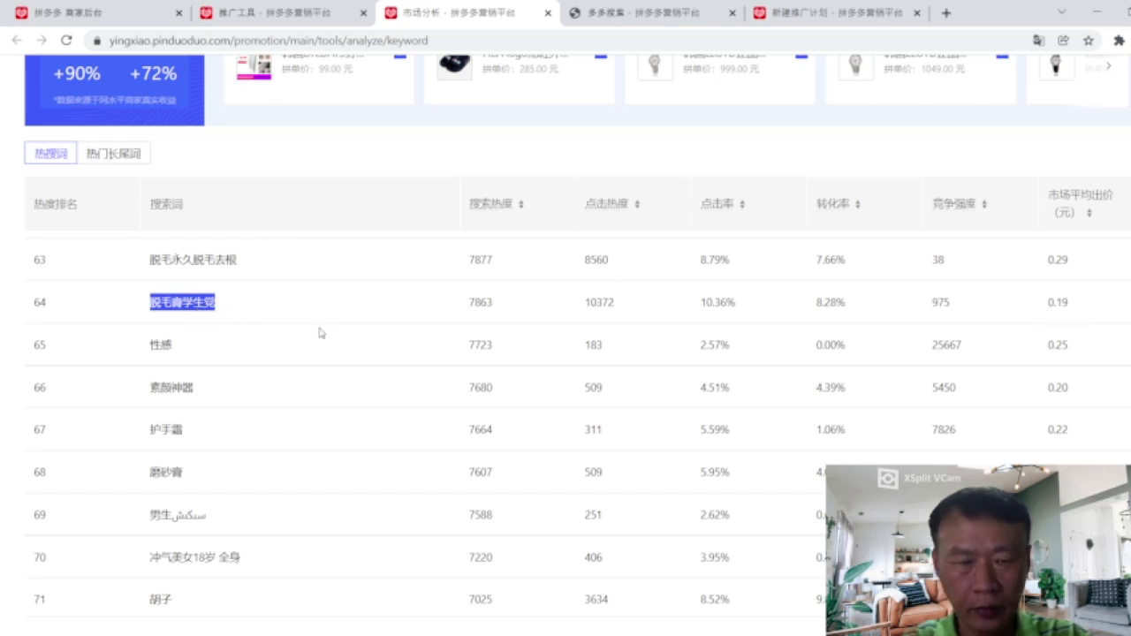
{"action": "left_click", "coordinate": [822, 13]}
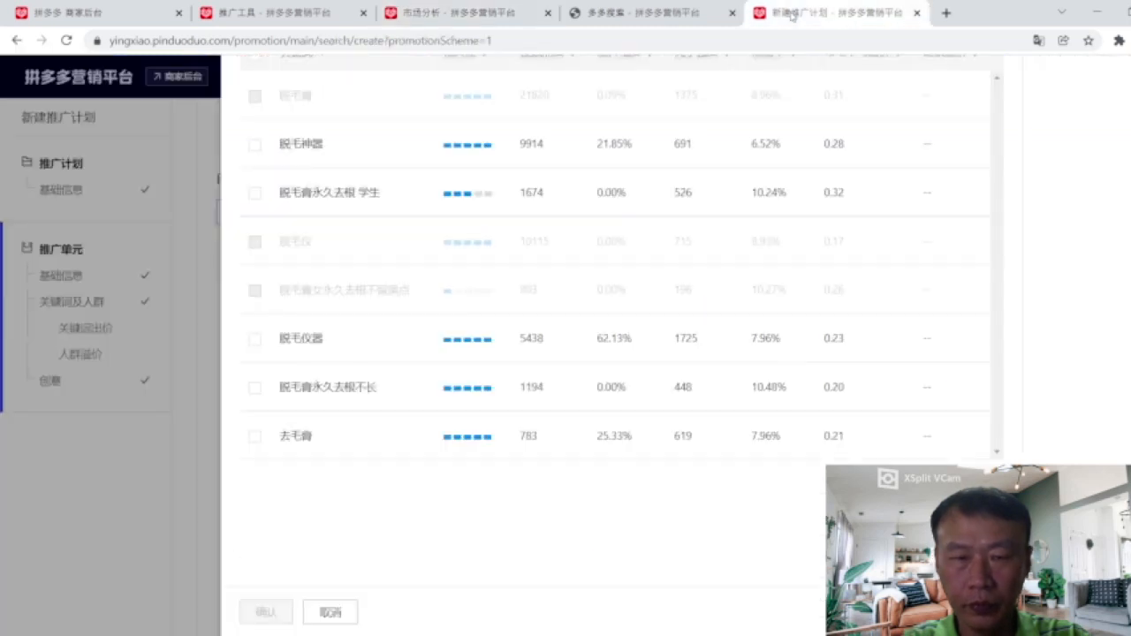
{"action": "scroll", "coordinate": [349, 379], "scroll_direction": "up", "scroll_amount": 3}
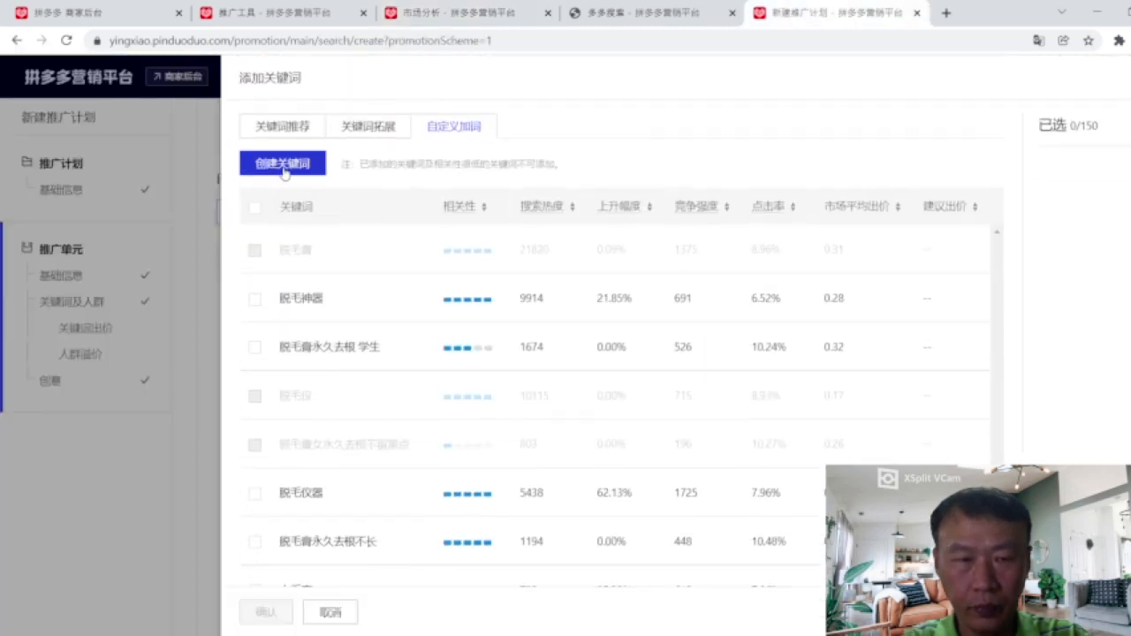
{"action": "left_click", "coordinate": [284, 167]}
{"action": "left_click", "coordinate": [283, 210]}
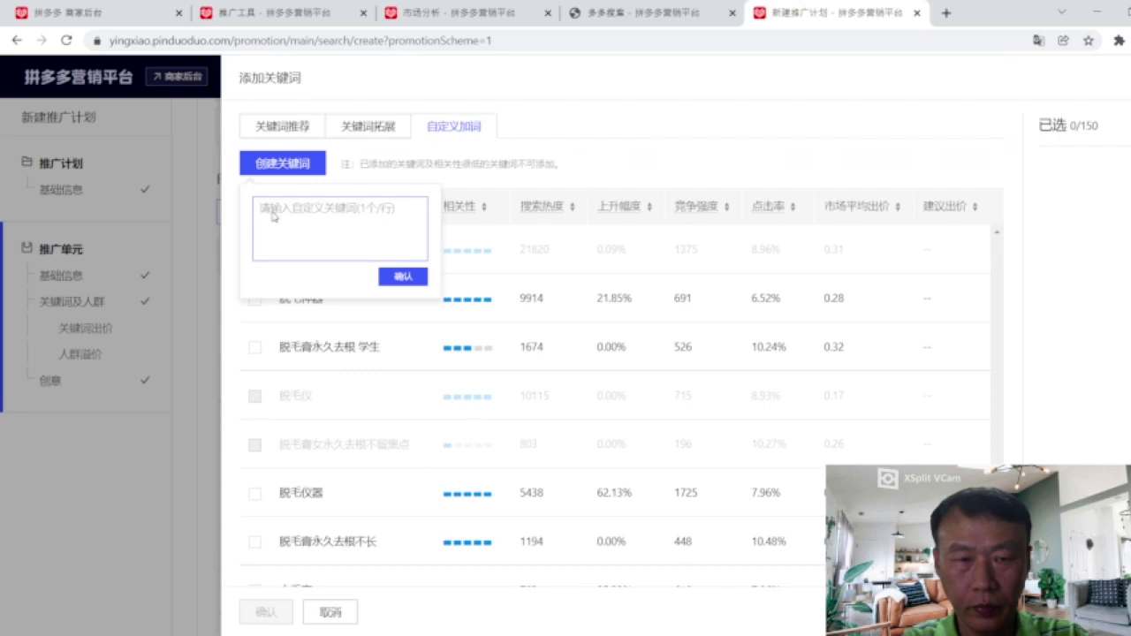
{"action": "type", "text": "脱毛膏学生党"}
{"action": "left_click", "coordinate": [403, 278]}
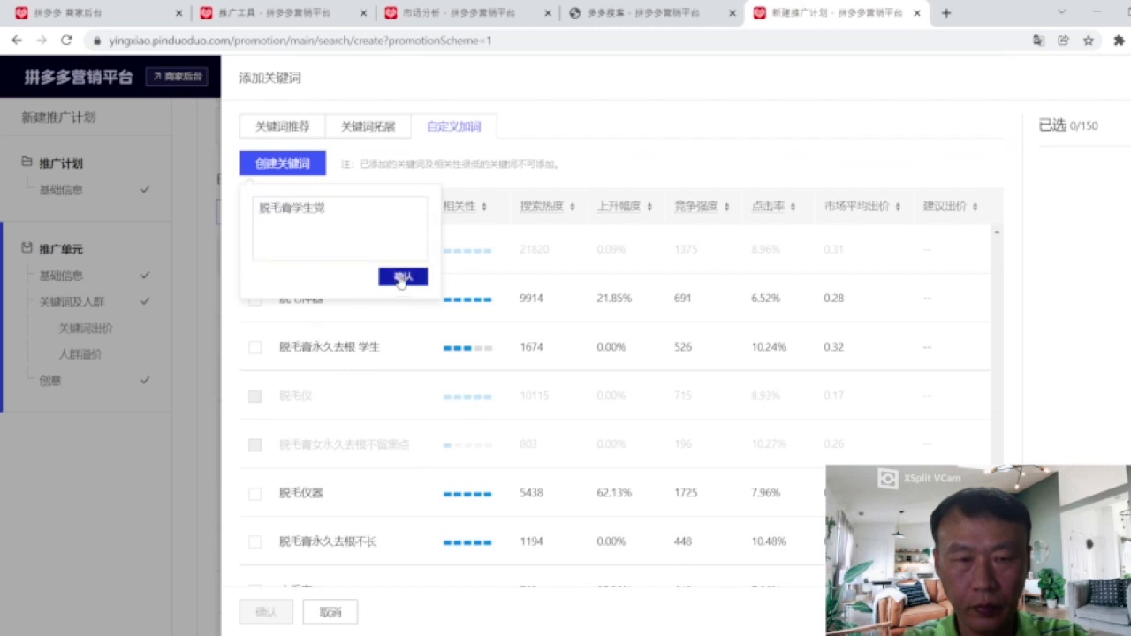
{"action": "scroll", "coordinate": [439, 340], "scroll_direction": "down", "scroll_amount": 2}
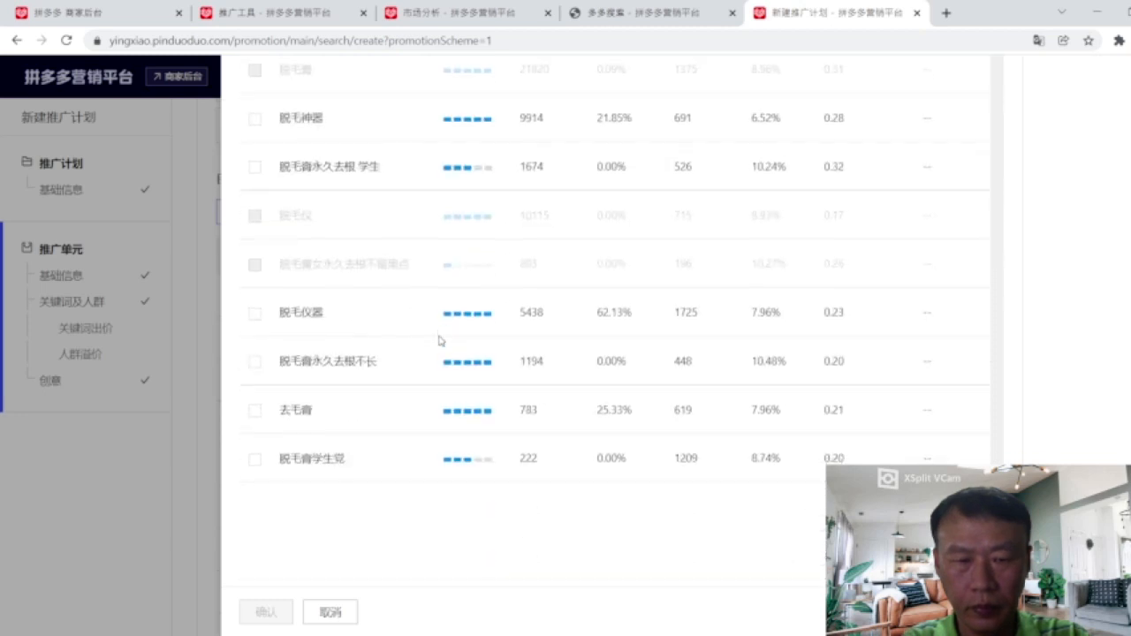
Look through the lower-ranked 热搜词 in the market analysis, and examine the 热门长尾词 ranking for hair-removal terms.
{"action": "left_click", "coordinate": [433, 14]}
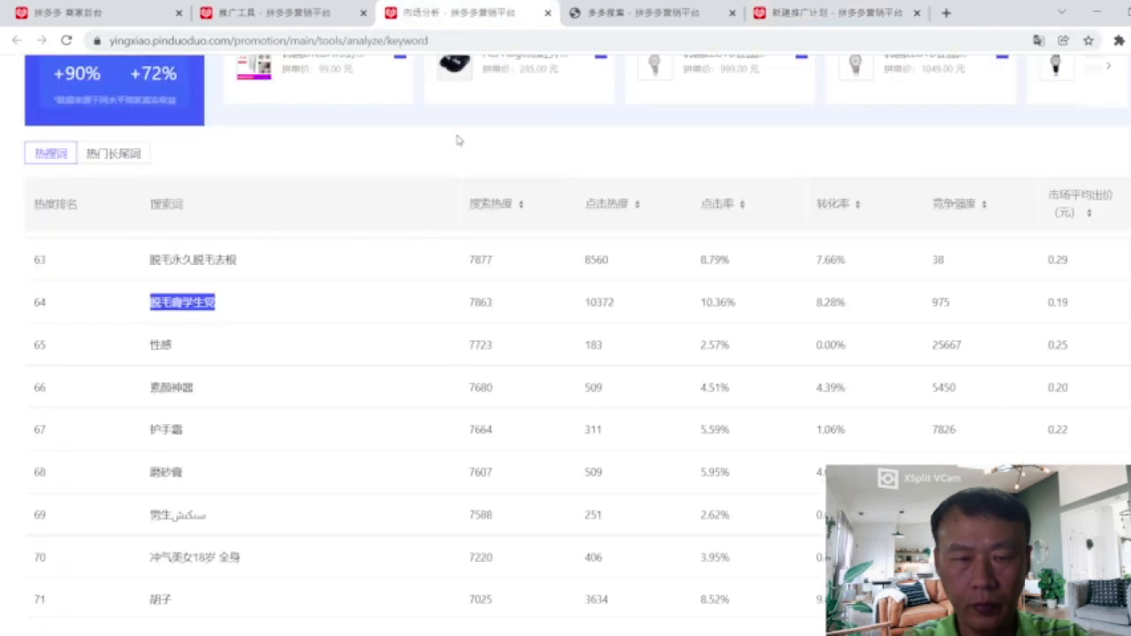
{"action": "scroll", "coordinate": [354, 365], "scroll_direction": "down", "scroll_amount": 8}
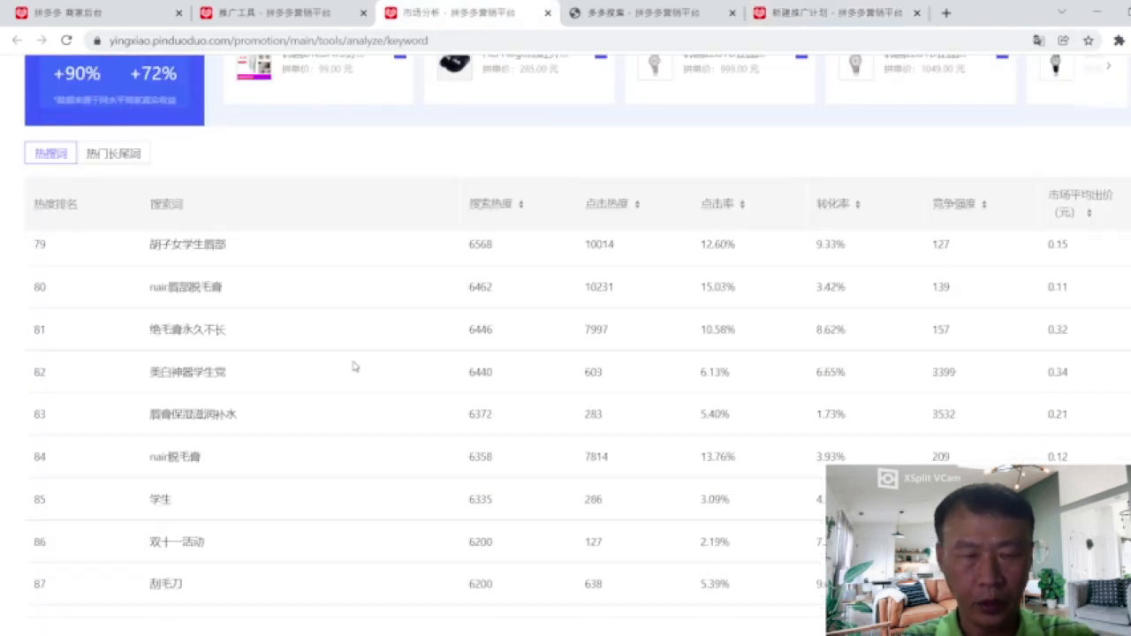
{"action": "scroll", "coordinate": [353, 366], "scroll_direction": "up", "scroll_amount": 12}
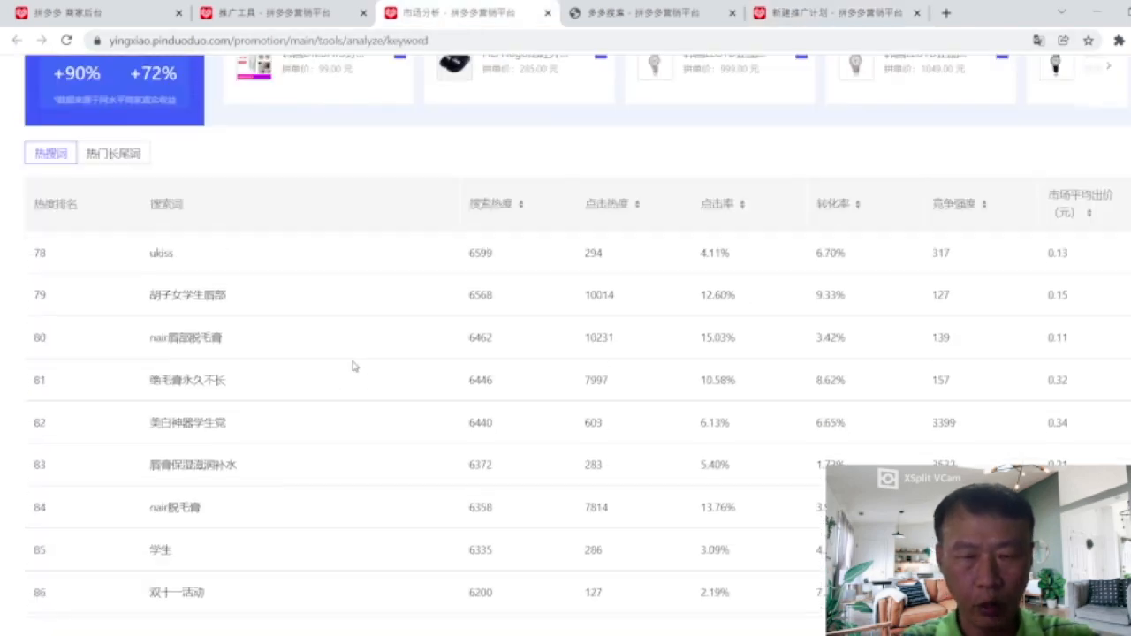
{"action": "scroll", "coordinate": [354, 366], "scroll_direction": "up", "scroll_amount": 20}
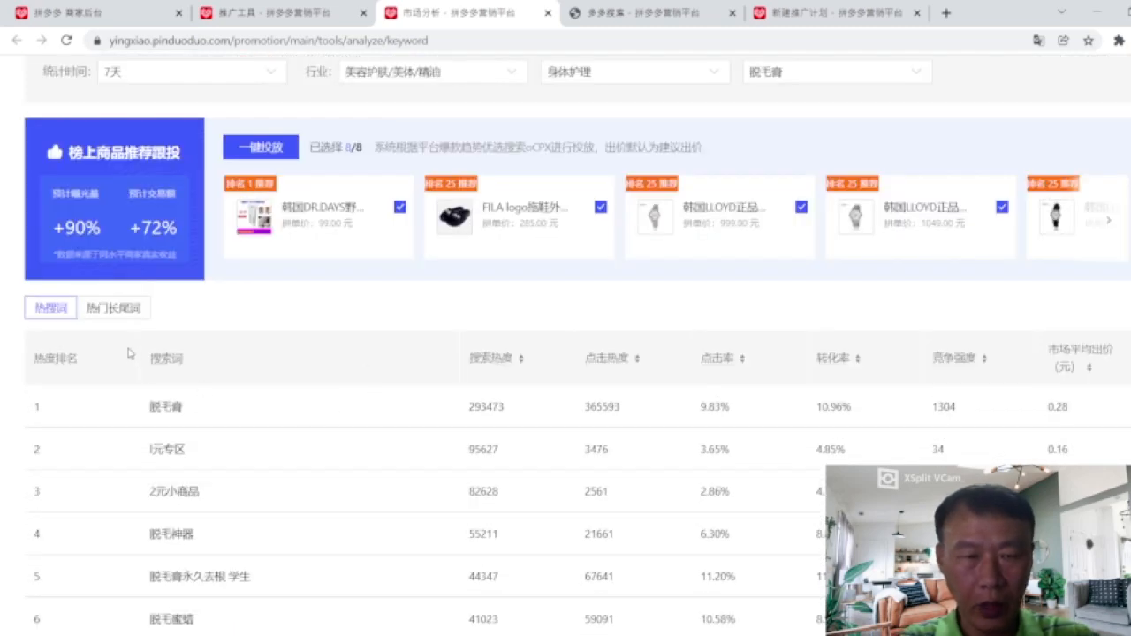
{"action": "left_click", "coordinate": [125, 312]}
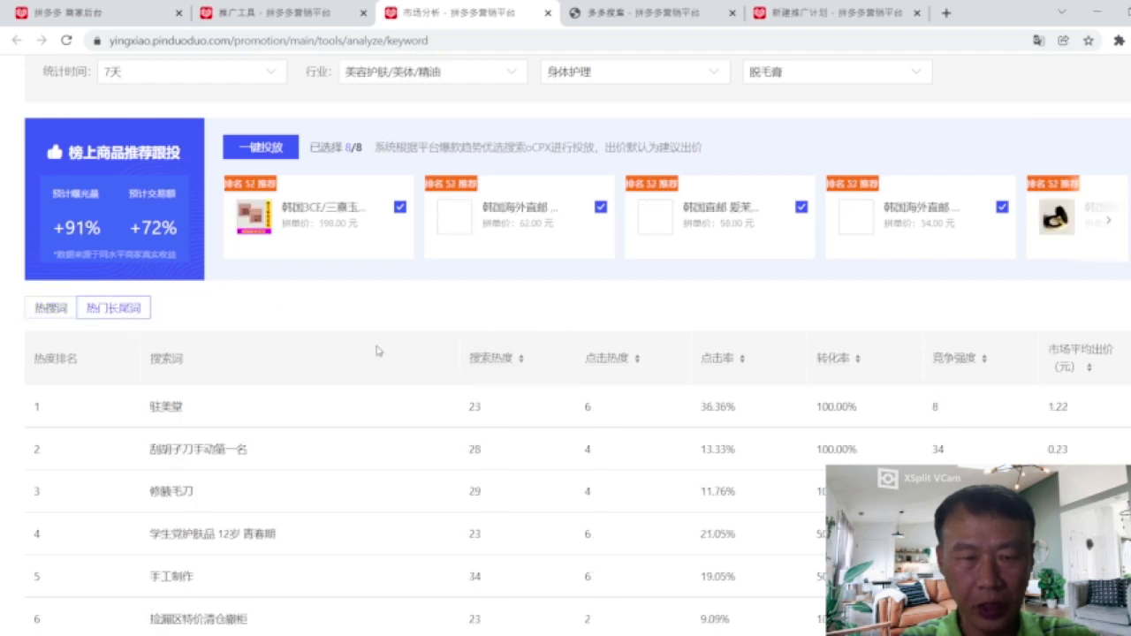
{"action": "scroll", "coordinate": [376, 351], "scroll_direction": "down", "scroll_amount": 2}
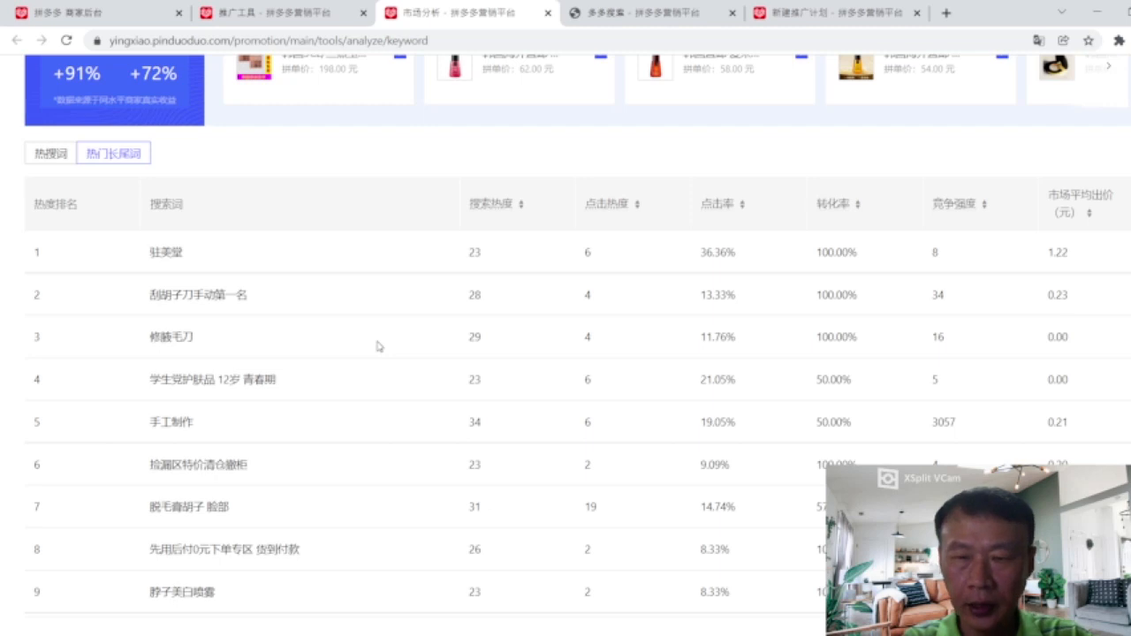
{"action": "scroll", "coordinate": [348, 371], "scroll_direction": "down", "scroll_amount": 9}
{"action": "scroll", "coordinate": [349, 370], "scroll_direction": "up", "scroll_amount": 1}
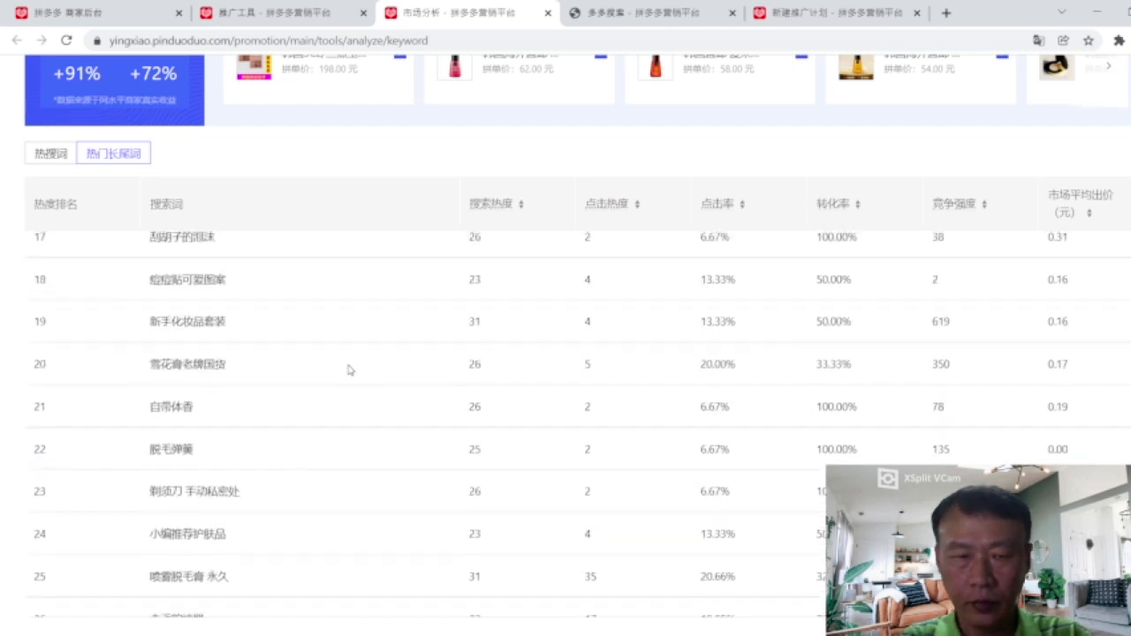
{"action": "scroll", "coordinate": [349, 371], "scroll_direction": "up", "scroll_amount": 5}
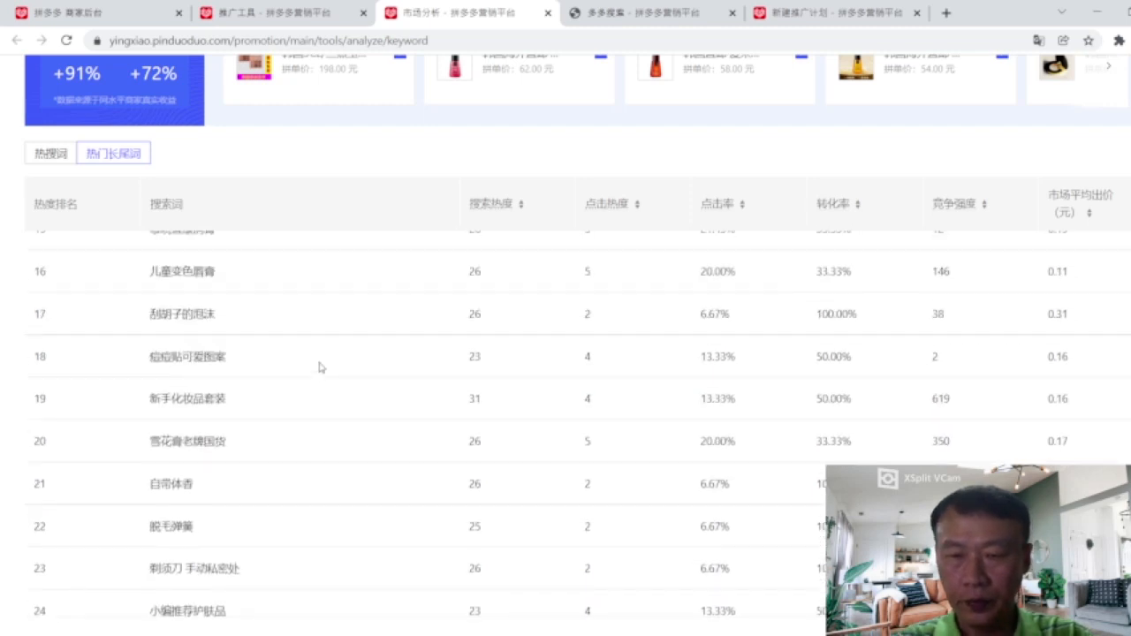
Finish checking the 热门长尾词 ranking, return to the new promotion plan, and create 韩国脱毛膏 as a custom keyword in the promotion unit.
{"action": "scroll", "coordinate": [416, 382], "scroll_direction": "up", "scroll_amount": 3}
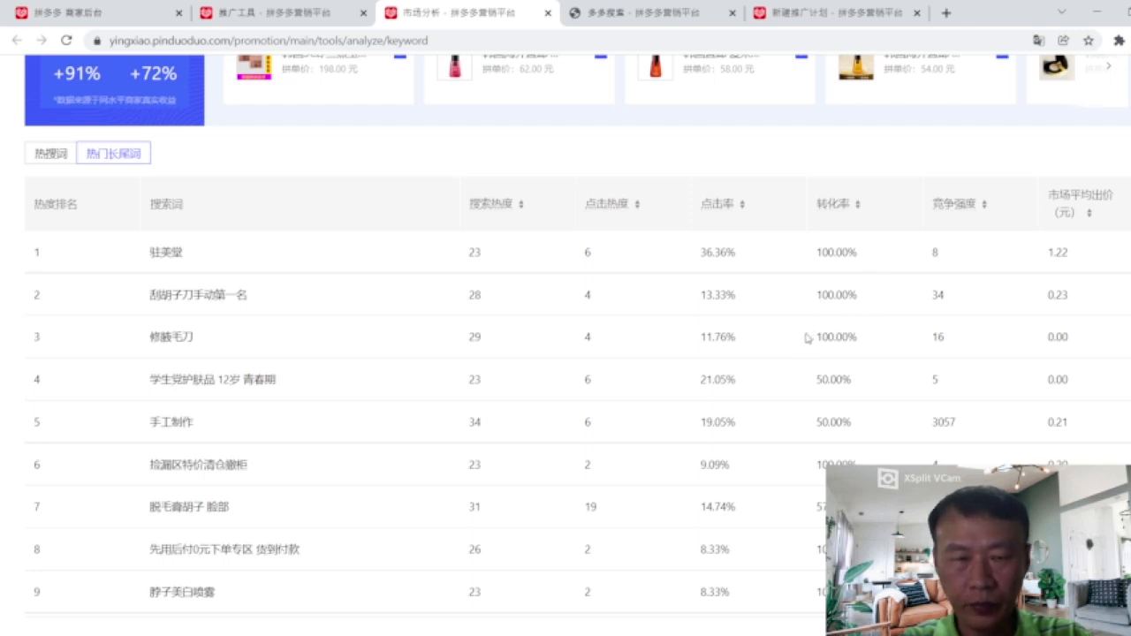
{"action": "scroll", "coordinate": [806, 338], "scroll_direction": "down", "scroll_amount": 1}
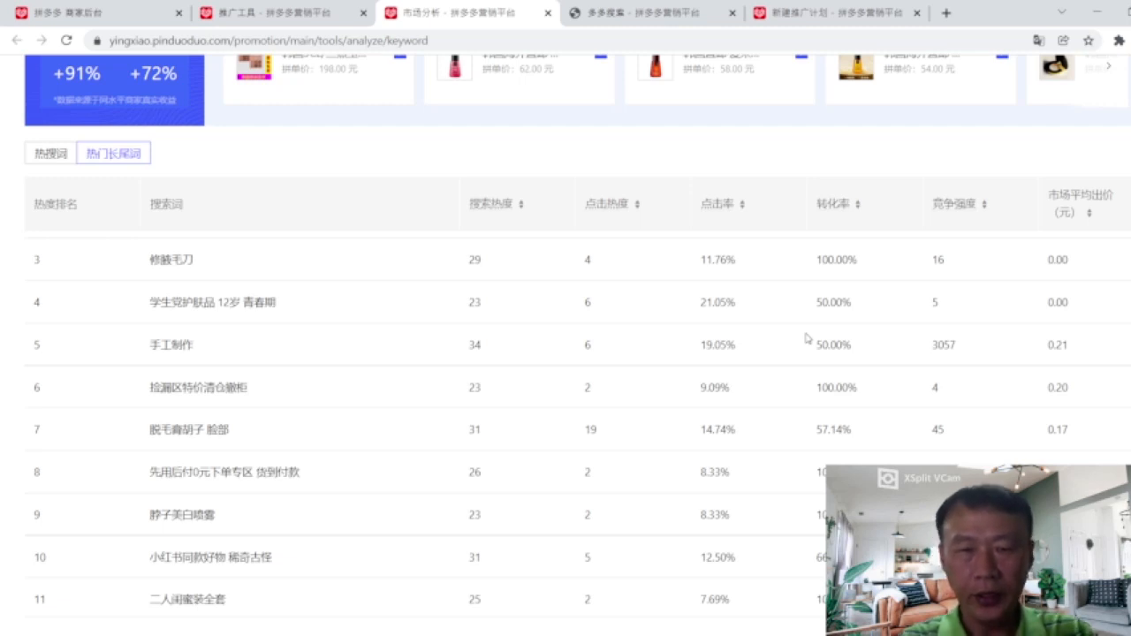
{"action": "scroll", "coordinate": [484, 339], "scroll_direction": "up", "scroll_amount": 1}
{"action": "scroll", "coordinate": [758, 349], "scroll_direction": "up", "scroll_amount": 5}
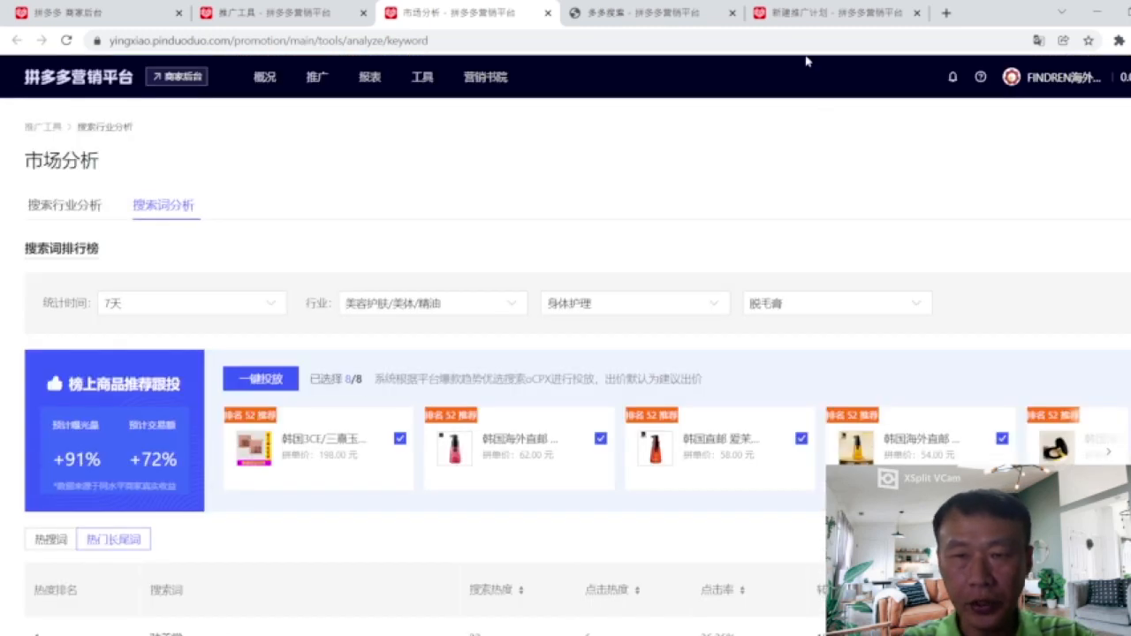
{"action": "left_click", "coordinate": [809, 16]}
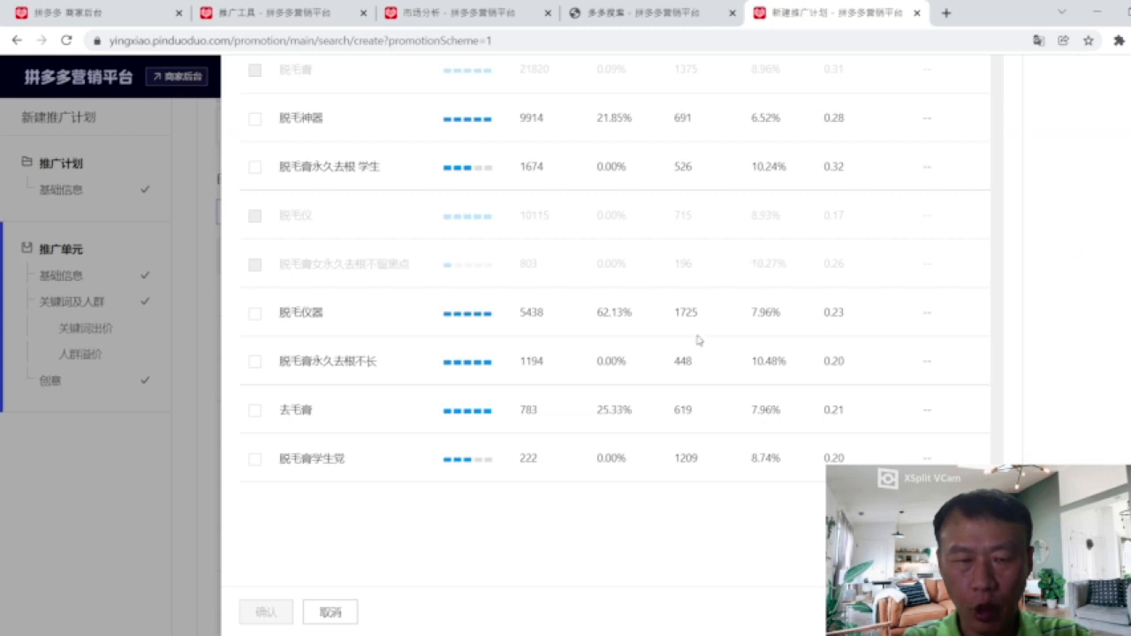
{"action": "scroll", "coordinate": [720, 344], "scroll_direction": "up", "scroll_amount": 1}
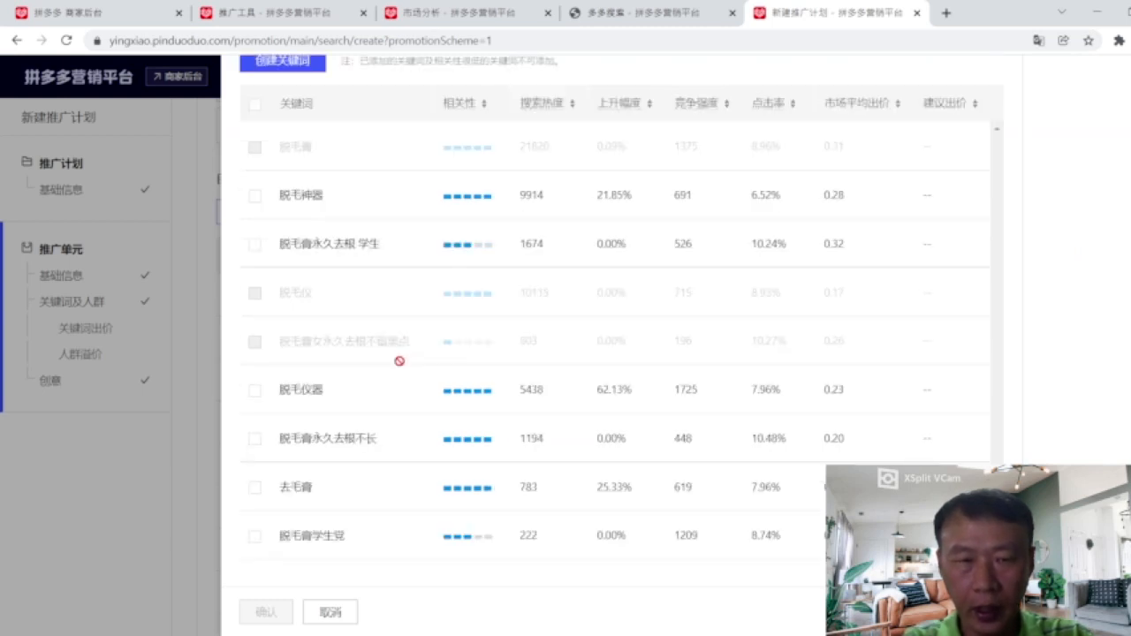
{"action": "scroll", "coordinate": [399, 360], "scroll_direction": "up", "scroll_amount": 1}
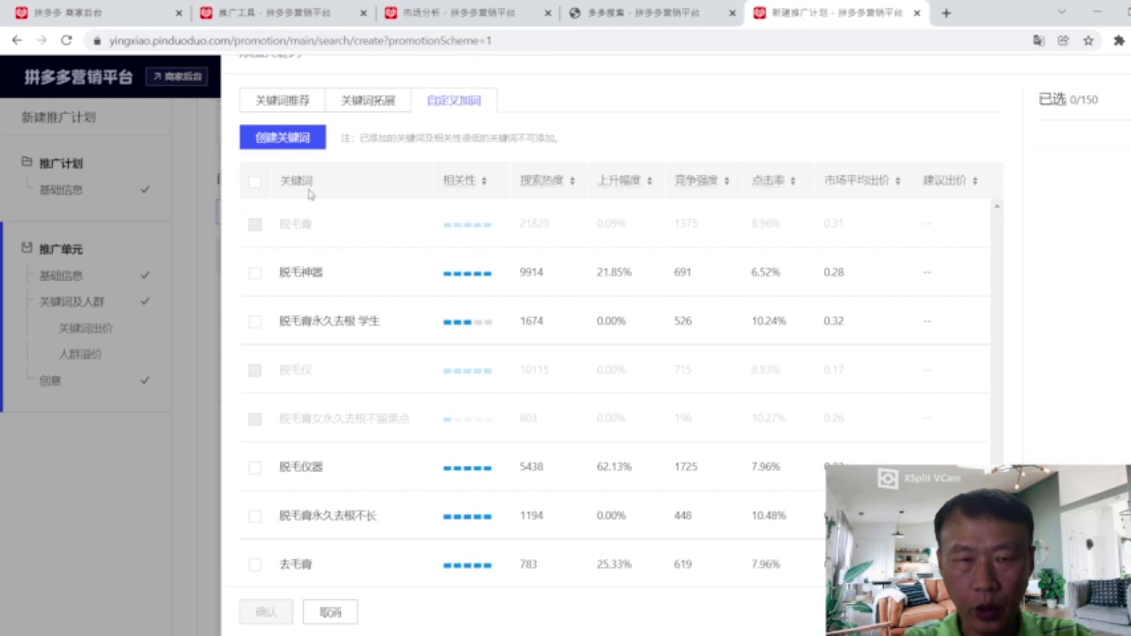
{"action": "left_click", "coordinate": [283, 139]}
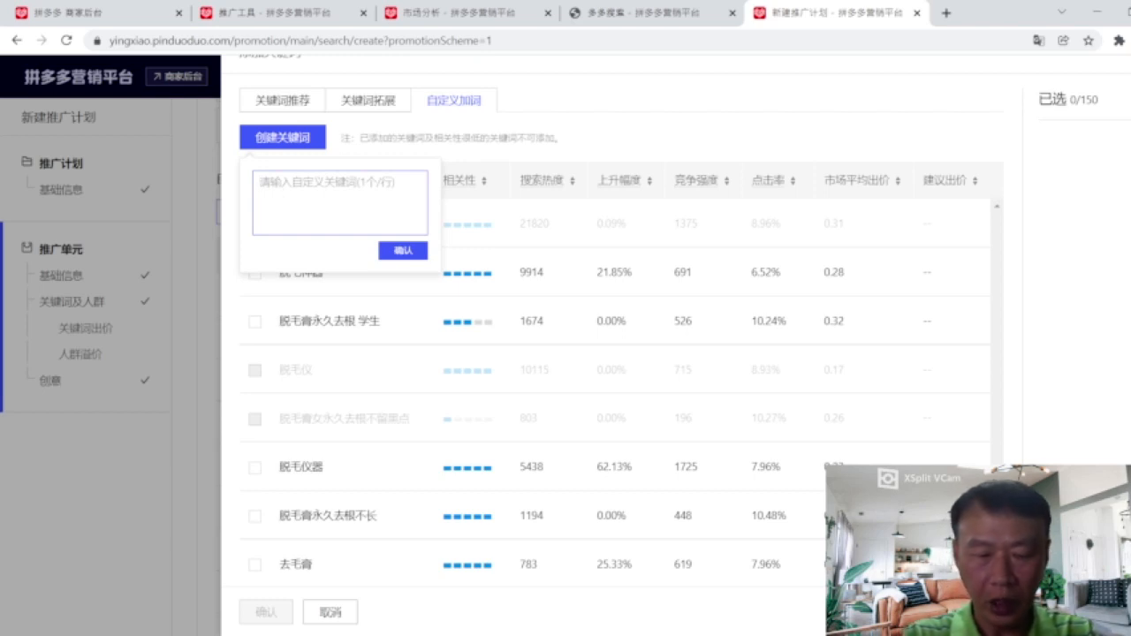
{"action": "type", "text": "韩国"}
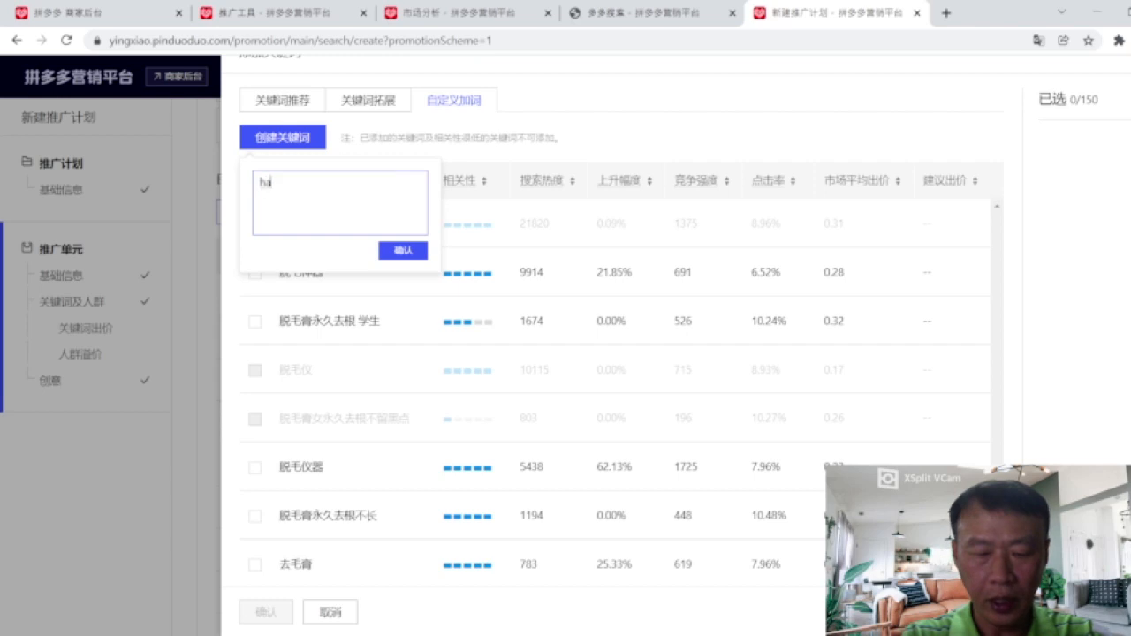
{"action": "type", "text": "ruomao"}
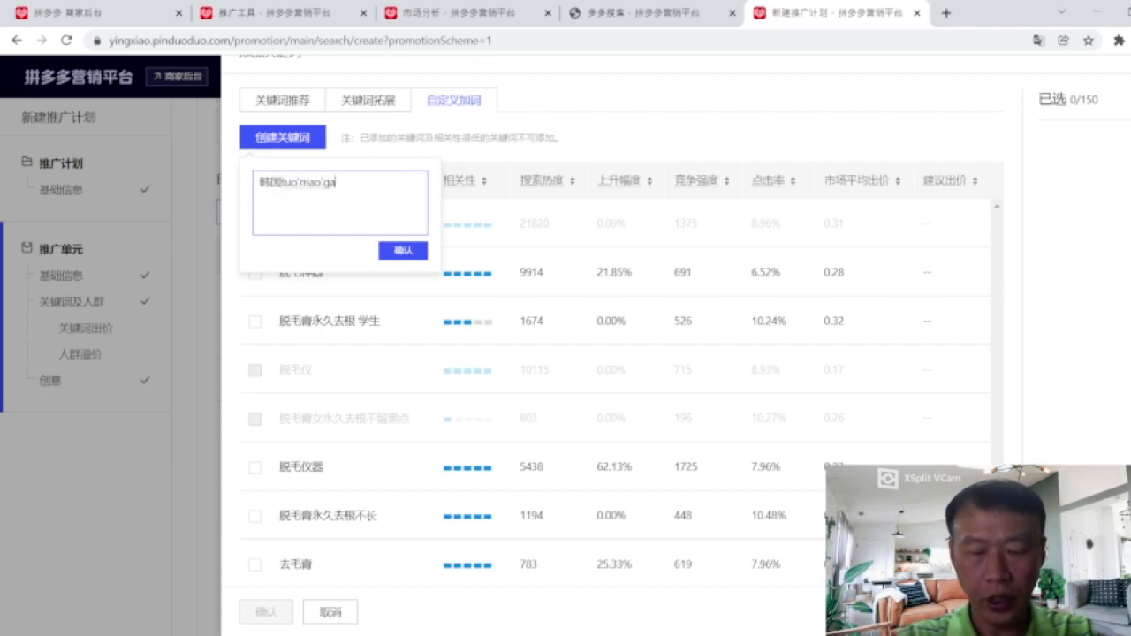
{"action": "type", "text": "gao"}
{"action": "key", "text": "space"}
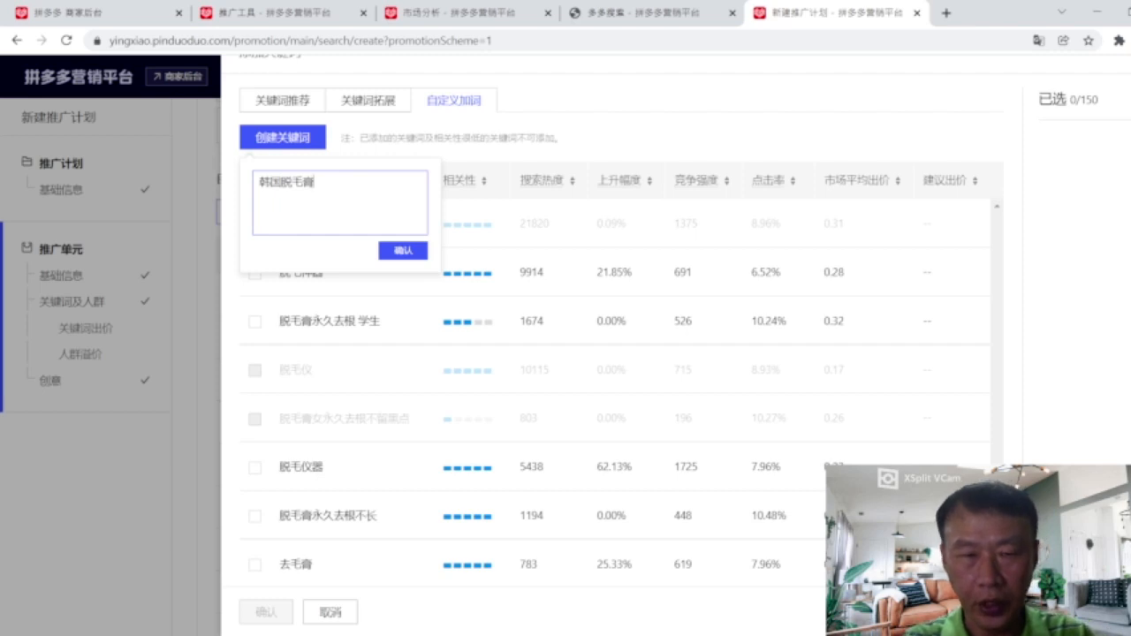
{"action": "left_click", "coordinate": [402, 251]}
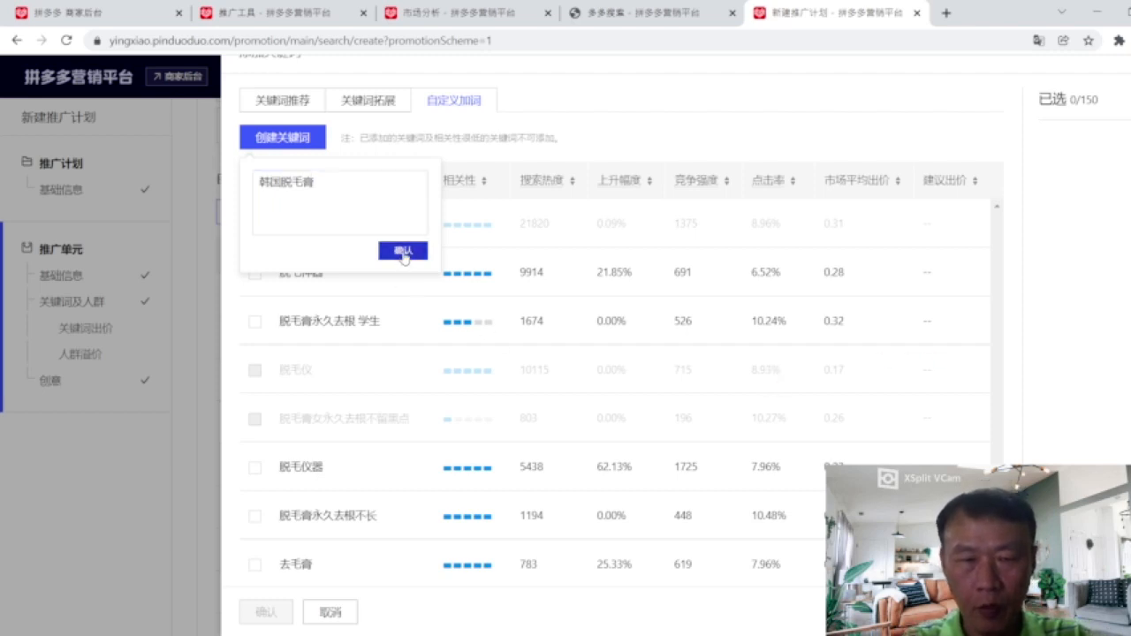
Review the created custom keywords, comparing their relevance, search heat, competition, click rate and average market bid.
{"action": "scroll", "coordinate": [619, 442], "scroll_direction": "down", "scroll_amount": 2}
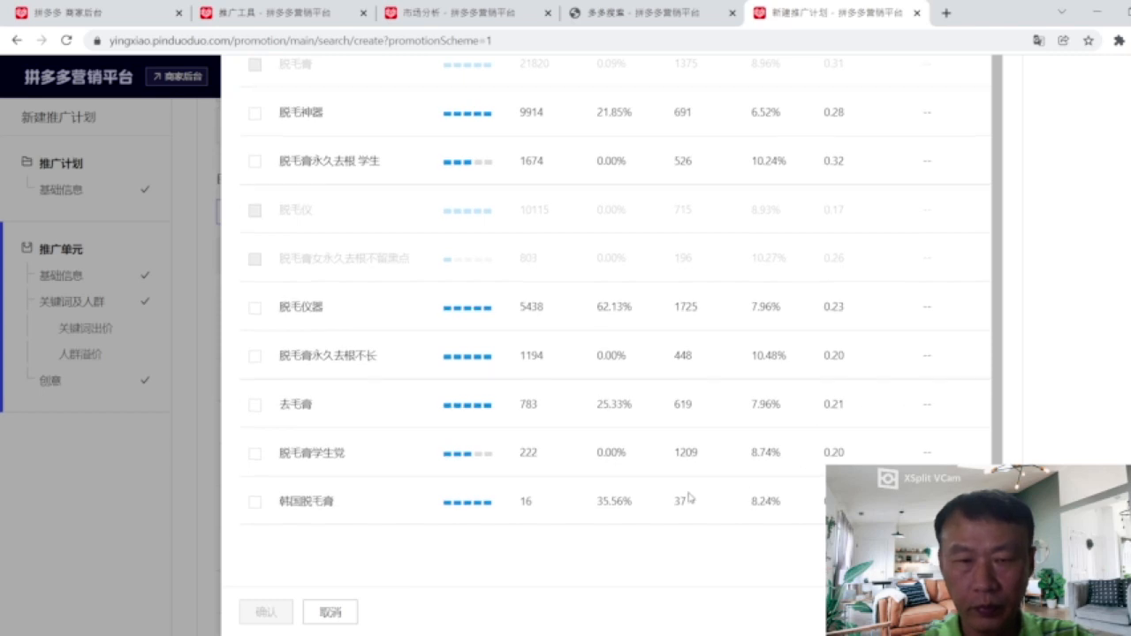
{"action": "scroll", "coordinate": [706, 393], "scroll_direction": "up", "scroll_amount": 2}
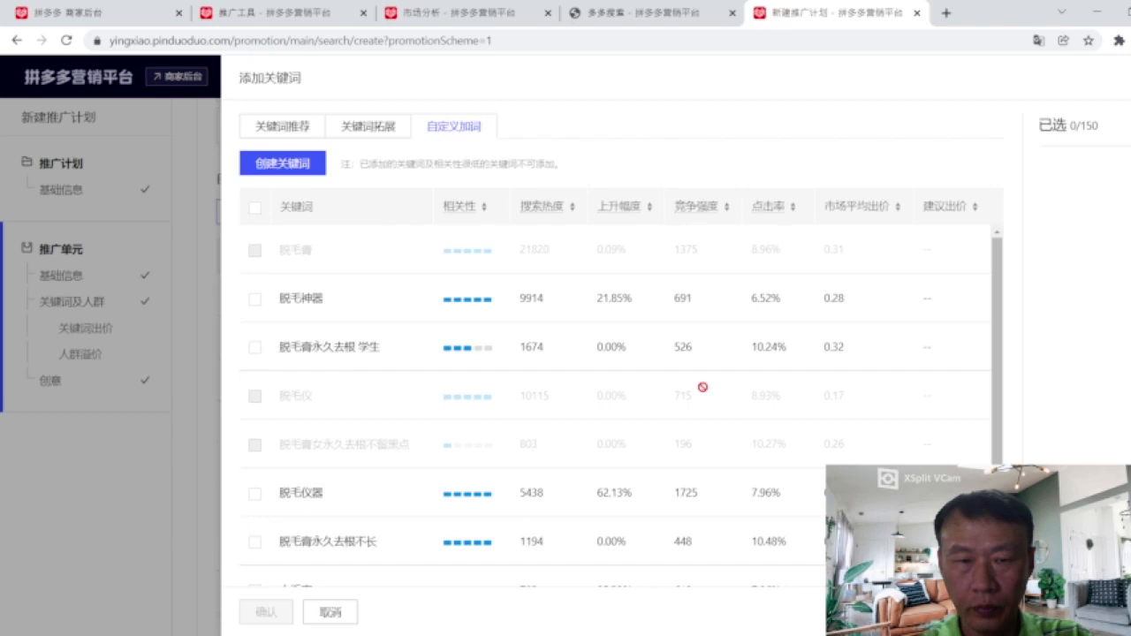
{"action": "scroll", "coordinate": [702, 387], "scroll_direction": "down", "scroll_amount": 3}
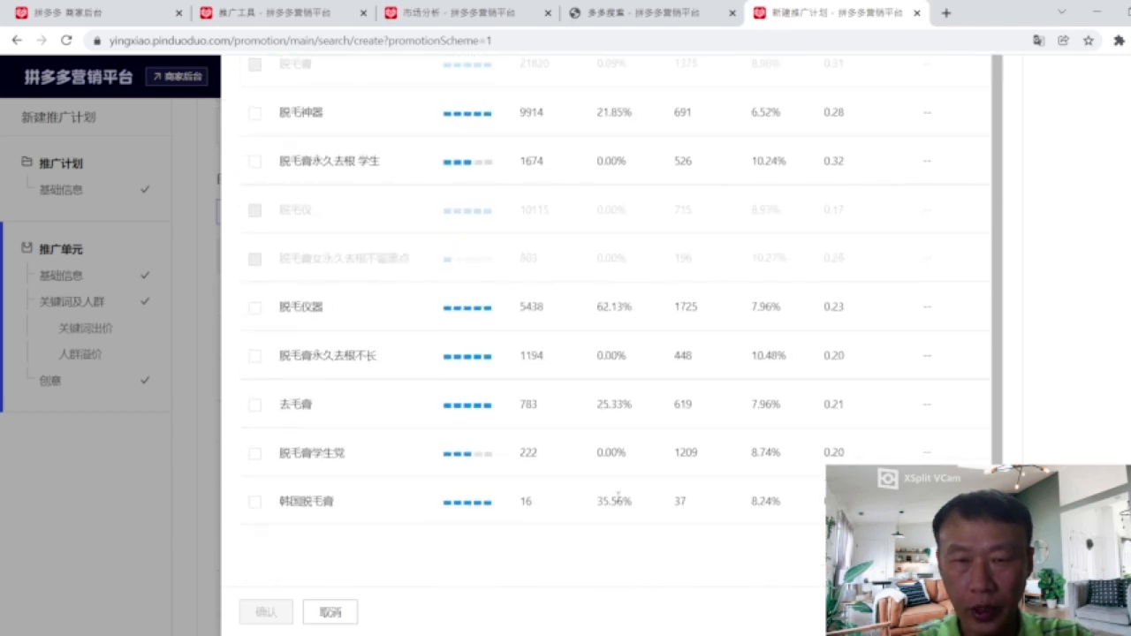
{"action": "scroll", "coordinate": [637, 369], "scroll_direction": "up", "scroll_amount": 3}
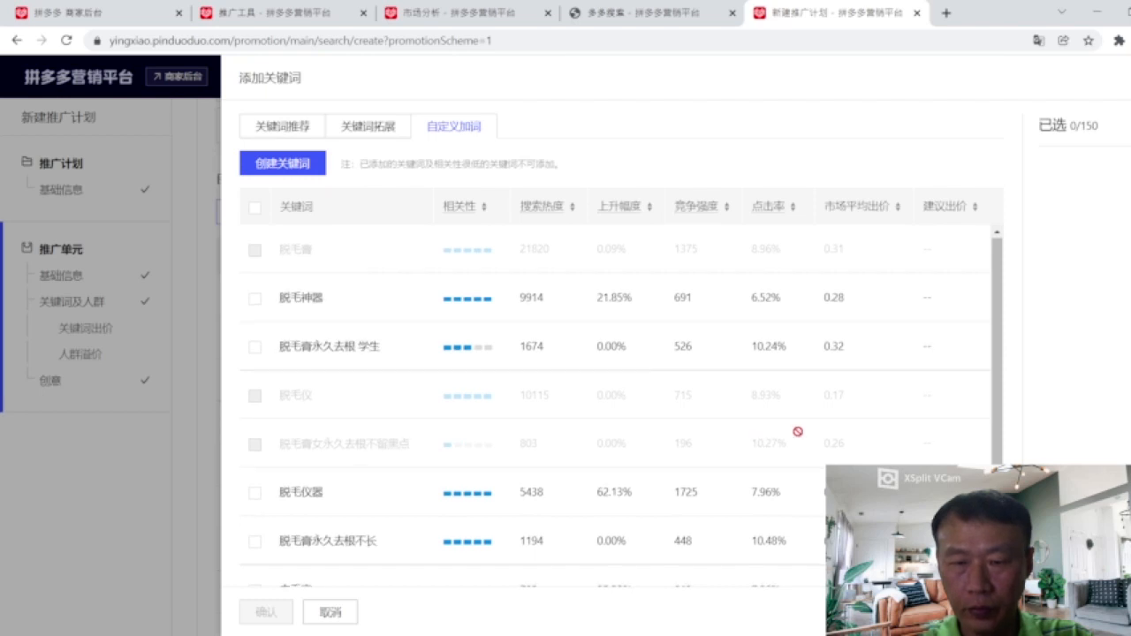
{"action": "scroll", "coordinate": [797, 434], "scroll_direction": "down", "scroll_amount": 3}
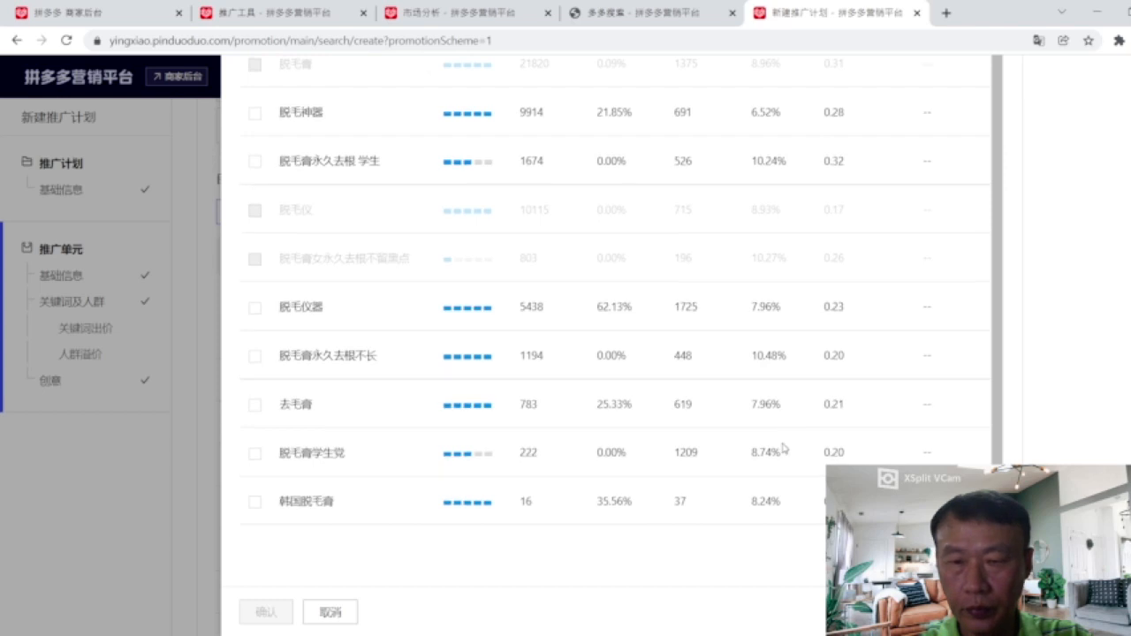
{"action": "scroll", "coordinate": [773, 474], "scroll_direction": "up", "scroll_amount": 2}
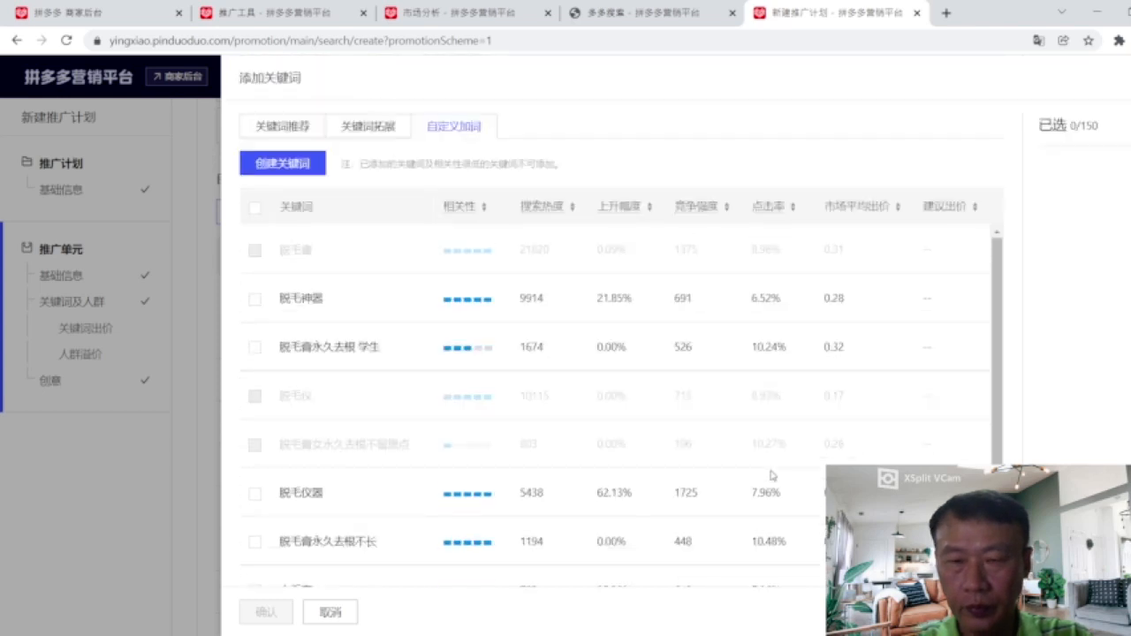
{"action": "scroll", "coordinate": [773, 475], "scroll_direction": "down", "scroll_amount": 2}
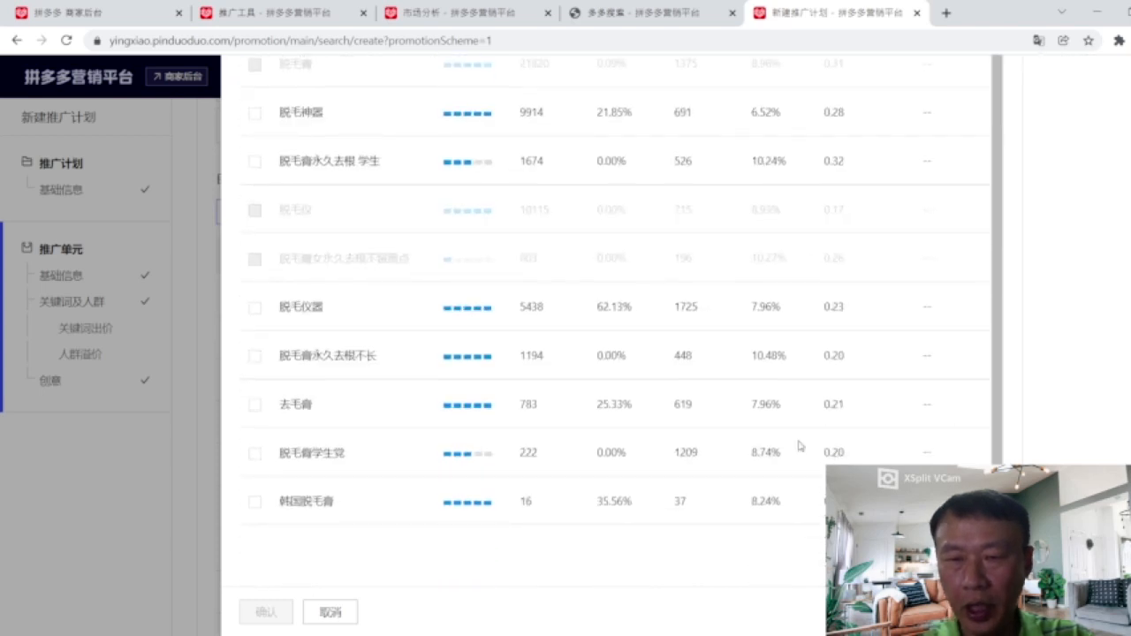
{"action": "scroll", "coordinate": [795, 407], "scroll_direction": "up", "scroll_amount": 3}
{"action": "scroll", "coordinate": [1019, 404], "scroll_direction": "down", "scroll_amount": 2}
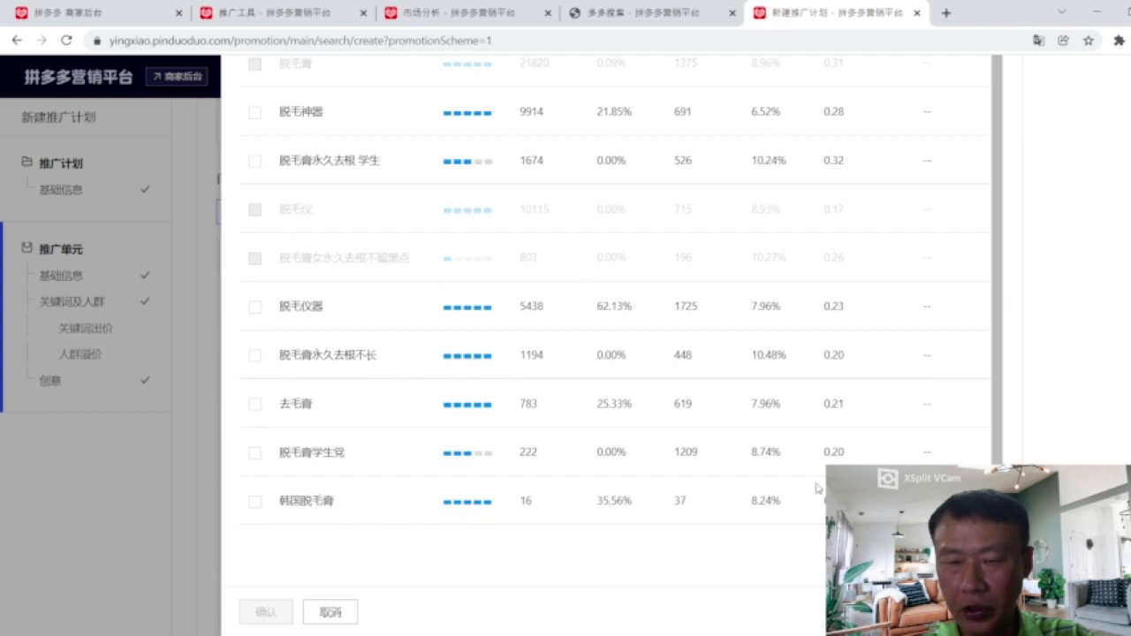
{"action": "scroll", "coordinate": [775, 438], "scroll_direction": "up", "scroll_amount": 2}
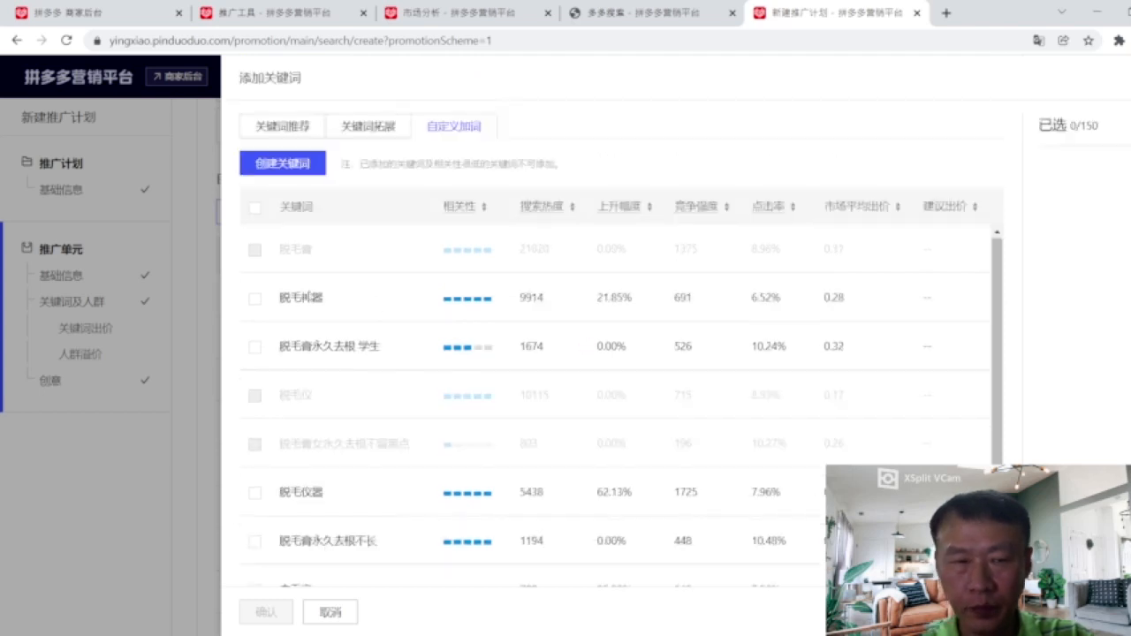
Select all available custom keywords at once and confirm adding them to the promotion unit.
{"action": "left_click", "coordinate": [255, 209]}
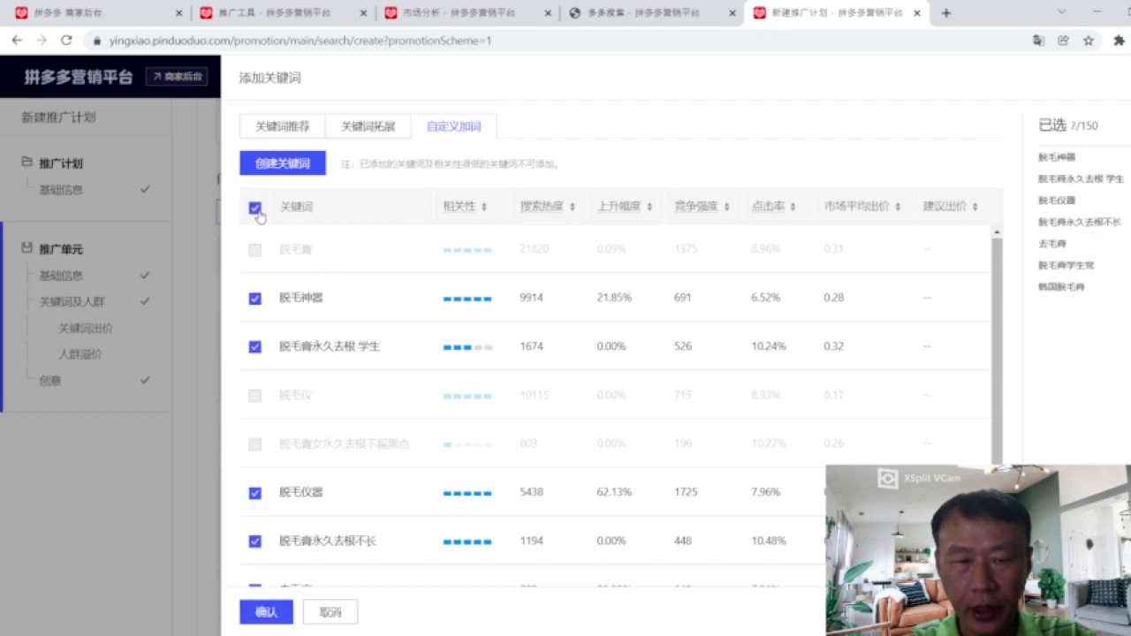
{"action": "scroll", "coordinate": [447, 453], "scroll_direction": "down", "scroll_amount": 2}
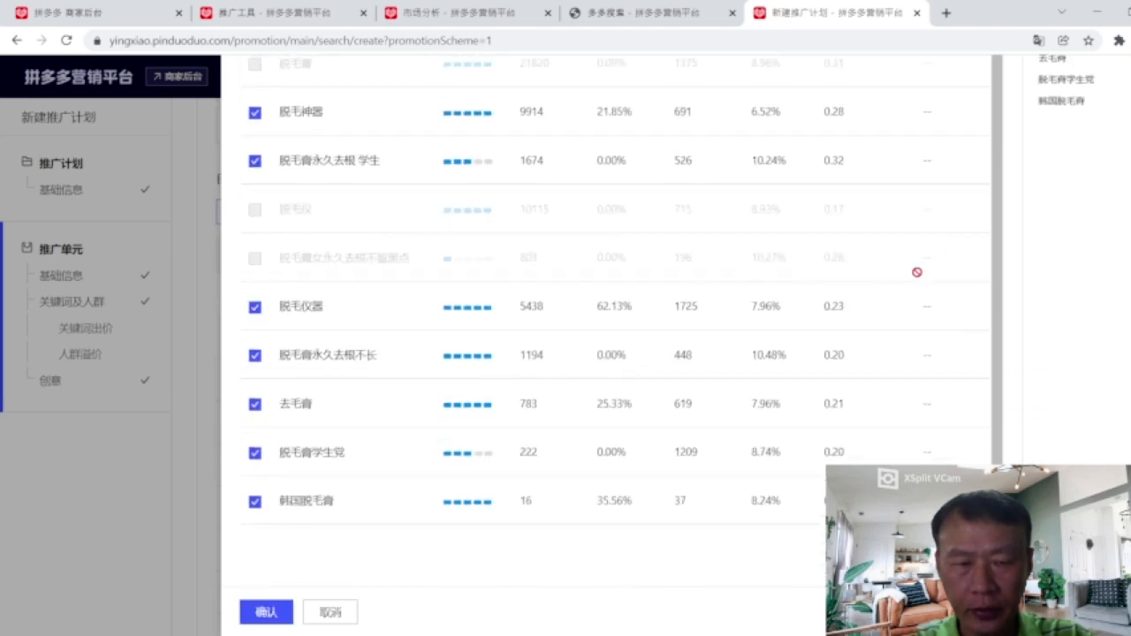
{"action": "left_click", "coordinate": [263, 614]}
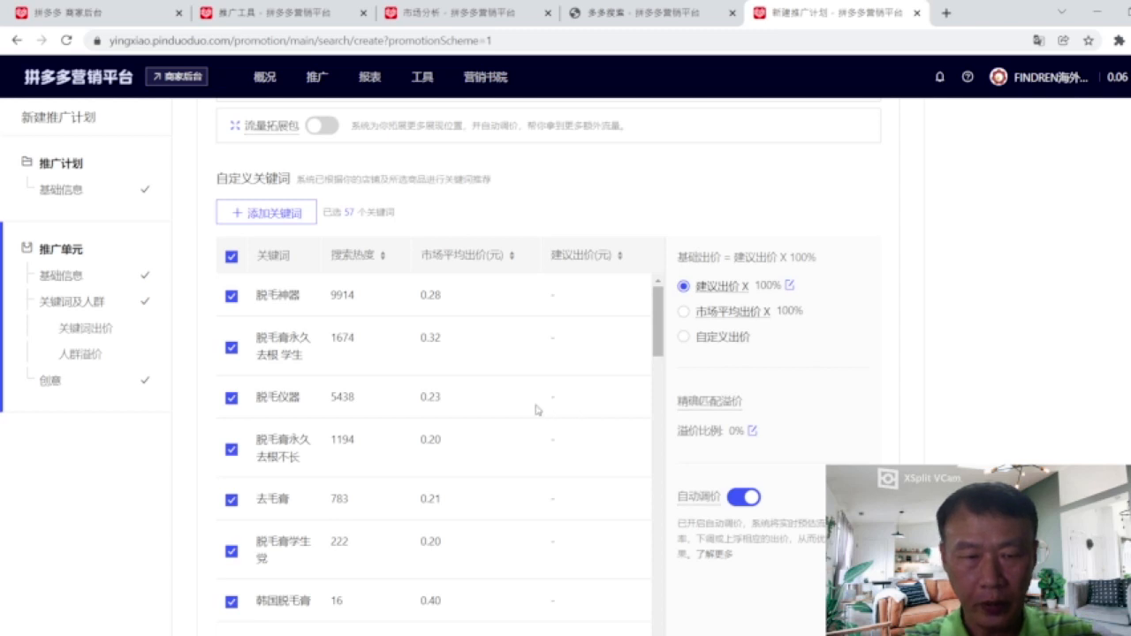
Deselect the unrelated keywords 护手霜, 唇膏, 洗面奶, 身体乳, 润唇膏 and 面霜 in the promotion unit's keyword list.
{"action": "scroll", "coordinate": [425, 409], "scroll_direction": "down", "scroll_amount": 1}
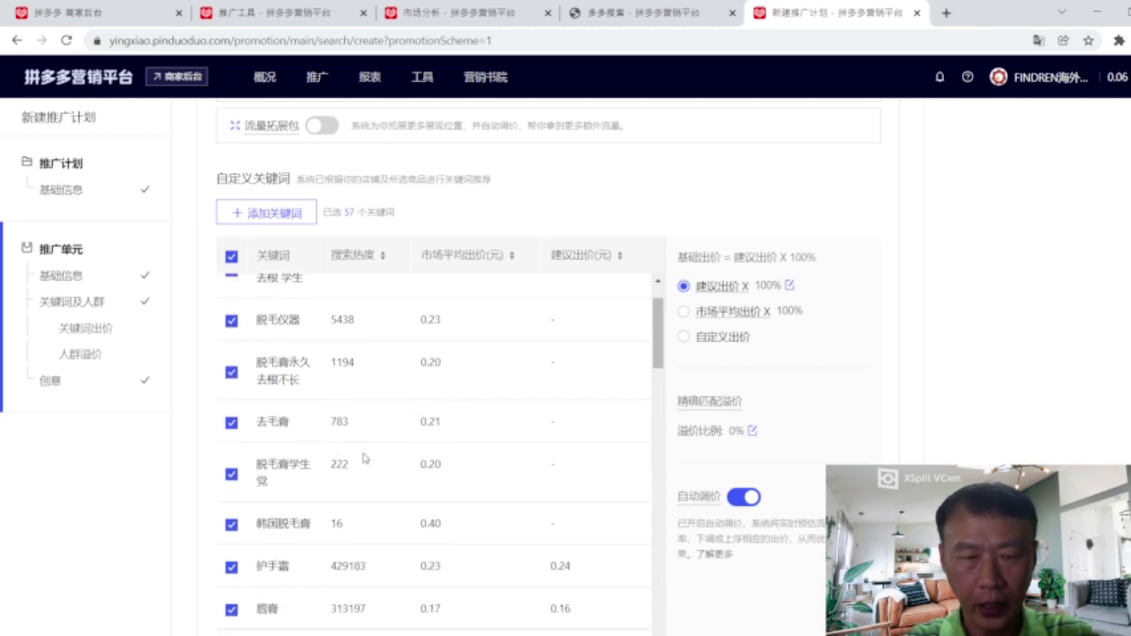
{"action": "scroll", "coordinate": [359, 457], "scroll_direction": "down", "scroll_amount": 1}
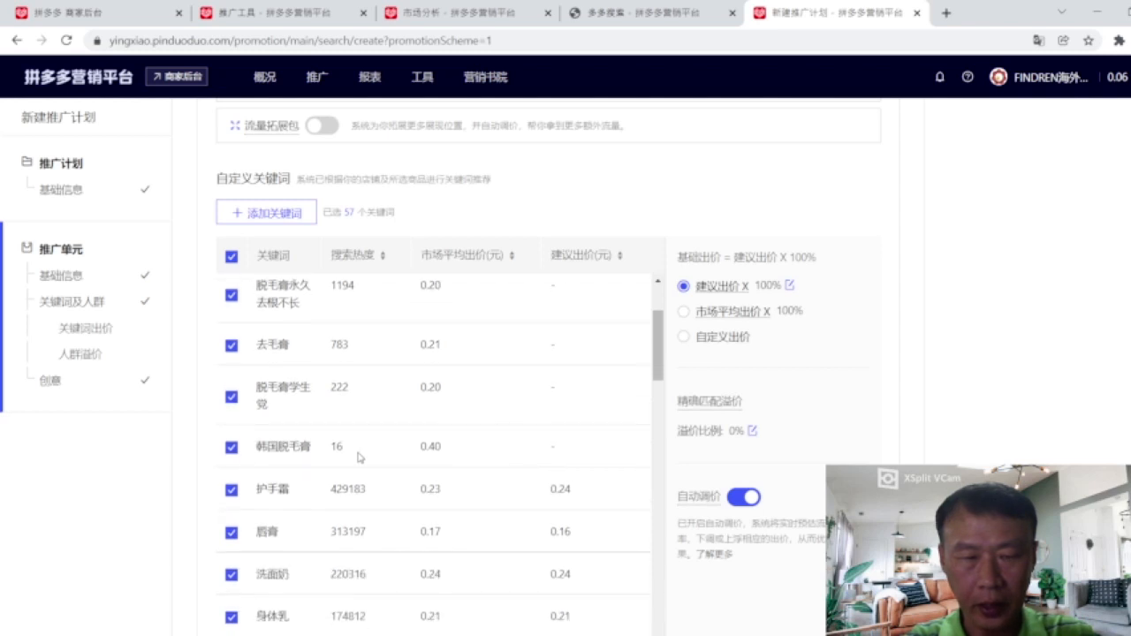
{"action": "scroll", "coordinate": [337, 439], "scroll_direction": "down", "scroll_amount": 1}
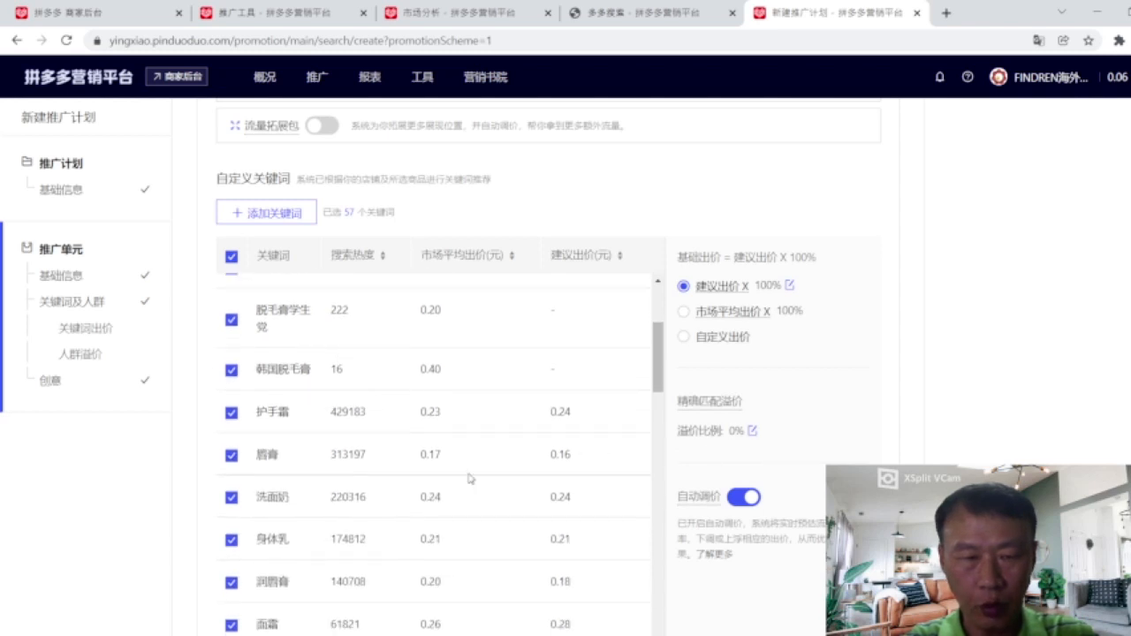
{"action": "left_click", "coordinate": [231, 413]}
{"action": "left_click", "coordinate": [230, 456]}
{"action": "scroll", "coordinate": [252, 389], "scroll_direction": "down", "scroll_amount": 2}
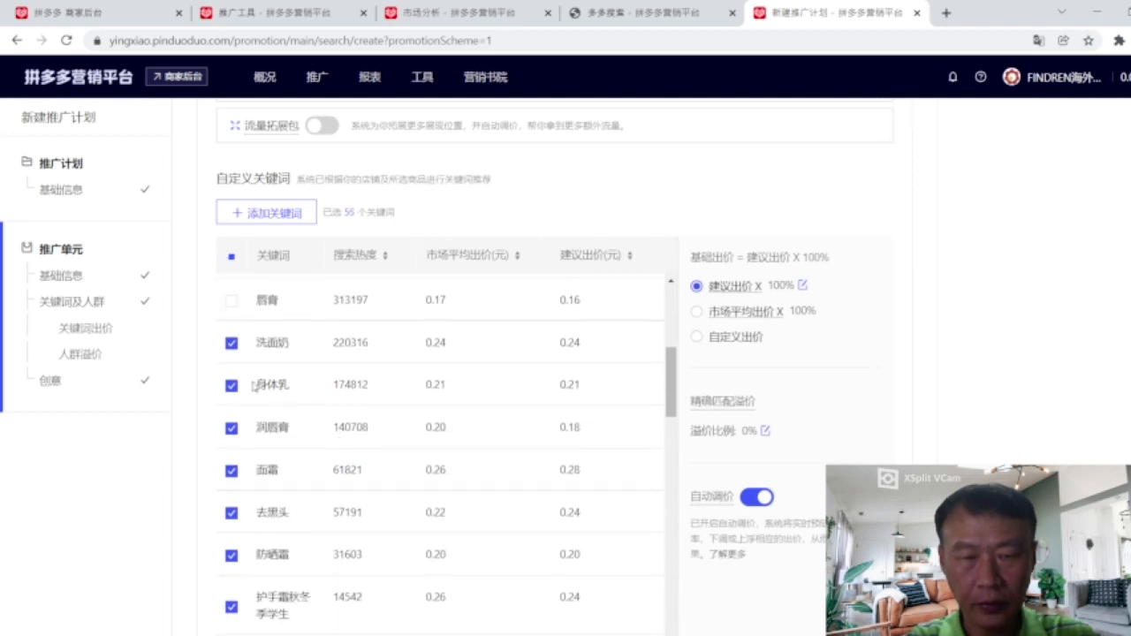
{"action": "left_click", "coordinate": [231, 343]}
{"action": "left_click", "coordinate": [231, 386]}
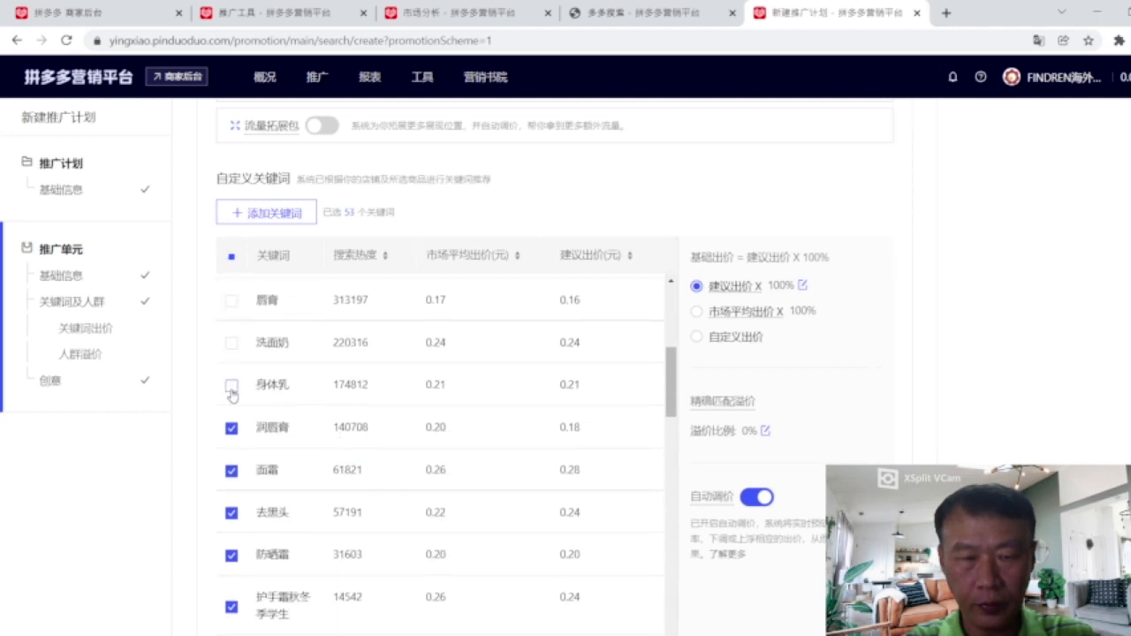
{"action": "left_click", "coordinate": [231, 429]}
{"action": "left_click", "coordinate": [231, 471]}
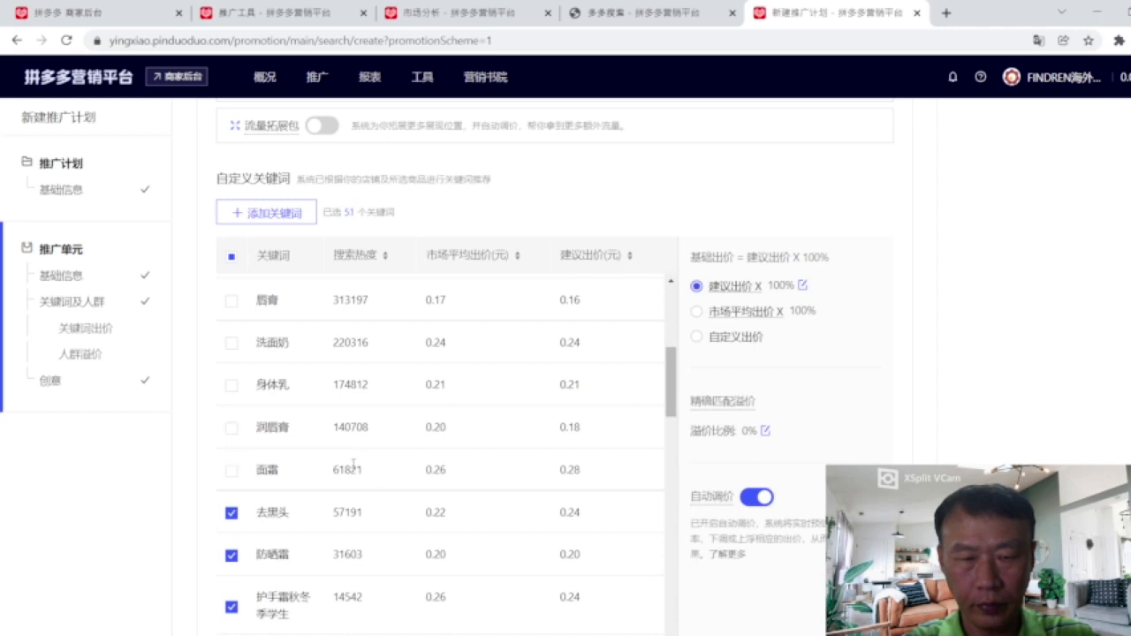
Deselect the unrelated keywords 去黑头, 防晒霜, 护手霜秋冬季学生, 磨砂膏, 儿童唇膏 and 变色唇膏 further down the keyword list.
{"action": "scroll", "coordinate": [233, 442], "scroll_direction": "down", "scroll_amount": 2}
{"action": "left_click", "coordinate": [230, 358]}
{"action": "left_click", "coordinate": [230, 400]}
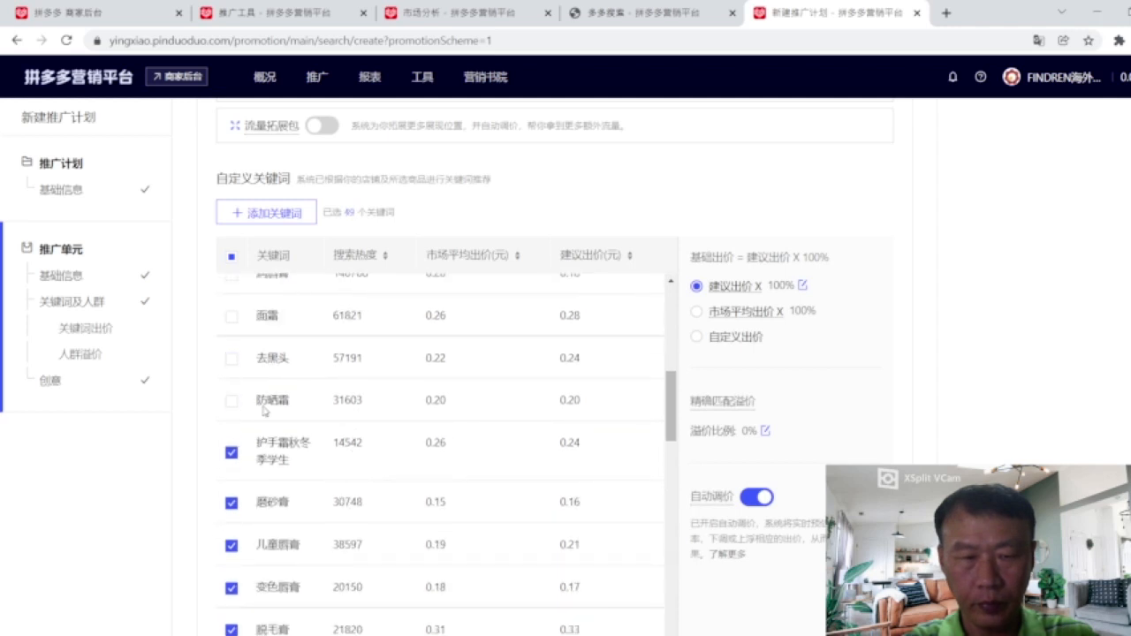
{"action": "scroll", "coordinate": [317, 423], "scroll_direction": "down", "scroll_amount": 1}
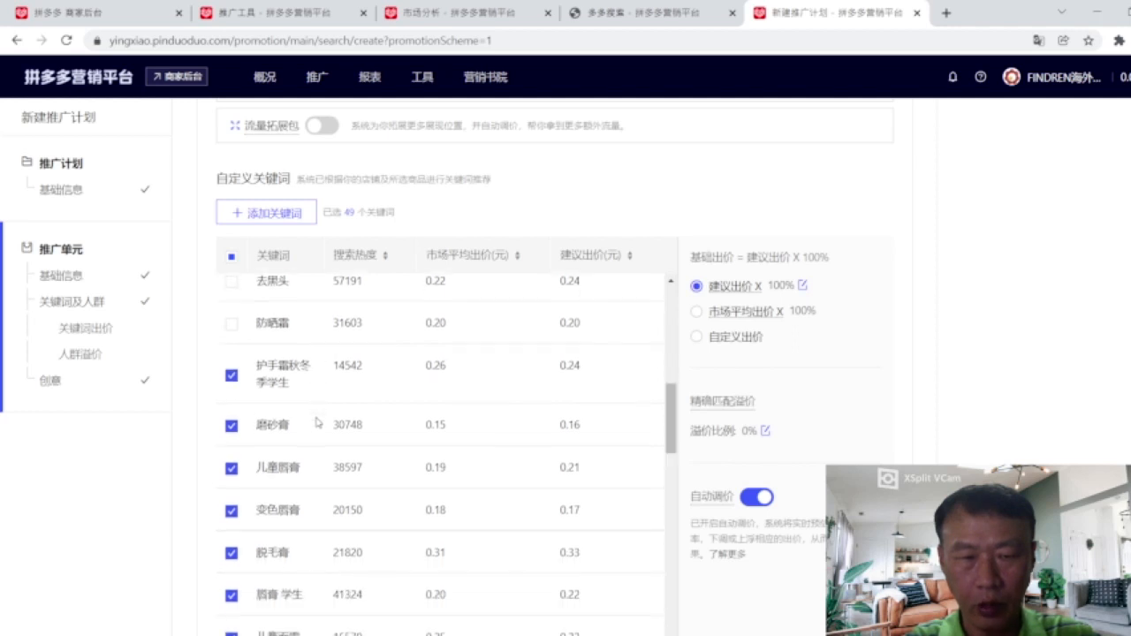
{"action": "left_click", "coordinate": [232, 376]}
{"action": "scroll", "coordinate": [310, 406], "scroll_direction": "down", "scroll_amount": 1}
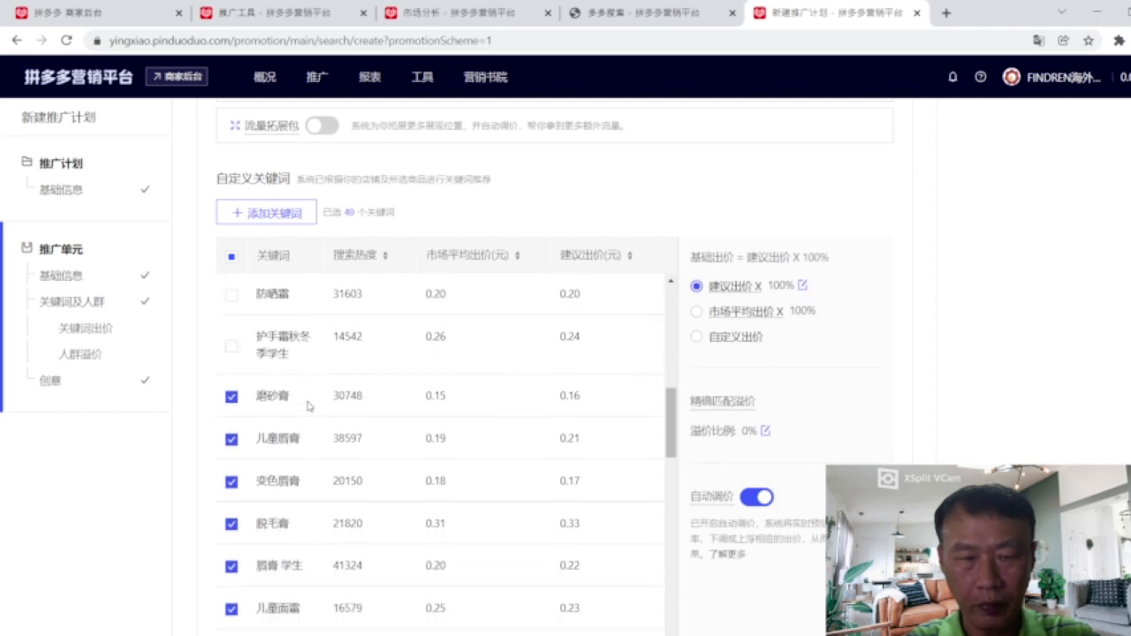
{"action": "left_click", "coordinate": [232, 350]}
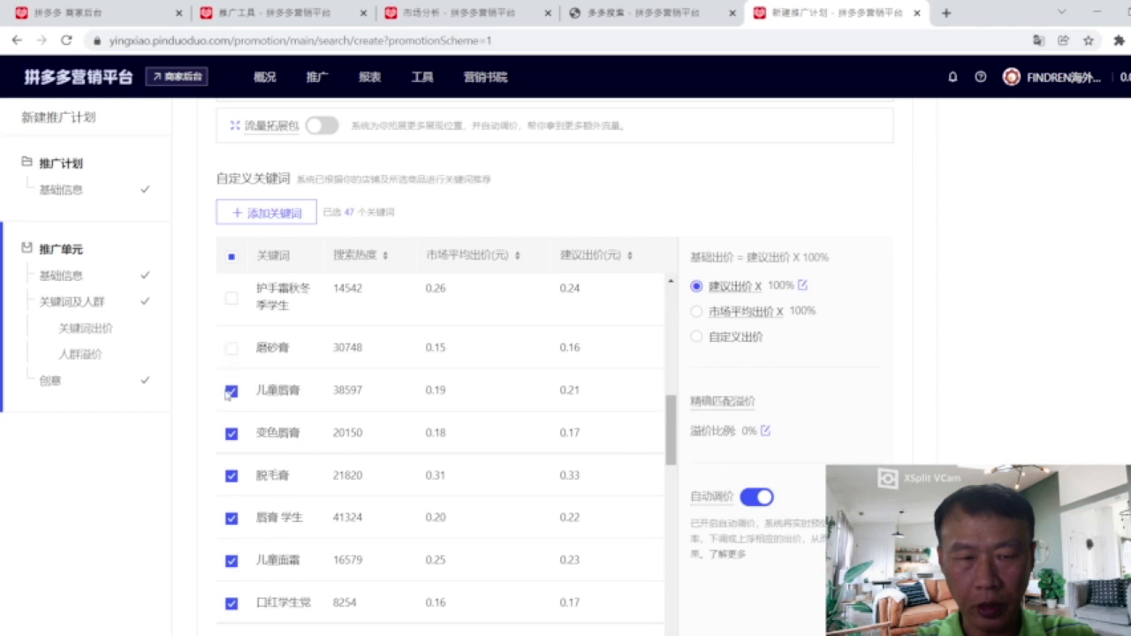
{"action": "left_click", "coordinate": [232, 390]}
{"action": "left_click", "coordinate": [232, 433]}
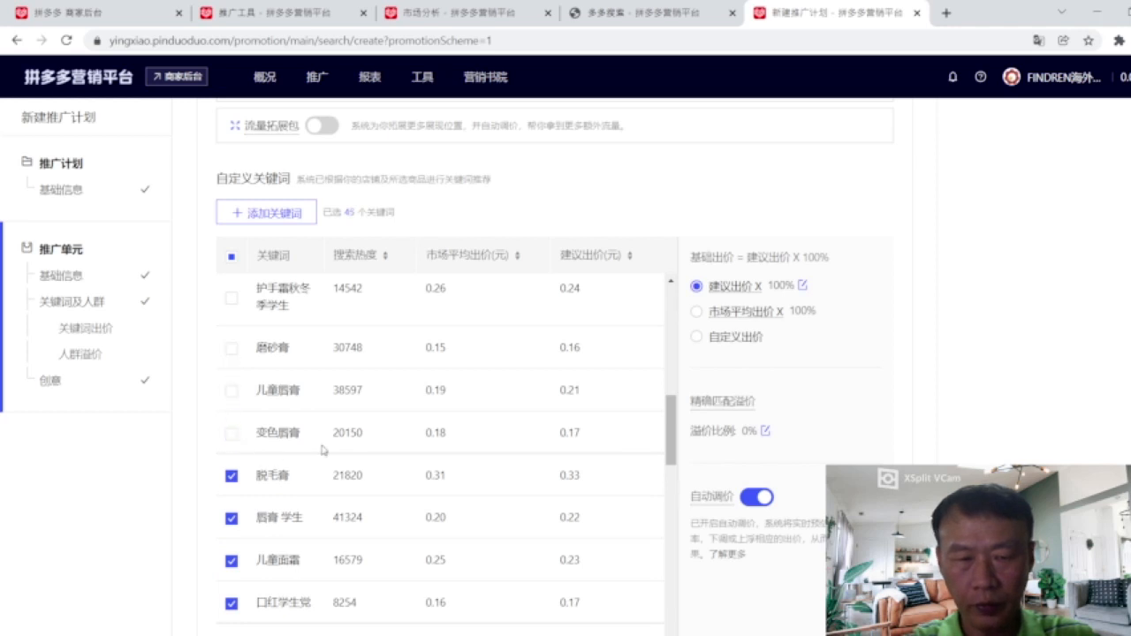
{"action": "scroll", "coordinate": [325, 449], "scroll_direction": "down", "scroll_amount": 1}
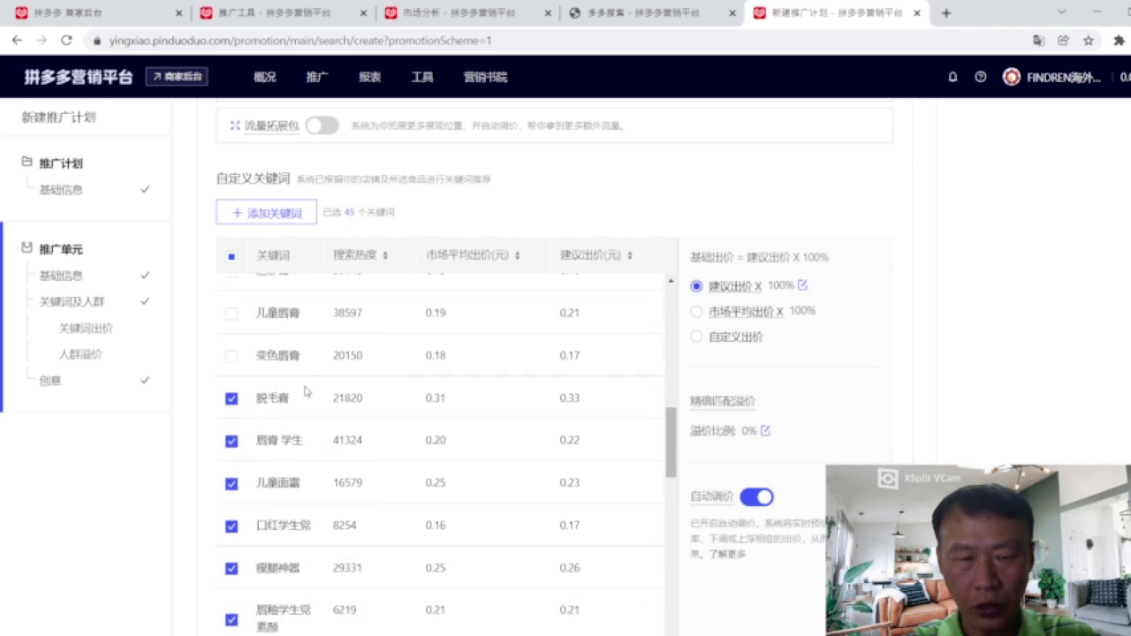
Deselect the unrelated keywords 唇膏 学生, 儿童面霜, 口红学生党 and 唇釉学生党素颜 in the custom keyword list.
{"action": "scroll", "coordinate": [303, 417], "scroll_direction": "down", "scroll_amount": 1}
{"action": "left_click", "coordinate": [232, 365]}
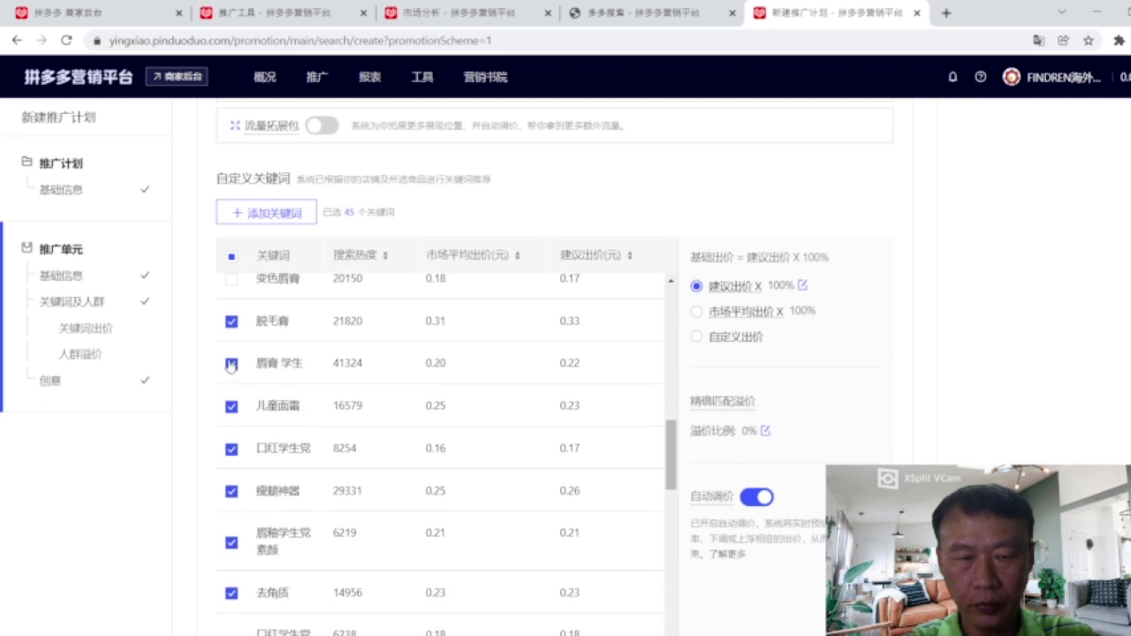
{"action": "left_click", "coordinate": [231, 406]}
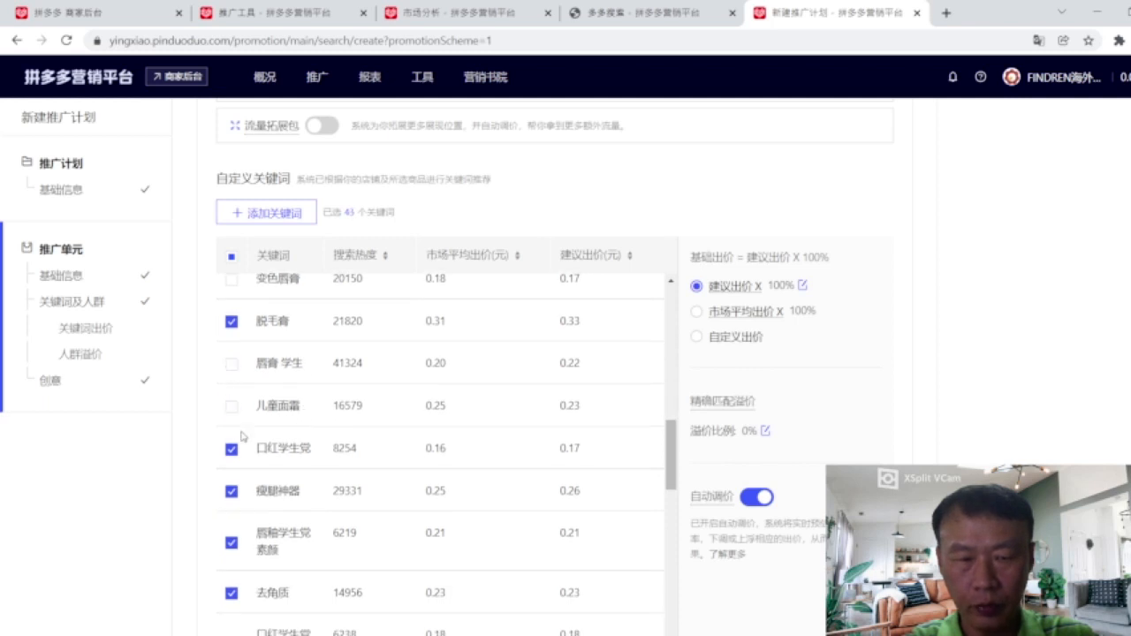
{"action": "scroll", "coordinate": [320, 458], "scroll_direction": "down", "scroll_amount": 2}
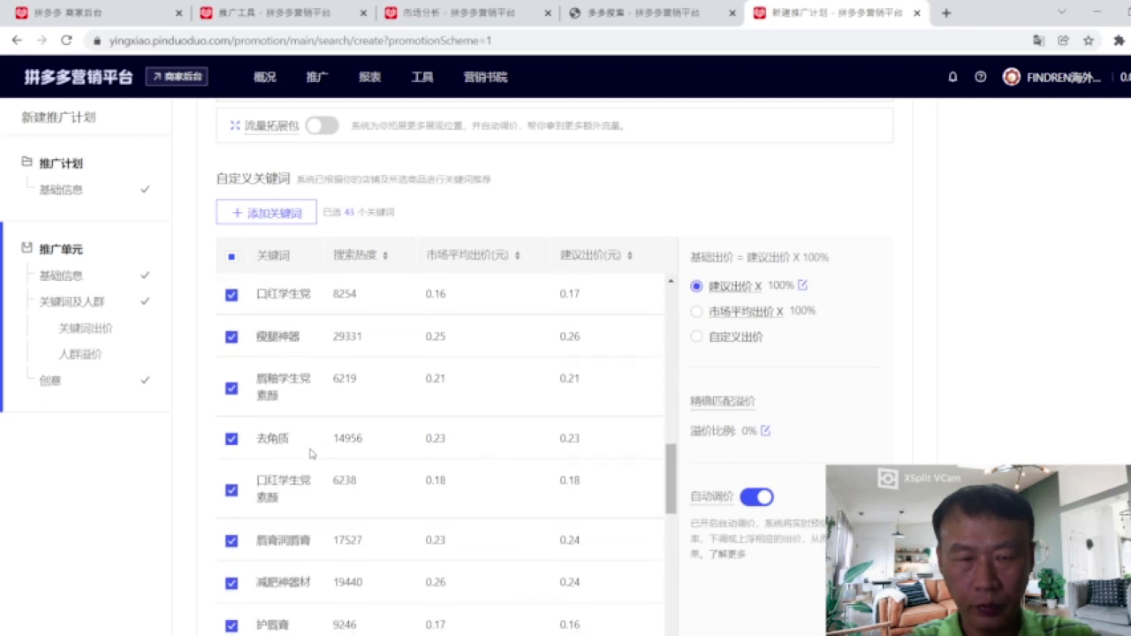
{"action": "left_click", "coordinate": [231, 298]}
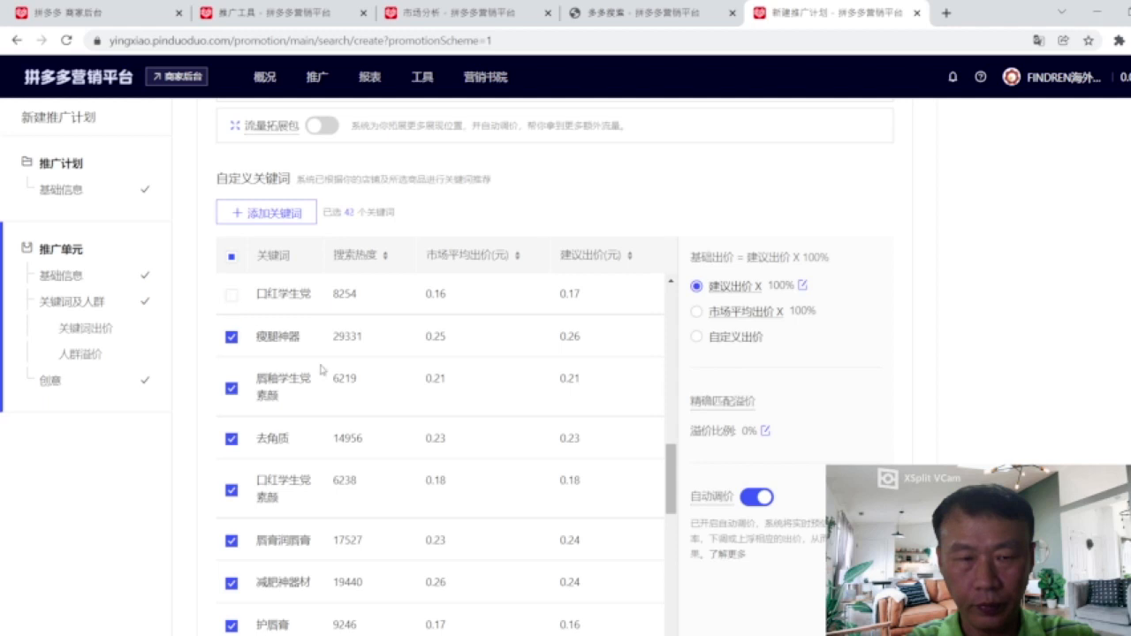
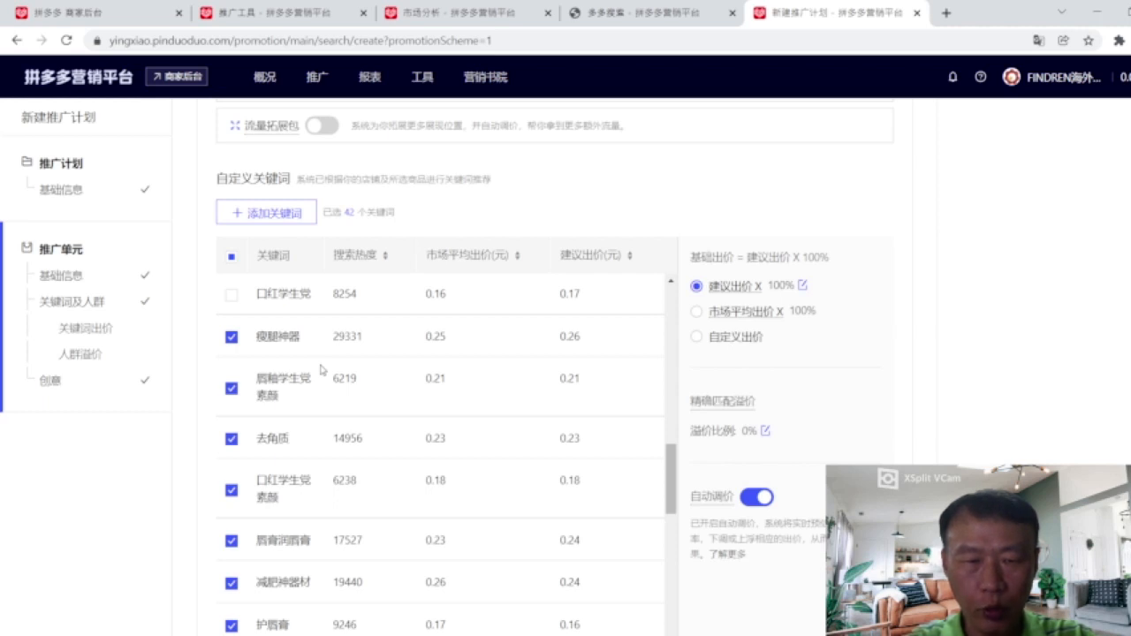
{"action": "left_click", "coordinate": [232, 389]}
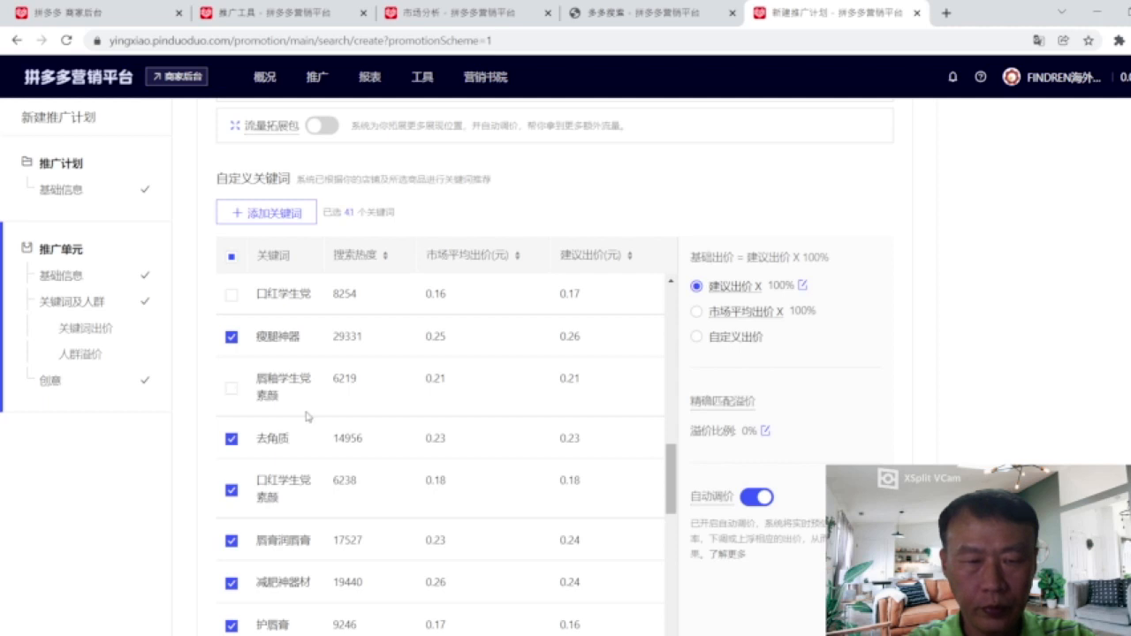
Deselect the unrelated keywords 去角质, 口红学生党素颜 and 唇膏润唇膏 in the custom keyword list.
{"action": "scroll", "coordinate": [306, 417], "scroll_direction": "down", "scroll_amount": 1}
{"action": "left_click", "coordinate": [232, 361]}
{"action": "scroll", "coordinate": [358, 397], "scroll_direction": "down", "scroll_amount": 1}
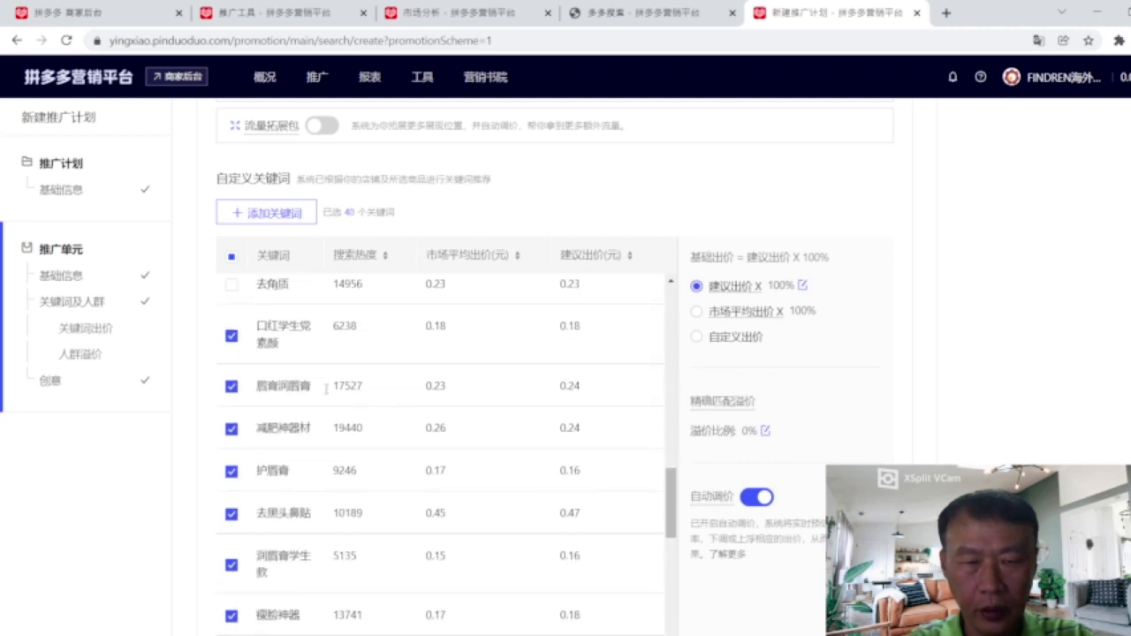
{"action": "left_click", "coordinate": [230, 337]}
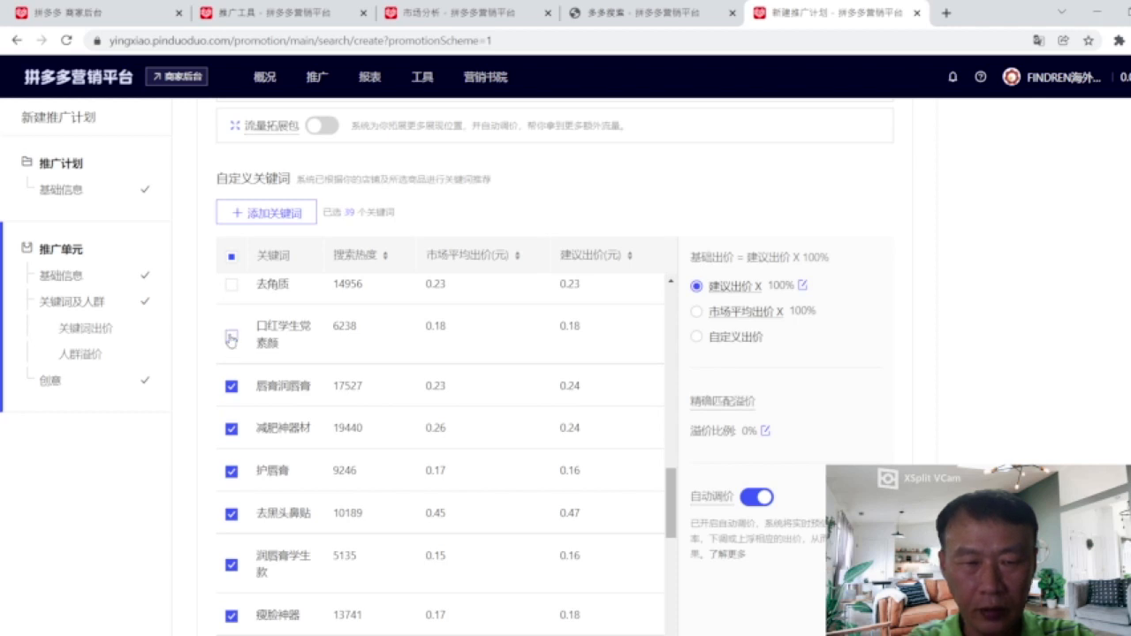
{"action": "left_click", "coordinate": [232, 386]}
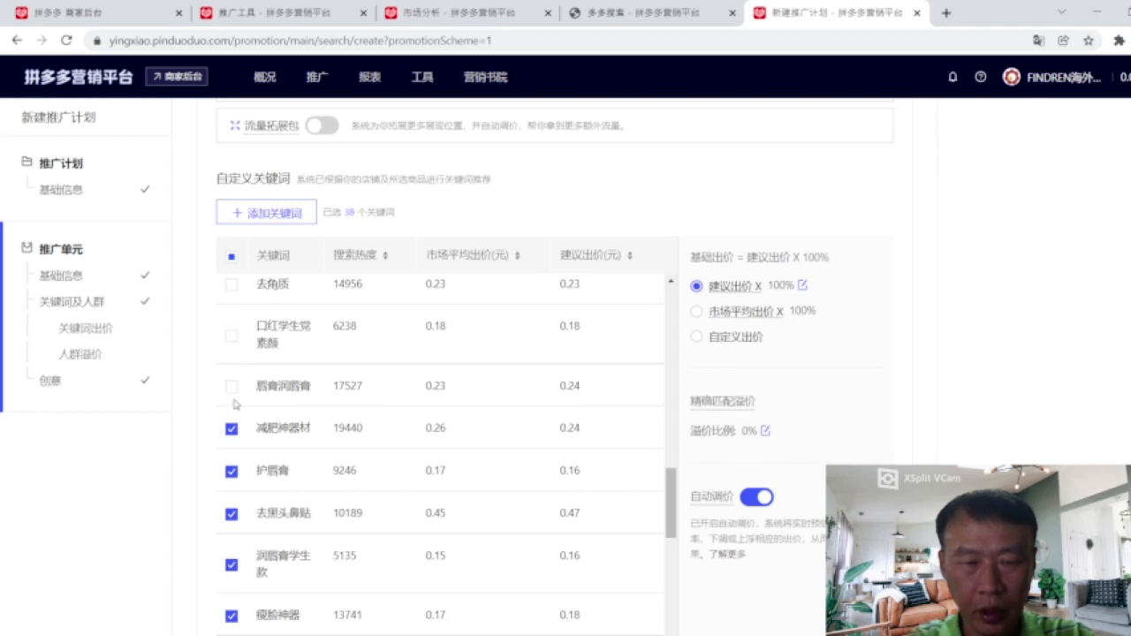
Deselect the unrelated keywords 减肥神器材, 护唇膏, 去黑头鼻贴 and 润唇膏学生款 further down the keyword list.
{"action": "scroll", "coordinate": [292, 408], "scroll_direction": "down", "scroll_amount": 4}
{"action": "scroll", "coordinate": [294, 403], "scroll_direction": "up", "scroll_amount": 4}
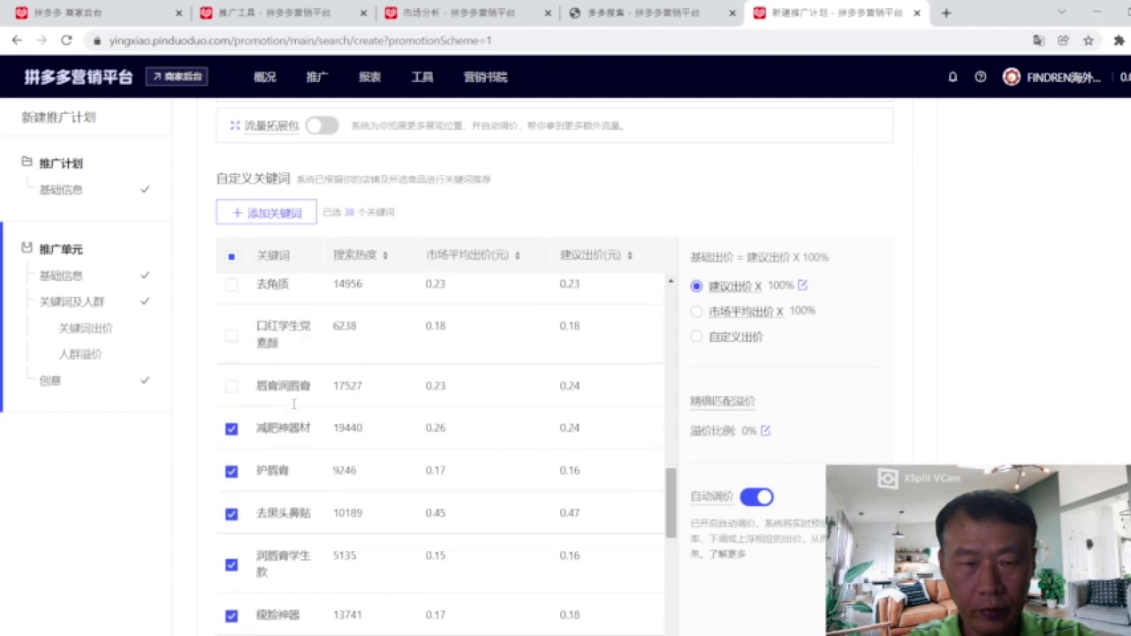
{"action": "left_click_drag", "start_coordinate": [677, 510], "coordinate": [677, 524]}
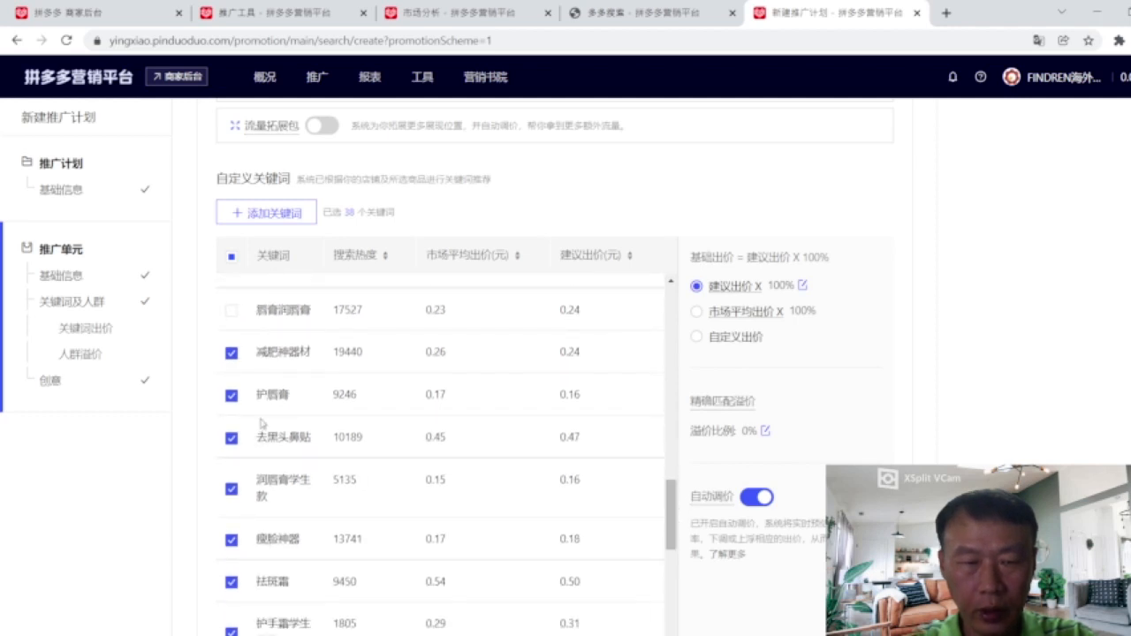
{"action": "left_click", "coordinate": [231, 354]}
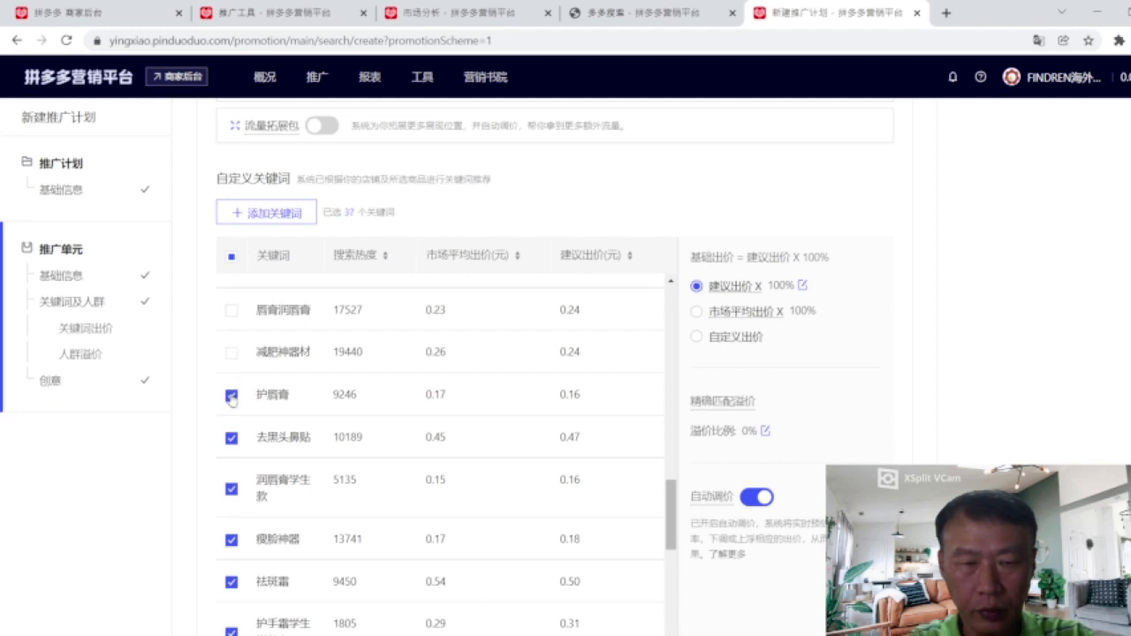
{"action": "left_click", "coordinate": [232, 396]}
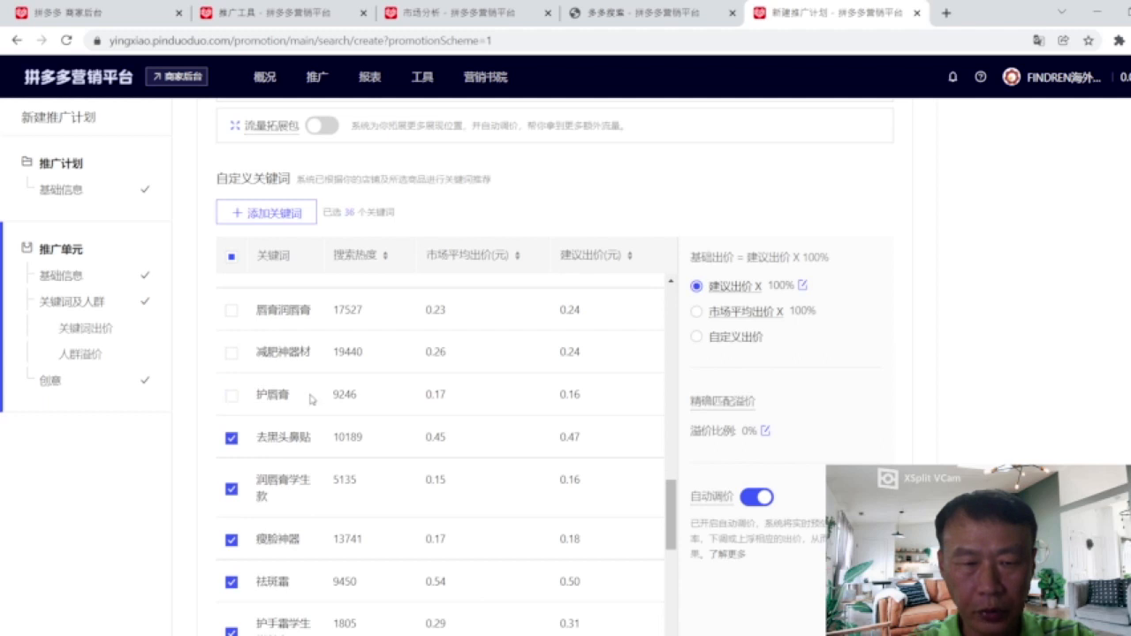
{"action": "scroll", "coordinate": [310, 398], "scroll_direction": "down", "scroll_amount": 1}
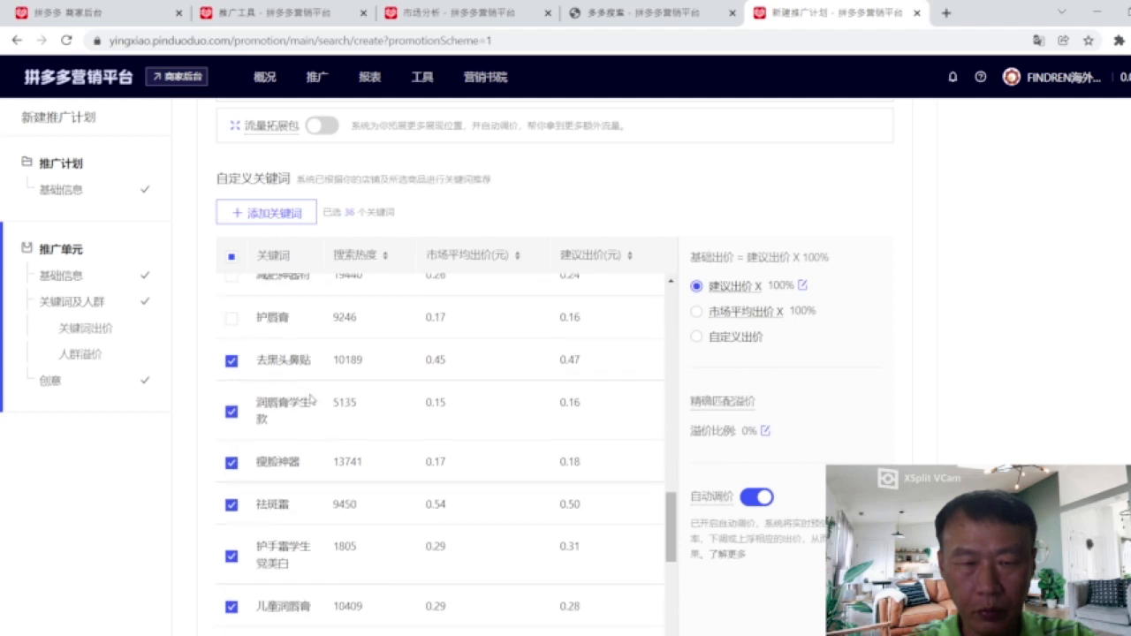
{"action": "left_click", "coordinate": [232, 361]}
{"action": "left_click", "coordinate": [231, 413]}
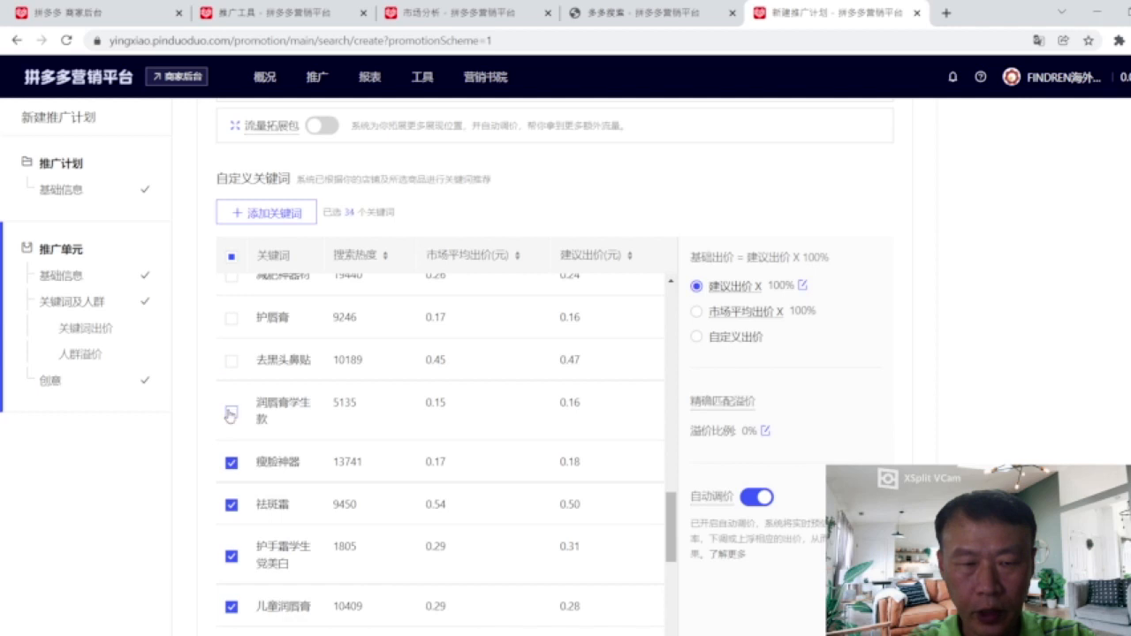
Deselect the unrelated keywords 瘦脸神器, 祛斑霜, 护手霜学生党美白 and 儿童润唇膏 in the keyword list.
{"action": "scroll", "coordinate": [344, 453], "scroll_direction": "down", "scroll_amount": 1}
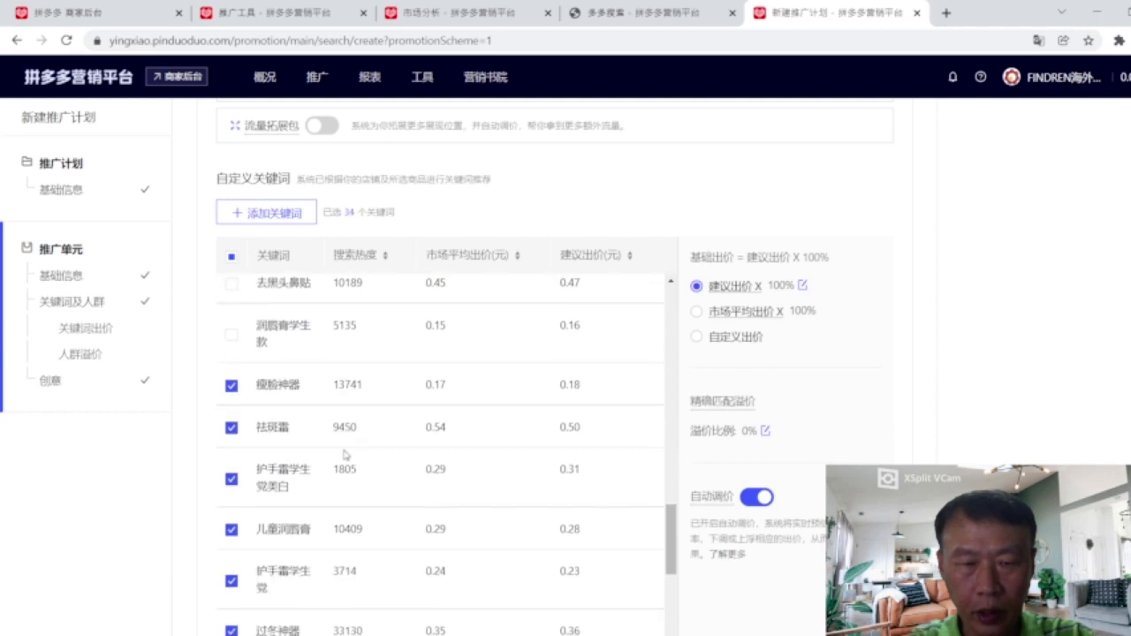
{"action": "left_click", "coordinate": [231, 389]}
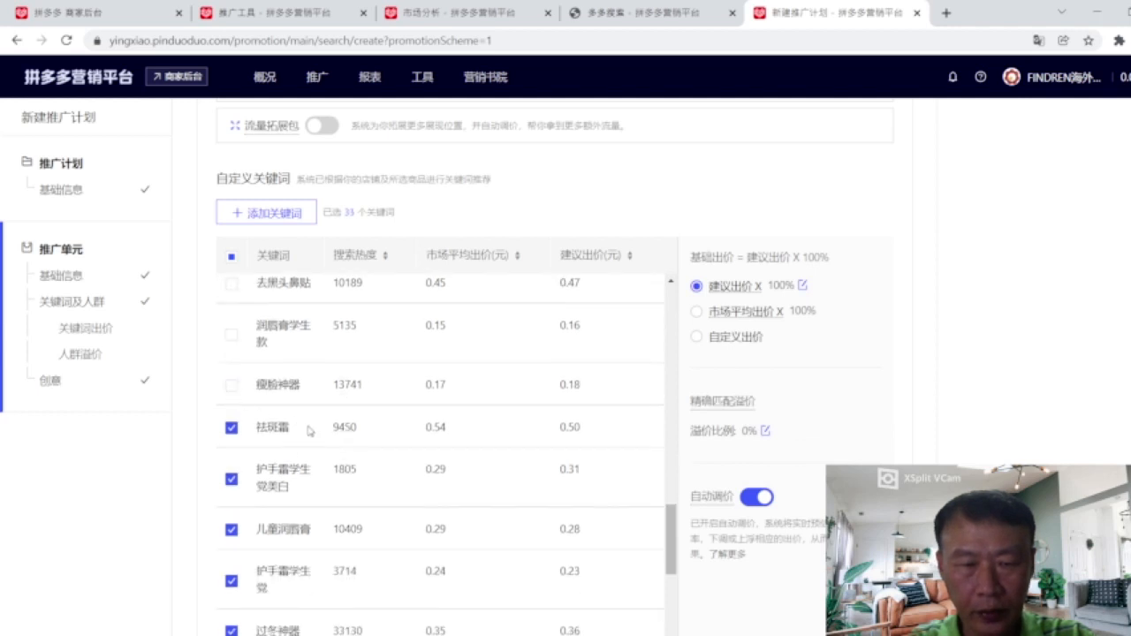
{"action": "scroll", "coordinate": [309, 431], "scroll_direction": "down", "scroll_amount": 1}
{"action": "left_click", "coordinate": [231, 353]}
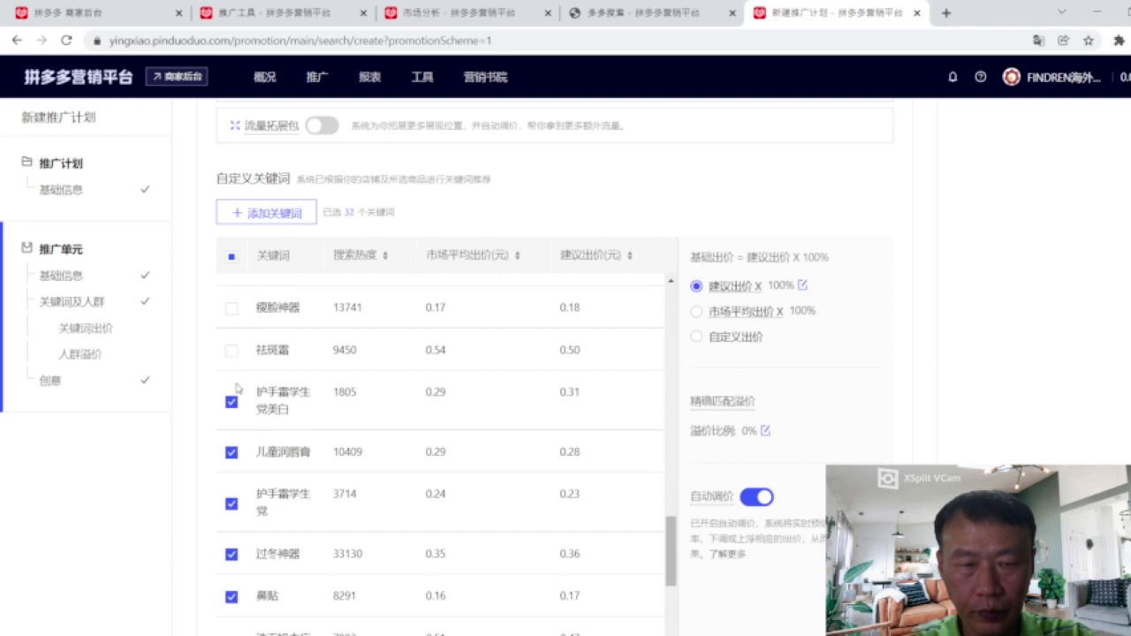
{"action": "left_click", "coordinate": [232, 400]}
{"action": "left_click", "coordinate": [232, 452]}
Deselect the unrelated keywords 护手霜学生党, 过冬神器, 鼻贴 and 洗面奶去痘痘去痘印 in the keyword list.
{"action": "scroll", "coordinate": [285, 480], "scroll_direction": "down", "scroll_amount": 2}
{"action": "left_click", "coordinate": [232, 351]}
{"action": "left_click", "coordinate": [232, 399]}
{"action": "left_click", "coordinate": [232, 442]}
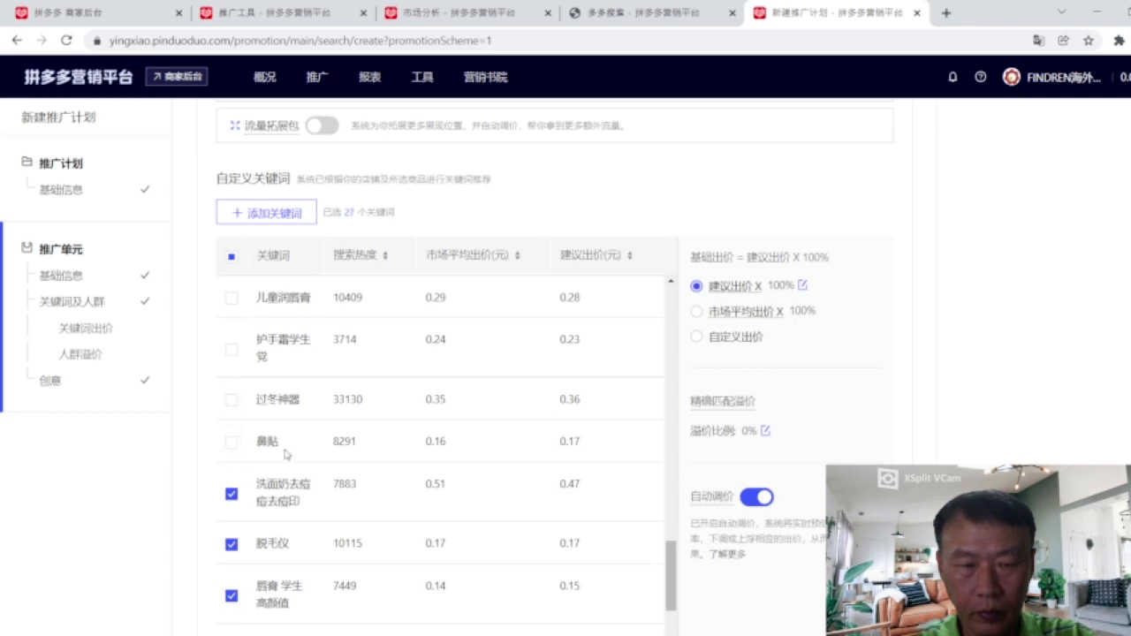
{"action": "scroll", "coordinate": [285, 454], "scroll_direction": "down", "scroll_amount": 1}
{"action": "left_click", "coordinate": [231, 417]}
Deselect the unrelated keywords 唇膏 学生高颜值 and 收缩毛孔, leaving 脱毛仪, 瘦腿 and 去毛器 selected.
{"action": "scroll", "coordinate": [285, 436], "scroll_direction": "down", "scroll_amount": 1}
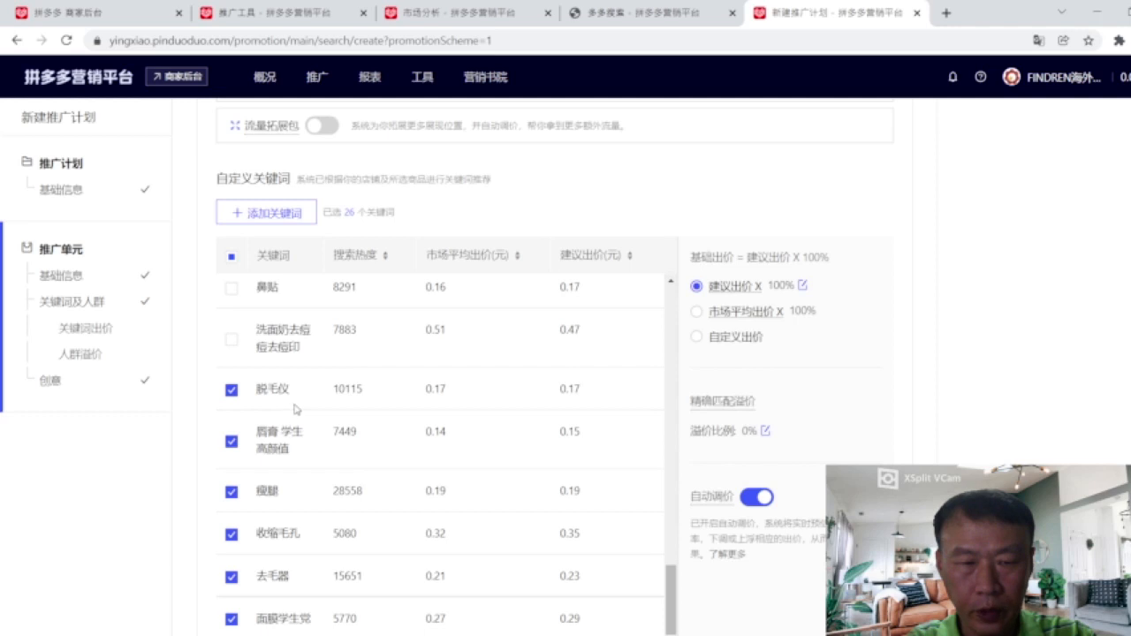
{"action": "scroll", "coordinate": [289, 408], "scroll_direction": "down", "scroll_amount": 2}
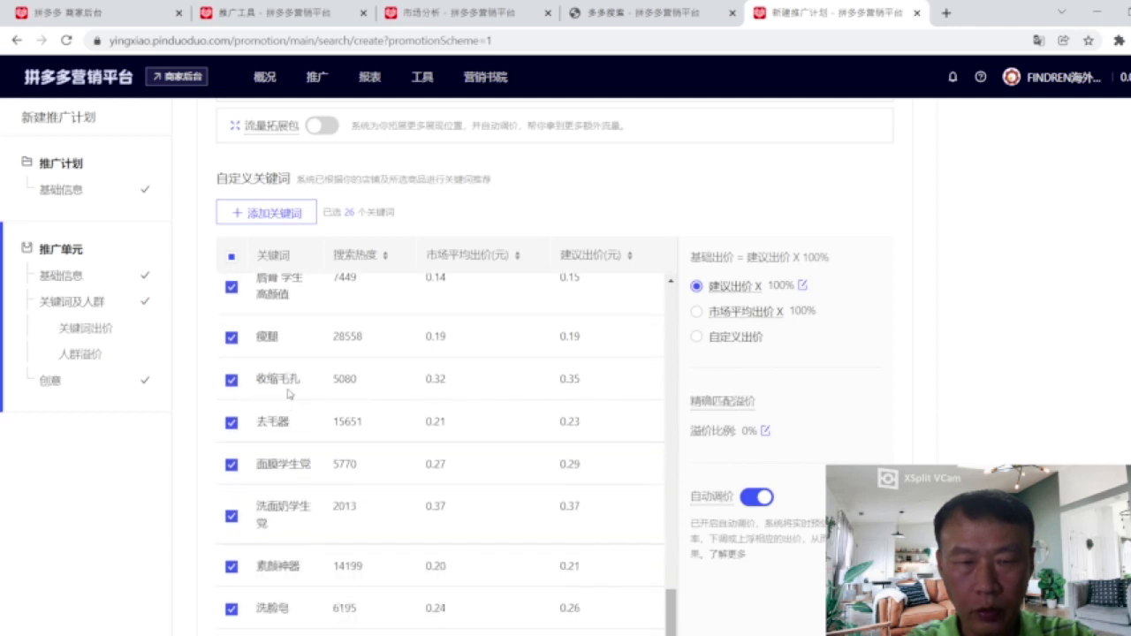
{"action": "scroll", "coordinate": [290, 400], "scroll_direction": "up", "scroll_amount": 1}
{"action": "left_click", "coordinate": [232, 365]}
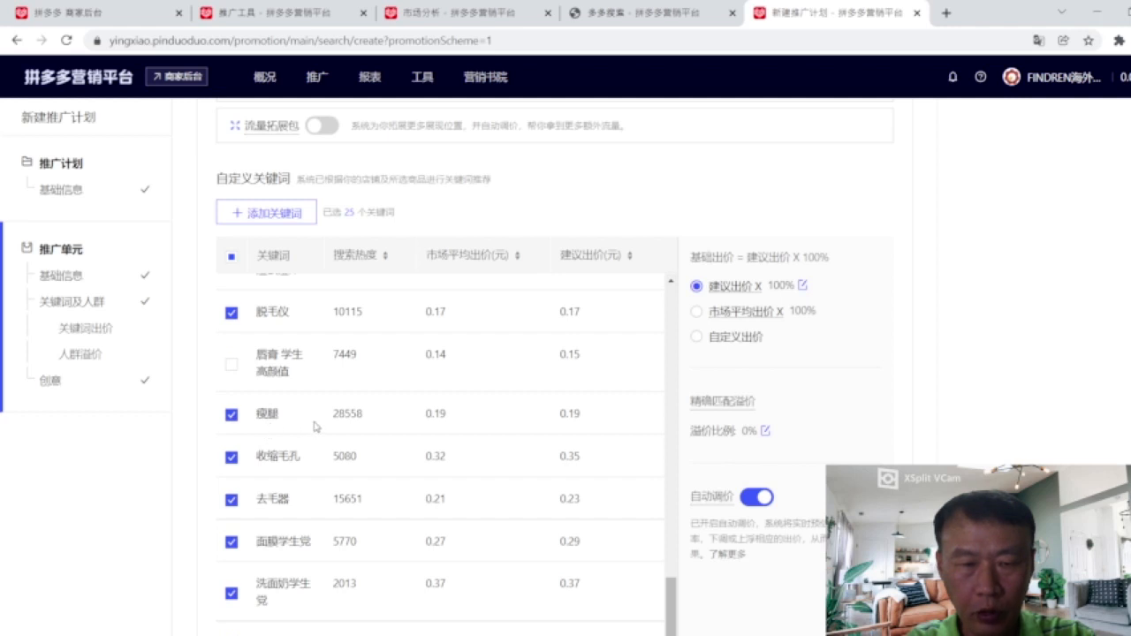
{"action": "scroll", "coordinate": [408, 438], "scroll_direction": "down", "scroll_amount": 1}
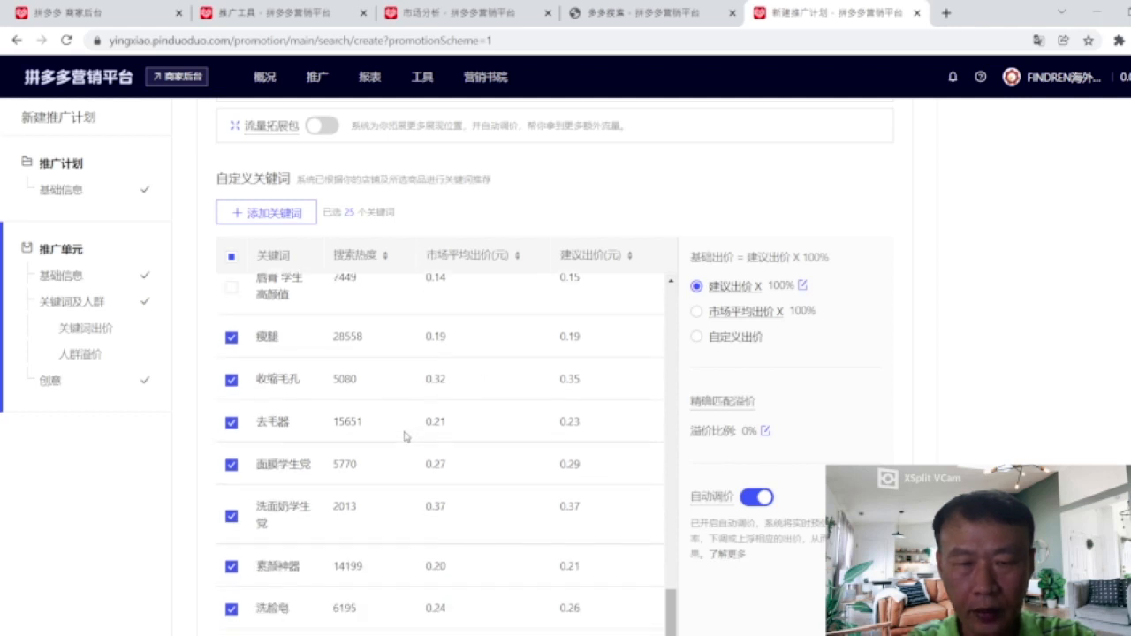
{"action": "left_click", "coordinate": [232, 381]}
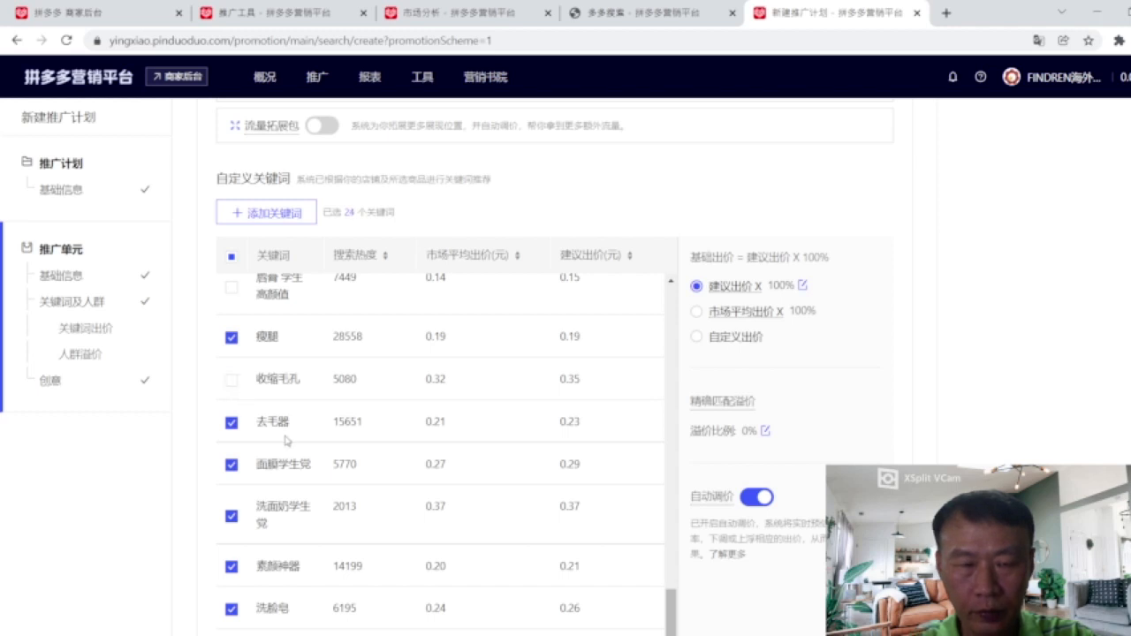
Deselect the unrelated keywords 面膜学生党, 洗面奶学生党, 素颜神器, 洗脸皂 and 祛痘膏 in the keyword list.
{"action": "scroll", "coordinate": [292, 433], "scroll_direction": "down", "scroll_amount": 1}
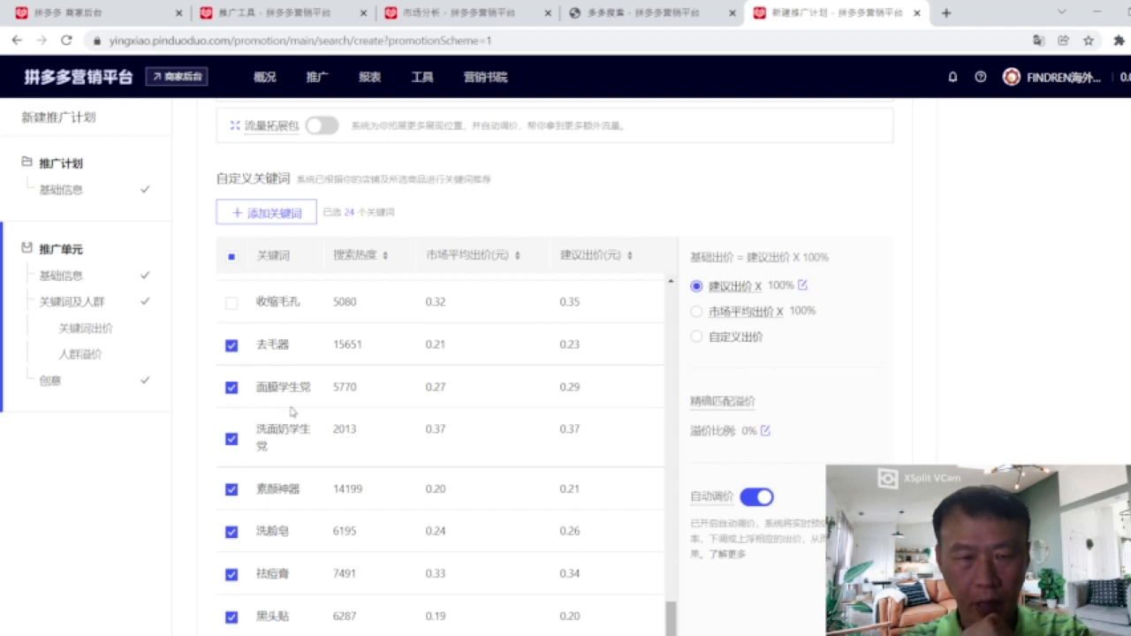
{"action": "left_click", "coordinate": [231, 388]}
{"action": "scroll", "coordinate": [232, 389], "scroll_direction": "down", "scroll_amount": 1}
{"action": "left_click", "coordinate": [232, 364]}
{"action": "scroll", "coordinate": [232, 354], "scroll_direction": "down", "scroll_amount": 2}
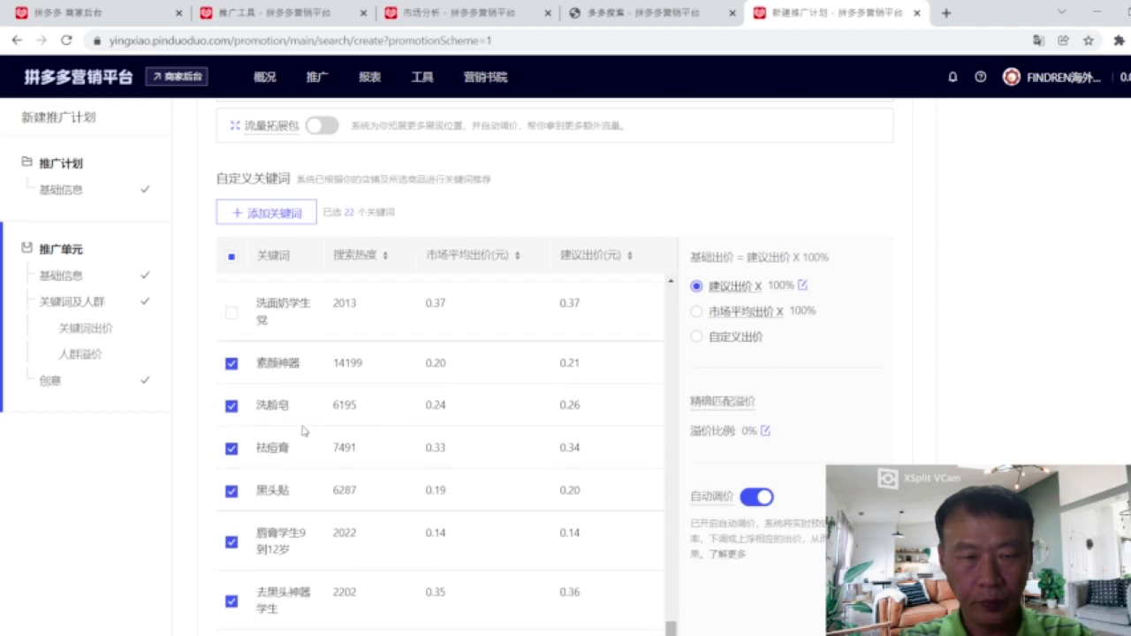
{"action": "left_click", "coordinate": [232, 335]}
{"action": "left_click", "coordinate": [232, 377]}
{"action": "left_click", "coordinate": [231, 420]}
Deselect the unrelated keywords 黑头贴, 唇膏学生9到12岁, 去黑头神器学生 and 洗脸神器 near the end of the keyword list.
{"action": "scroll", "coordinate": [265, 433], "scroll_direction": "down", "scroll_amount": 2}
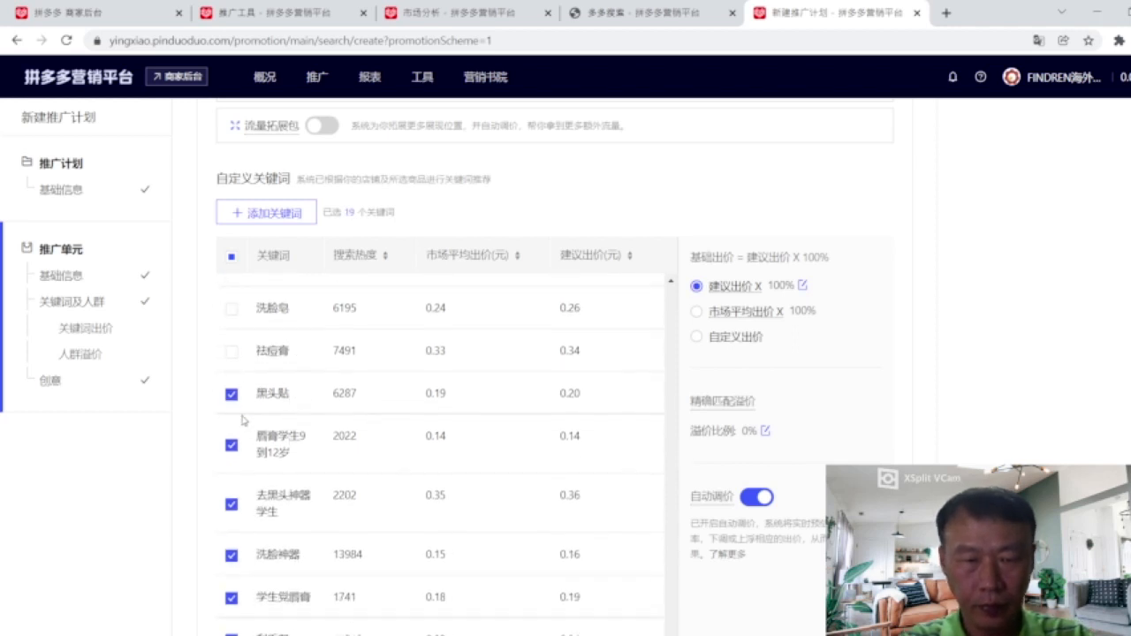
{"action": "left_click", "coordinate": [231, 395]}
{"action": "left_click", "coordinate": [232, 445]}
{"action": "scroll", "coordinate": [329, 463], "scroll_direction": "down", "scroll_amount": 2}
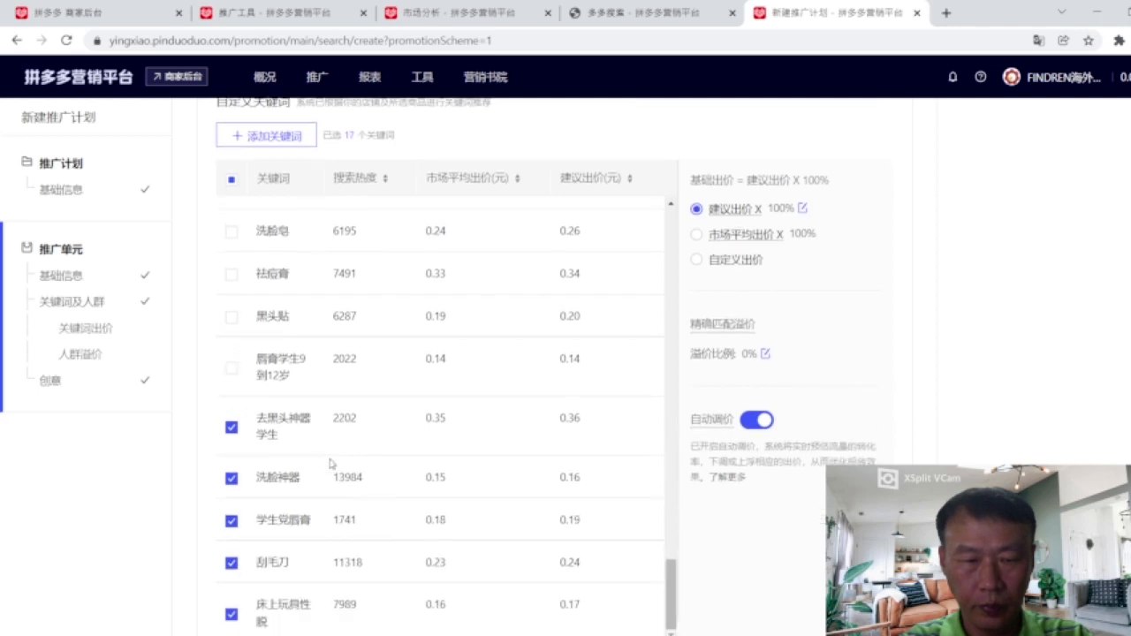
{"action": "left_click", "coordinate": [231, 428]}
{"action": "left_click", "coordinate": [232, 477]}
Deselect the last three keywords of the list: 学生党唇膏, 刮毛刀 and 床上玩具性脱.
{"action": "scroll", "coordinate": [311, 477], "scroll_direction": "down", "scroll_amount": 3}
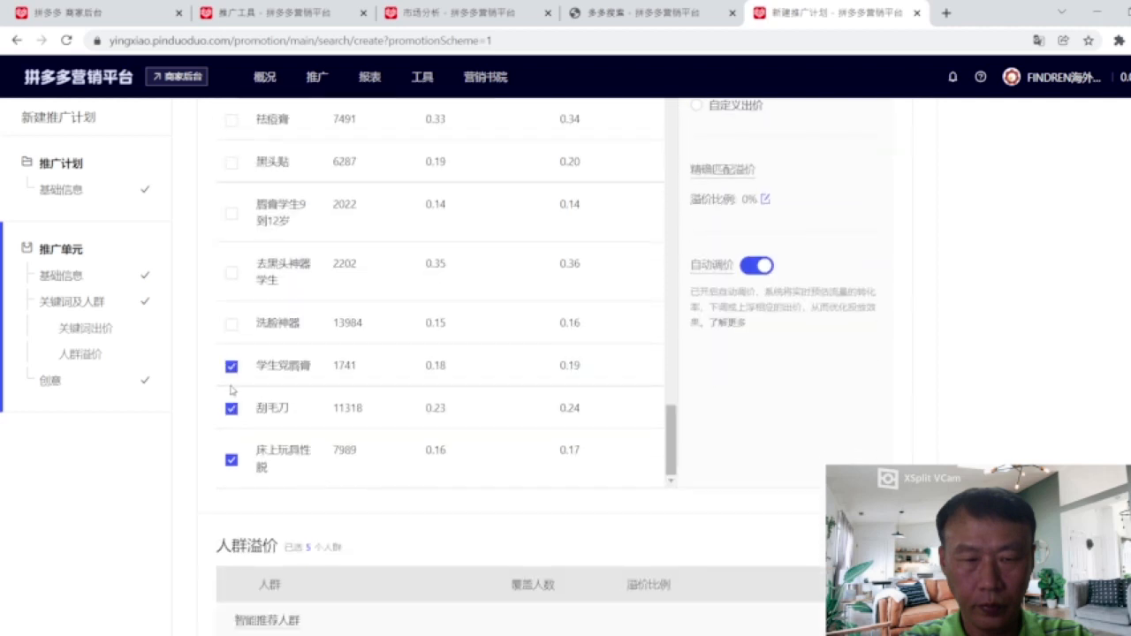
{"action": "left_click", "coordinate": [232, 366]}
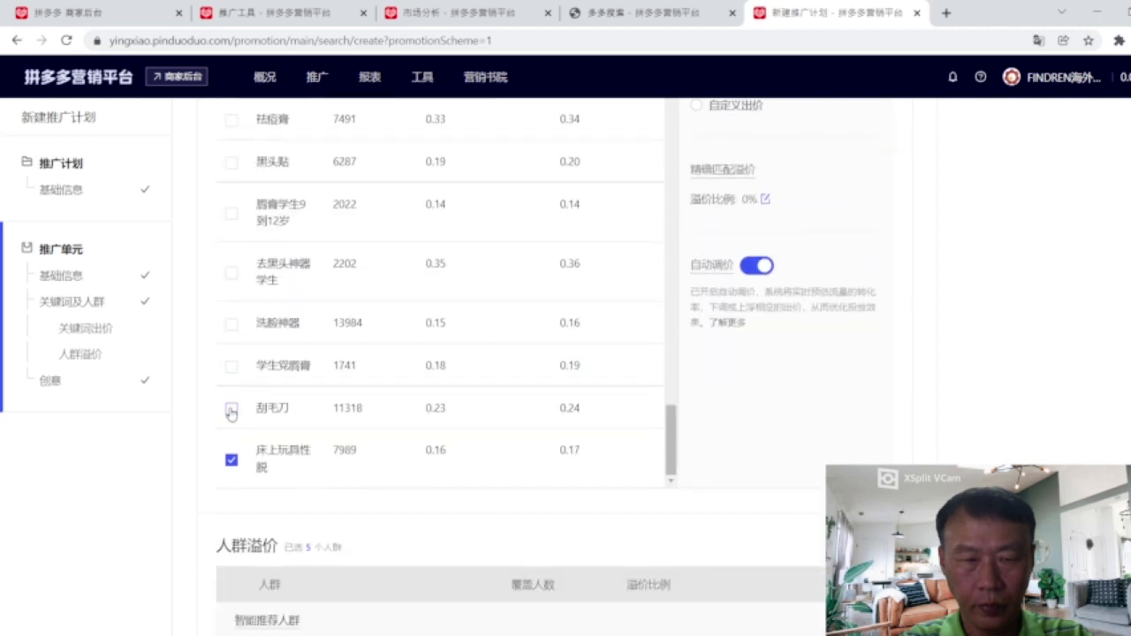
{"action": "left_click", "coordinate": [231, 462]}
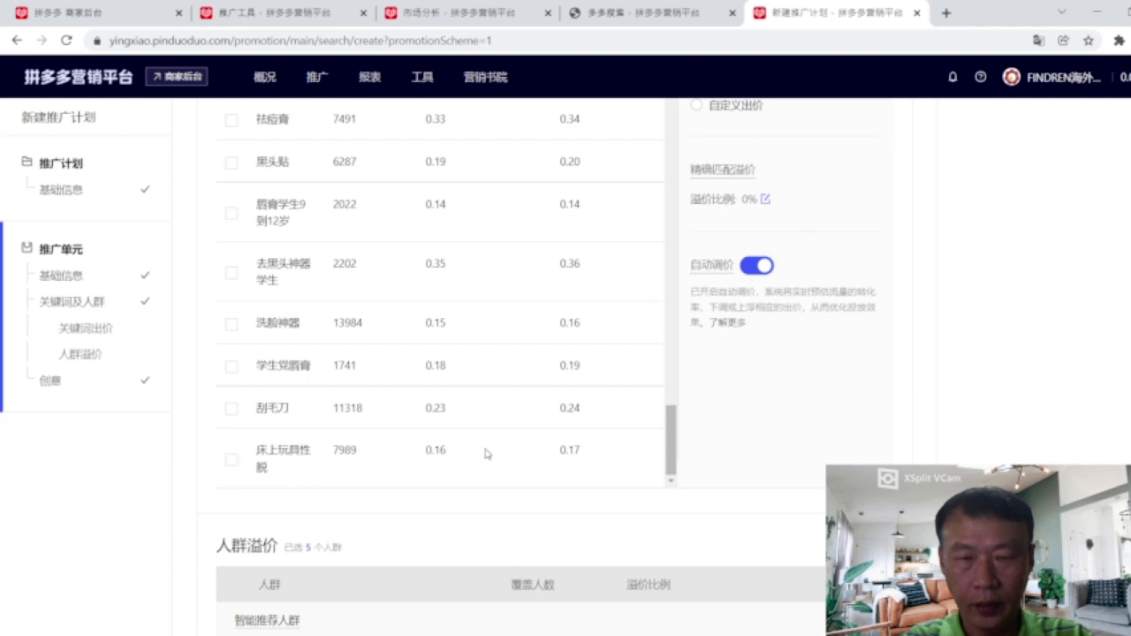
Review the keywords still selected from the start of the list, together with the base bid options.
{"action": "scroll", "coordinate": [490, 455], "scroll_direction": "up", "scroll_amount": 5}
{"action": "scroll", "coordinate": [485, 454], "scroll_direction": "up", "scroll_amount": 10}
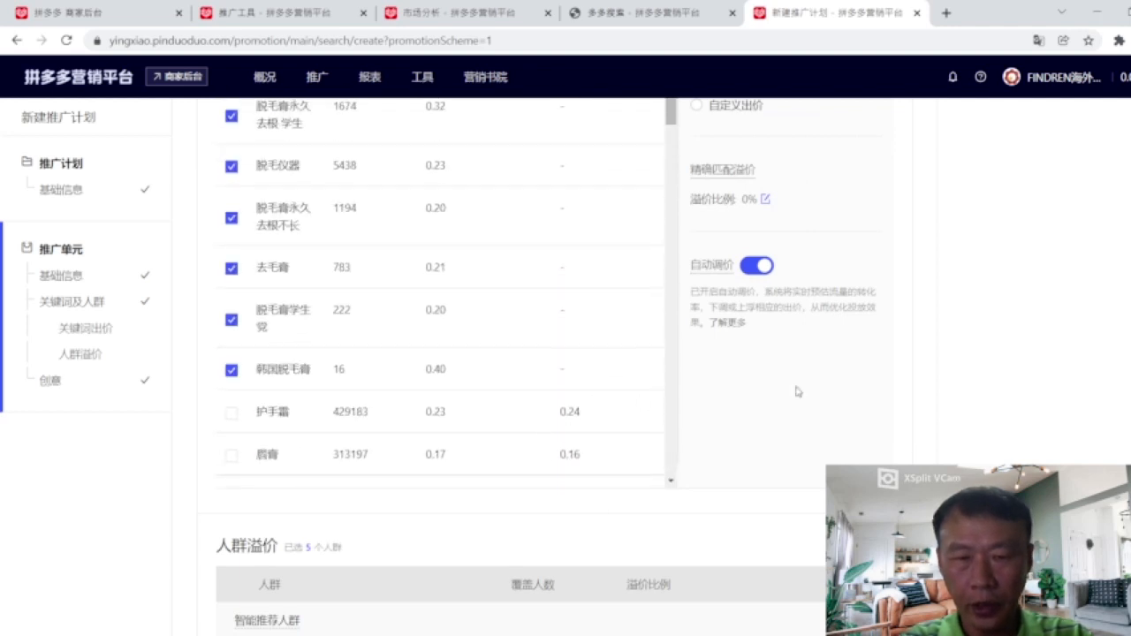
{"action": "scroll", "coordinate": [946, 411], "scroll_direction": "up", "scroll_amount": 2}
{"action": "scroll", "coordinate": [946, 412], "scroll_direction": "up", "scroll_amount": 2}
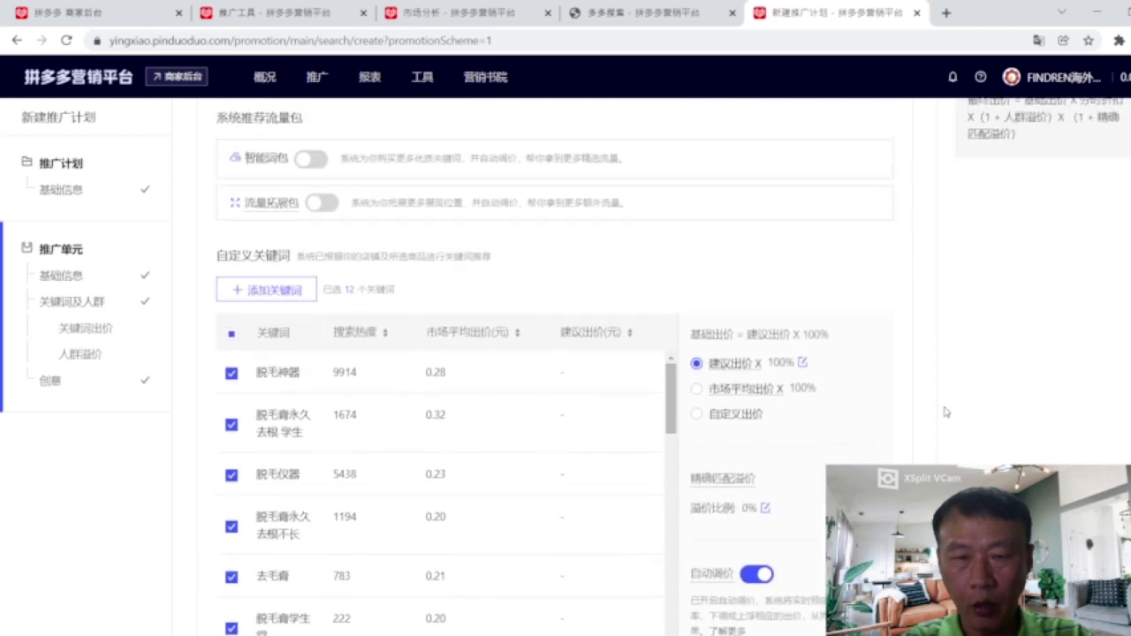
{"action": "scroll", "coordinate": [946, 412], "scroll_direction": "down", "scroll_amount": 1}
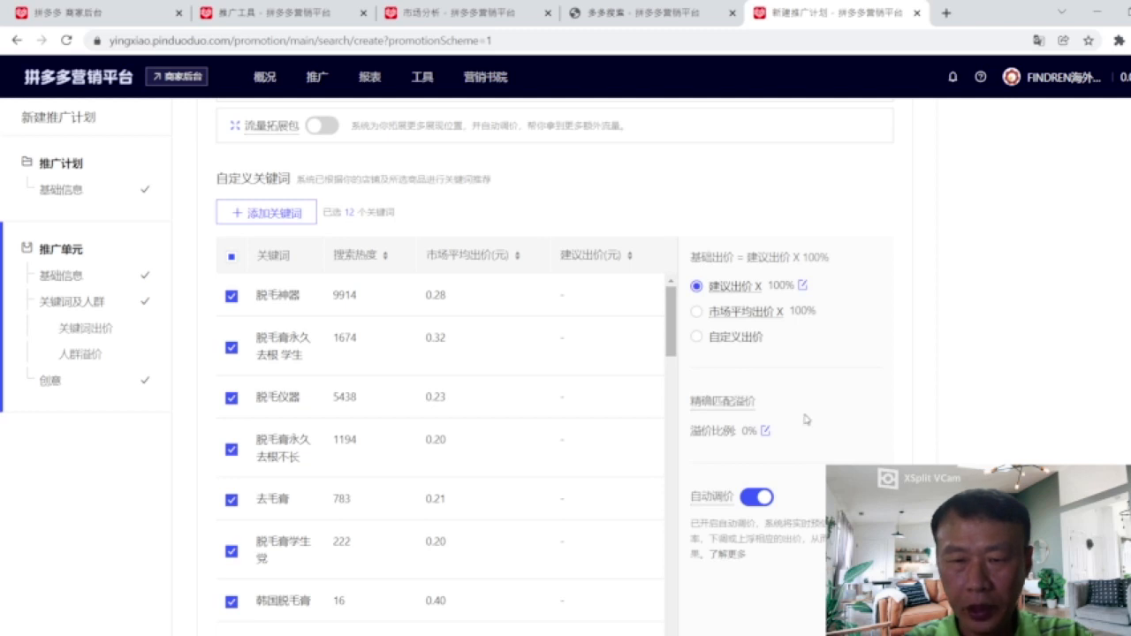
{"action": "mouse_move", "coordinate": [734, 307]}
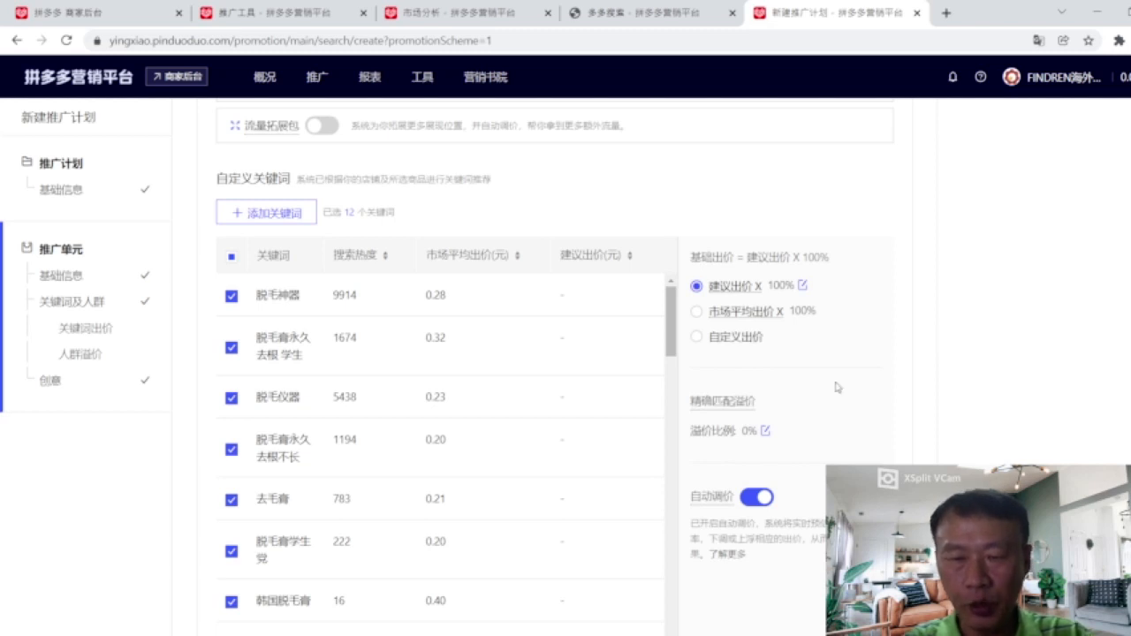
Base the keyword bids on 市场平均出价 X 100% instead of the suggested bid.
{"action": "scroll", "coordinate": [837, 388], "scroll_direction": "down", "scroll_amount": 3}
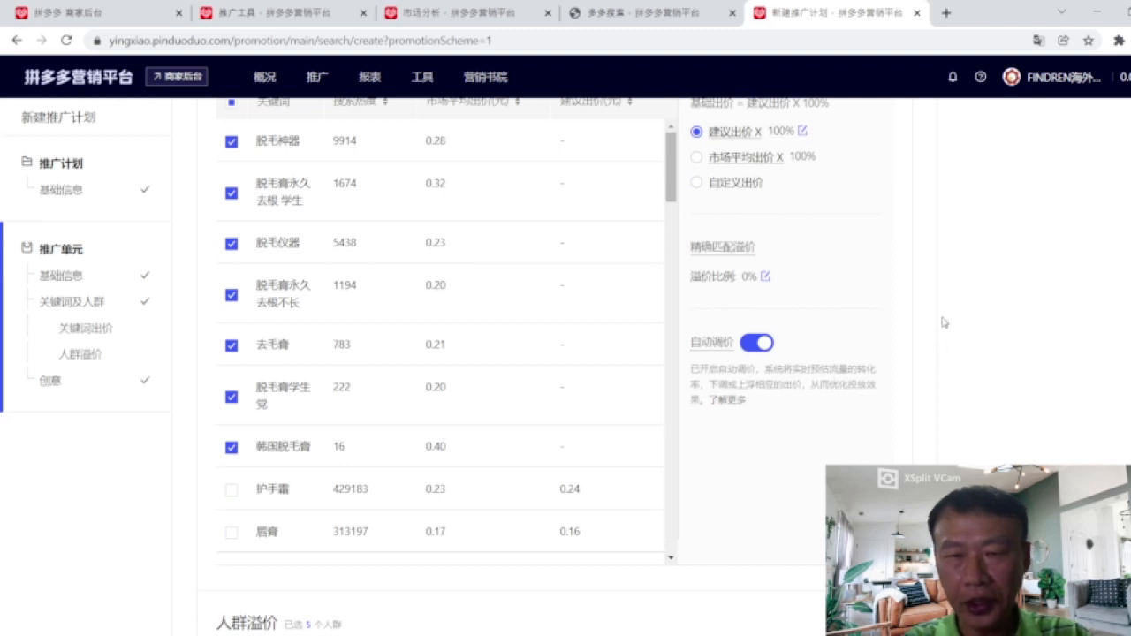
{"action": "scroll", "coordinate": [944, 322], "scroll_direction": "up", "scroll_amount": 2}
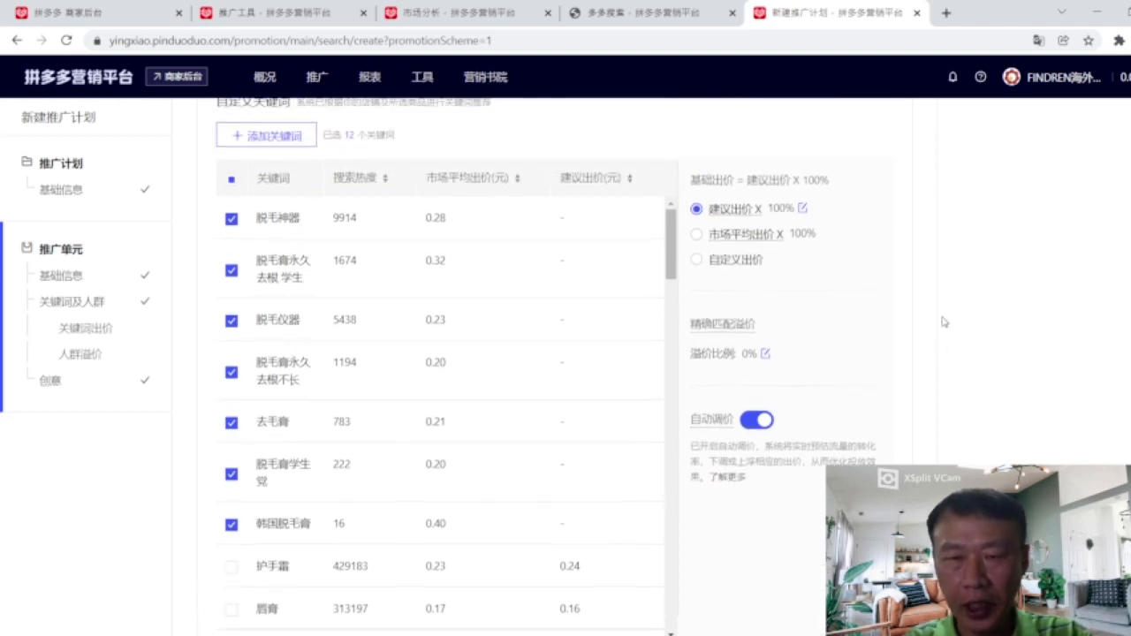
{"action": "left_click", "coordinate": [697, 235]}
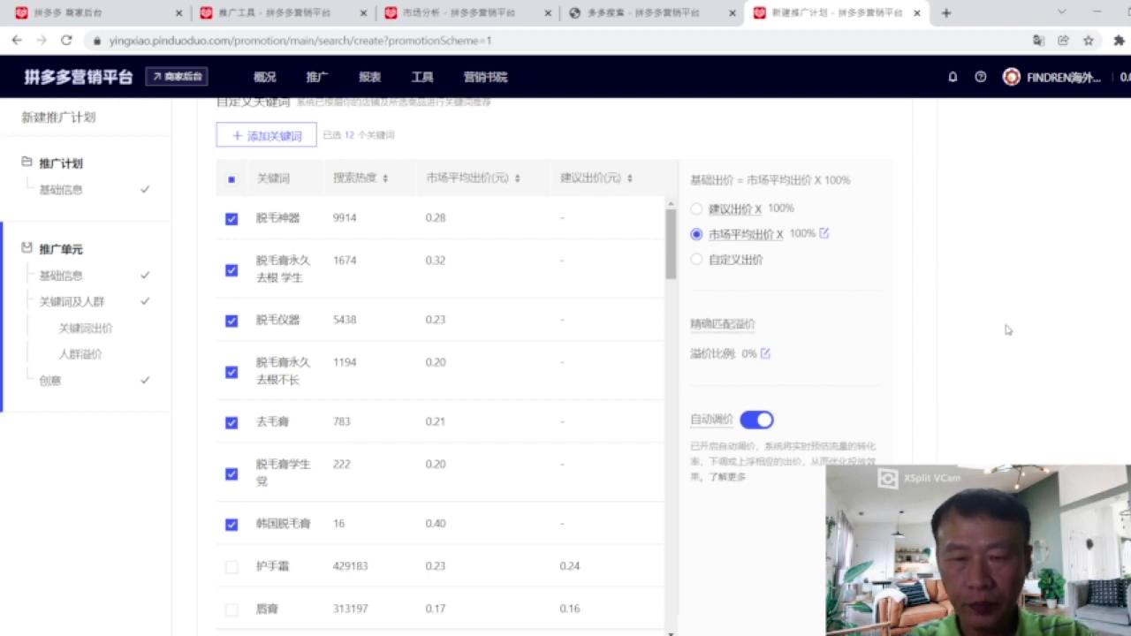
Set the 溢价比例 of the 精确匹配溢价 to 20%.
{"action": "scroll", "coordinate": [981, 336], "scroll_direction": "down", "scroll_amount": 2}
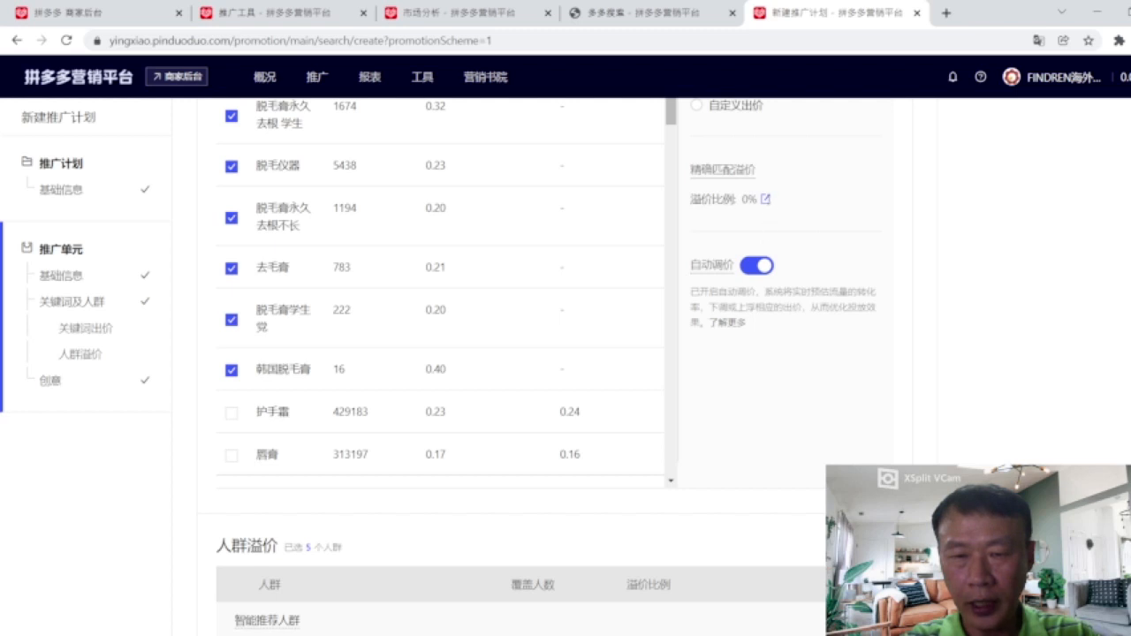
{"action": "left_click", "coordinate": [765, 198]}
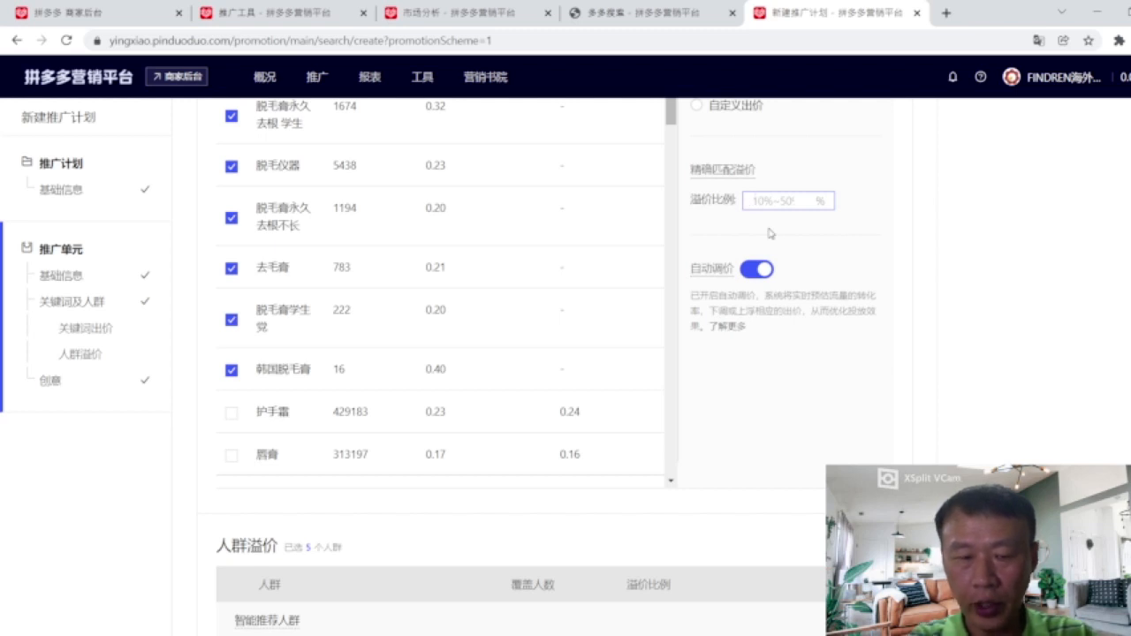
{"action": "type", "text": "20"}
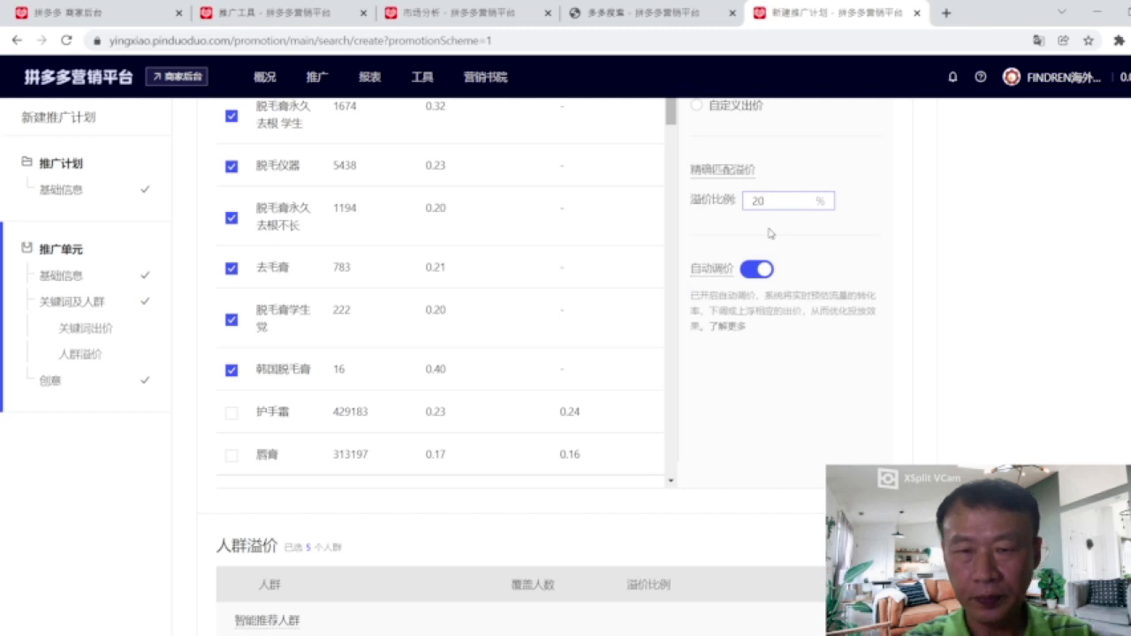
{"action": "scroll", "coordinate": [873, 250], "scroll_direction": "up", "scroll_amount": 1}
{"action": "scroll", "coordinate": [873, 250], "scroll_direction": "down", "scroll_amount": 1}
{"action": "scroll", "coordinate": [873, 250], "scroll_direction": "up", "scroll_amount": 1}
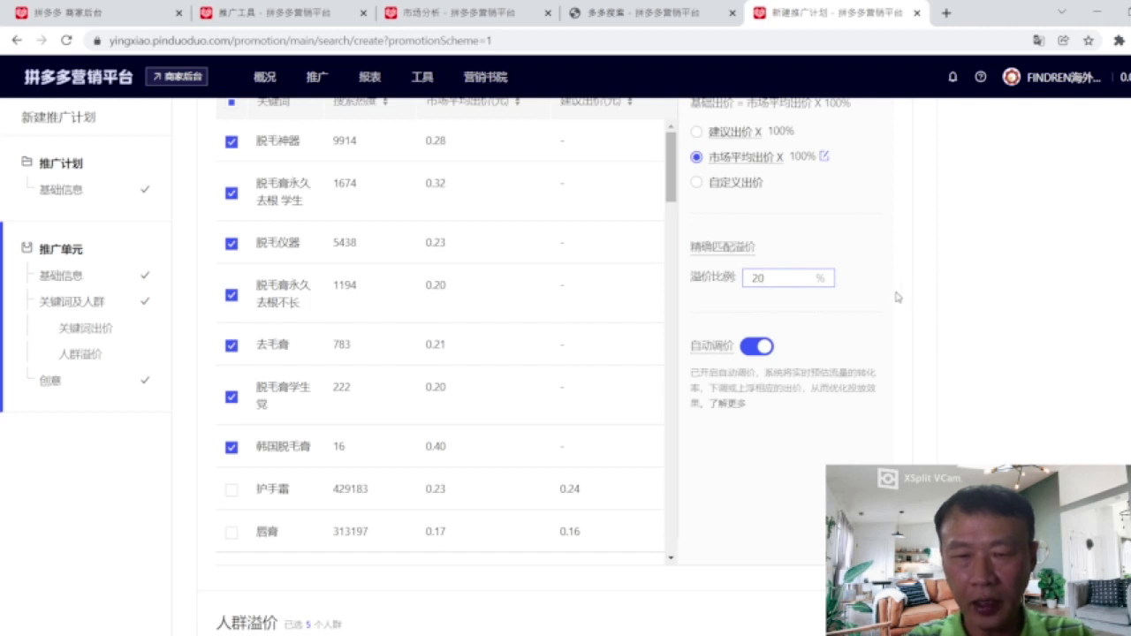
Turn off 自动调价 for the keyword bids.
{"action": "scroll", "coordinate": [898, 297], "scroll_direction": "down", "scroll_amount": 1}
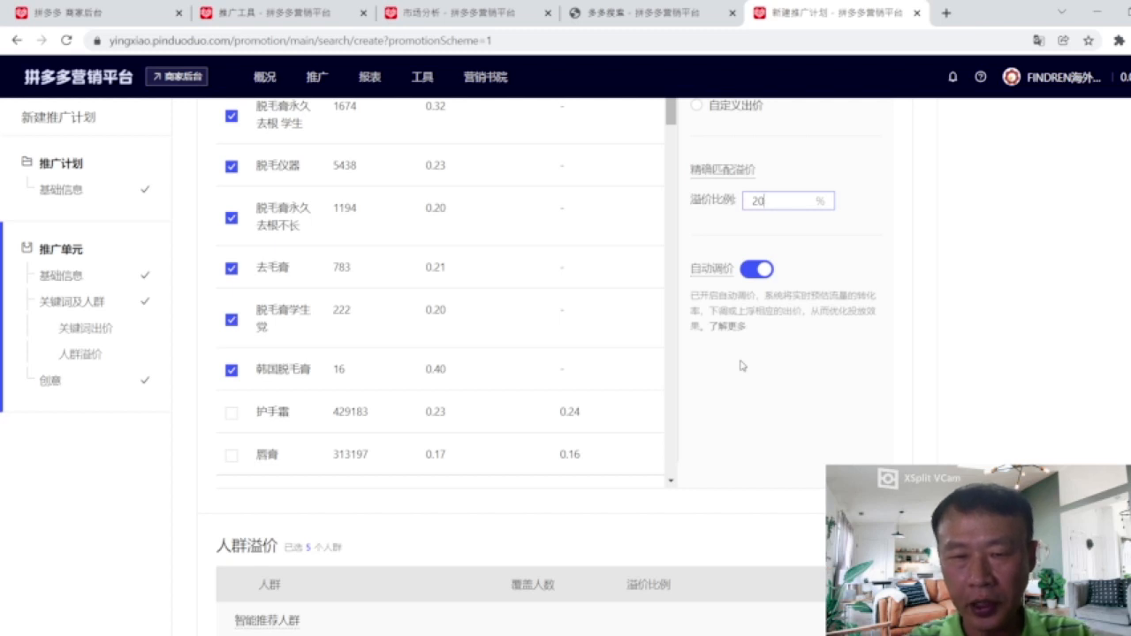
{"action": "left_click", "coordinate": [764, 270]}
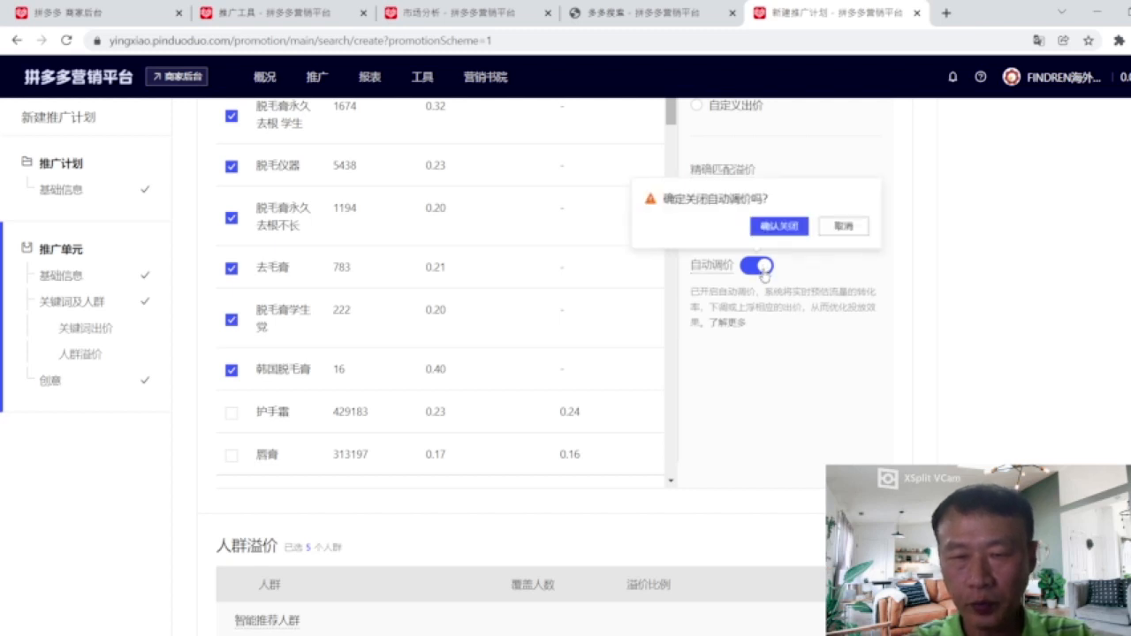
{"action": "left_click", "coordinate": [778, 226]}
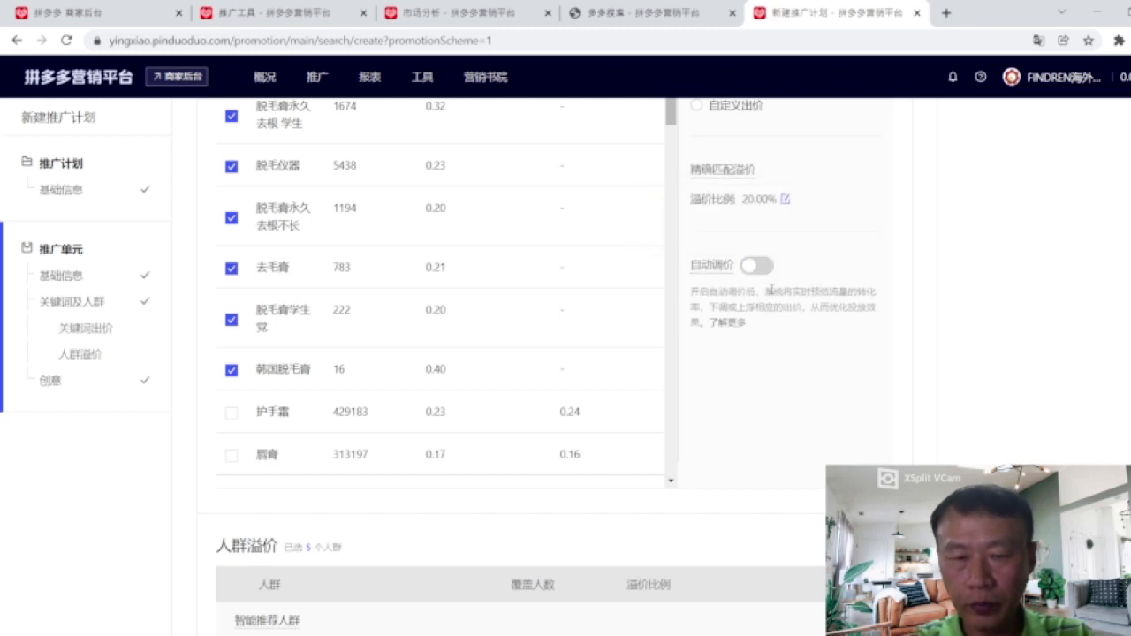
Examine the 智能推荐人群 audiences under 人群溢价, with their coverage and suggested premium ratios.
{"action": "scroll", "coordinate": [770, 295], "scroll_direction": "down", "scroll_amount": 3}
{"action": "scroll", "coordinate": [771, 294], "scroll_direction": "down", "scroll_amount": 2}
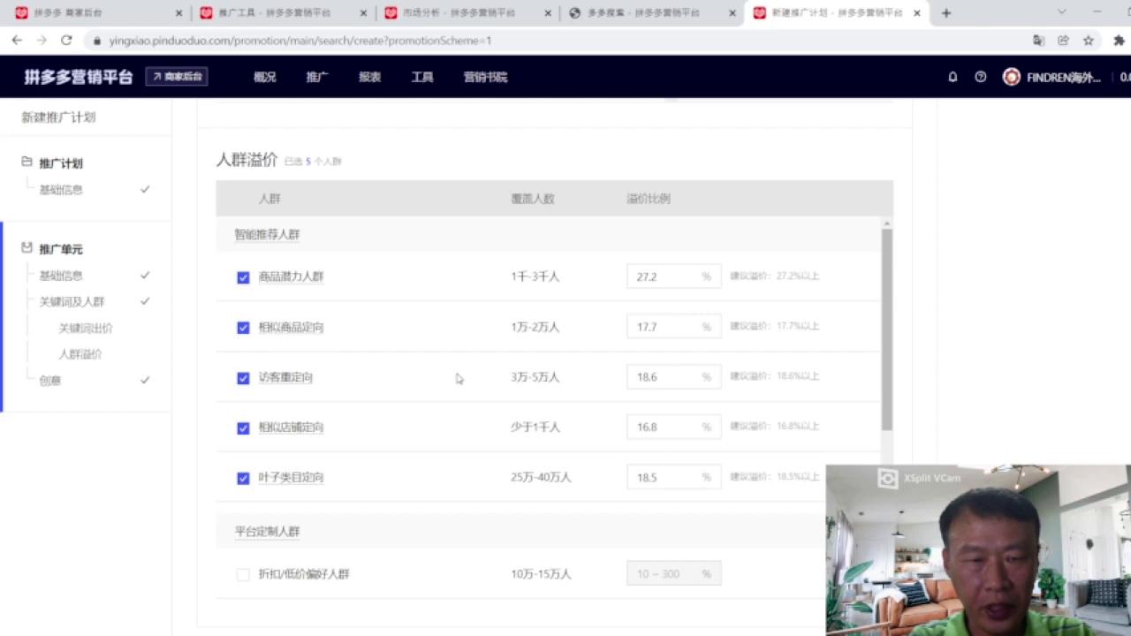
{"action": "mouse_move", "coordinate": [292, 277]}
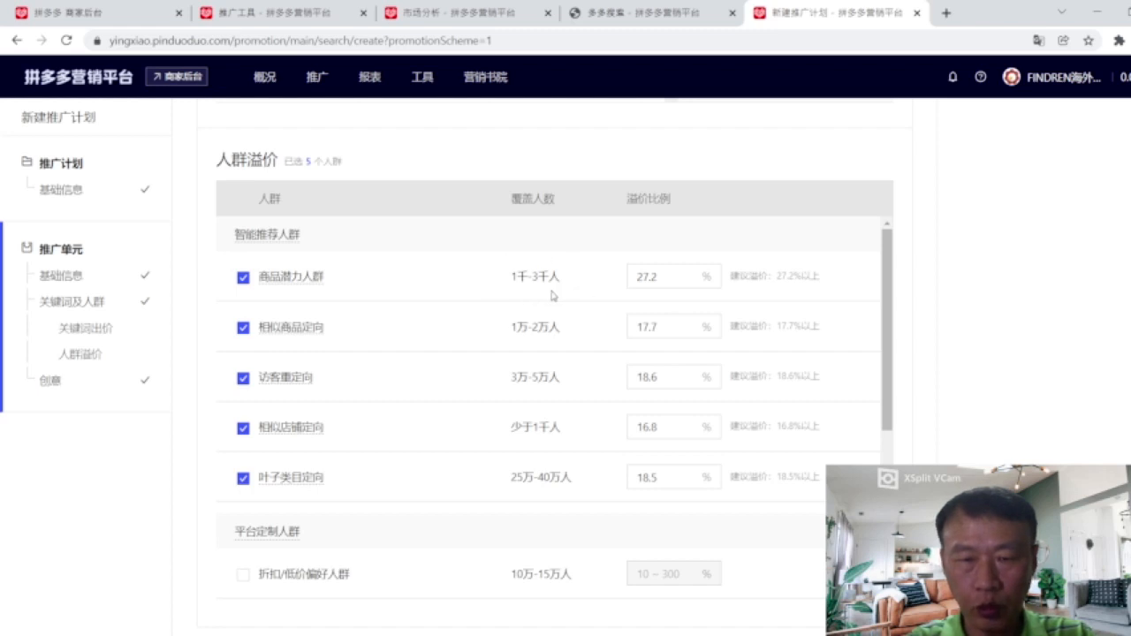
{"action": "left_click", "coordinate": [647, 277]}
{"action": "left_click", "coordinate": [765, 294]}
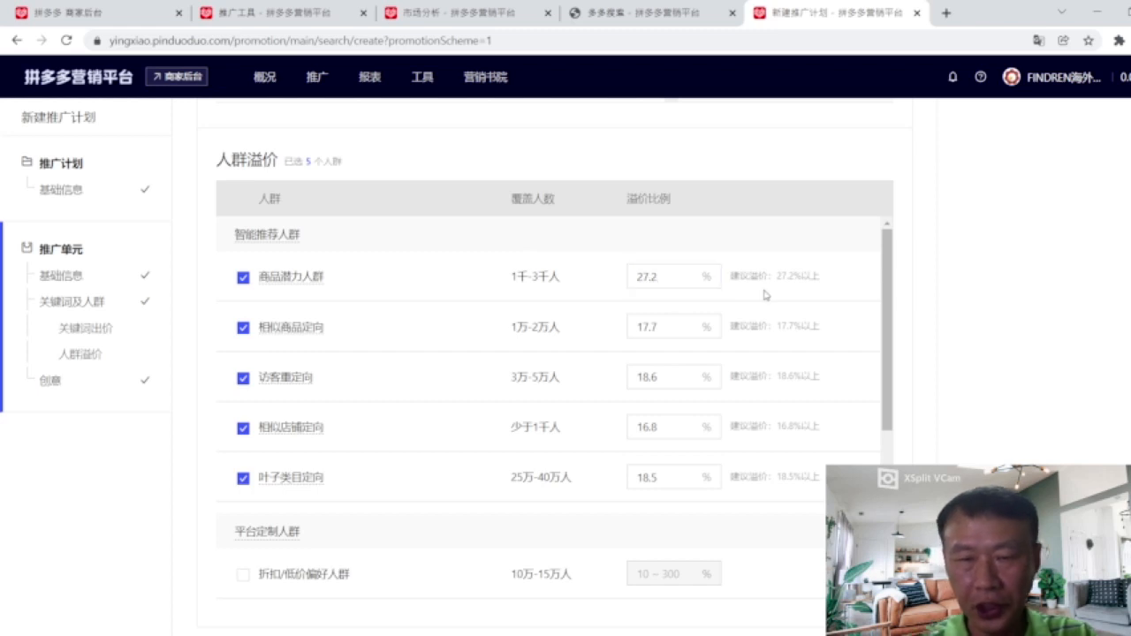
{"action": "left_click", "coordinate": [674, 288]}
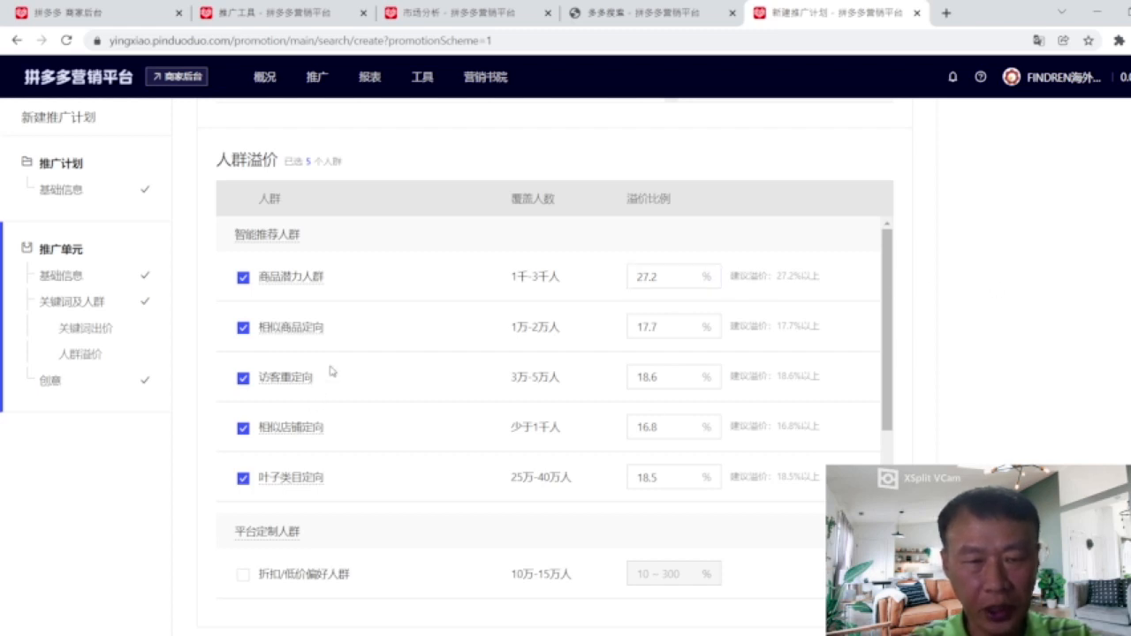
{"action": "mouse_move", "coordinate": [297, 332]}
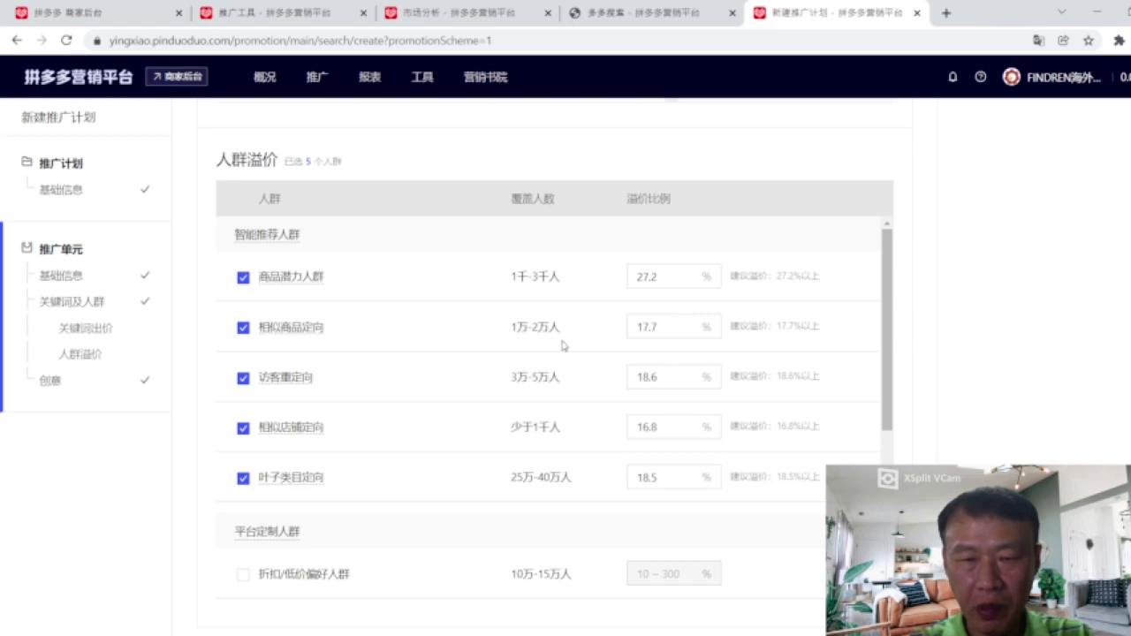
{"action": "left_click", "coordinate": [659, 334]}
{"action": "left_click", "coordinate": [604, 351]}
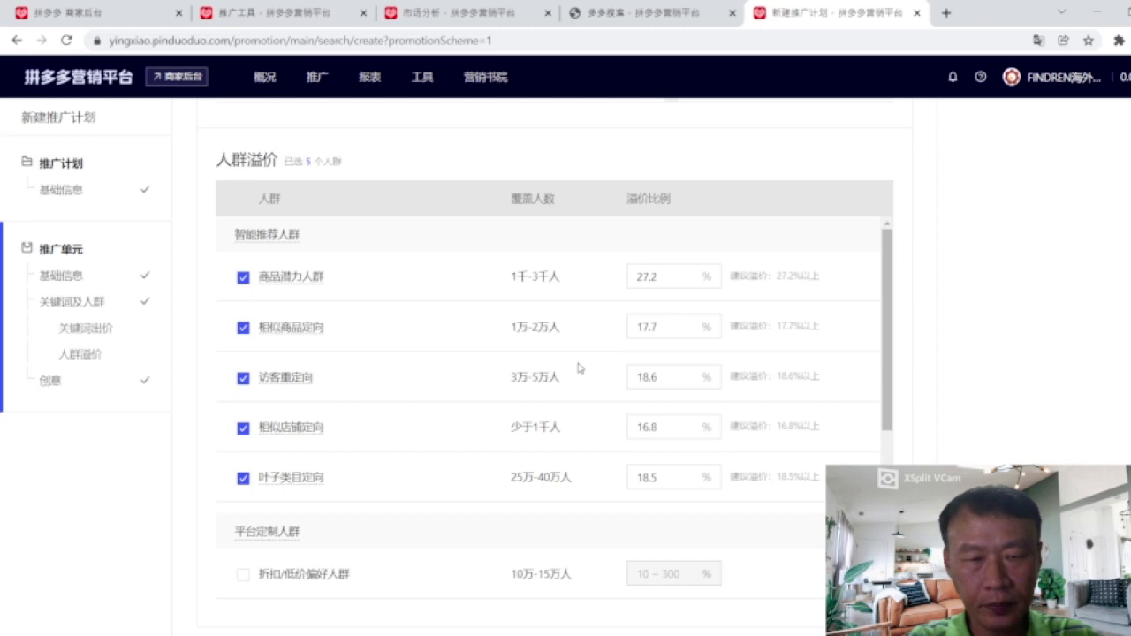
Deselect the 叶子类目定向 audience in the 智能推荐人群 group.
{"action": "scroll", "coordinate": [579, 369], "scroll_direction": "down", "scroll_amount": 1}
{"action": "mouse_move", "coordinate": [303, 340]}
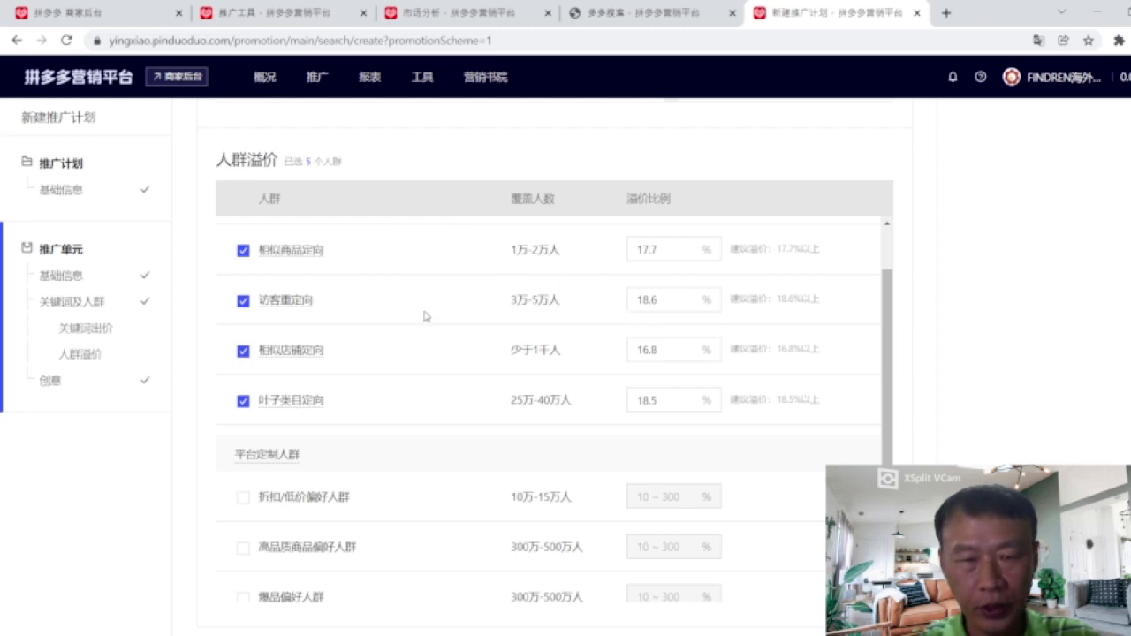
{"action": "scroll", "coordinate": [358, 311], "scroll_direction": "down", "scroll_amount": 1}
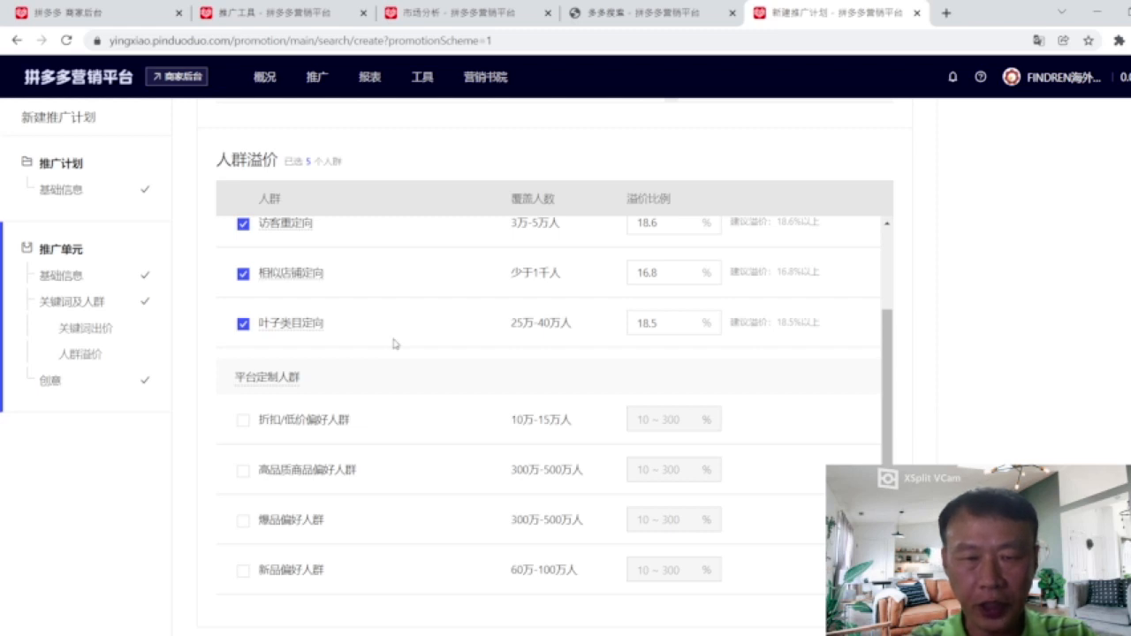
{"action": "left_click", "coordinate": [244, 327]}
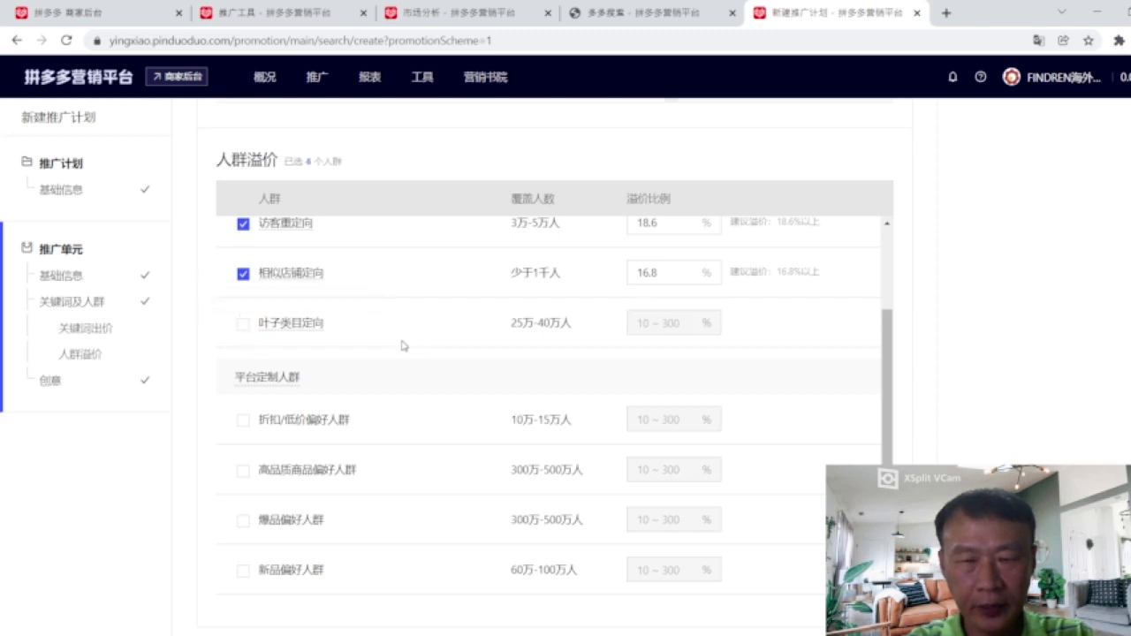
Select the 平台定制人群 audiences 高品质商品偏好人群, 高消费人群 and 平台活跃人群, keeping their suggested premiums.
{"action": "scroll", "coordinate": [404, 345], "scroll_direction": "down", "scroll_amount": 2}
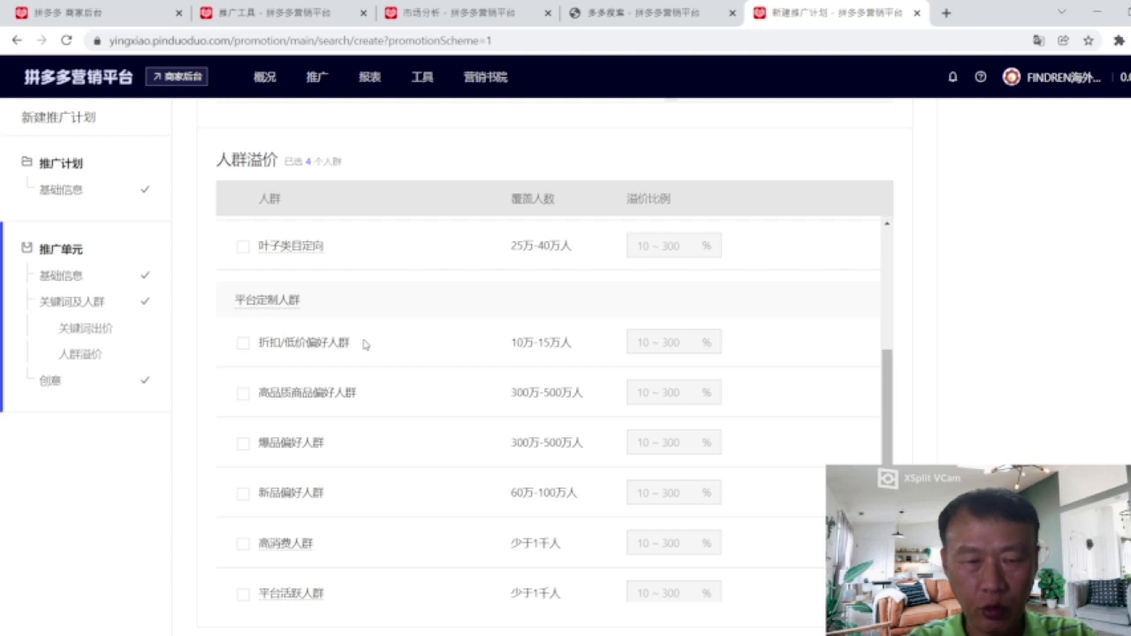
{"action": "scroll", "coordinate": [365, 375], "scroll_direction": "down", "scroll_amount": 1}
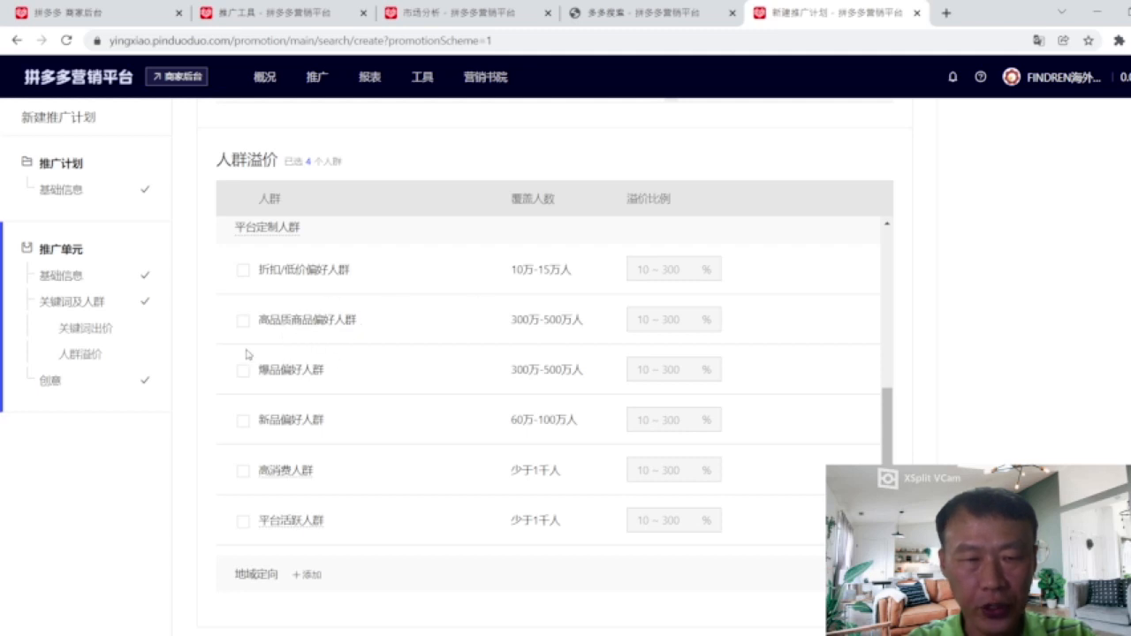
{"action": "left_click", "coordinate": [243, 321]}
{"action": "scroll", "coordinate": [369, 344], "scroll_direction": "down", "scroll_amount": 1}
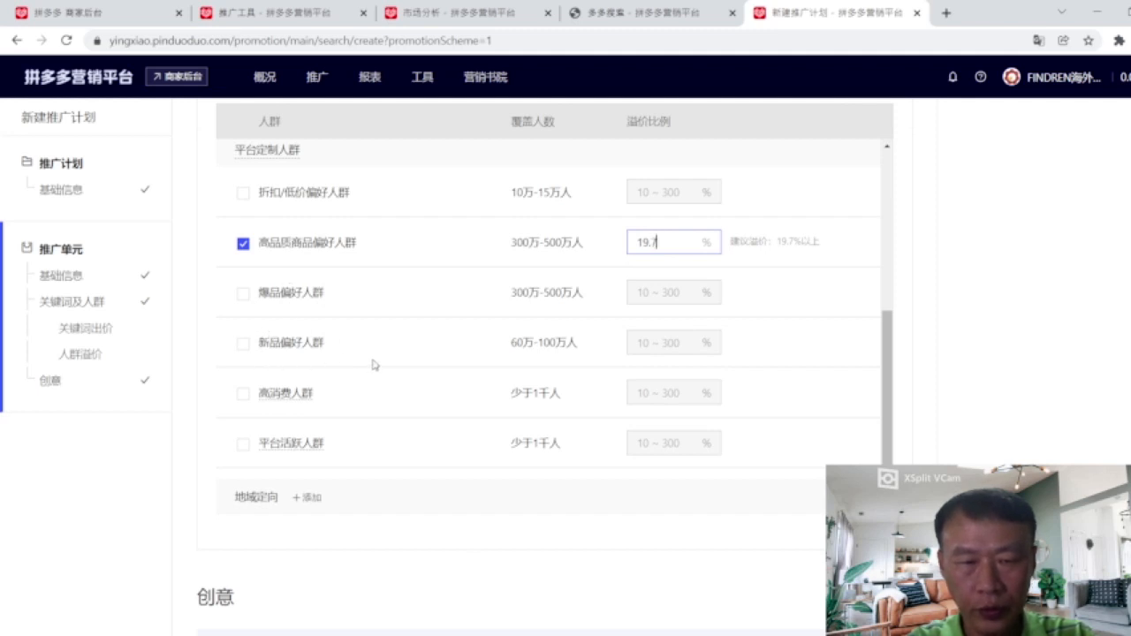
{"action": "left_click", "coordinate": [243, 394]}
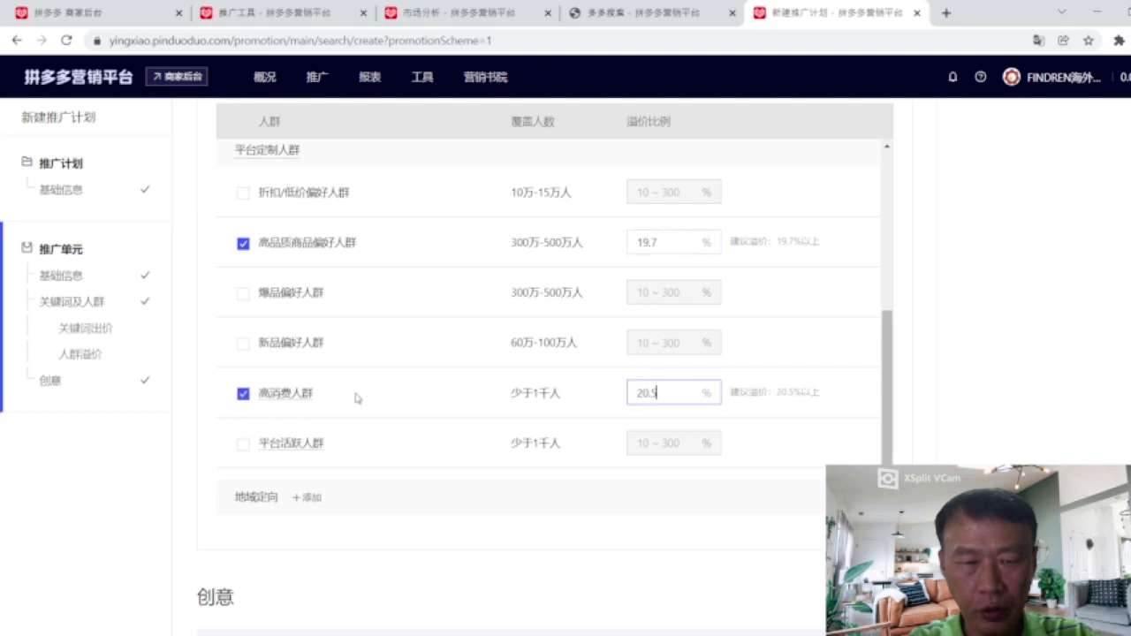
{"action": "scroll", "coordinate": [356, 397], "scroll_direction": "down", "scroll_amount": 2}
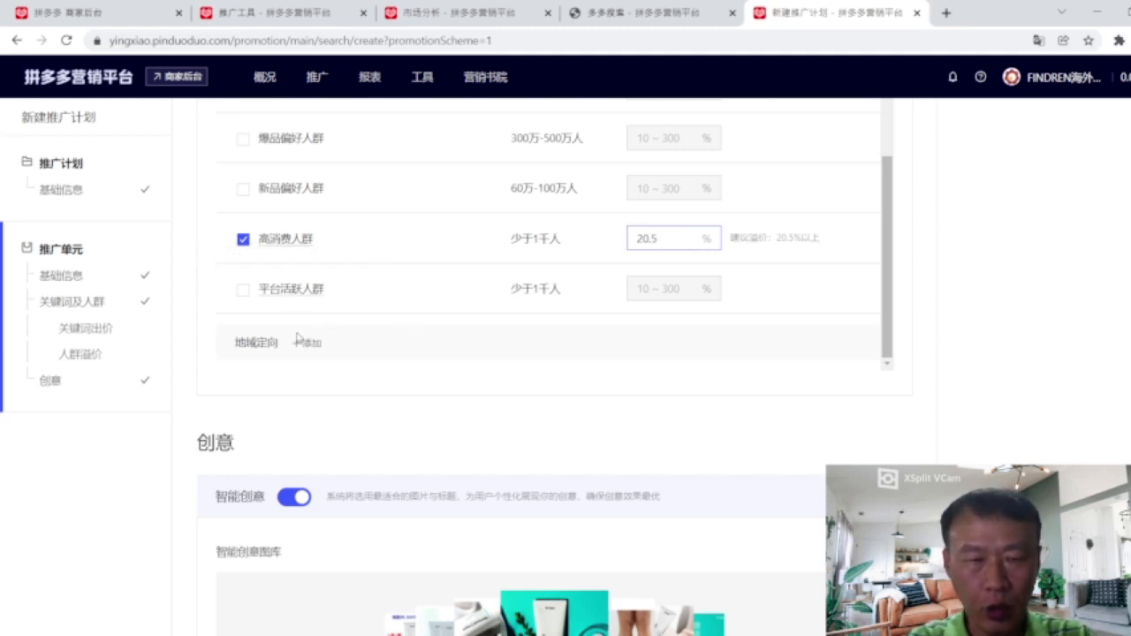
{"action": "left_click", "coordinate": [244, 291]}
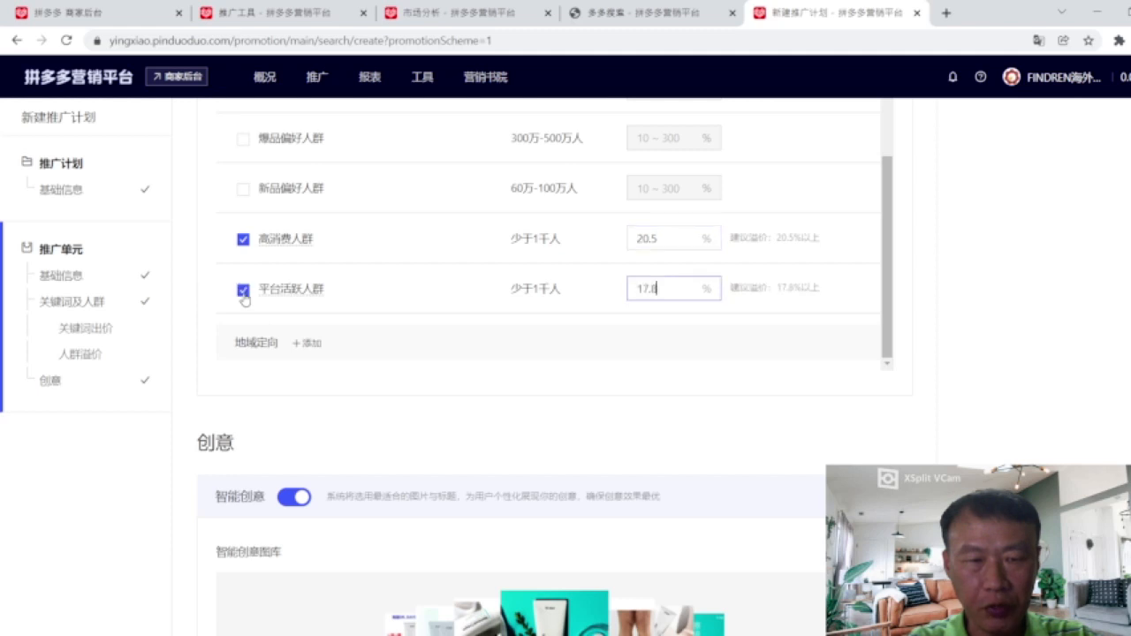
Start adding a 地域定向 audience and select the 一线 and 新一线 city groups for it.
{"action": "scroll", "coordinate": [506, 291], "scroll_direction": "down", "scroll_amount": 1}
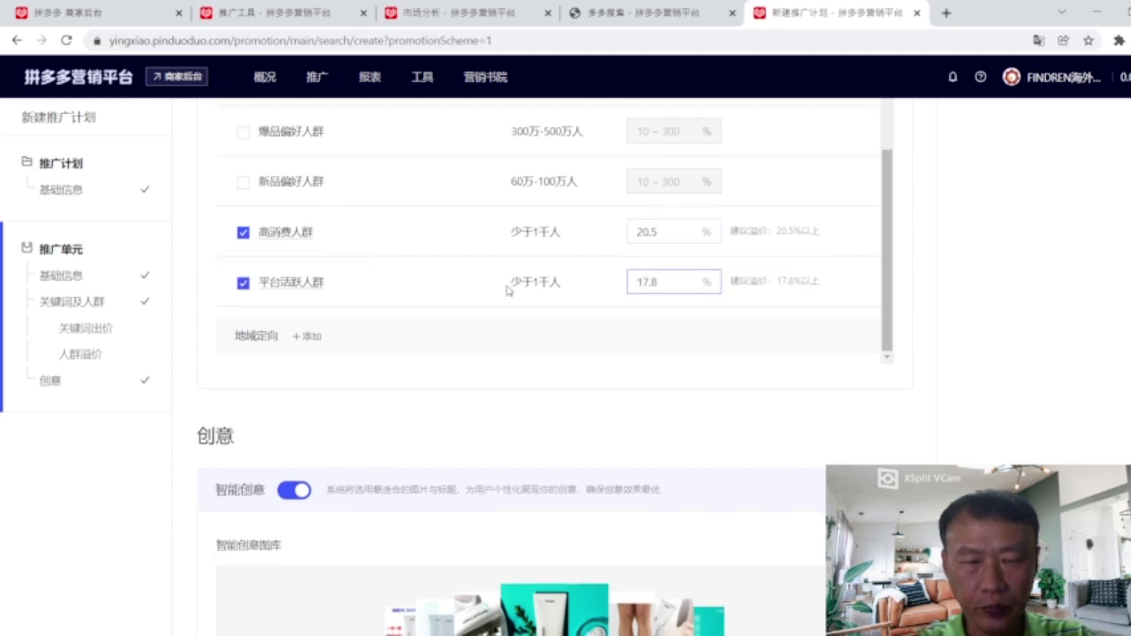
{"action": "scroll", "coordinate": [507, 291], "scroll_direction": "up", "scroll_amount": 1}
{"action": "scroll", "coordinate": [508, 290], "scroll_direction": "down", "scroll_amount": 1}
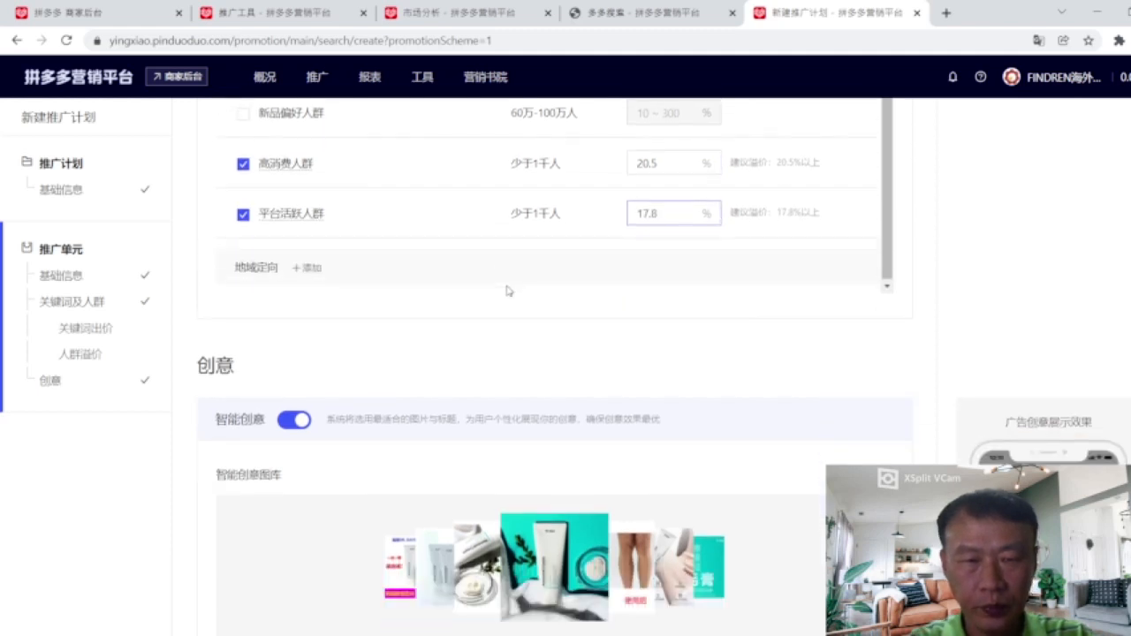
{"action": "scroll", "coordinate": [993, 328], "scroll_direction": "down", "scroll_amount": 2}
{"action": "scroll", "coordinate": [973, 329], "scroll_direction": "up", "scroll_amount": 2}
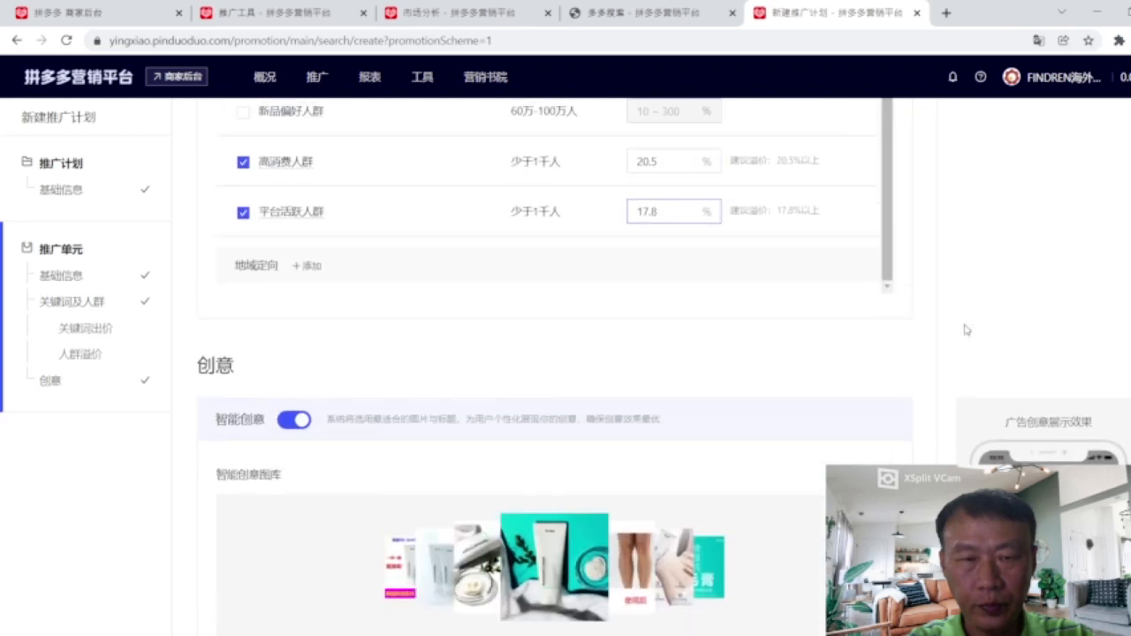
{"action": "left_click", "coordinate": [311, 275]}
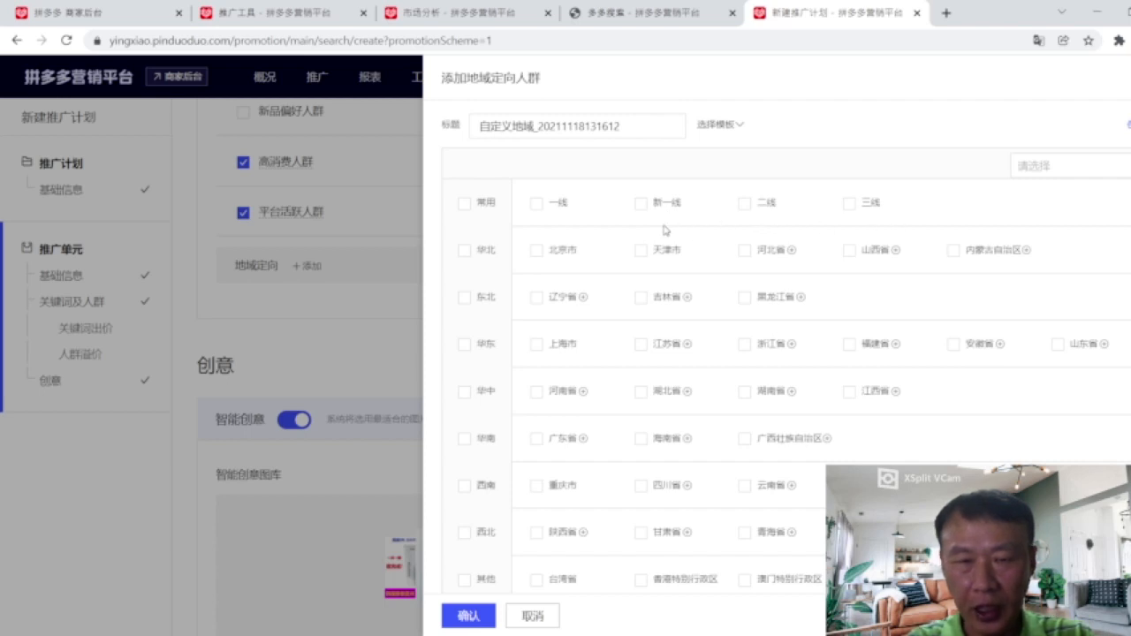
{"action": "left_click", "coordinate": [537, 204]}
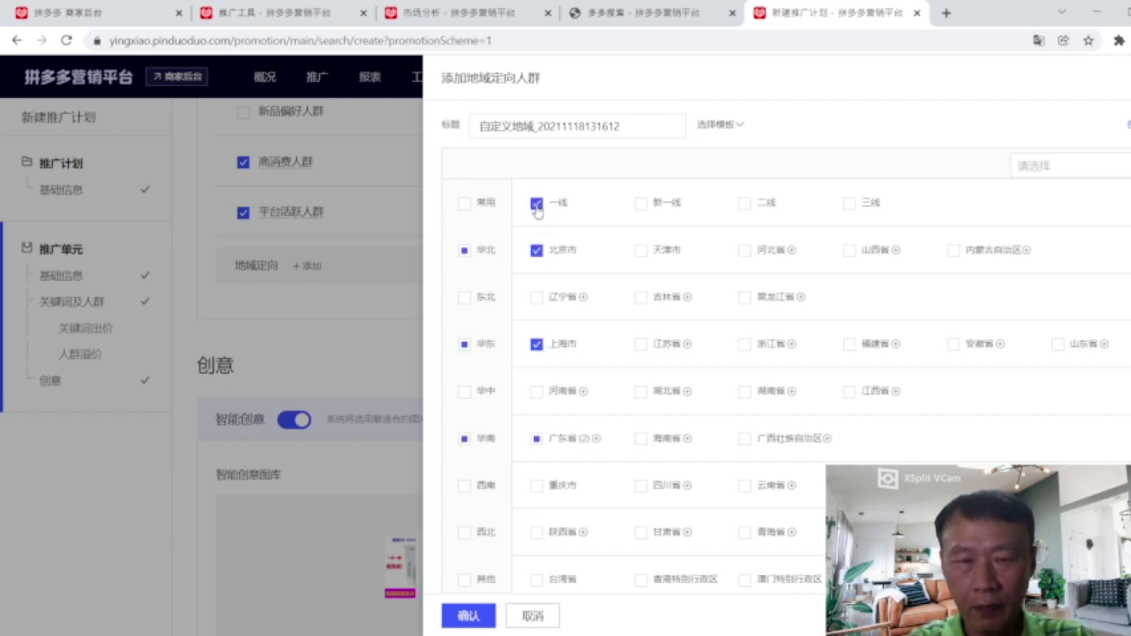
{"action": "left_click", "coordinate": [642, 204]}
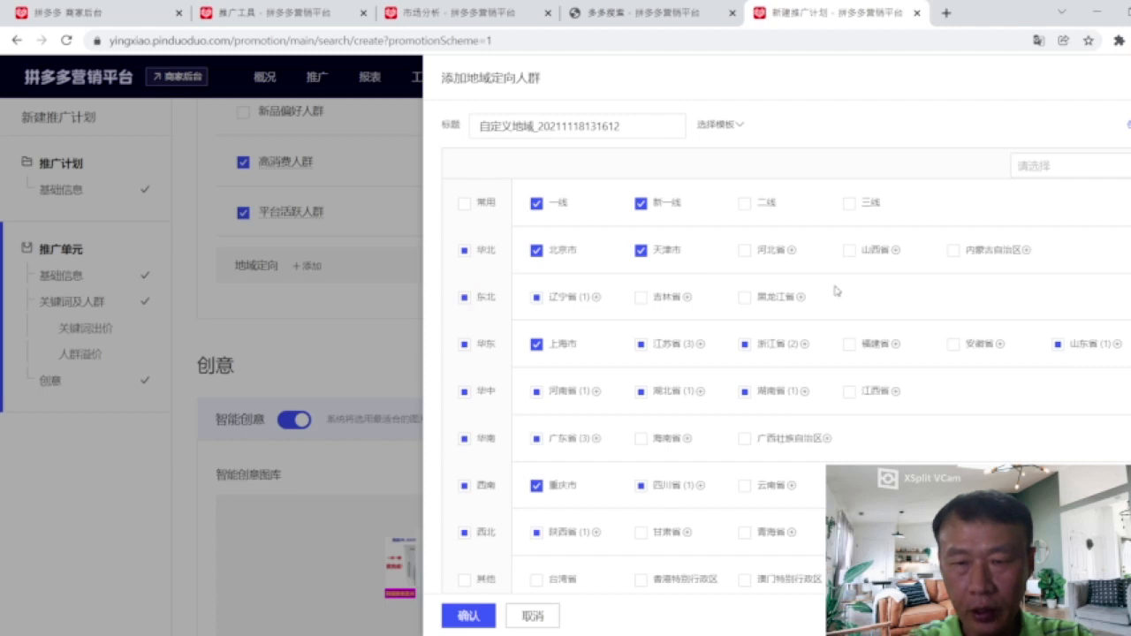
Add 石家庄市 in 河北省 and 太原市 in 山西省 to the regional audience's selected cities.
{"action": "left_click", "coordinate": [793, 253]}
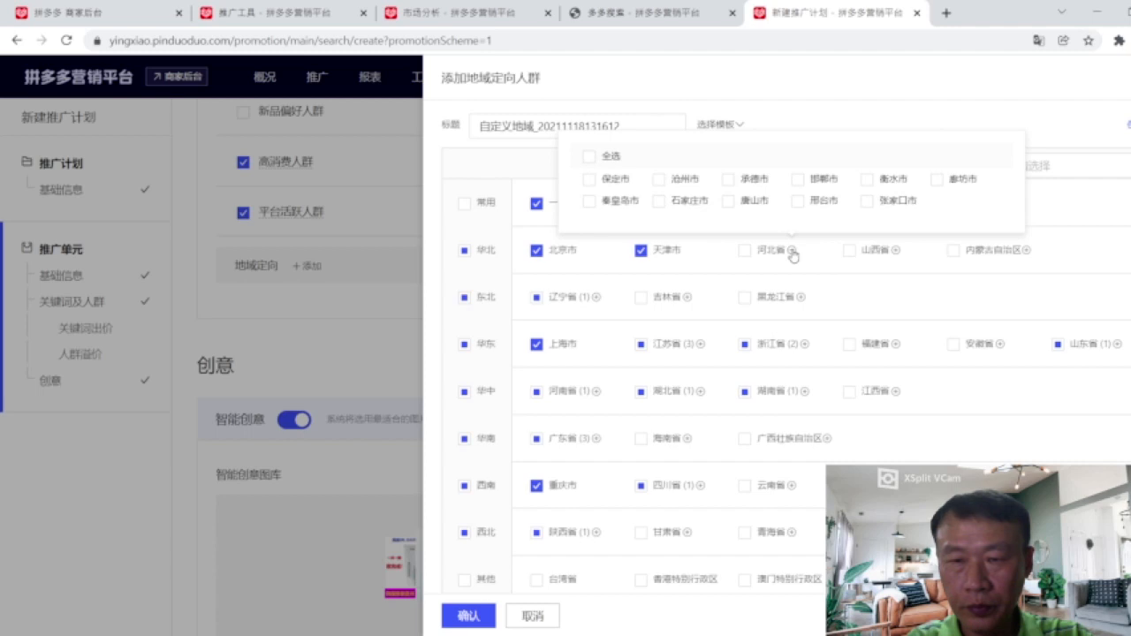
{"action": "left_click", "coordinate": [660, 203]}
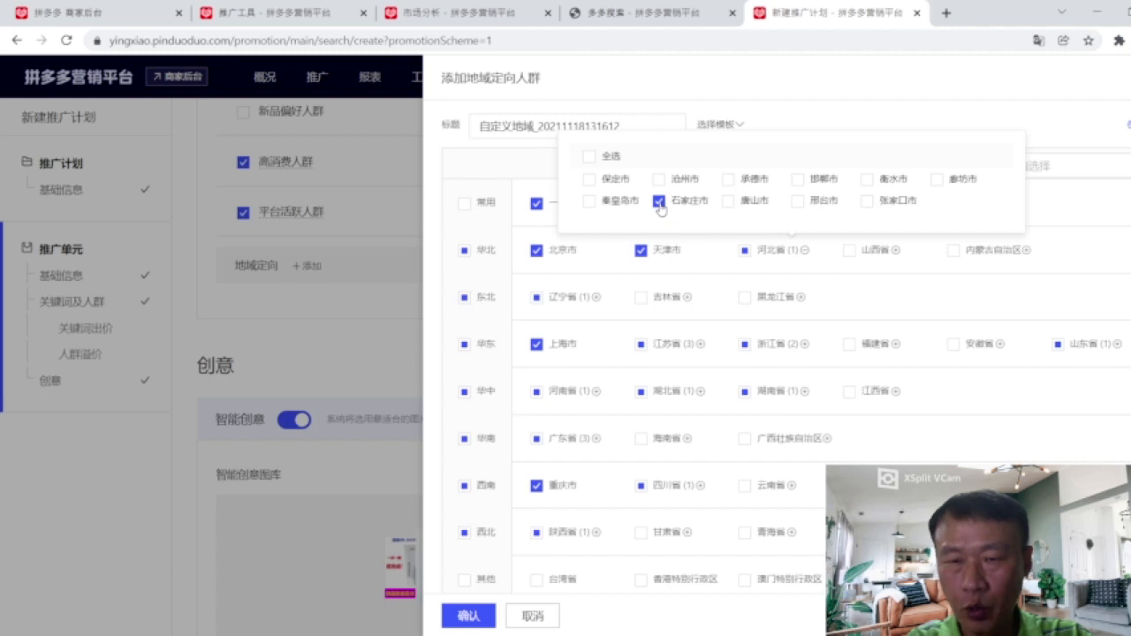
{"action": "left_click", "coordinate": [850, 274]}
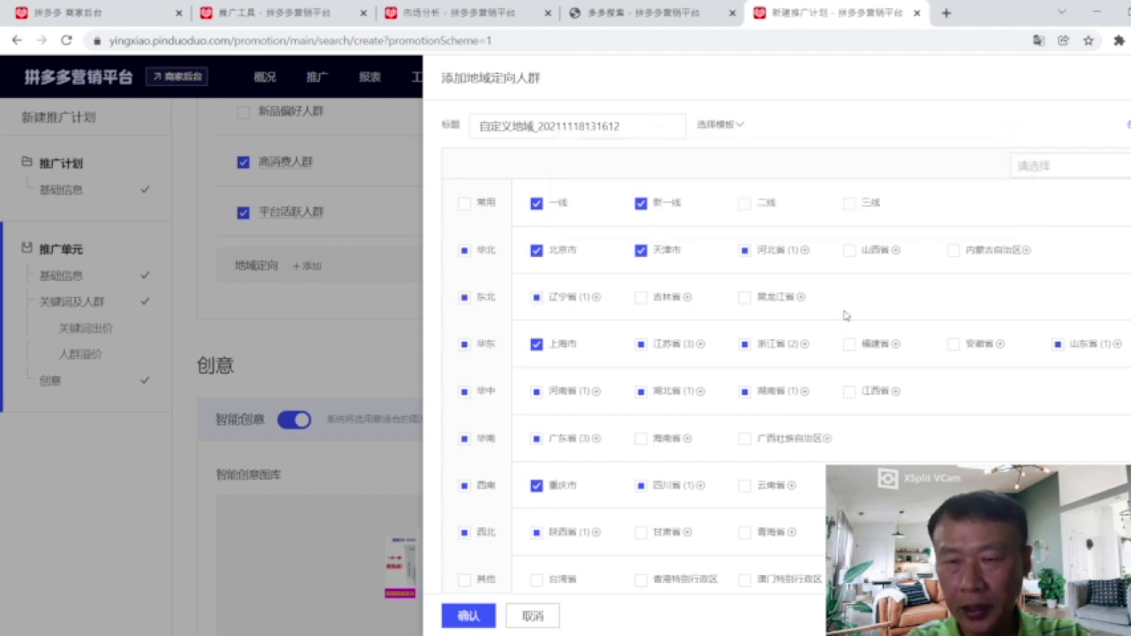
{"action": "left_click", "coordinate": [896, 250]}
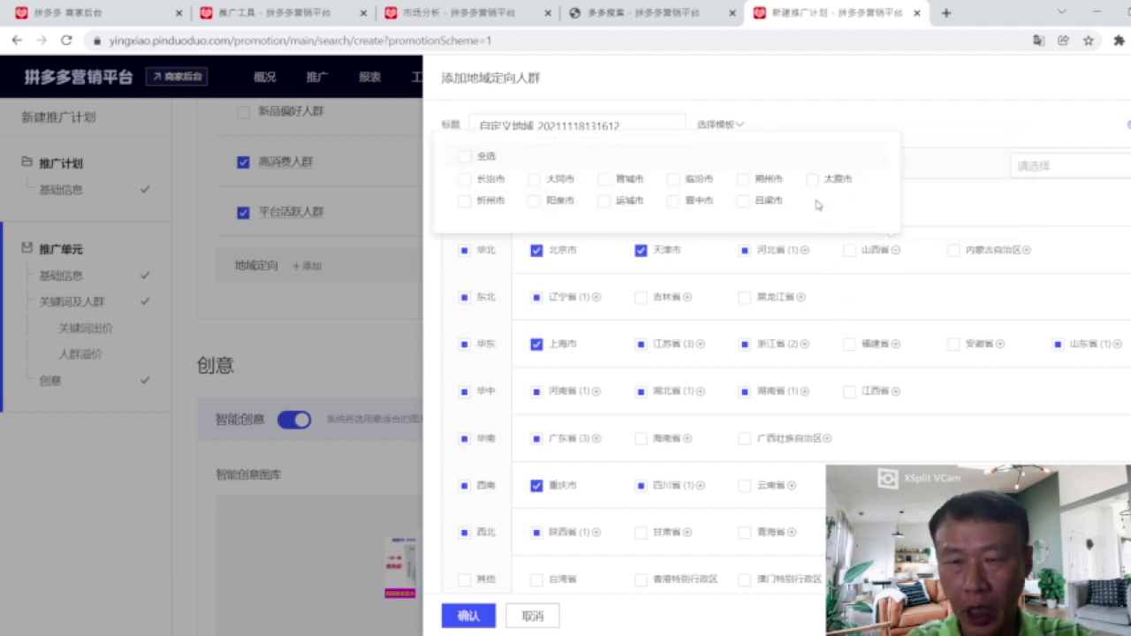
{"action": "left_click", "coordinate": [812, 180]}
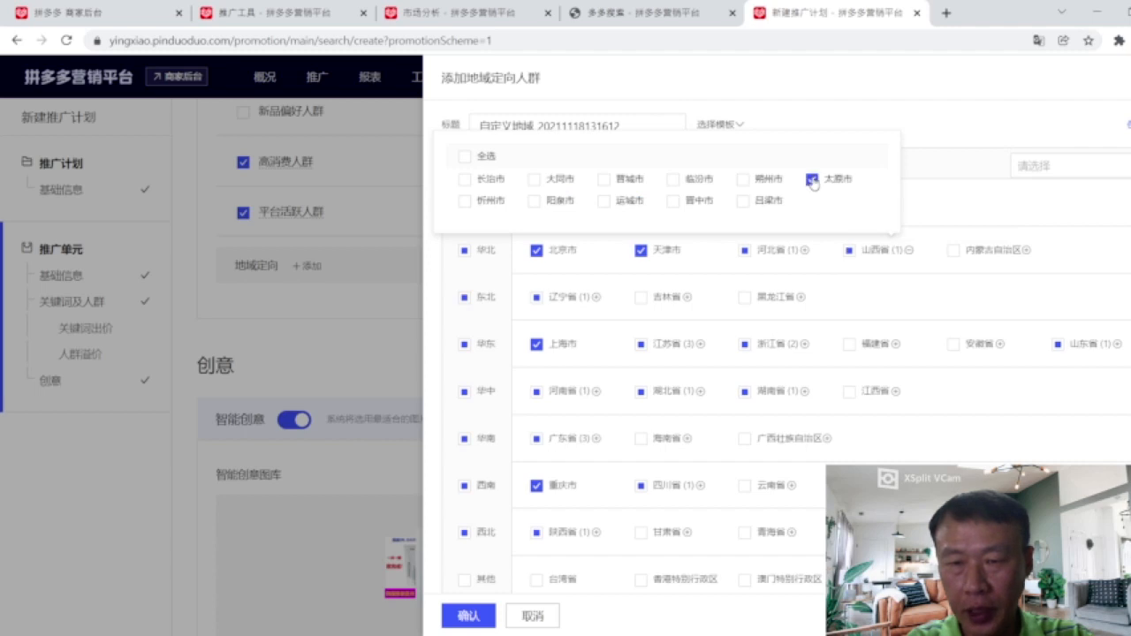
{"action": "left_click", "coordinate": [920, 286]}
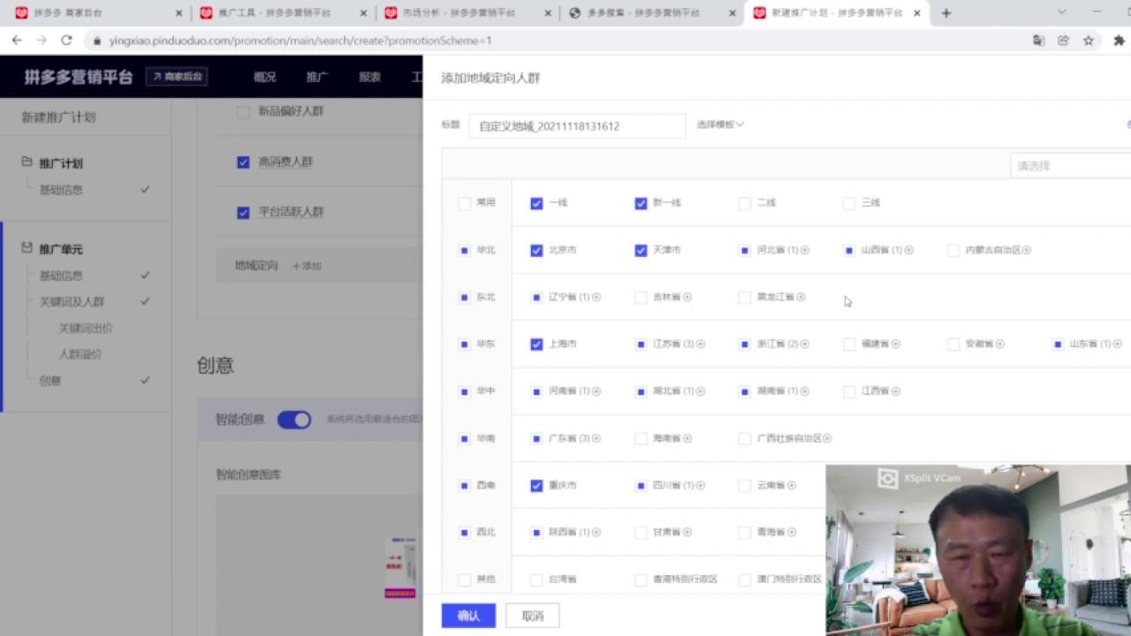
Add 大连市 in 辽宁省 and 长春市 in 吉林省 to the regional audience.
{"action": "scroll", "coordinate": [842, 301], "scroll_direction": "down", "scroll_amount": 1}
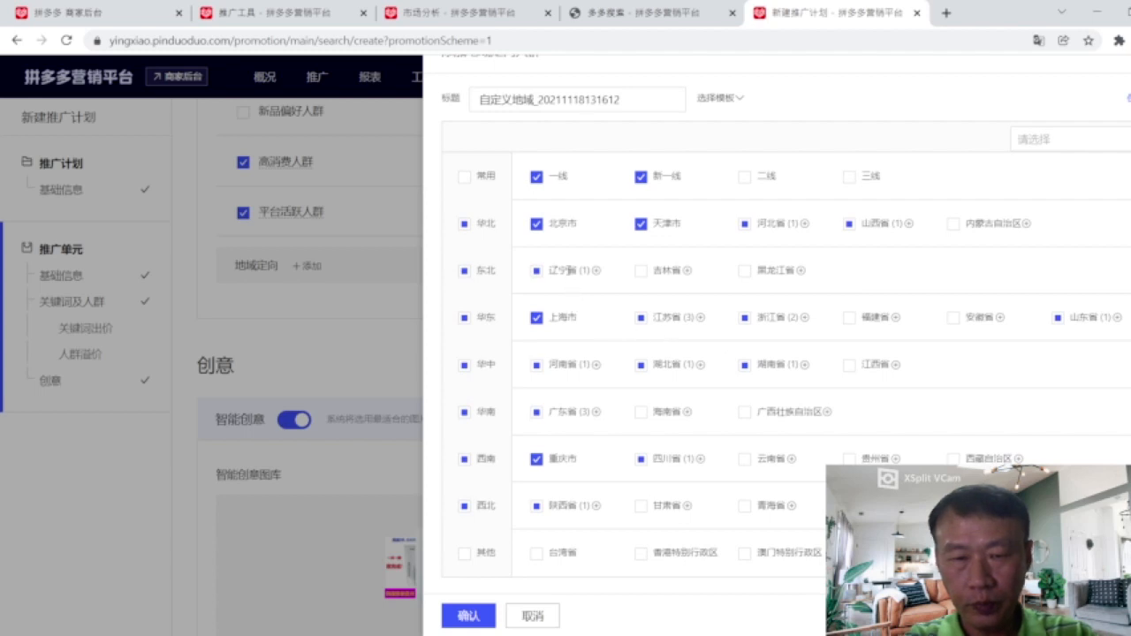
{"action": "left_click", "coordinate": [597, 272]}
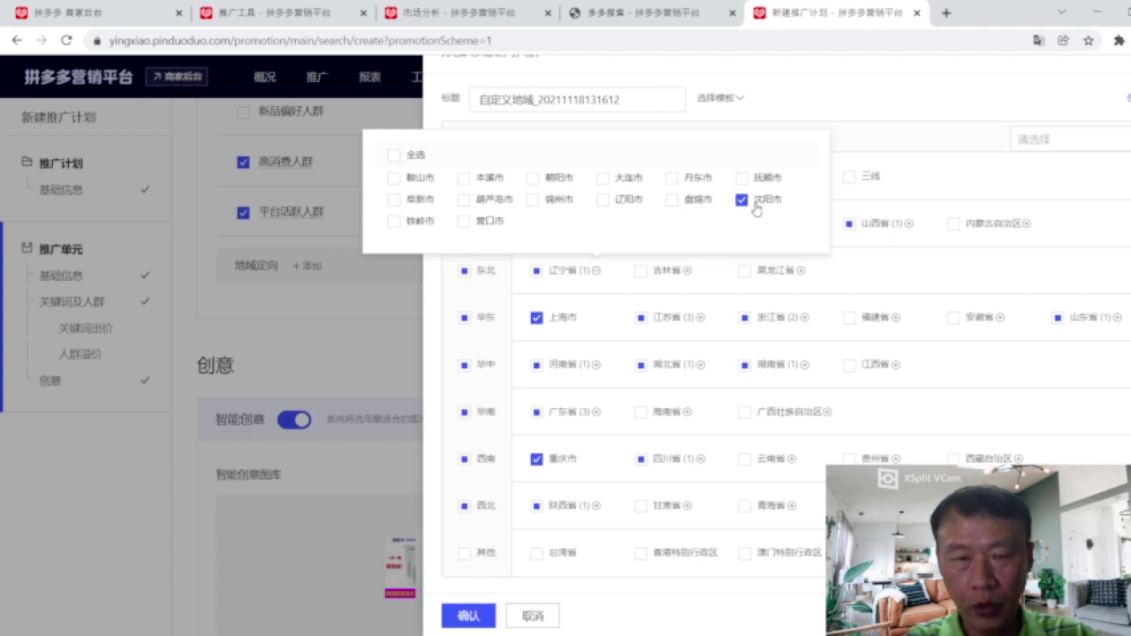
{"action": "left_click", "coordinate": [602, 179]}
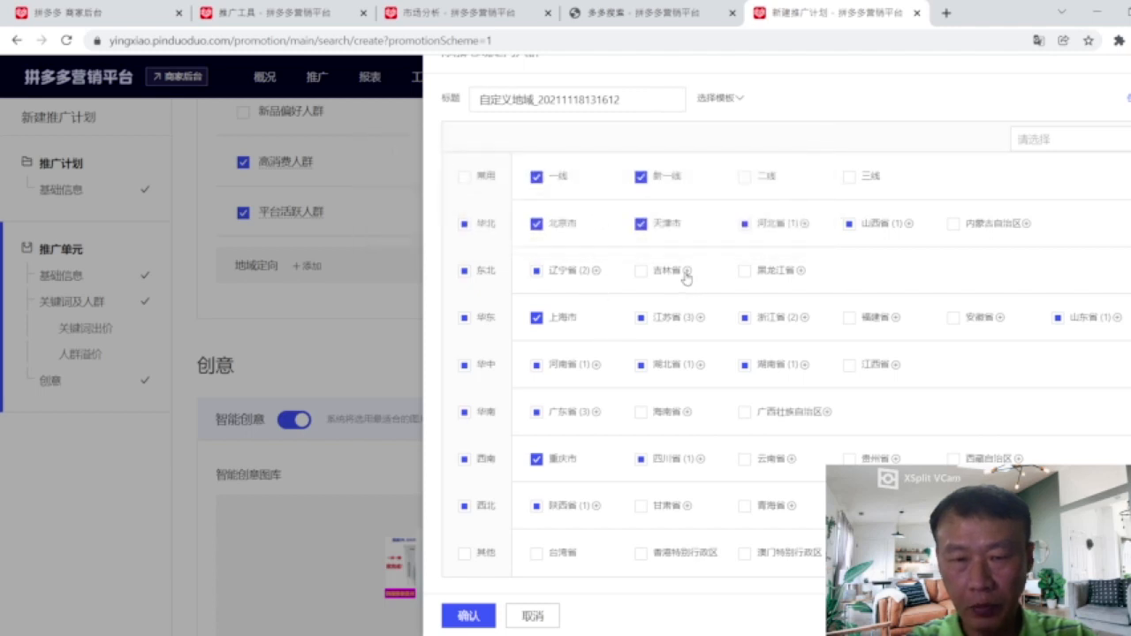
{"action": "mouse_move", "coordinate": [687, 279]}
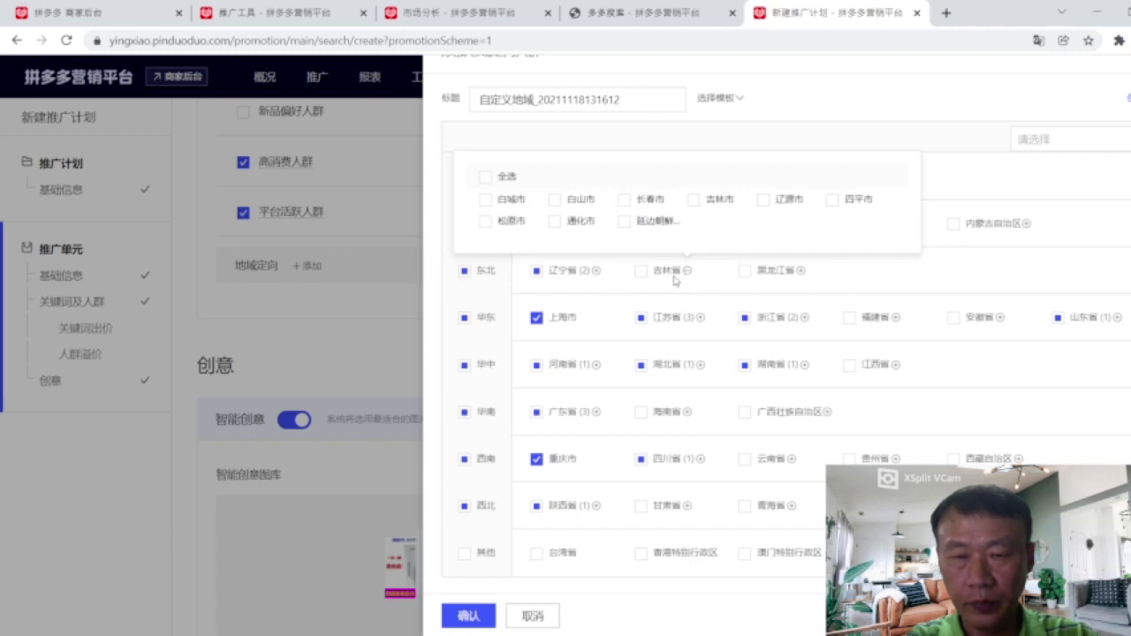
{"action": "left_click", "coordinate": [625, 200]}
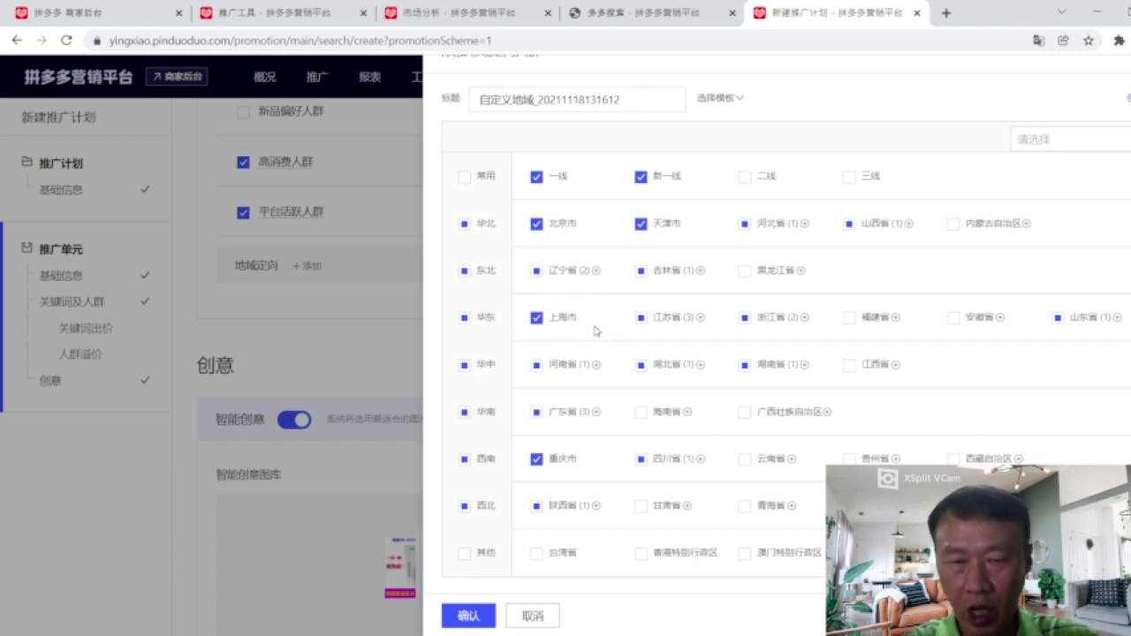
Add the 华东 cities 南通市 in 江苏省, 温州市 in 浙江省 and 厦门市 in 福建省 to the regional audience.
{"action": "left_click", "coordinate": [699, 320]}
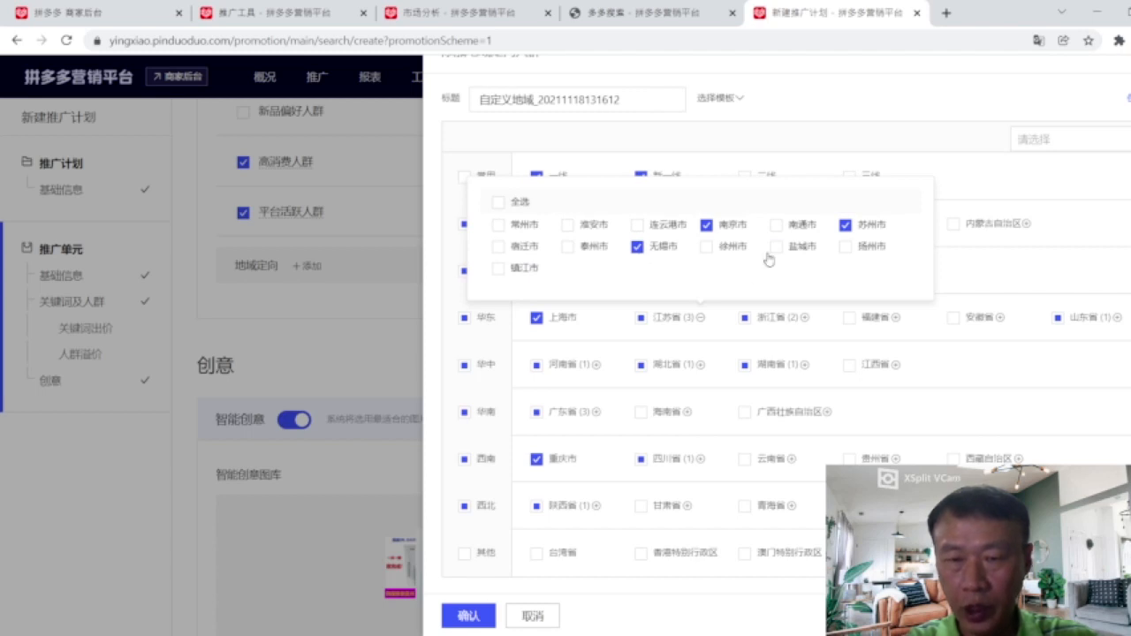
{"action": "left_click", "coordinate": [777, 226]}
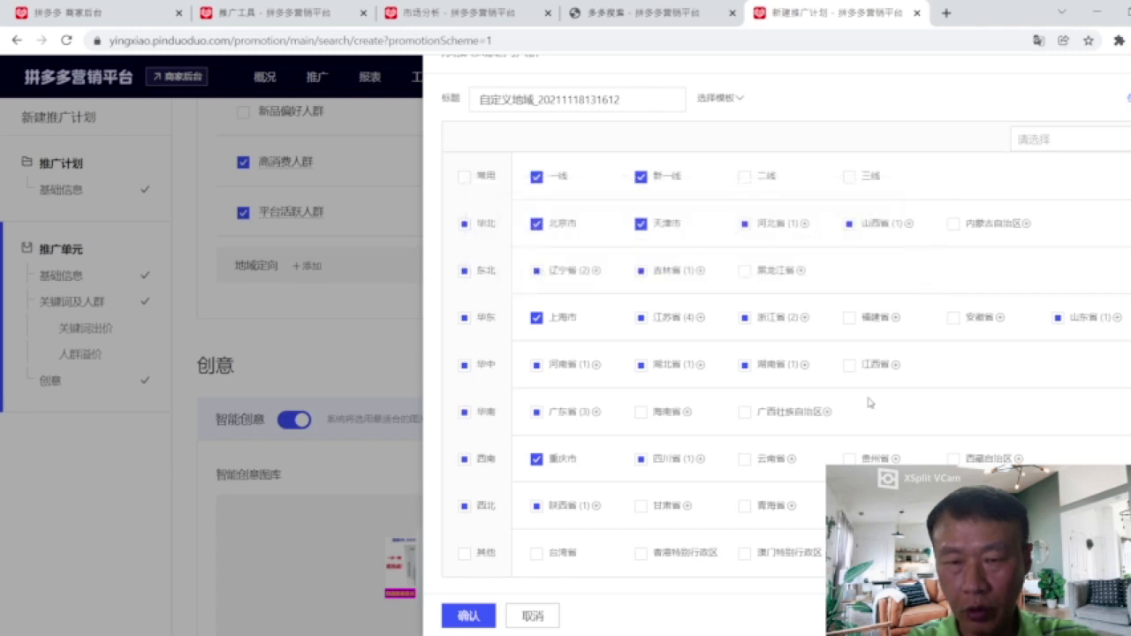
{"action": "mouse_move", "coordinate": [804, 320]}
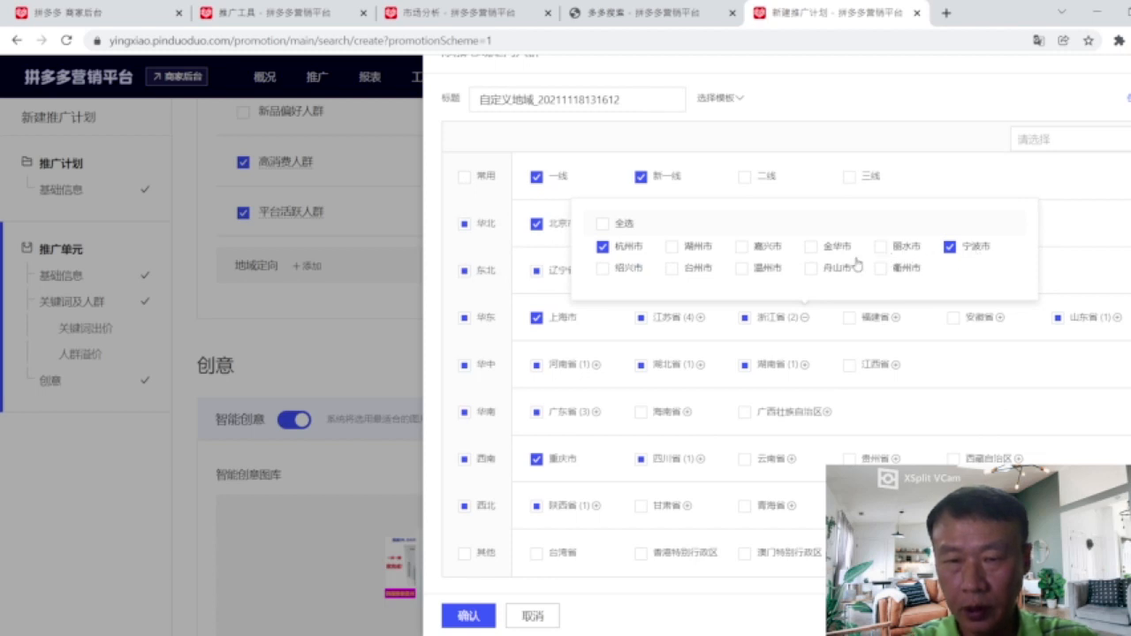
{"action": "left_click", "coordinate": [743, 270]}
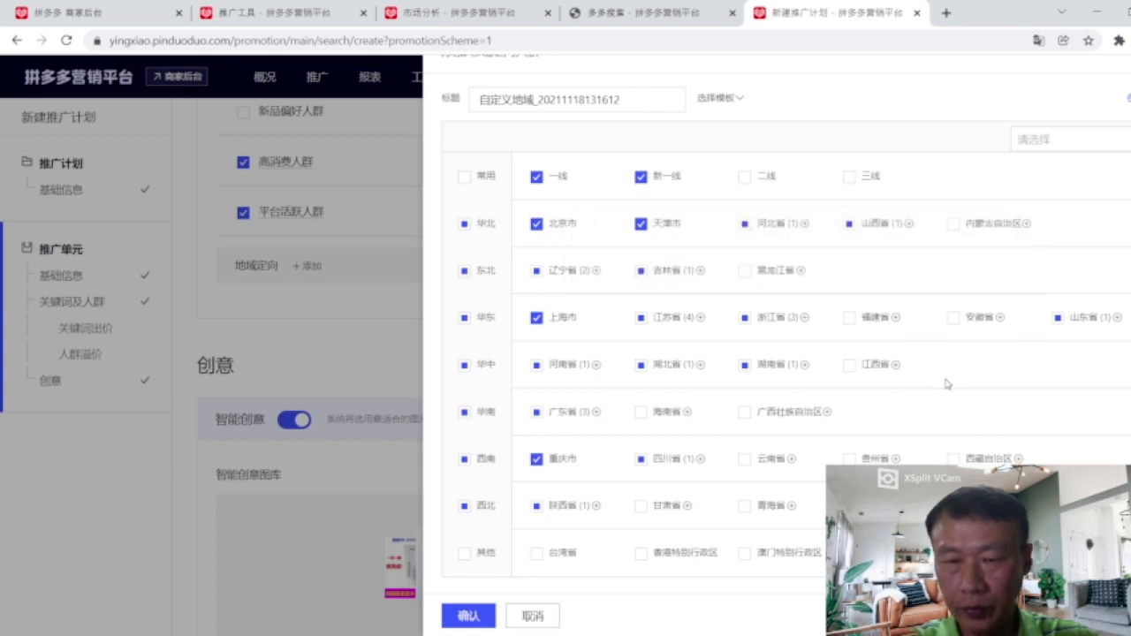
{"action": "mouse_move", "coordinate": [896, 322]}
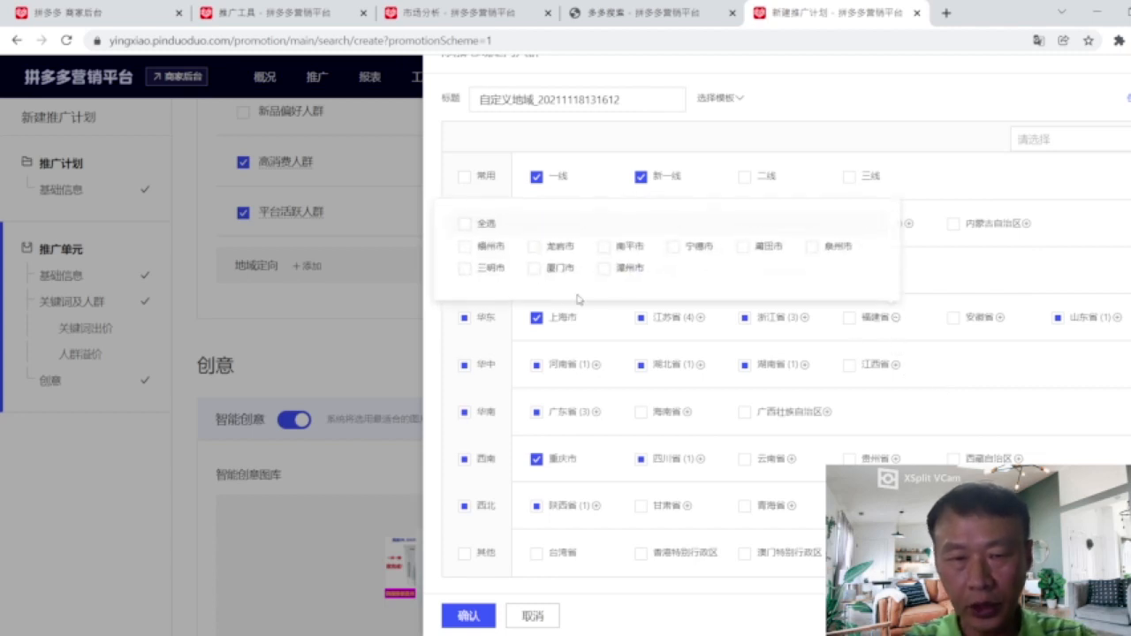
{"action": "left_click", "coordinate": [534, 270]}
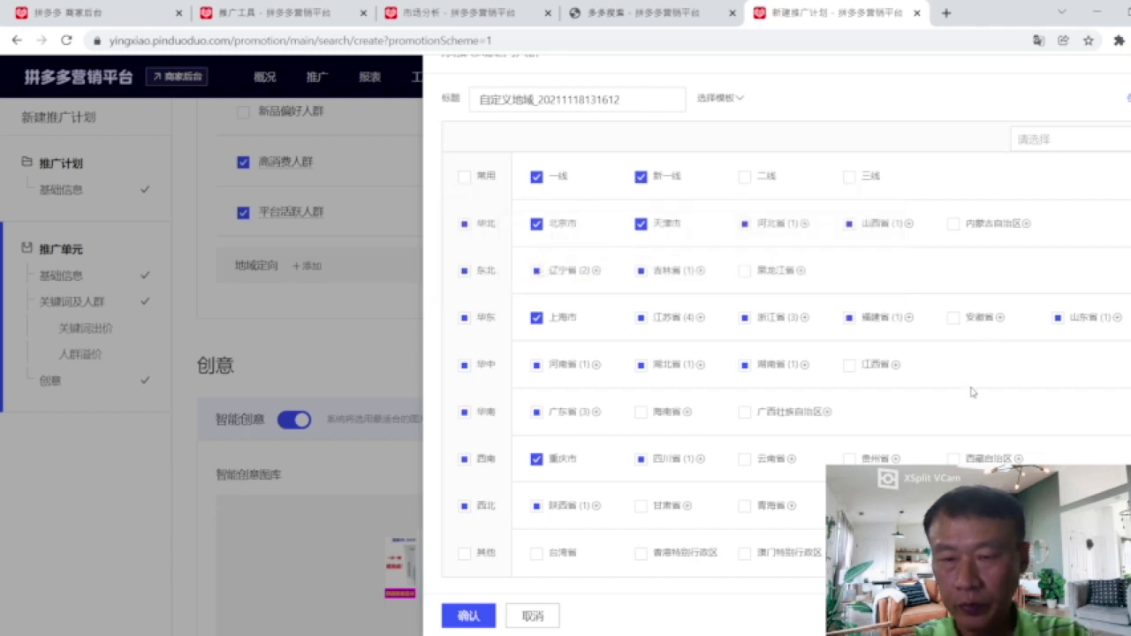
Add 合肥市 in 安徽省, plus 威海市 and 烟台市 in 山东省, to the regional audience.
{"action": "mouse_move", "coordinate": [999, 320]}
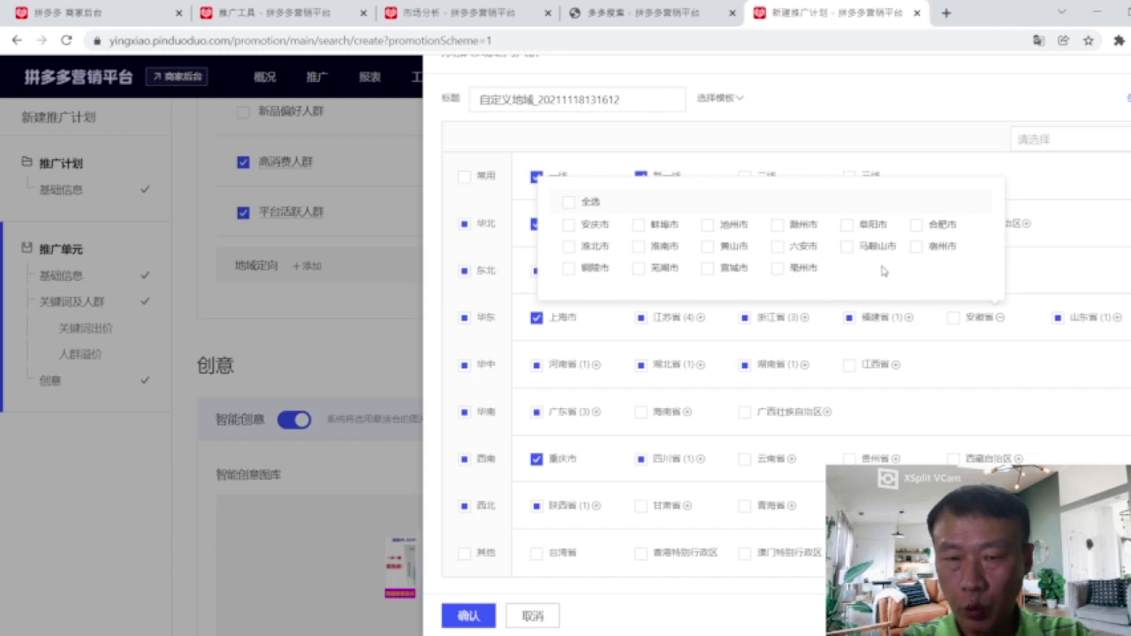
{"action": "left_click", "coordinate": [917, 225]}
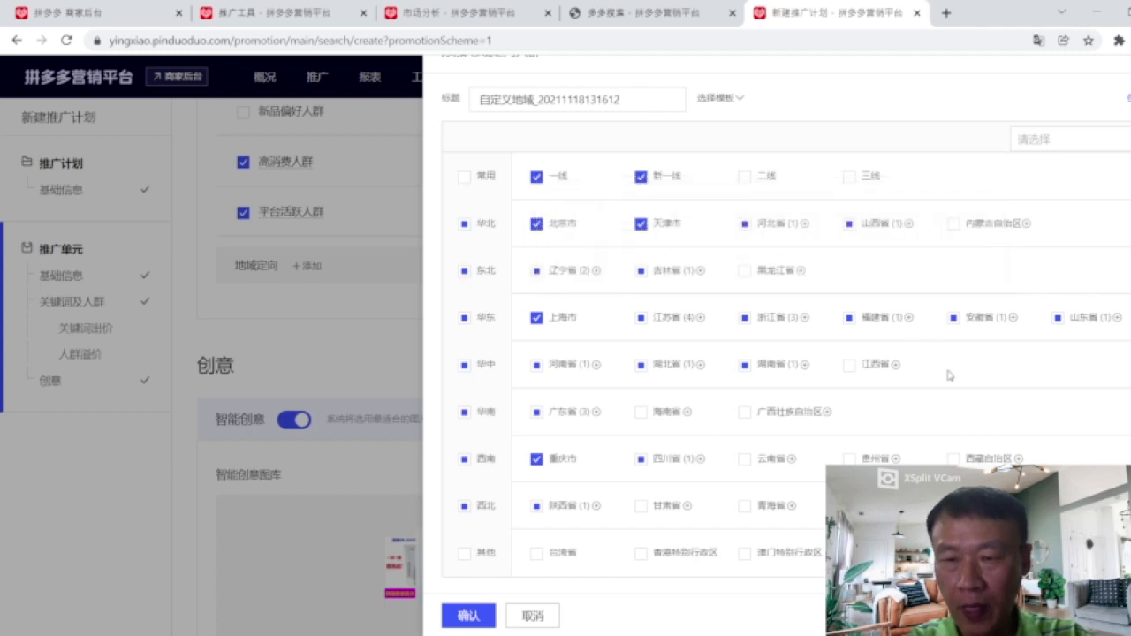
{"action": "mouse_move", "coordinate": [1116, 323]}
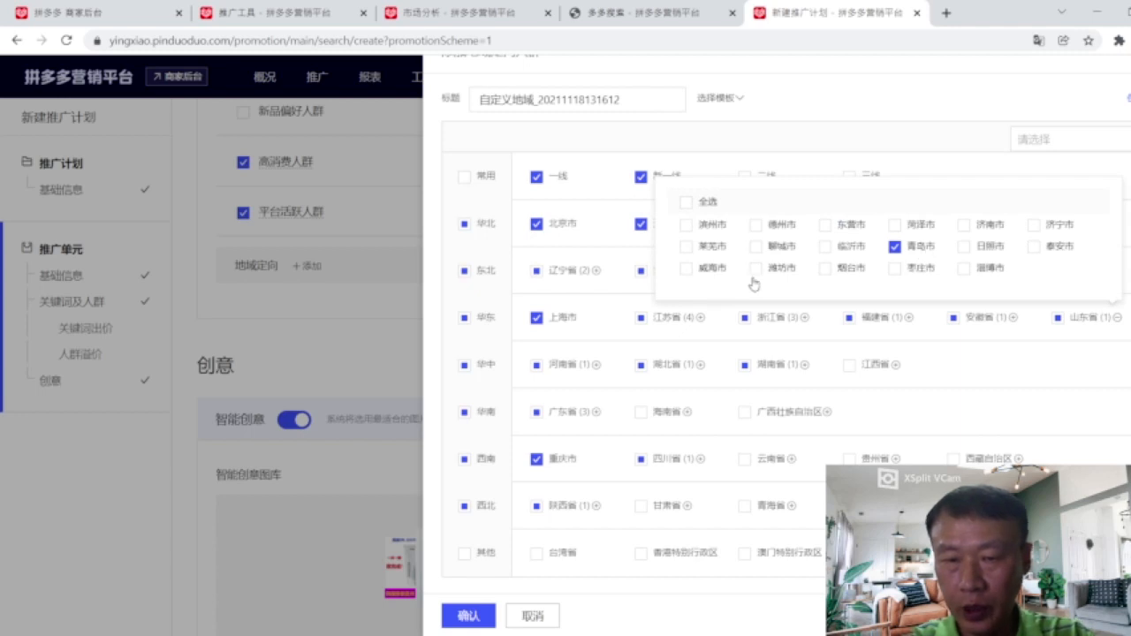
{"action": "left_click", "coordinate": [685, 269]}
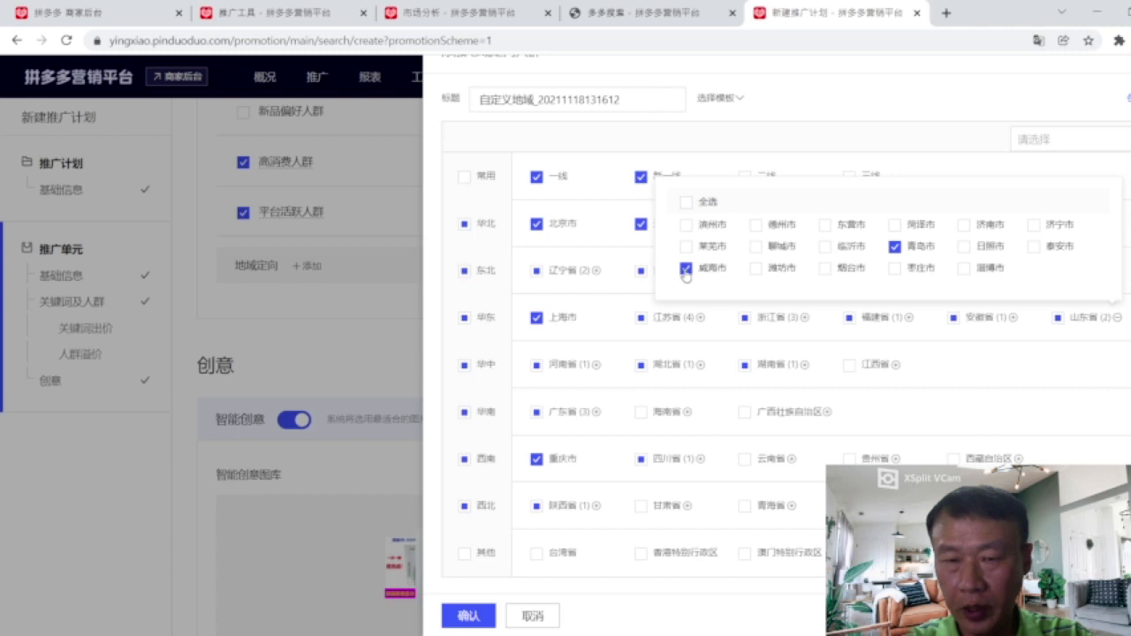
{"action": "left_click", "coordinate": [825, 272]}
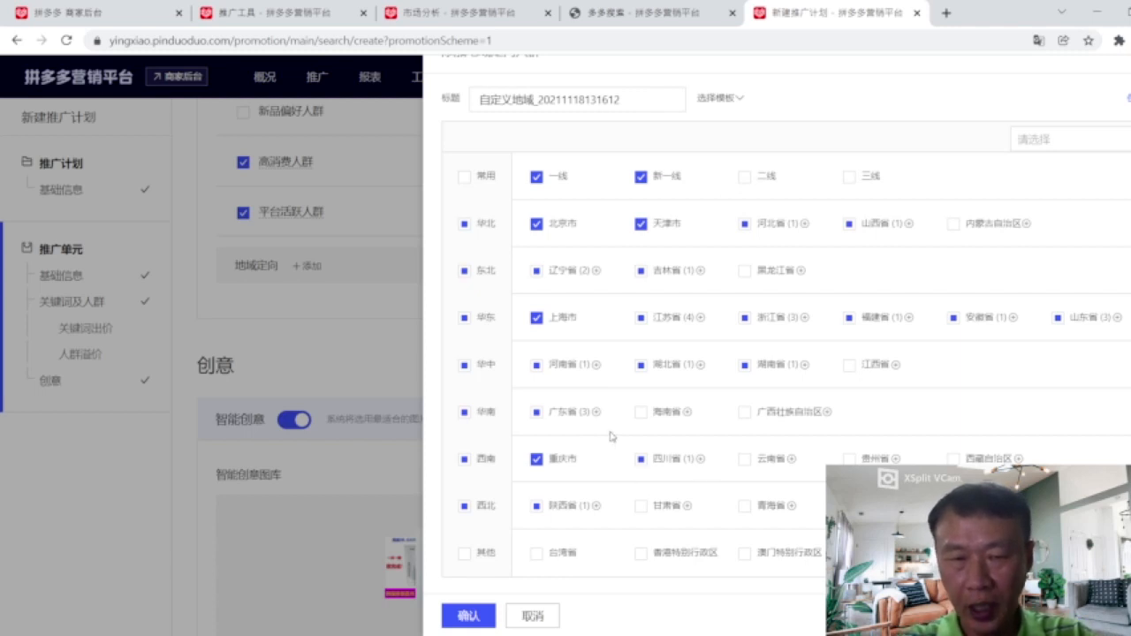
Check the 华中 city lists of 河南省, 湖北省 and 湖南省, and add 南昌市 in 江西省 to the regional audience.
{"action": "left_click", "coordinate": [595, 366]}
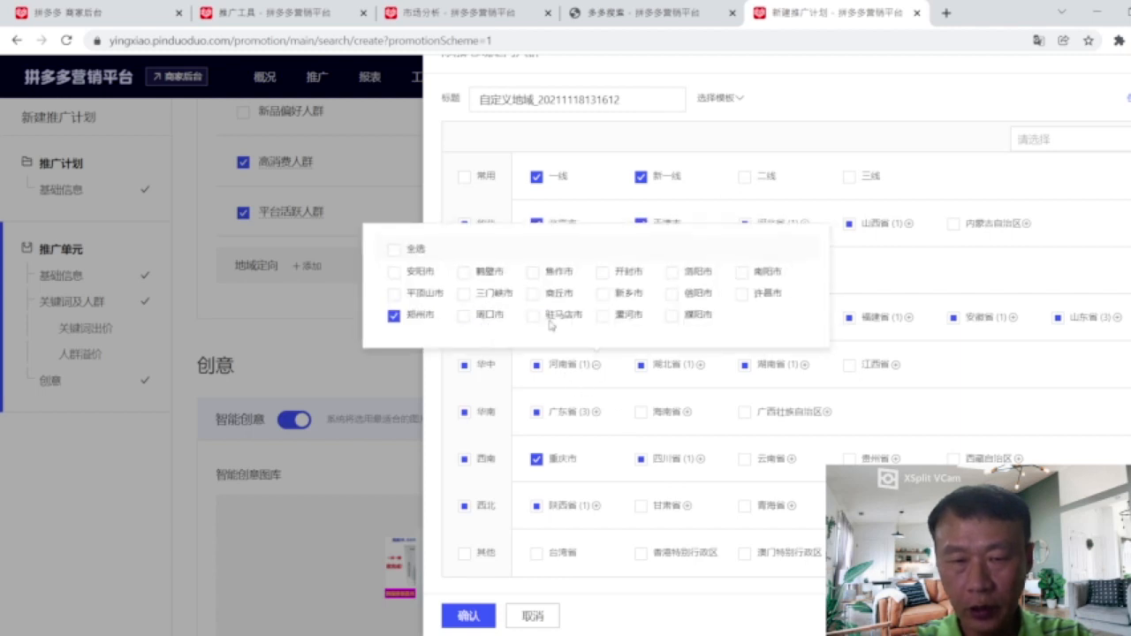
{"action": "left_click", "coordinate": [700, 366]}
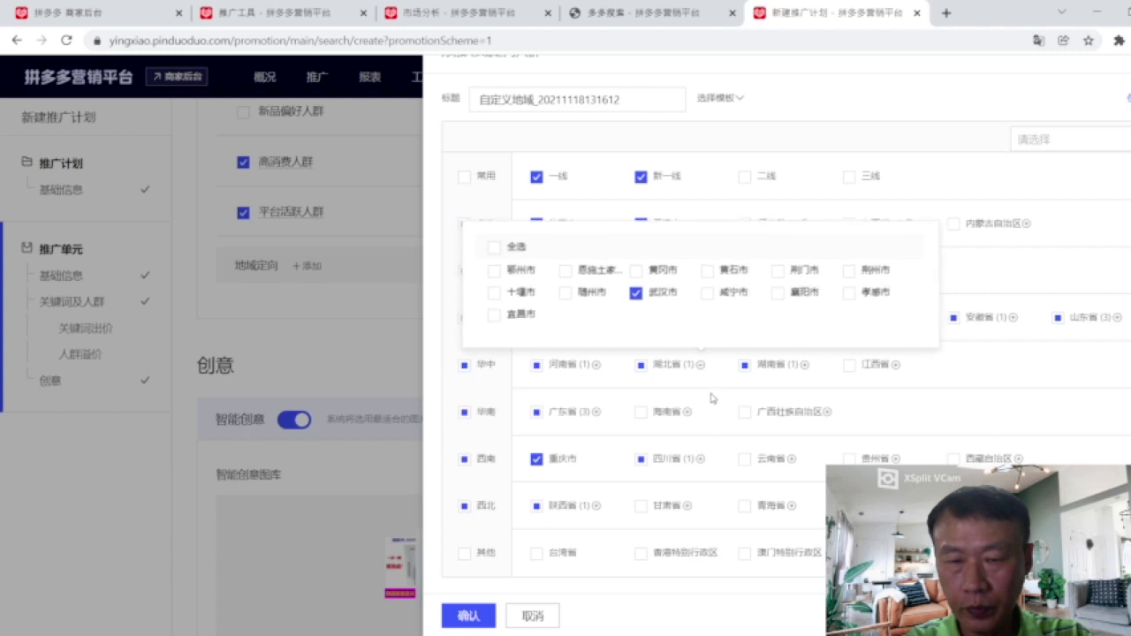
{"action": "left_click", "coordinate": [803, 366]}
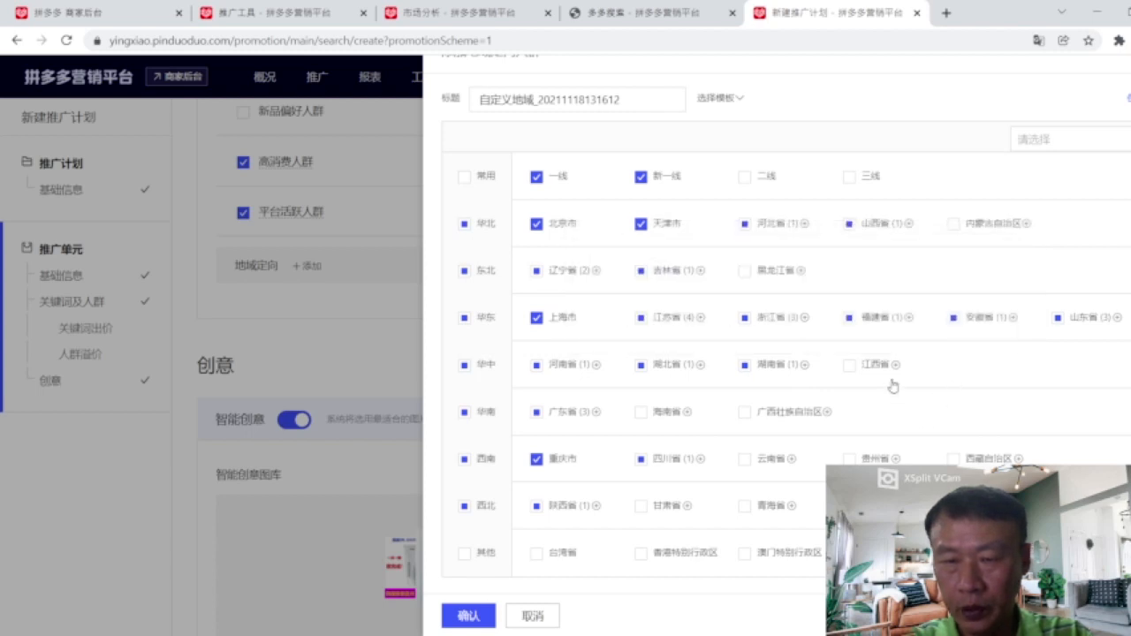
{"action": "mouse_move", "coordinate": [896, 370]}
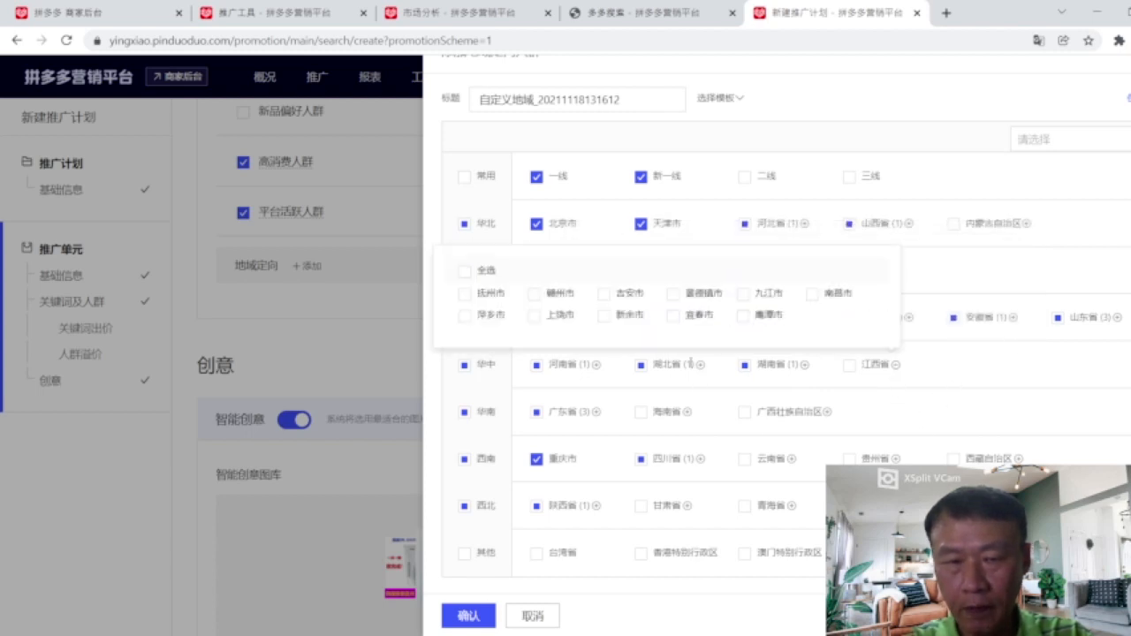
{"action": "left_click", "coordinate": [812, 297]}
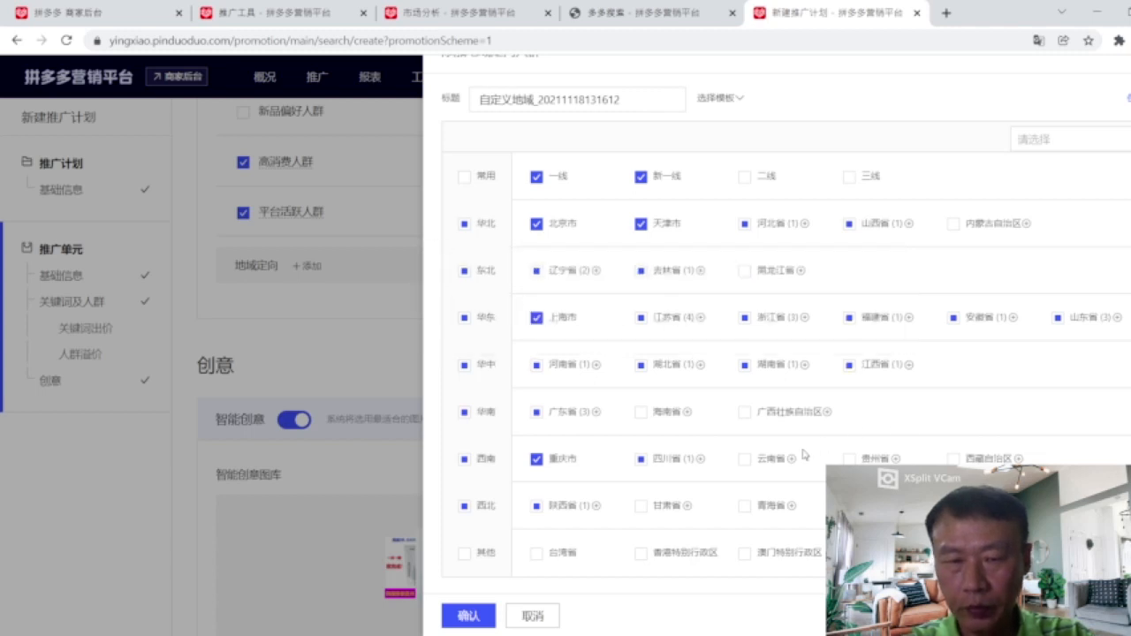
Add 珠海市 in 广东省, plus 海口市 and 三亚市 in 海南省, to the regional audience.
{"action": "left_click", "coordinate": [597, 414]}
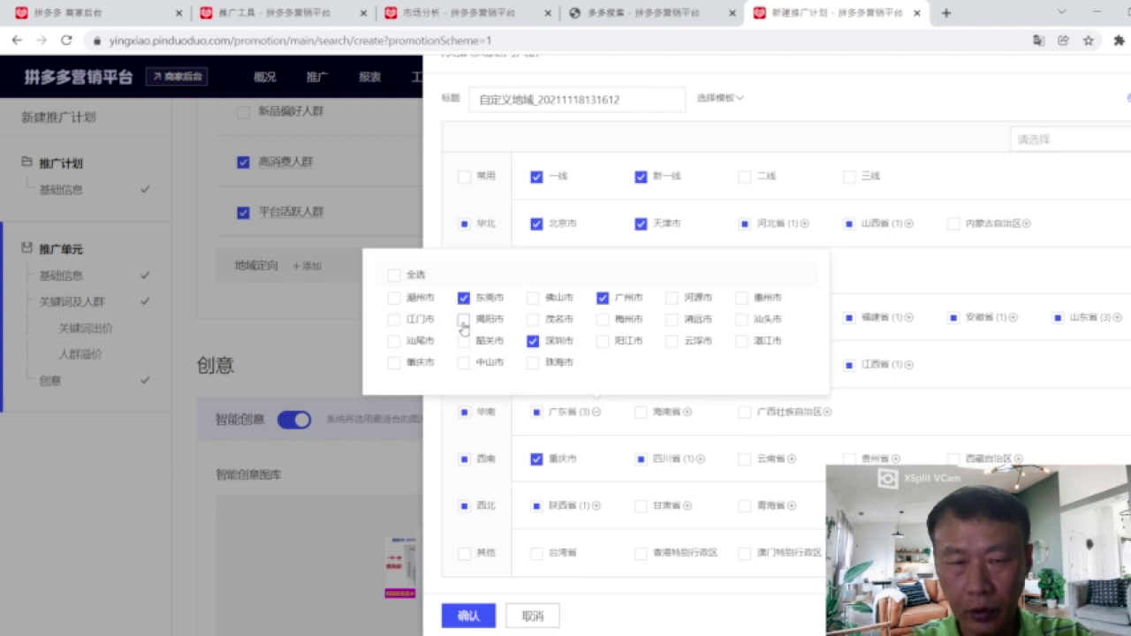
{"action": "left_click", "coordinate": [534, 365]}
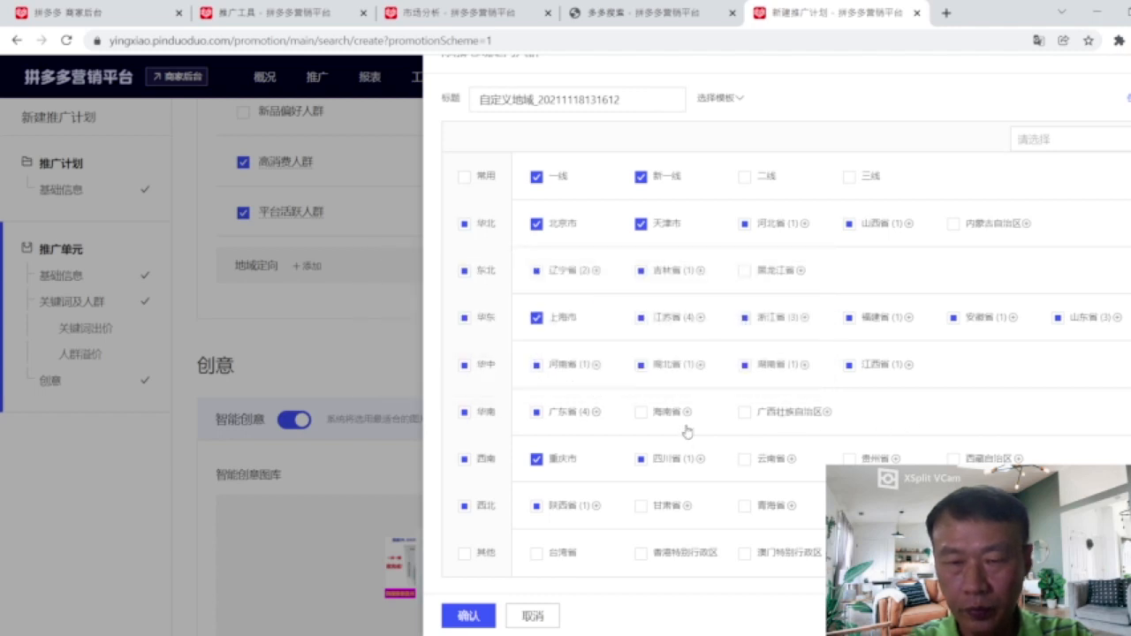
{"action": "mouse_move", "coordinate": [689, 414]}
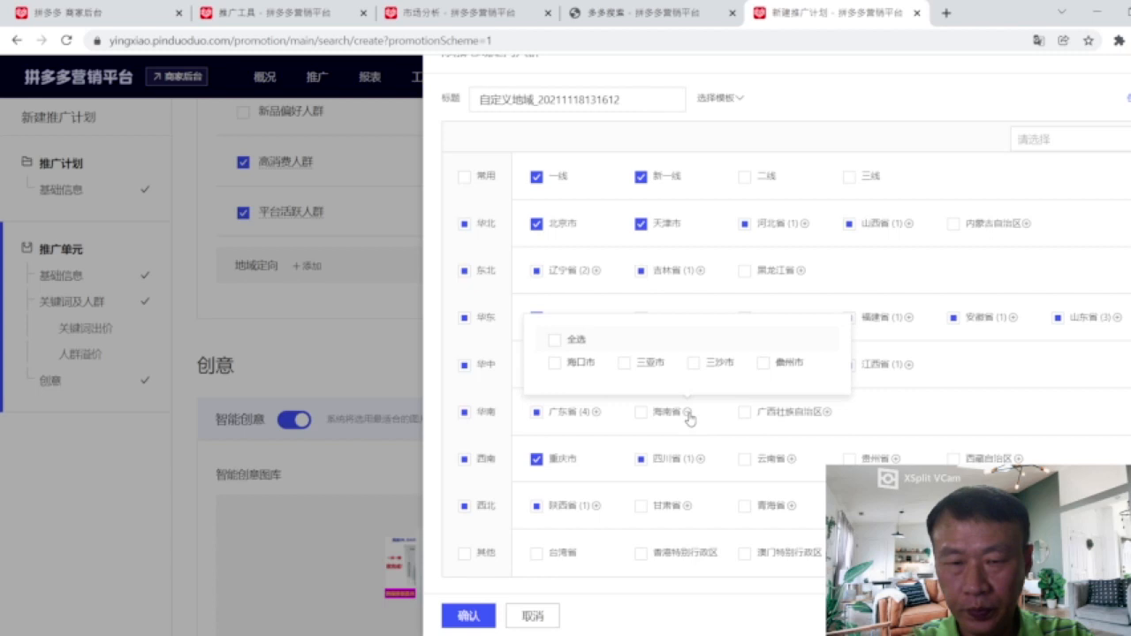
{"action": "left_click", "coordinate": [555, 364]}
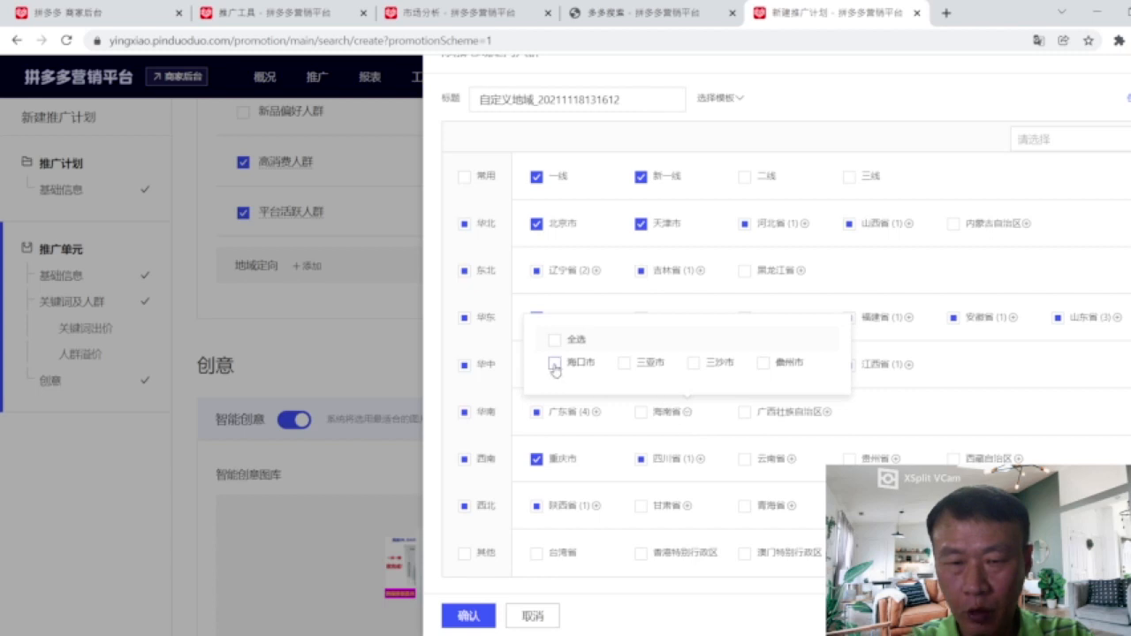
{"action": "left_click", "coordinate": [626, 363]}
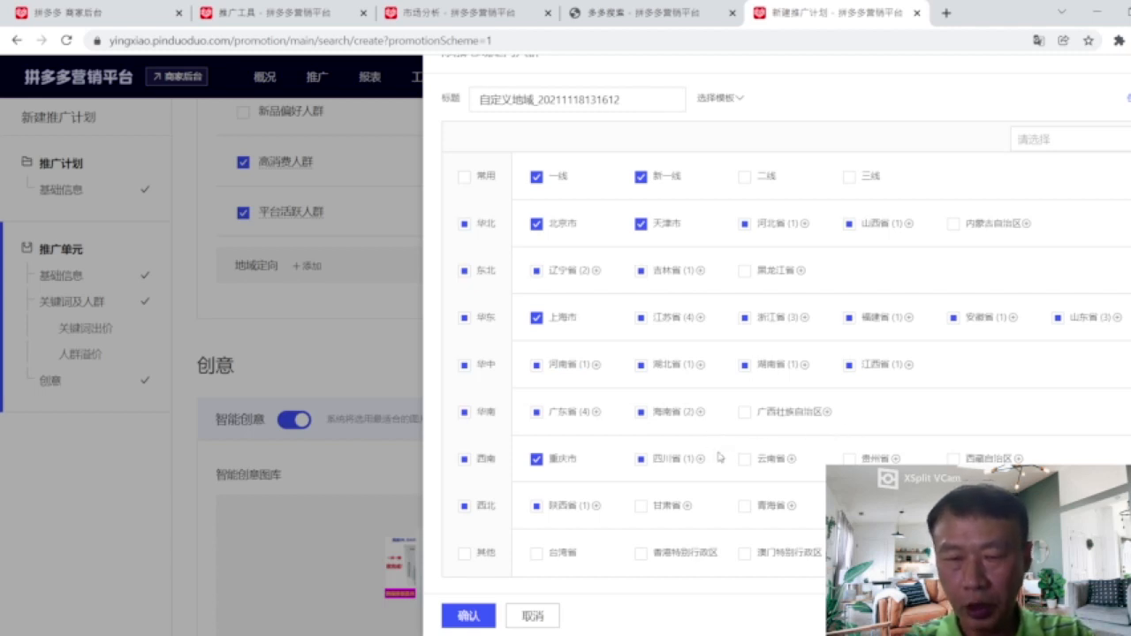
Add 桂林市 and 南宁市 in 广西壮族自治区 to the regional audience.
{"action": "mouse_move", "coordinate": [827, 414]}
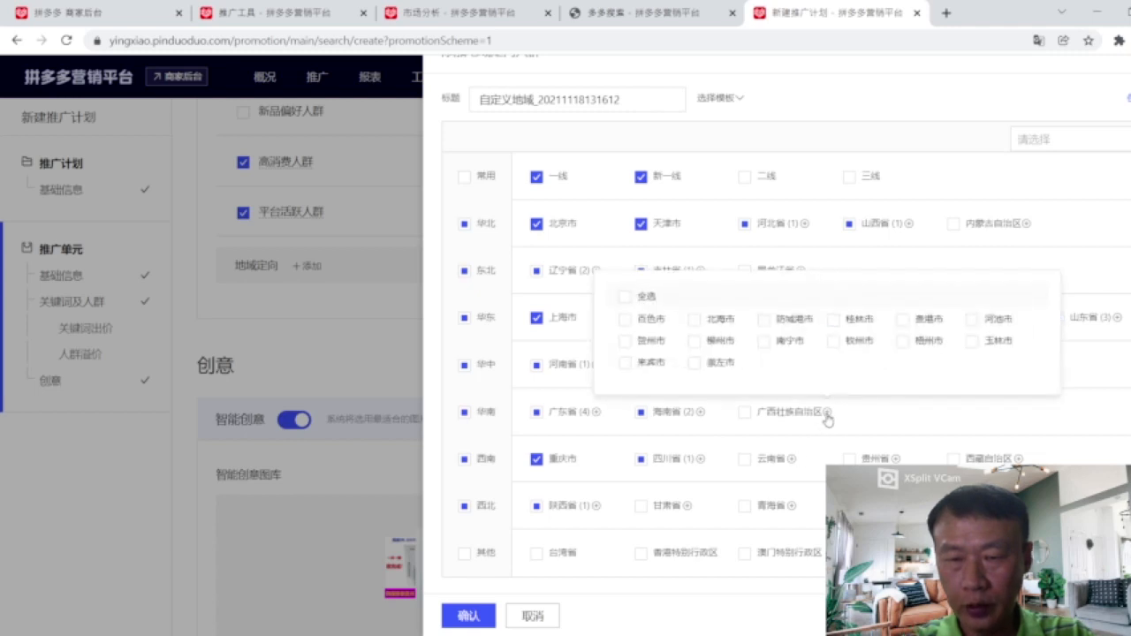
{"action": "left_click", "coordinate": [833, 321]}
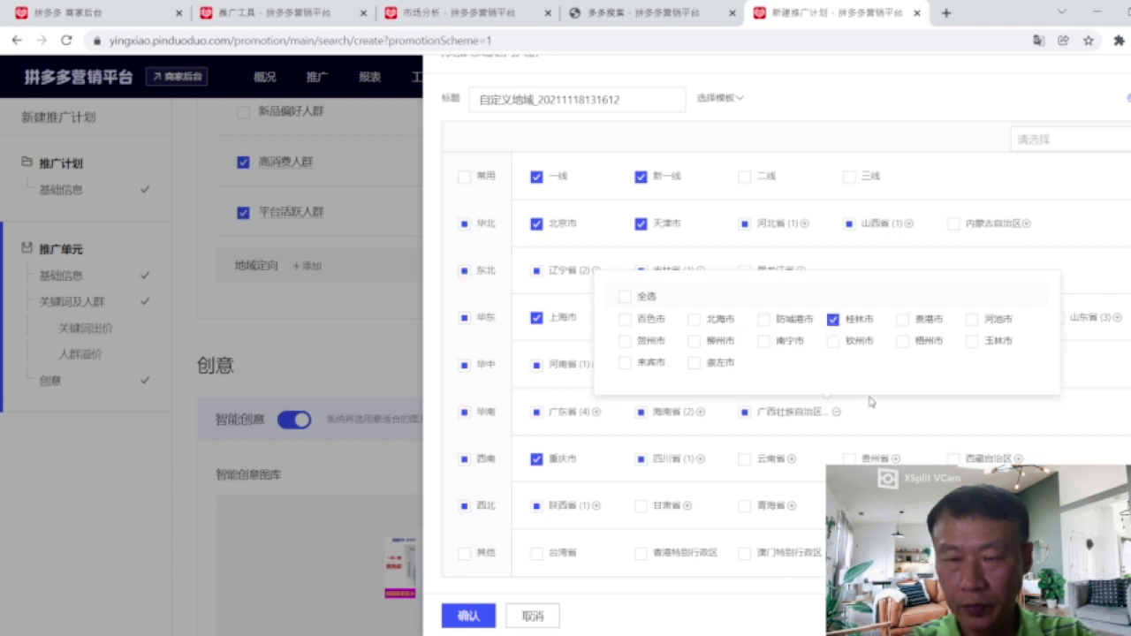
{"action": "left_click", "coordinate": [764, 342]}
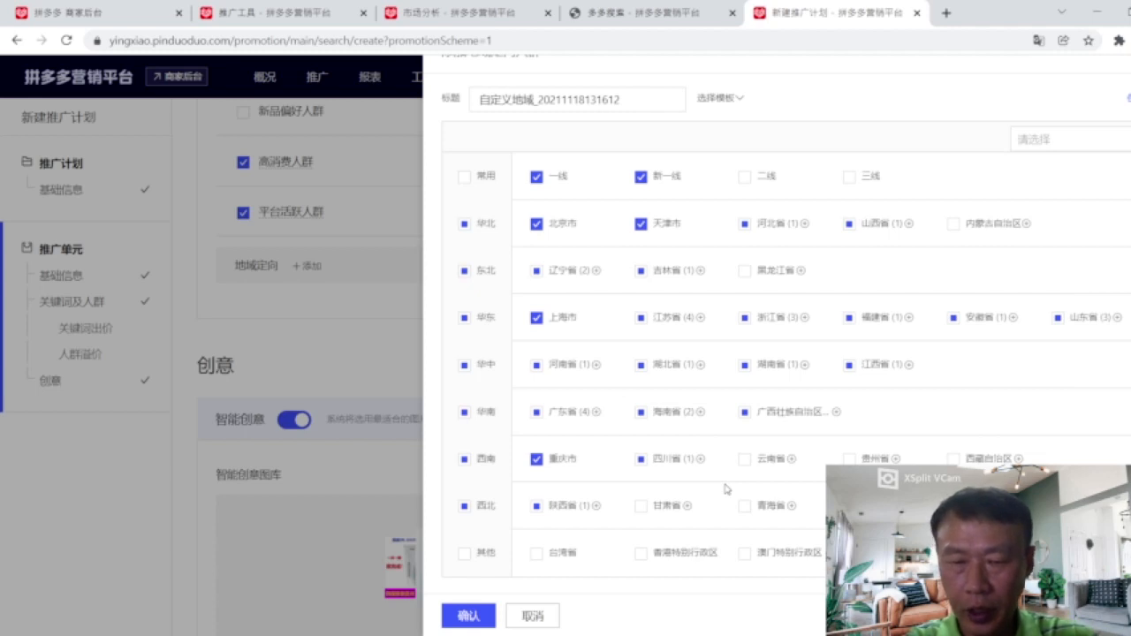
Add 昆明市 in 云南省 to the regional audience and save the audience.
{"action": "left_click", "coordinate": [699, 461]}
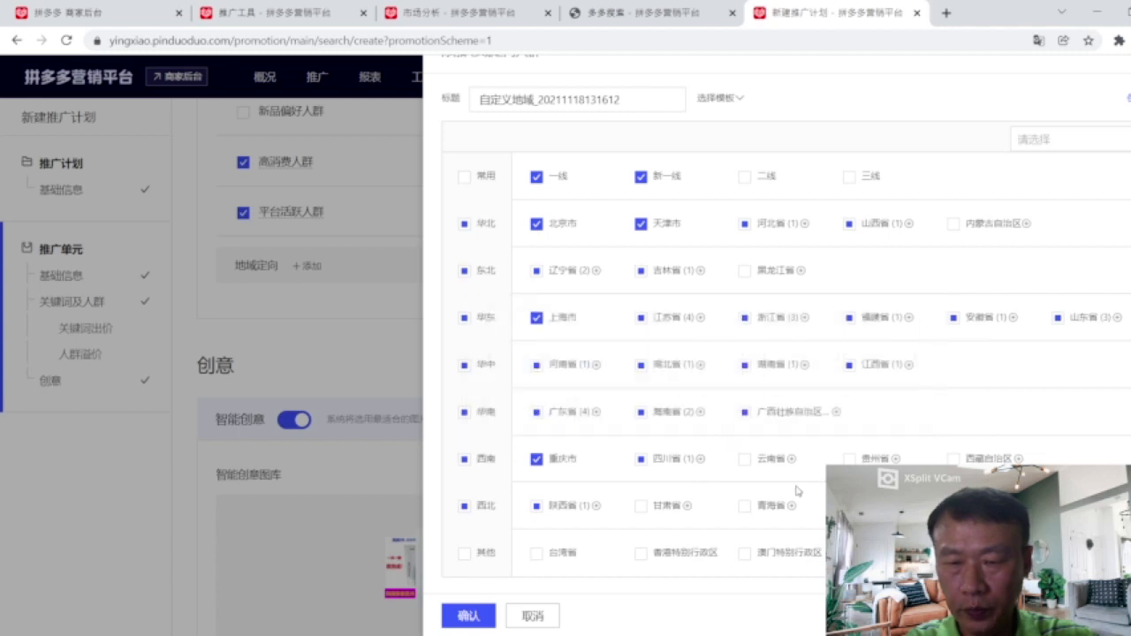
{"action": "mouse_move", "coordinate": [790, 461]}
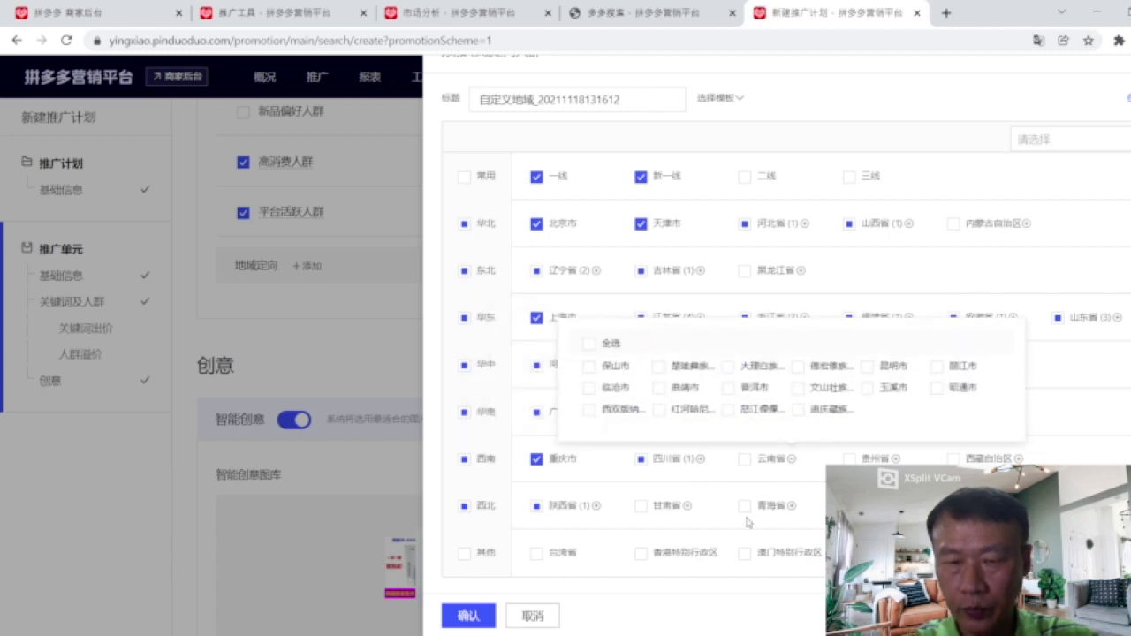
{"action": "left_click", "coordinate": [869, 366]}
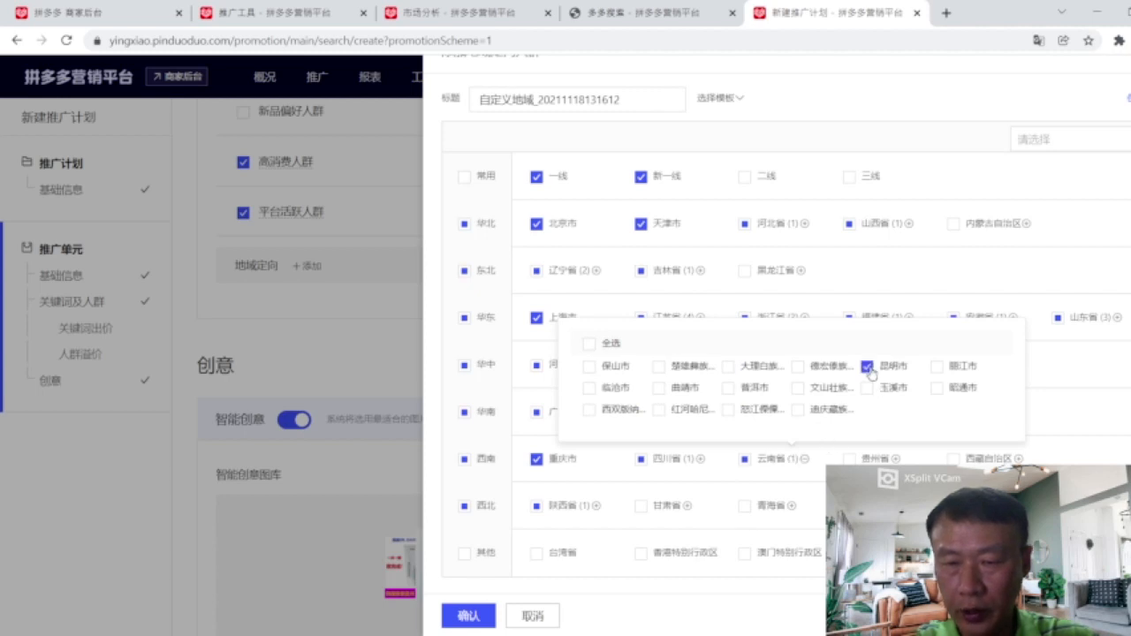
{"action": "left_click", "coordinate": [1110, 429]}
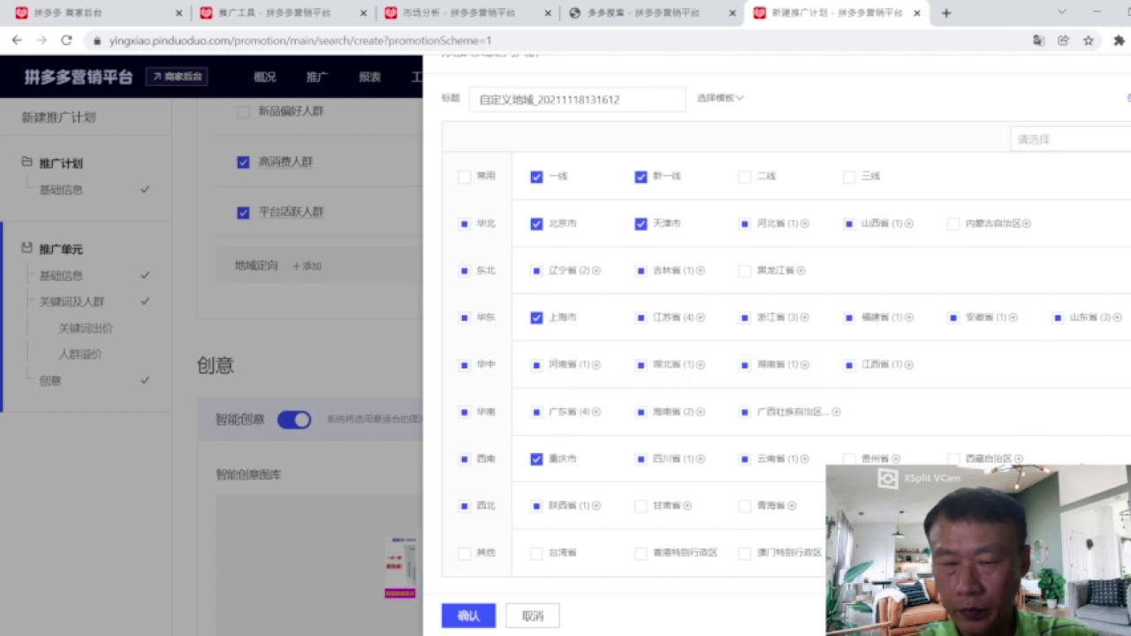
{"action": "left_click", "coordinate": [598, 508]}
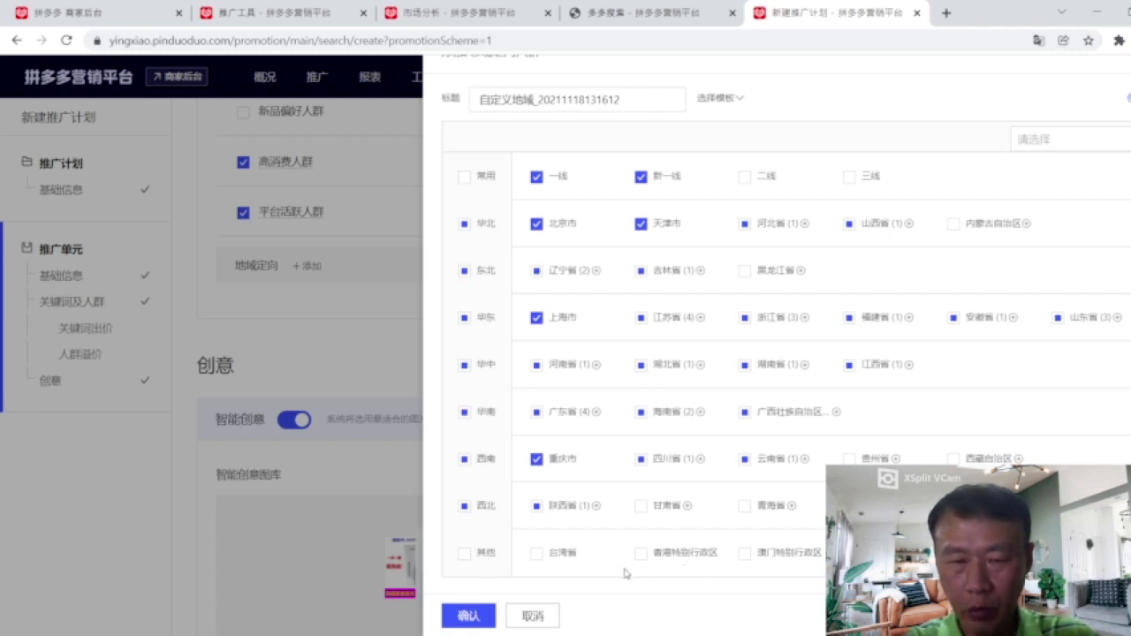
{"action": "left_click", "coordinate": [468, 618]}
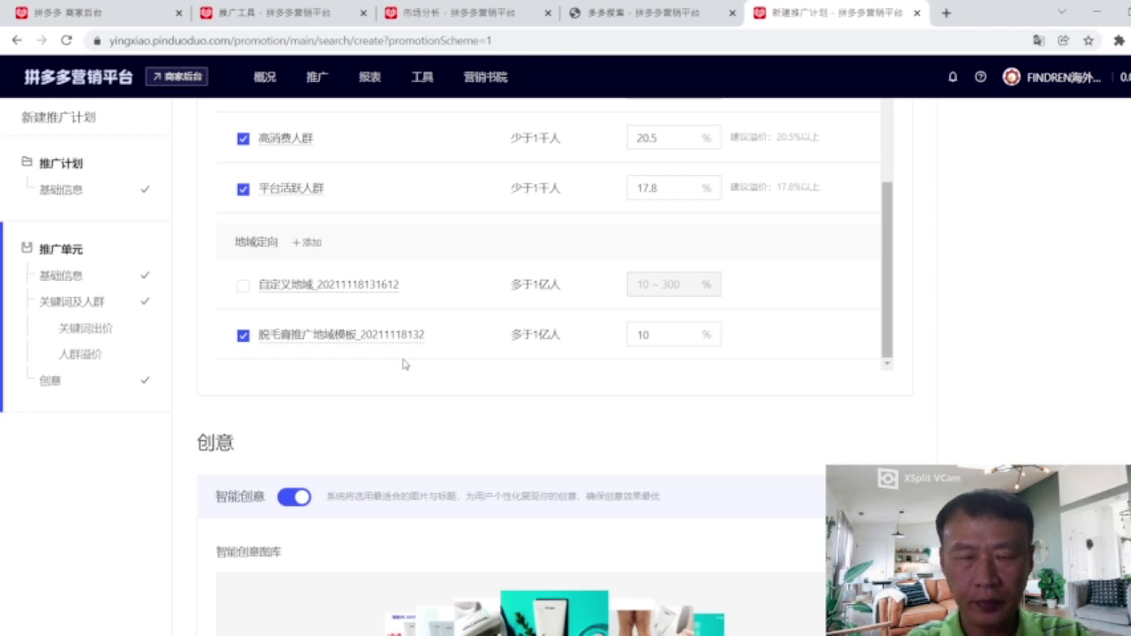
Add three product carousel images as static creatives: the tube on teal, the 各种部位完美除毛 image and the tube held against an arm.
{"action": "scroll", "coordinate": [469, 445], "scroll_direction": "down", "scroll_amount": 3}
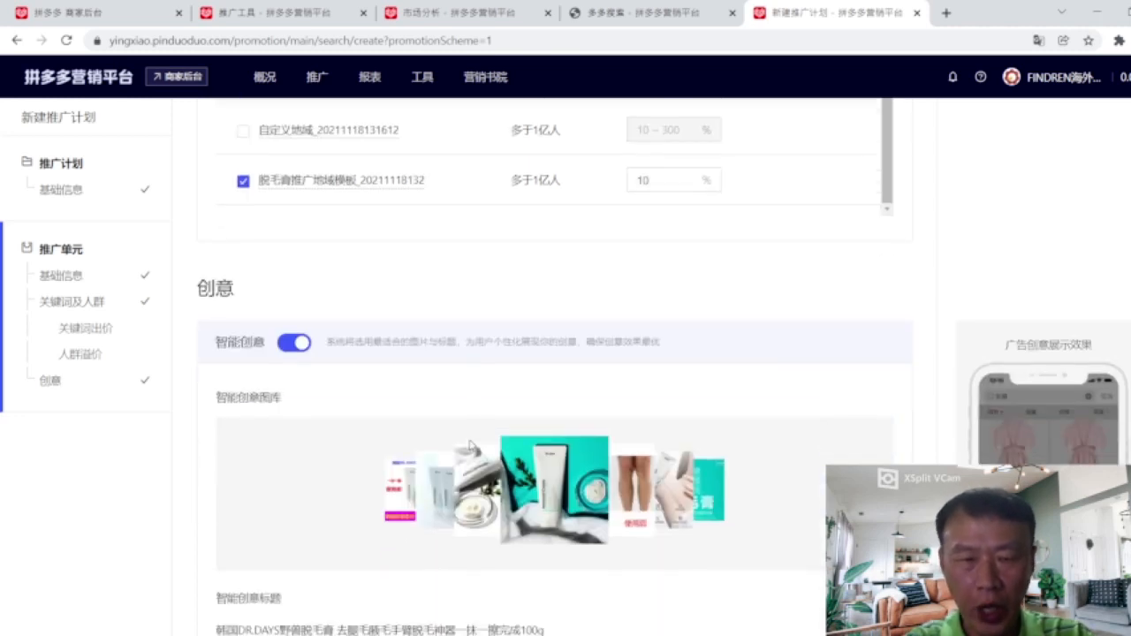
{"action": "scroll", "coordinate": [470, 444], "scroll_direction": "down", "scroll_amount": 3}
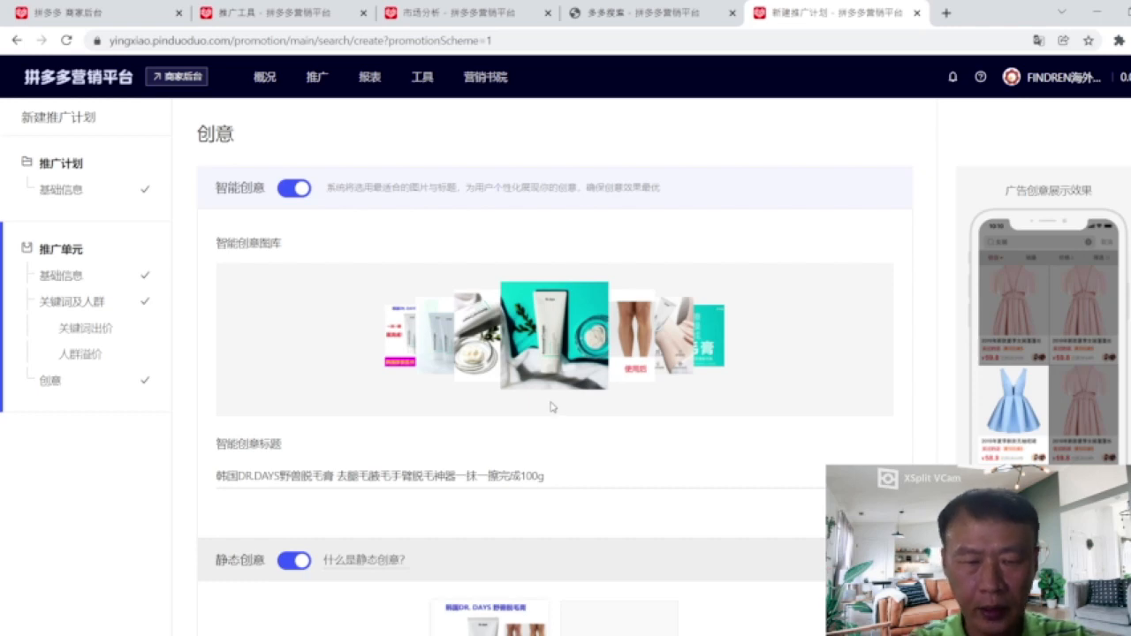
{"action": "scroll", "coordinate": [550, 402], "scroll_direction": "down", "scroll_amount": 2}
{"action": "scroll", "coordinate": [551, 405], "scroll_direction": "down", "scroll_amount": 2}
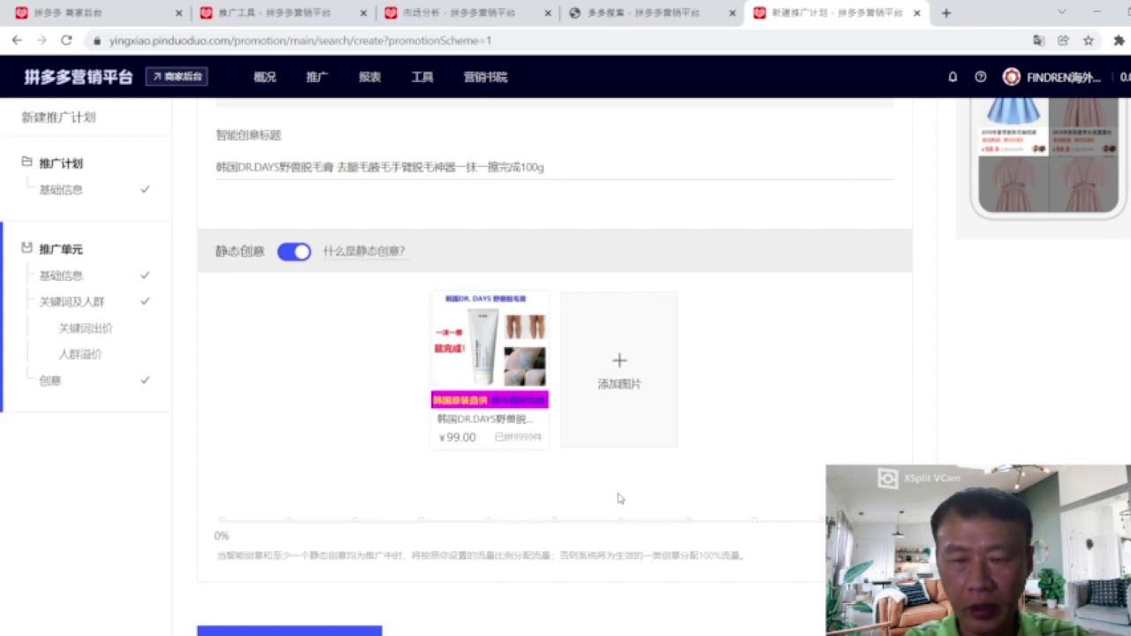
{"action": "left_click", "coordinate": [620, 364]}
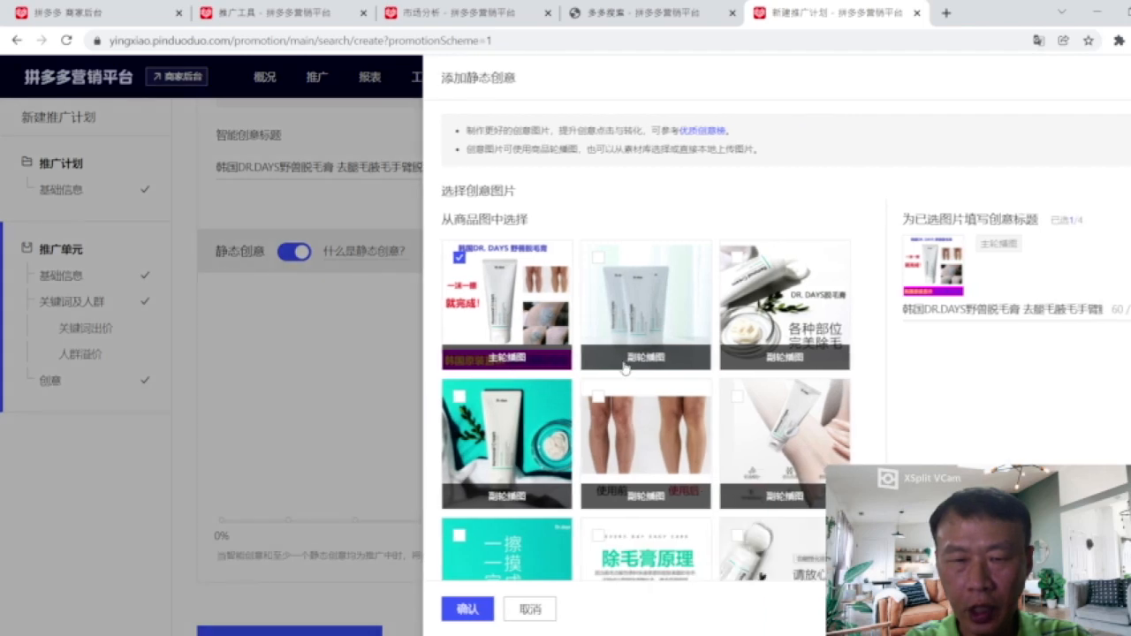
{"action": "left_click", "coordinate": [508, 504]}
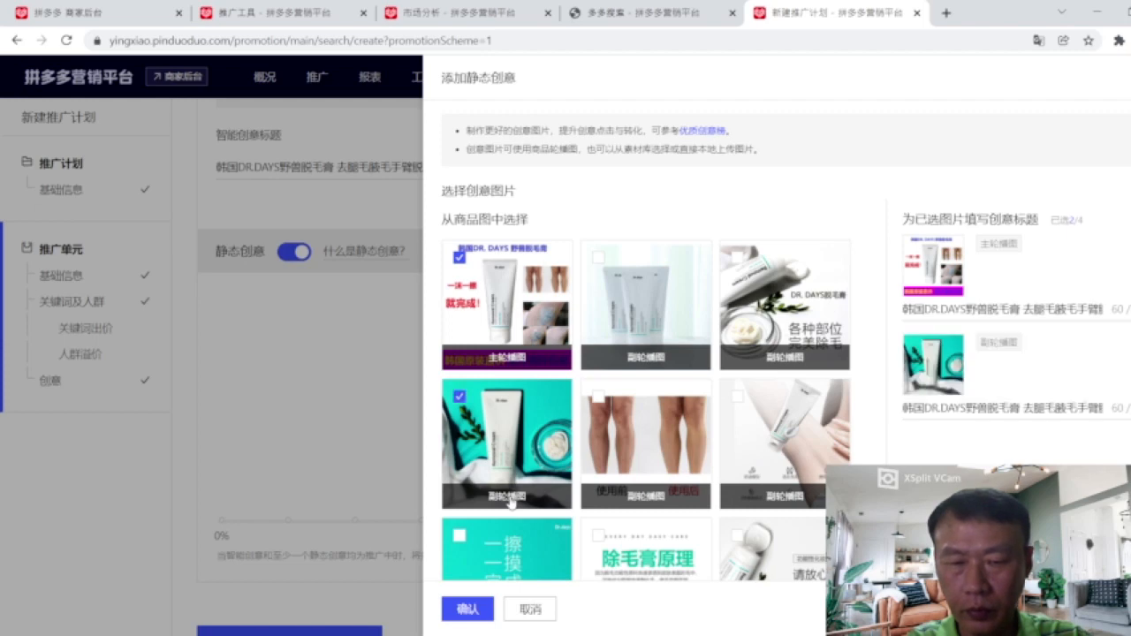
{"action": "left_click", "coordinate": [785, 362]}
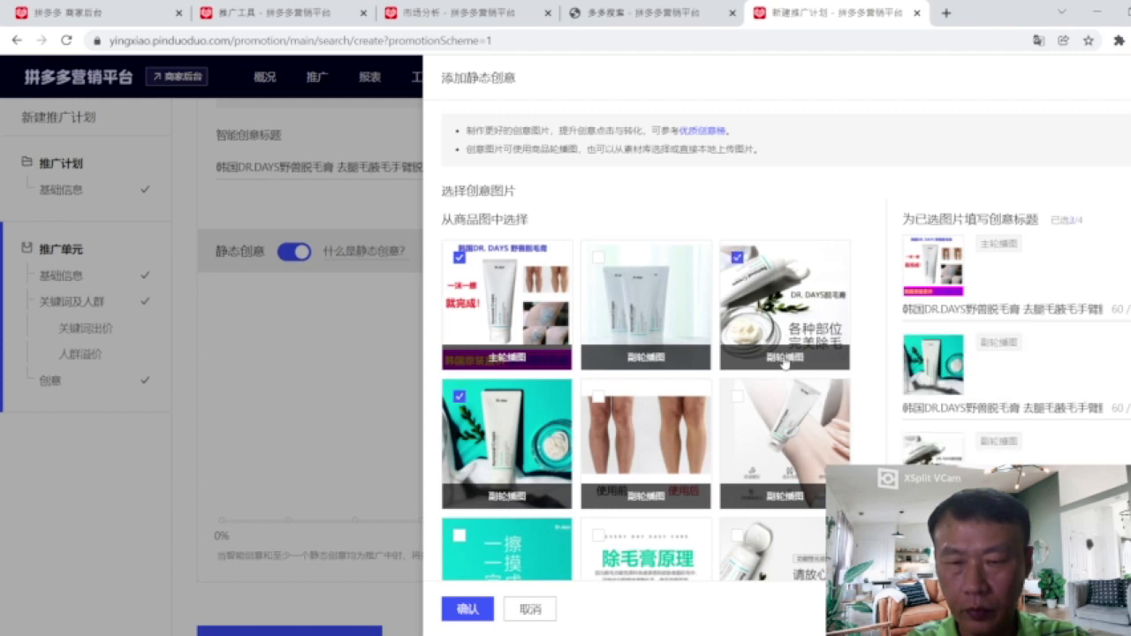
{"action": "left_click", "coordinate": [785, 501]}
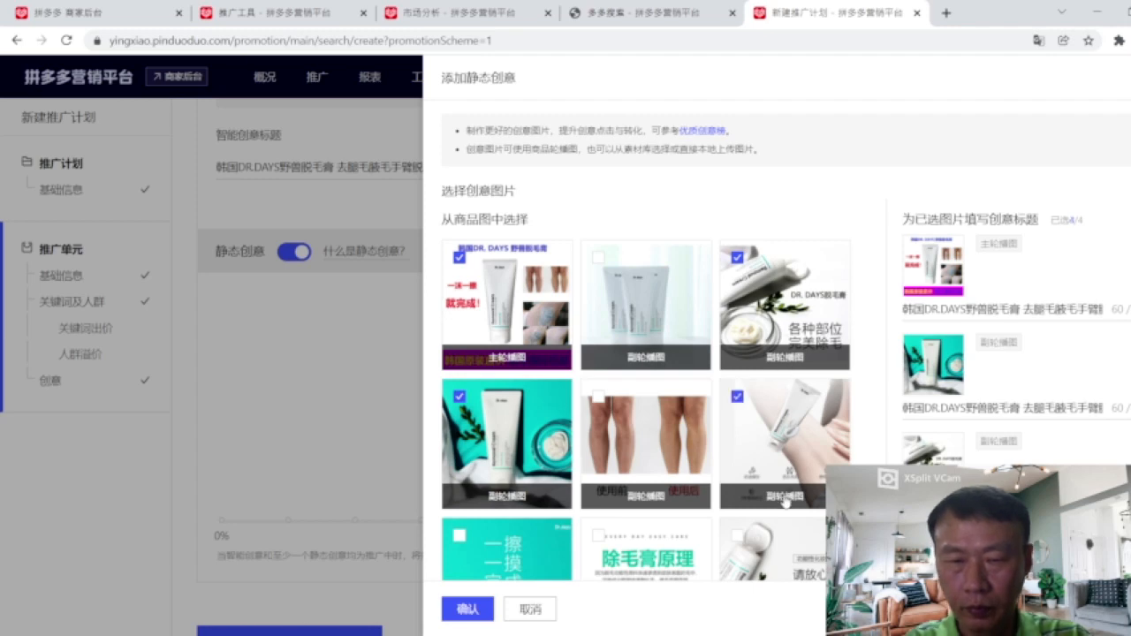
{"action": "left_click", "coordinate": [467, 610]}
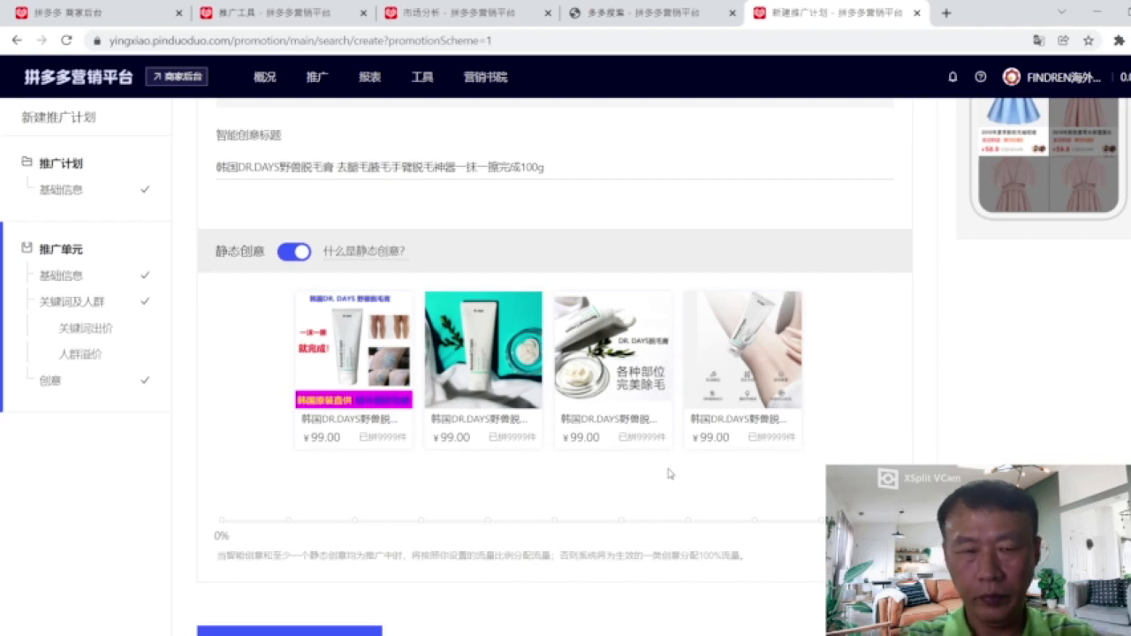
Review the plan from its basic information and keywords down to the static creatives, and submit the new promotion plan.
{"action": "mouse_move", "coordinate": [386, 251]}
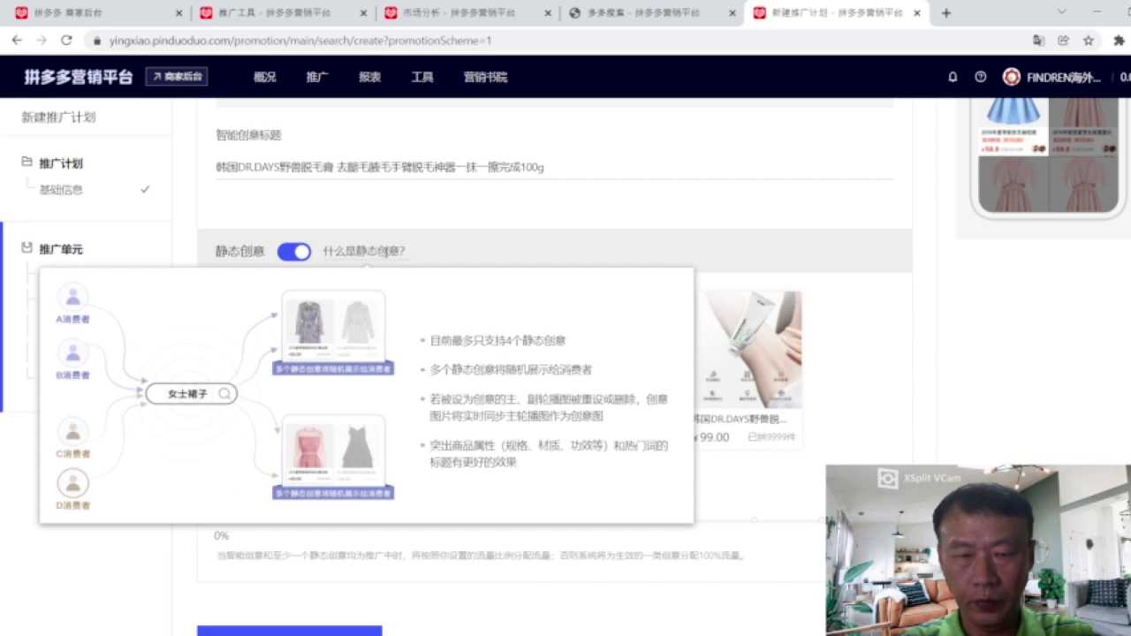
{"action": "scroll", "coordinate": [689, 519], "scroll_direction": "down", "scroll_amount": 2}
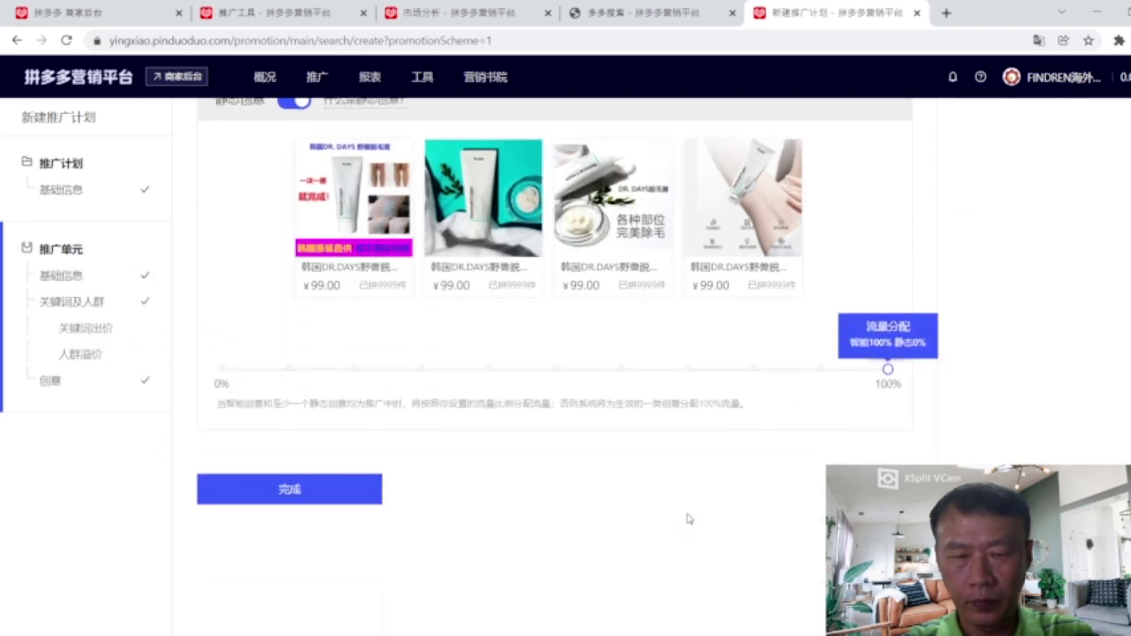
{"action": "scroll", "coordinate": [689, 519], "scroll_direction": "up", "scroll_amount": 4}
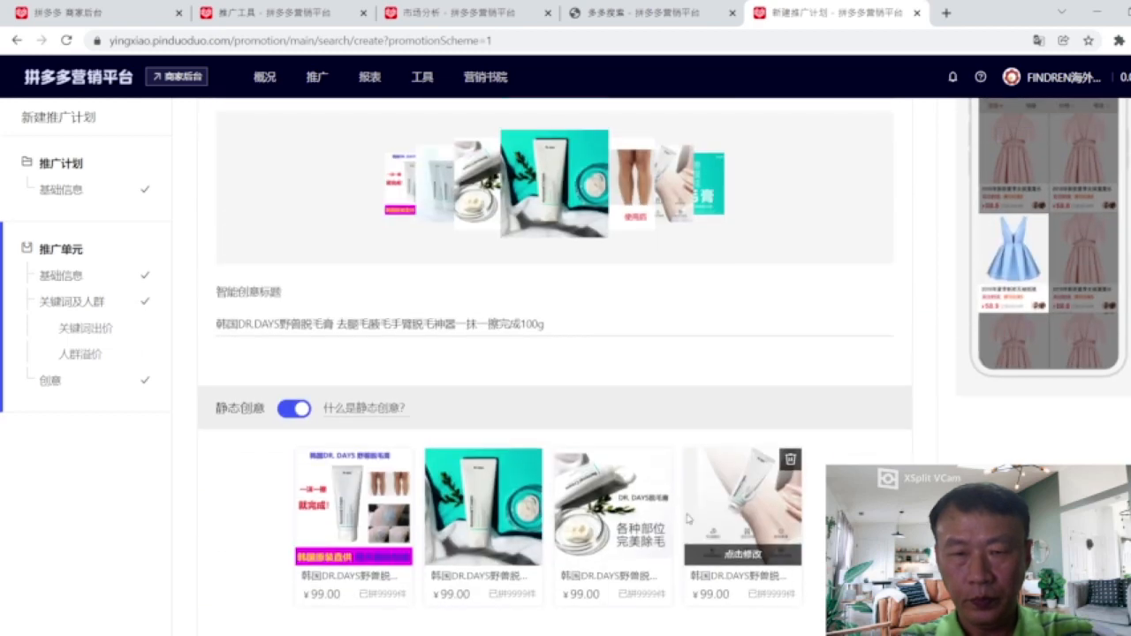
{"action": "scroll", "coordinate": [689, 519], "scroll_direction": "up", "scroll_amount": 5}
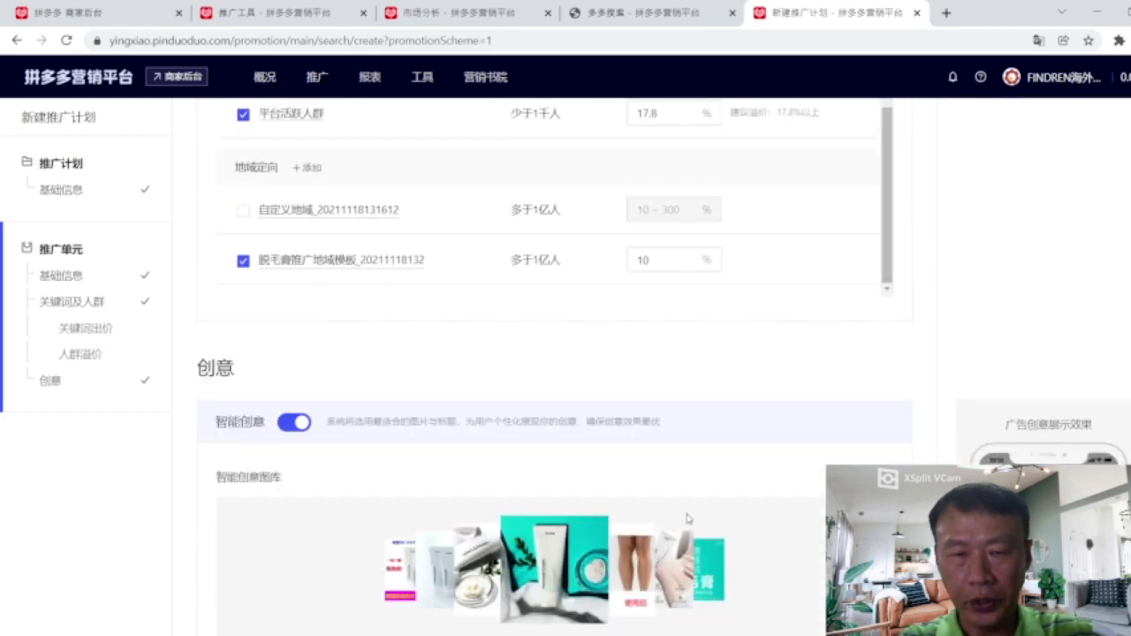
{"action": "scroll", "coordinate": [688, 519], "scroll_direction": "up", "scroll_amount": 7}
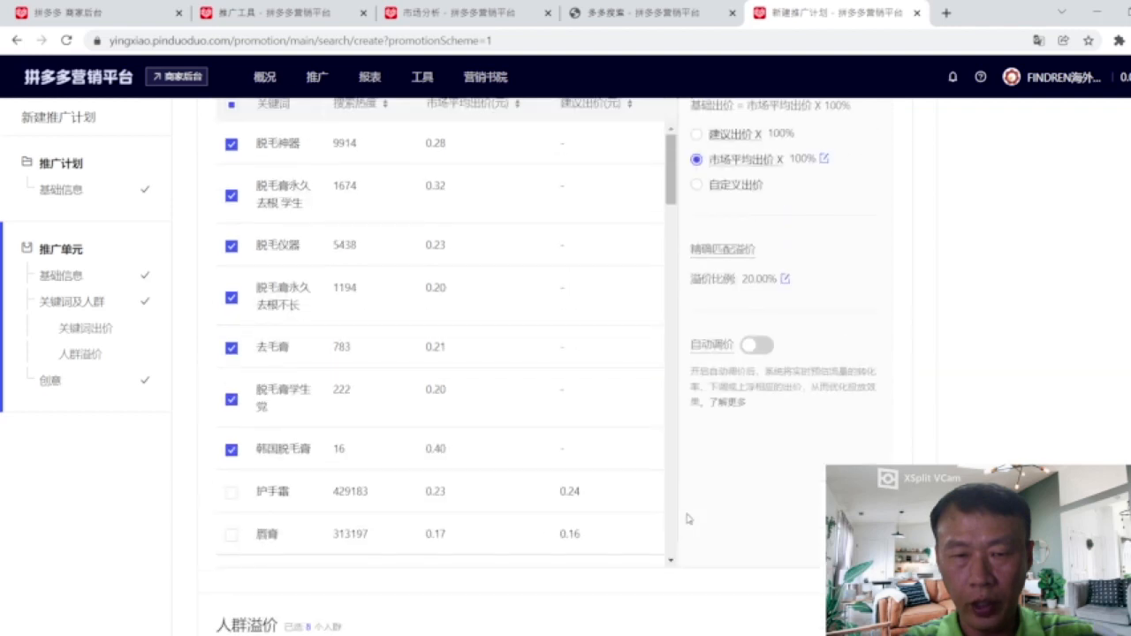
{"action": "scroll", "coordinate": [689, 519], "scroll_direction": "up", "scroll_amount": 7}
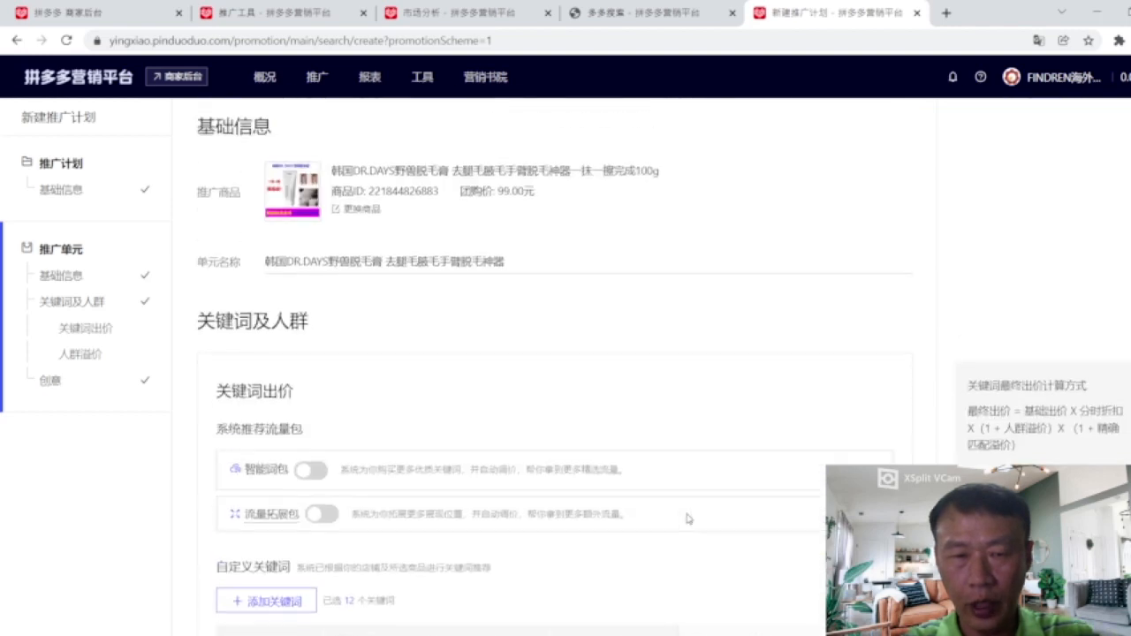
{"action": "scroll", "coordinate": [688, 519], "scroll_direction": "up", "scroll_amount": 2}
{"action": "scroll", "coordinate": [688, 519], "scroll_direction": "down", "scroll_amount": 15}
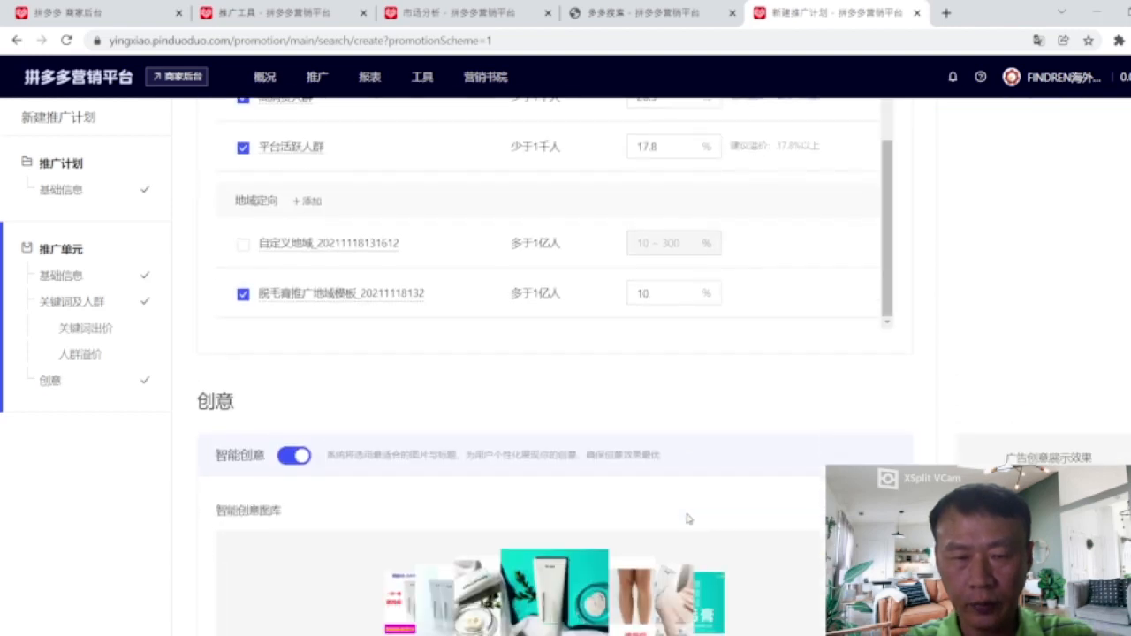
{"action": "scroll", "coordinate": [689, 519], "scroll_direction": "down", "scroll_amount": 2}
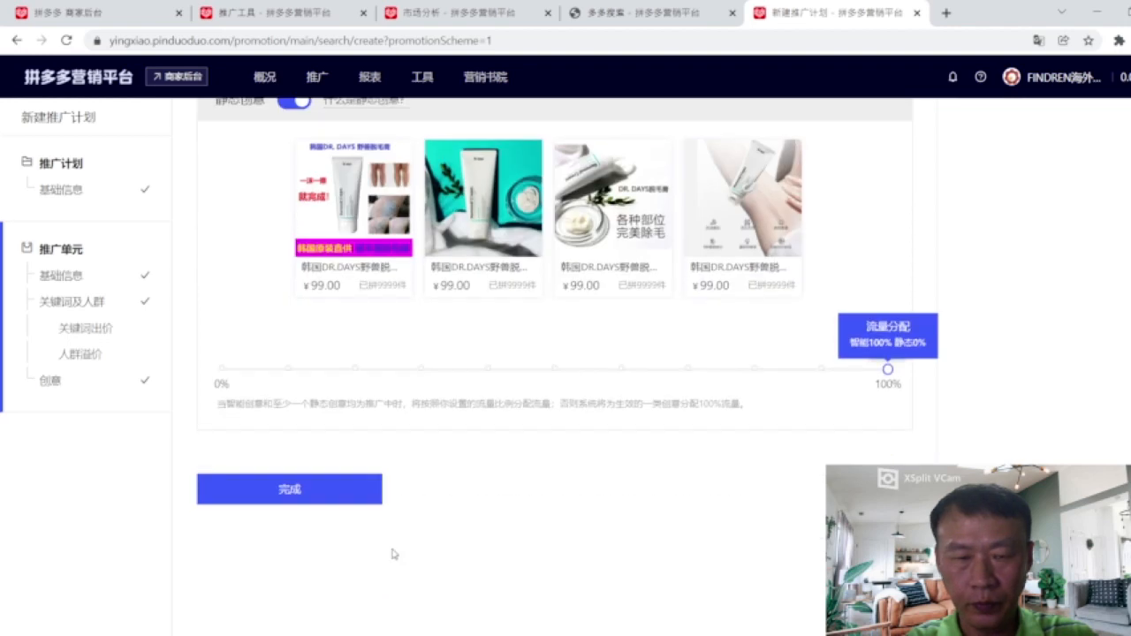
{"action": "left_click", "coordinate": [296, 501]}
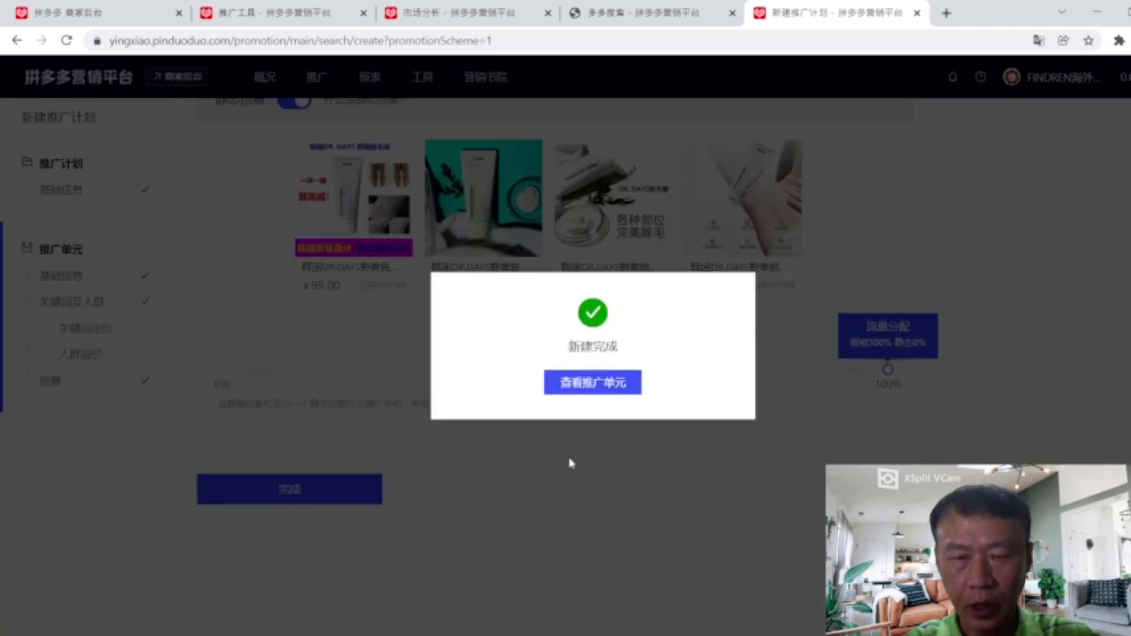
Open the new promotion unit in the 脱毛膏推广计划 details and examine its performance data across the table columns.
{"action": "left_click", "coordinate": [591, 389]}
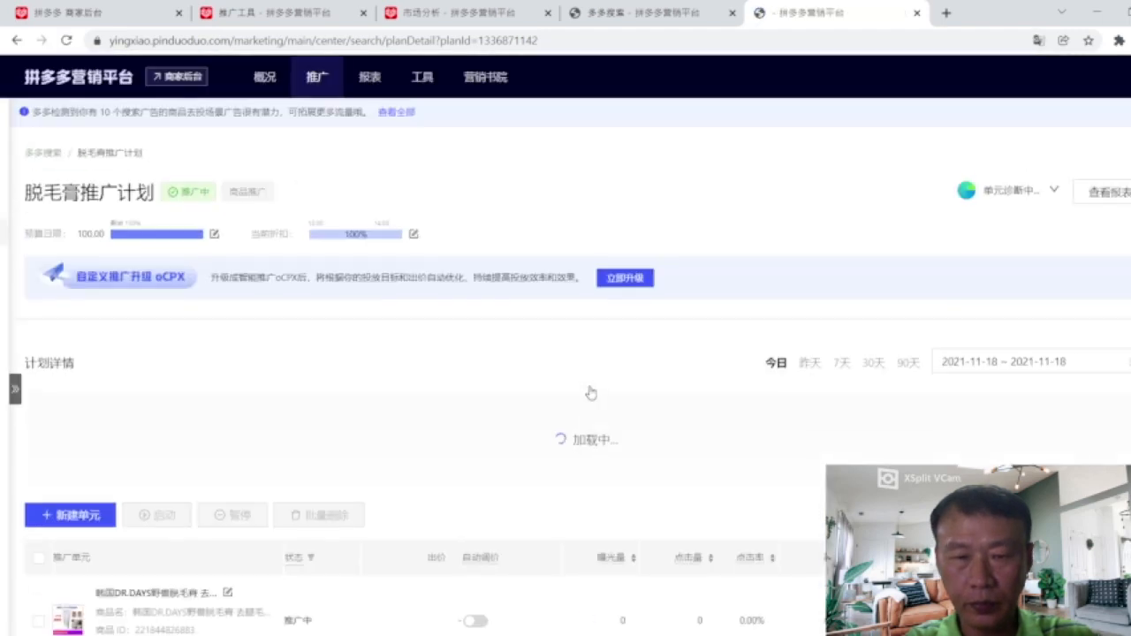
{"action": "scroll", "coordinate": [533, 386], "scroll_direction": "down", "scroll_amount": 2}
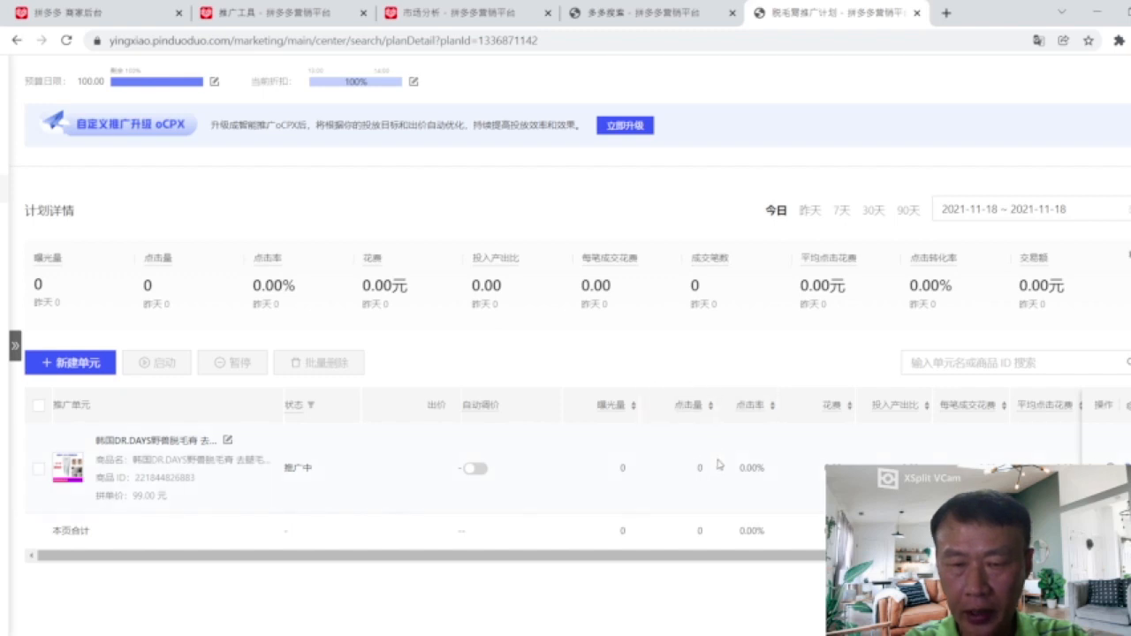
{"action": "left_click_drag", "start_coordinate": [477, 556], "coordinate": [638, 556]}
{"action": "left_click_drag", "start_coordinate": [971, 556], "coordinate": [677, 551]}
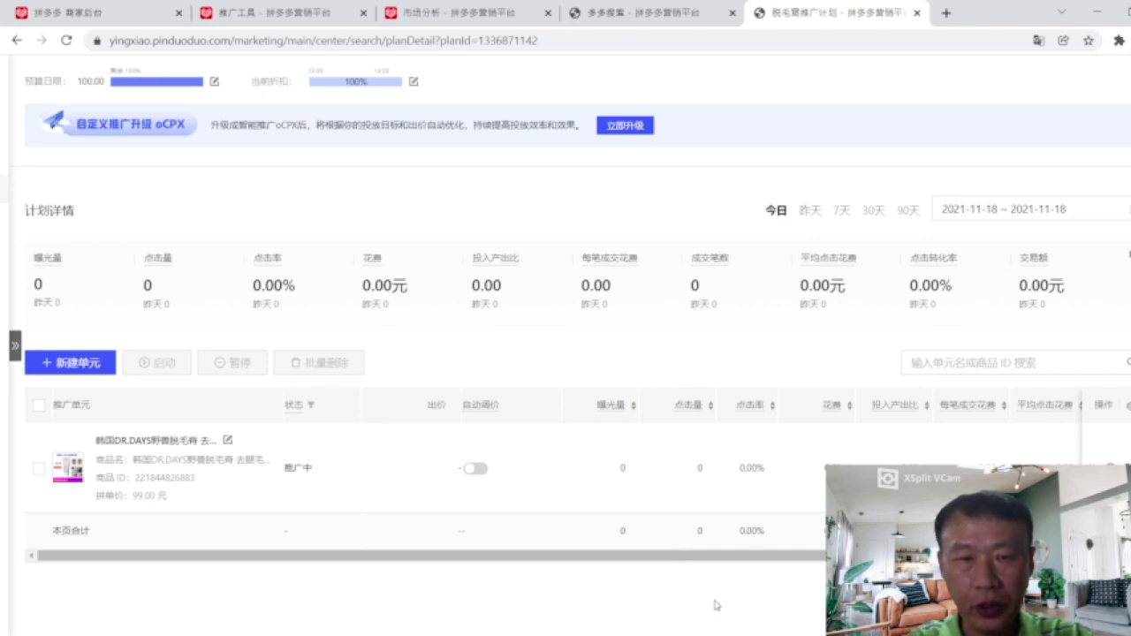
Open the 商品诊断分析 report from the 诊断工具 among the promotion tools.
{"action": "left_click", "coordinate": [282, 23]}
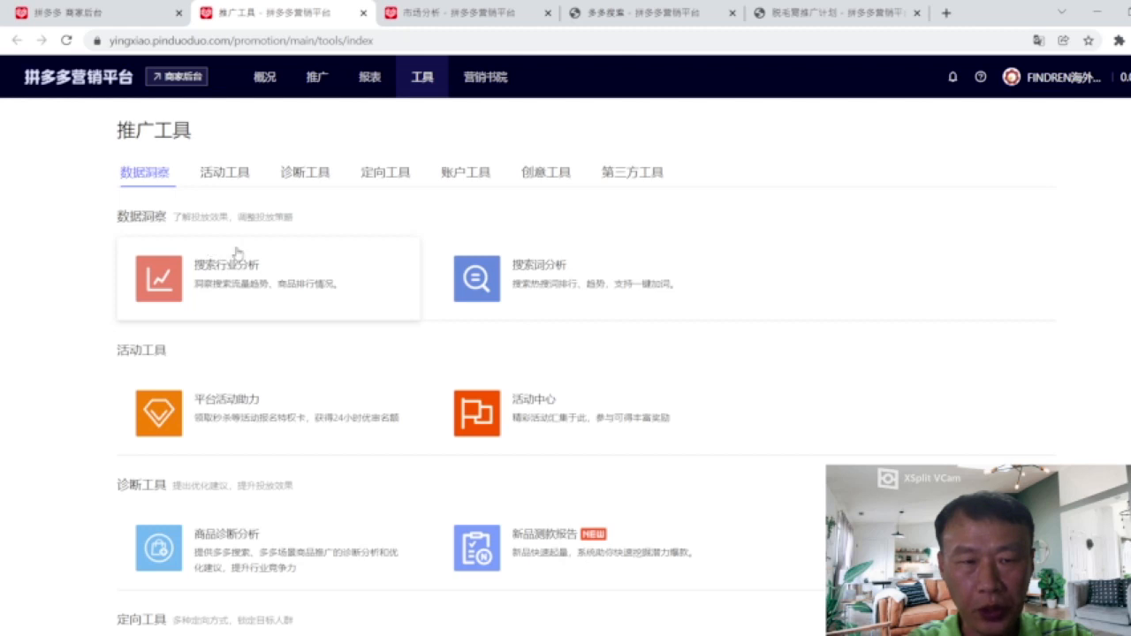
{"action": "left_click", "coordinate": [305, 174]}
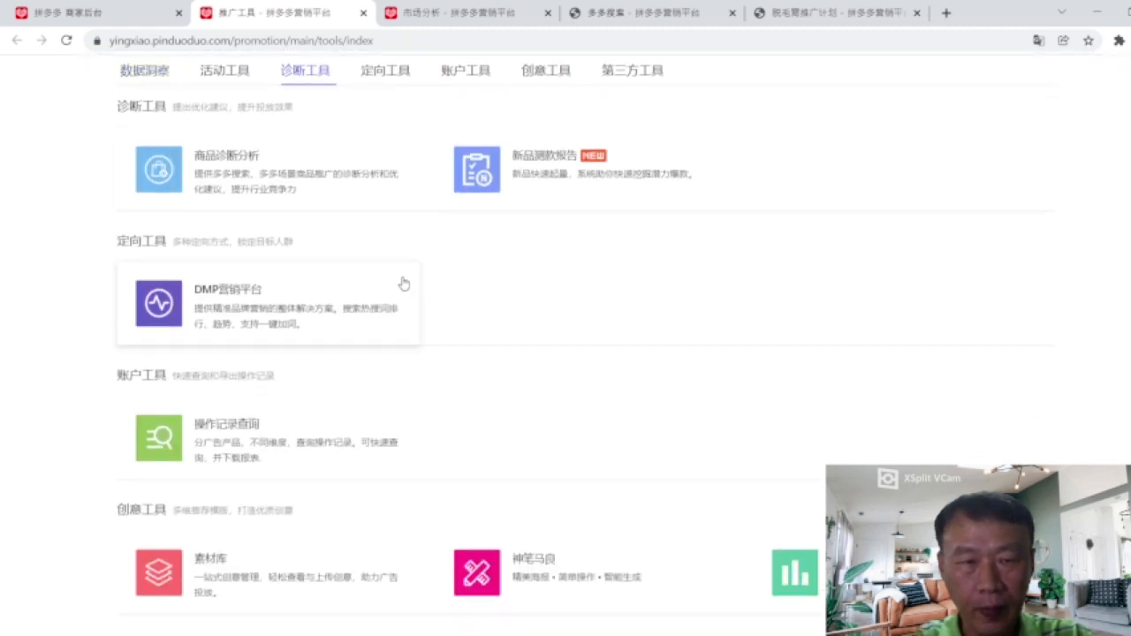
{"action": "left_click", "coordinate": [310, 181]}
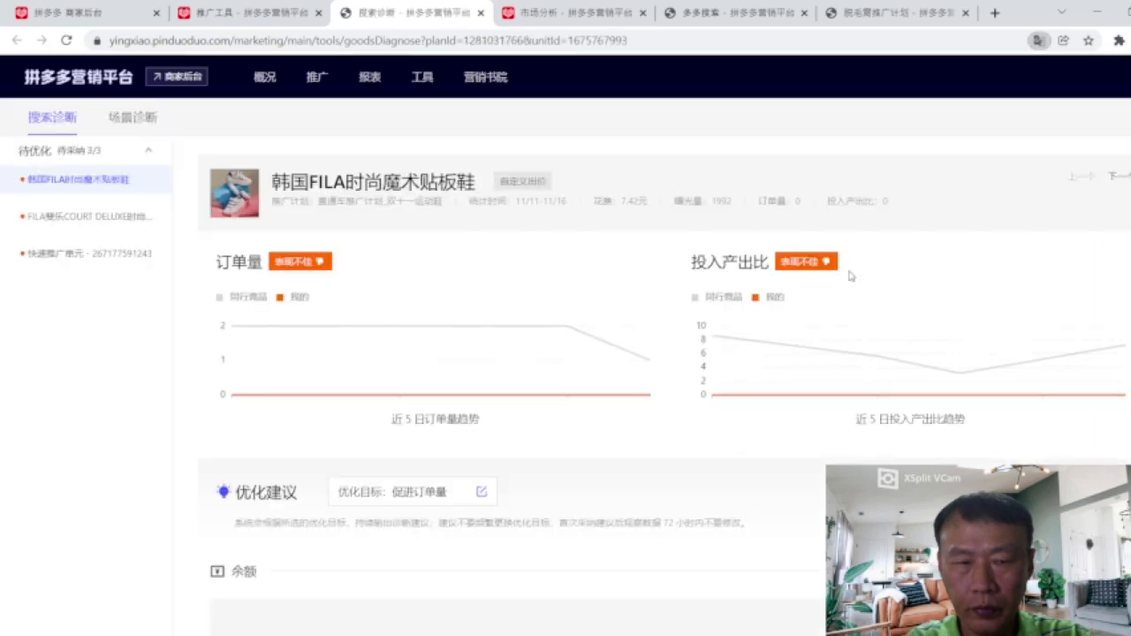
Examine the search diagnosis of 韩国FILA时尚魔术贴板鞋, covering its order and return trends and the 余额, 预算, 出价, 创意 and 商品详情 suggestions.
{"action": "scroll", "coordinate": [748, 315], "scroll_direction": "down", "scroll_amount": 2}
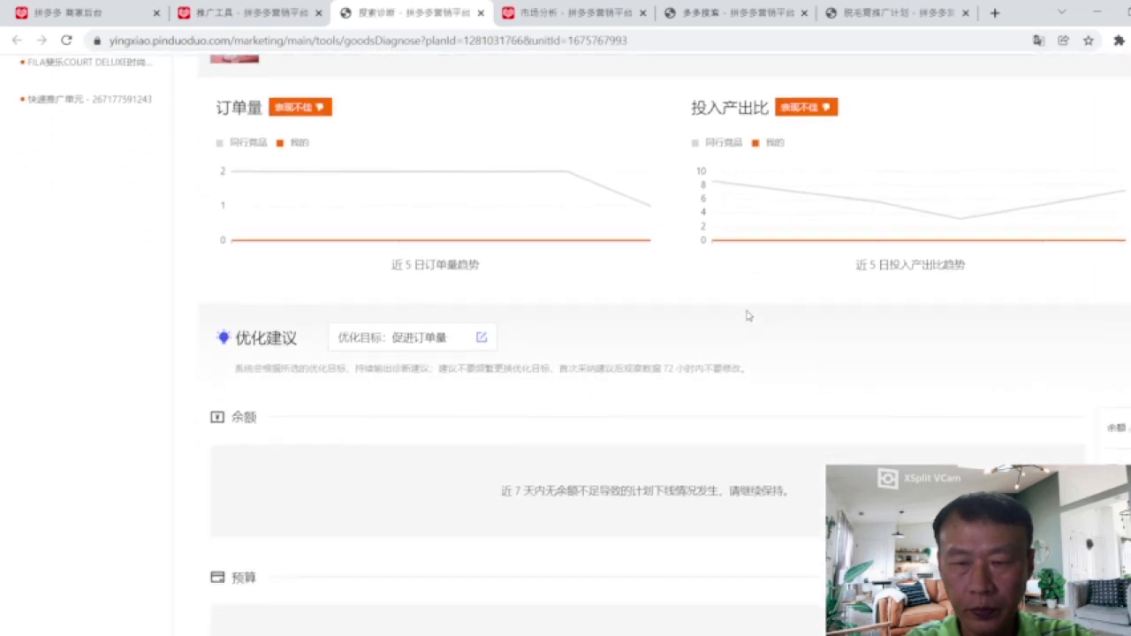
{"action": "scroll", "coordinate": [747, 316], "scroll_direction": "down", "scroll_amount": 1}
{"action": "scroll", "coordinate": [747, 315], "scroll_direction": "down", "scroll_amount": 1}
{"action": "scroll", "coordinate": [748, 315], "scroll_direction": "down", "scroll_amount": 1}
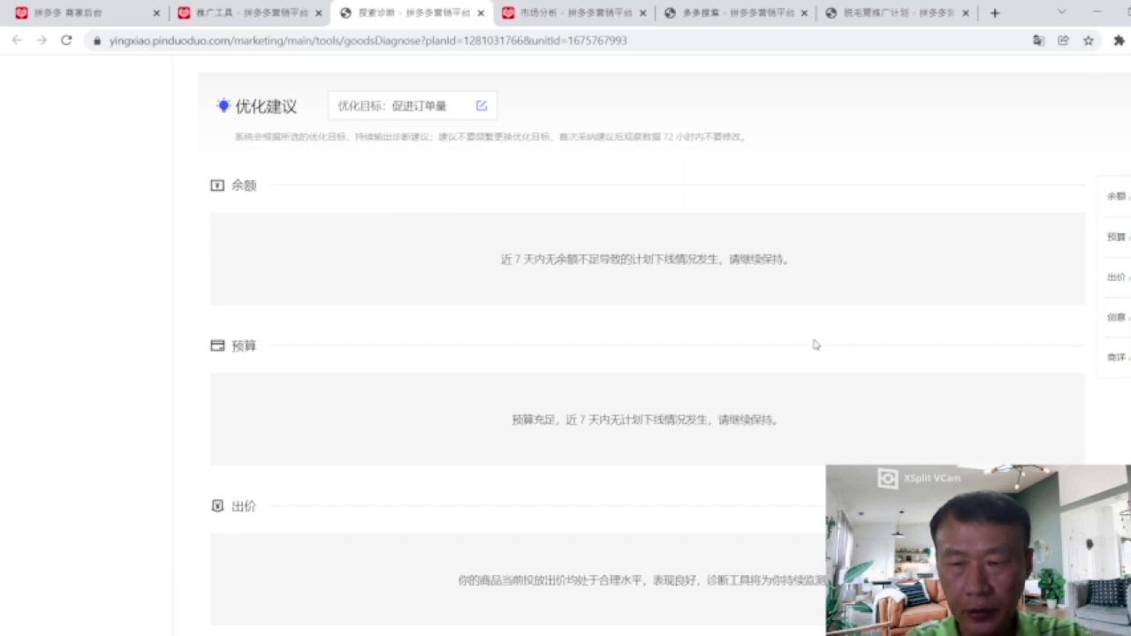
{"action": "scroll", "coordinate": [814, 344], "scroll_direction": "down", "scroll_amount": 1}
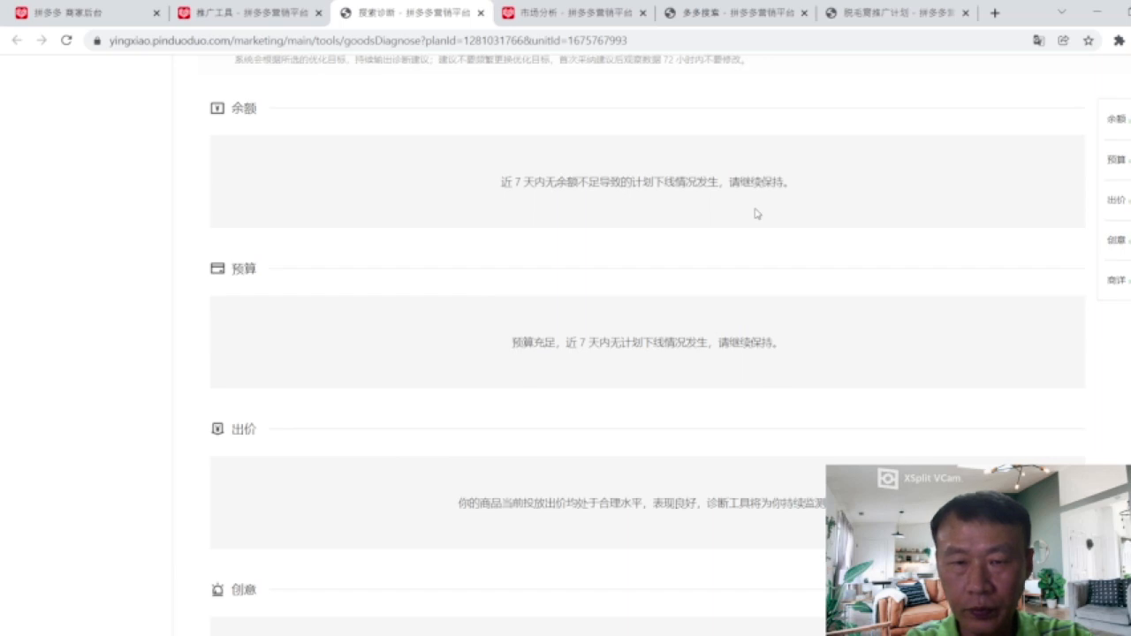
{"action": "scroll", "coordinate": [789, 327], "scroll_direction": "down", "scroll_amount": 2}
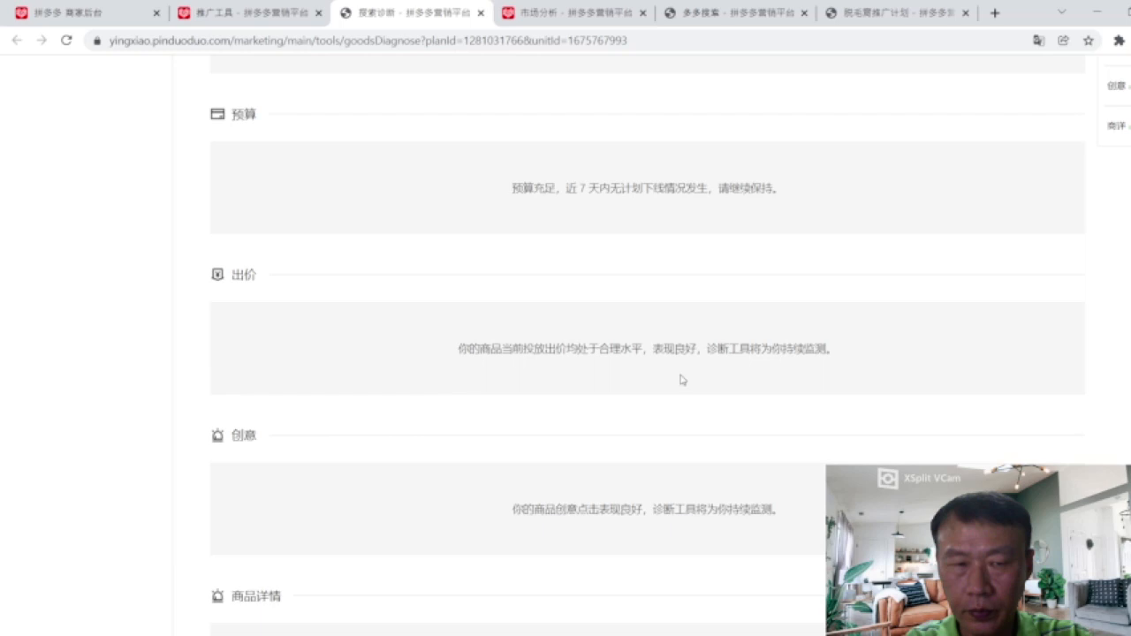
{"action": "scroll", "coordinate": [682, 380], "scroll_direction": "down", "scroll_amount": 1}
{"action": "scroll", "coordinate": [683, 380], "scroll_direction": "down", "scroll_amount": 1}
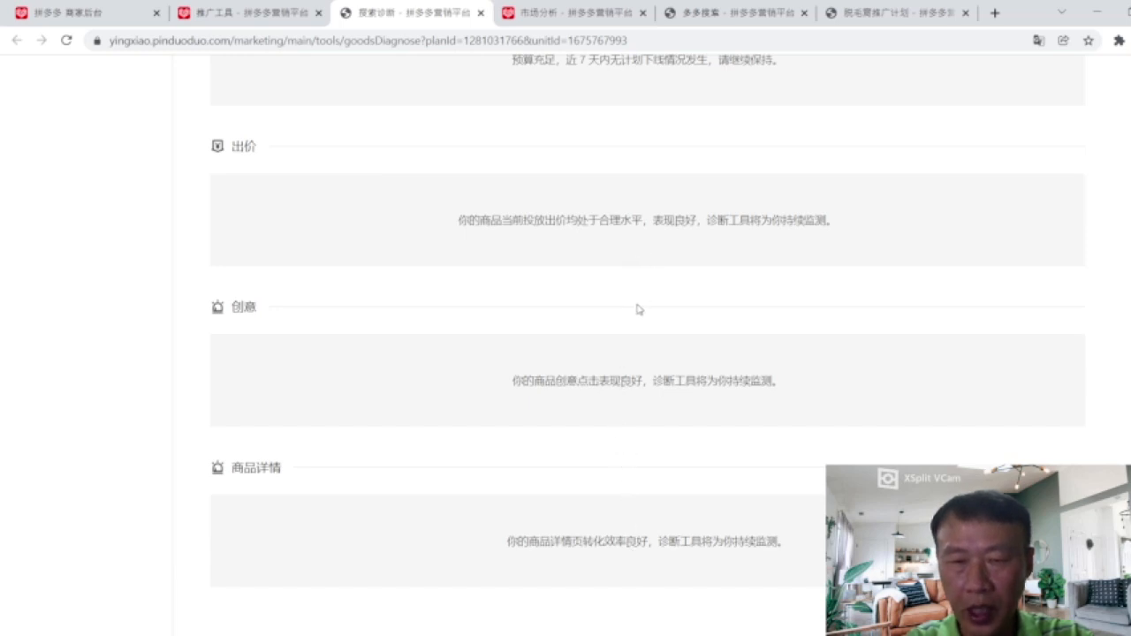
{"action": "scroll", "coordinate": [638, 309], "scroll_direction": "up", "scroll_amount": 4}
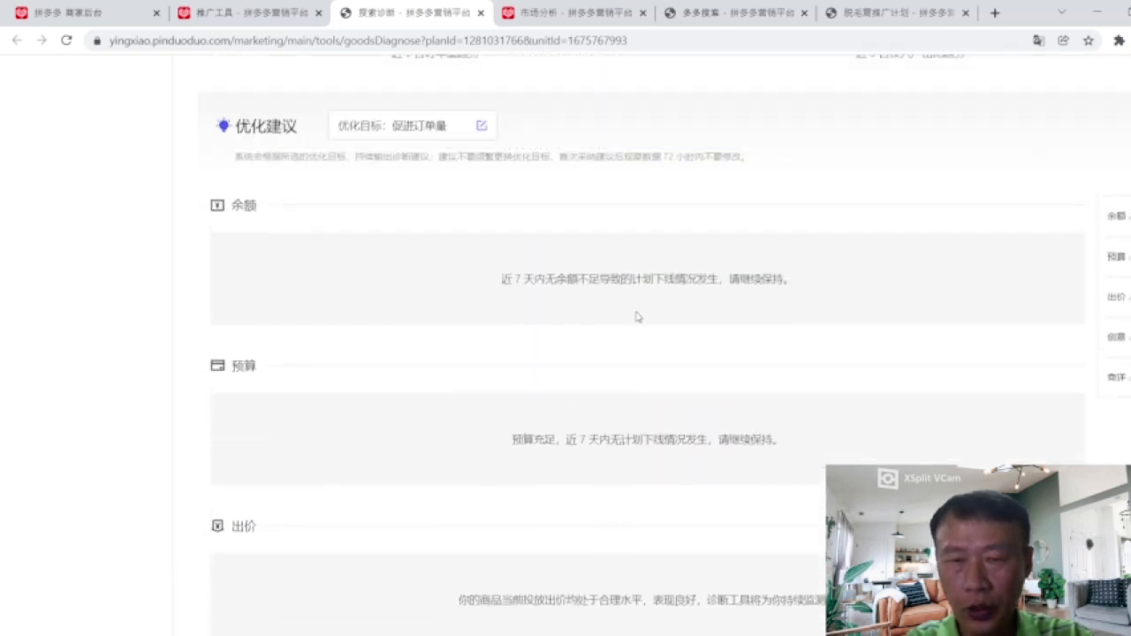
{"action": "scroll", "coordinate": [638, 318], "scroll_direction": "up", "scroll_amount": 3}
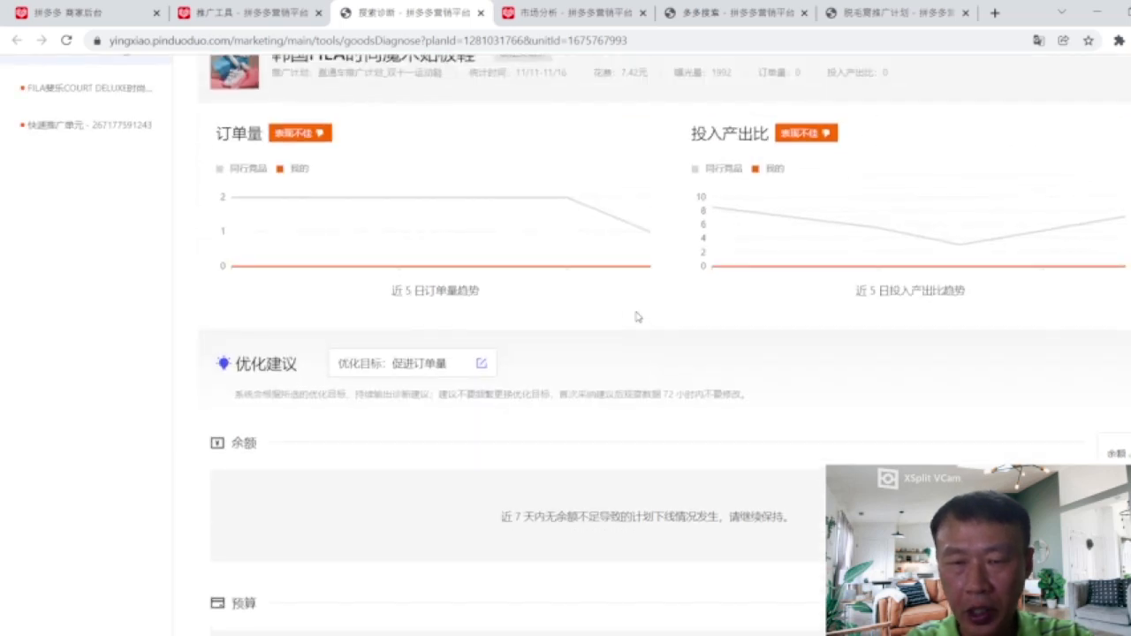
{"action": "scroll", "coordinate": [770, 371], "scroll_direction": "down", "scroll_amount": 2}
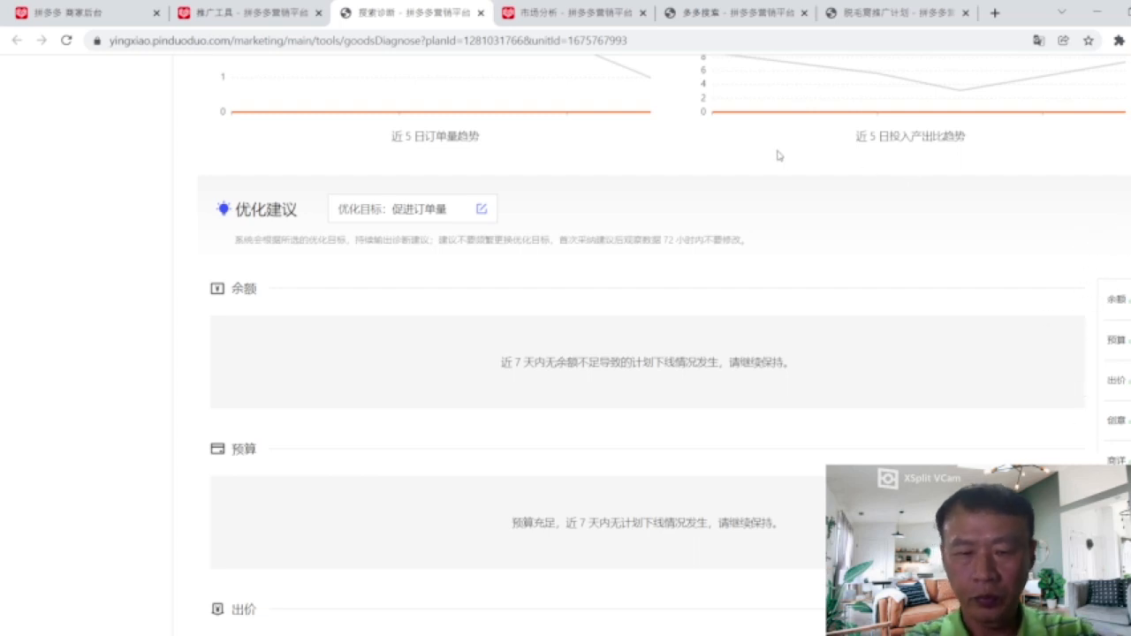
{"action": "scroll", "coordinate": [778, 155], "scroll_direction": "up", "scroll_amount": 4}
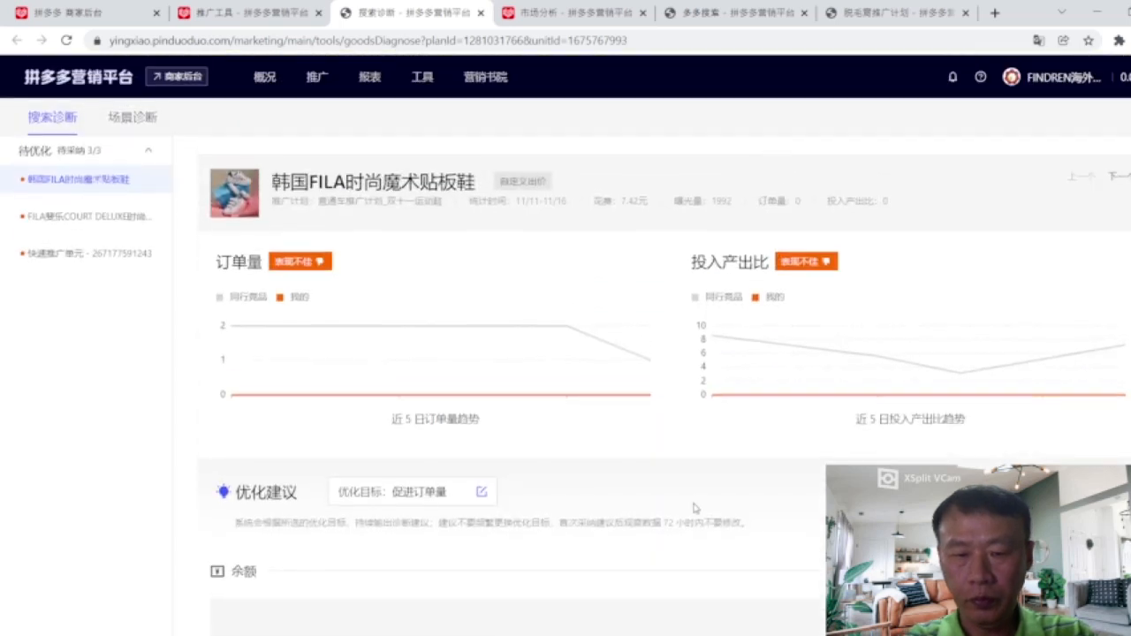